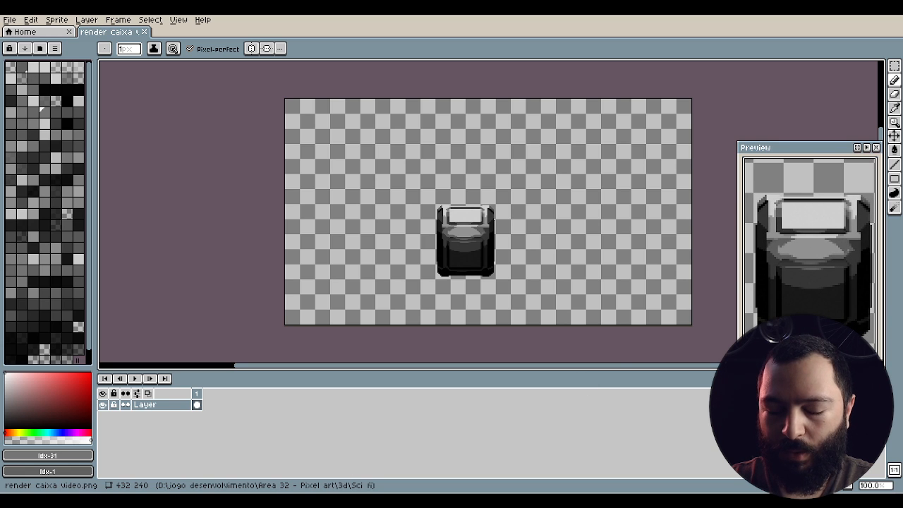
Display the grid over the grayscale crate sprite.
{"action": "scroll", "coordinate": [497, 244], "scroll_direction": "up", "scroll_amount": 4}
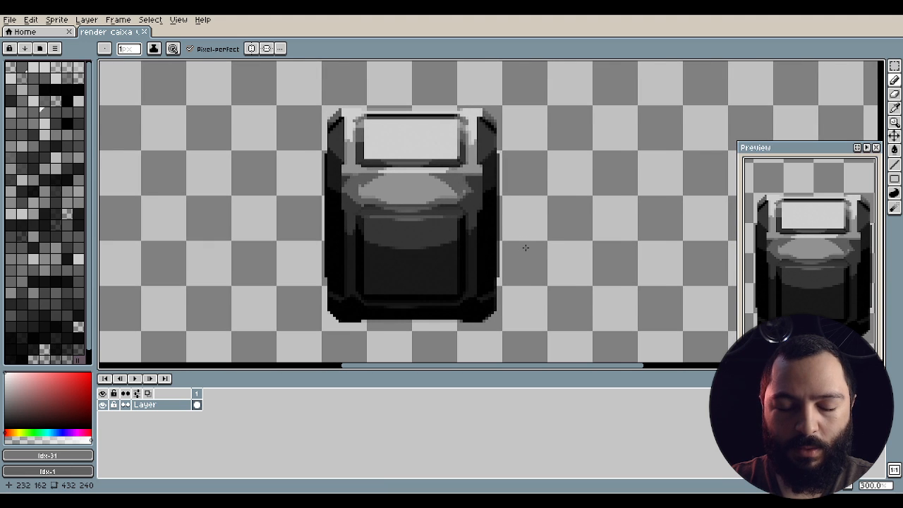
{"action": "scroll", "coordinate": [526, 247], "scroll_direction": "down", "scroll_amount": 4}
{"action": "scroll", "coordinate": [524, 255], "scroll_direction": "up", "scroll_amount": 1}
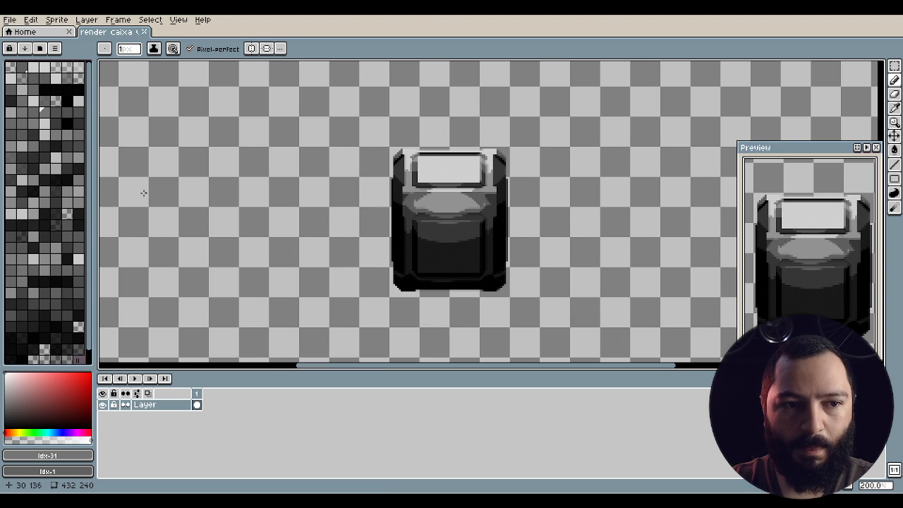
{"action": "scroll", "coordinate": [89, 82], "scroll_direction": "down", "scroll_amount": 1}
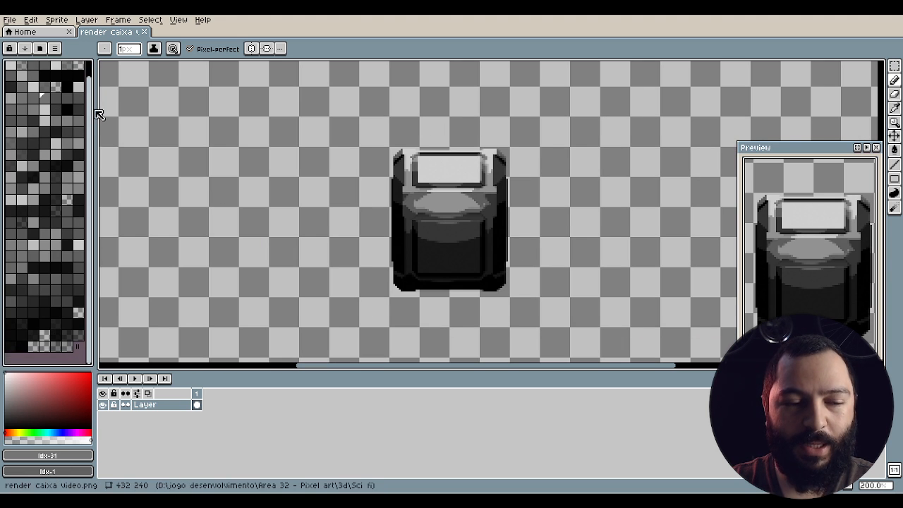
{"action": "scroll", "coordinate": [94, 106], "scroll_direction": "up", "scroll_amount": 1}
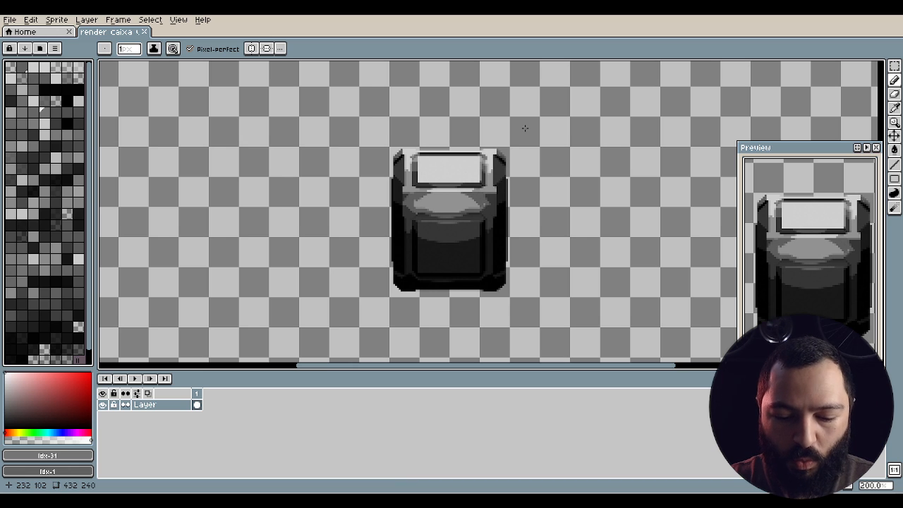
{"action": "key", "text": "ctrl+apostrophe"}
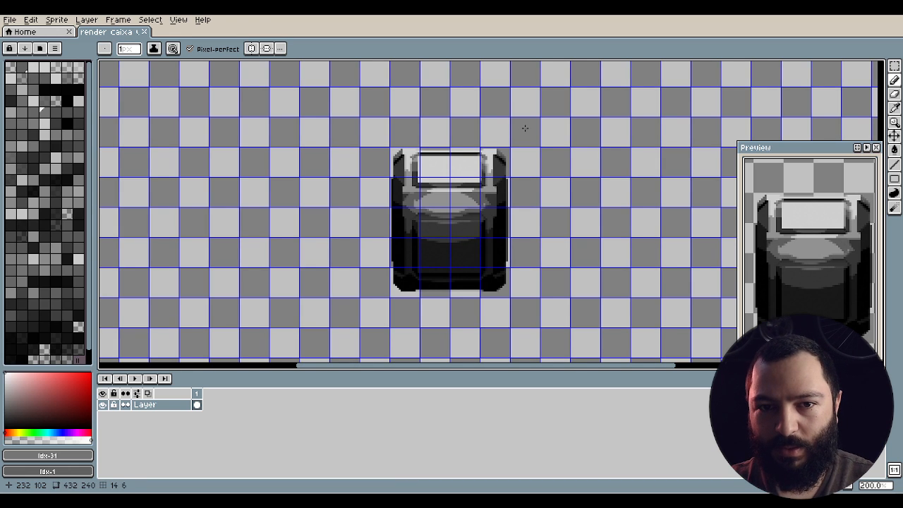
Enlarge the canvas area by reducing the timeline's height.
{"action": "scroll", "coordinate": [468, 194], "scroll_direction": "up", "scroll_amount": 1}
{"action": "scroll", "coordinate": [468, 193], "scroll_direction": "down", "scroll_amount": 1}
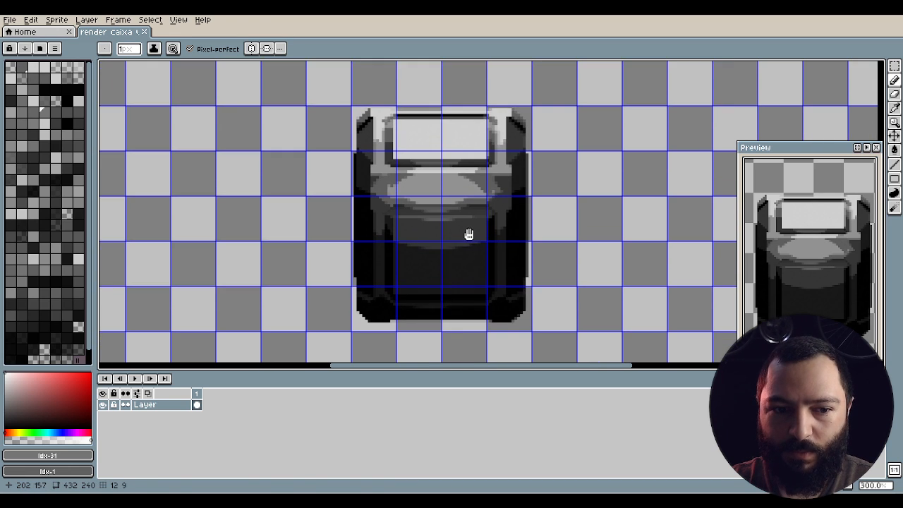
{"action": "left_click_drag", "start_coordinate": [417, 371], "coordinate": [420, 423]}
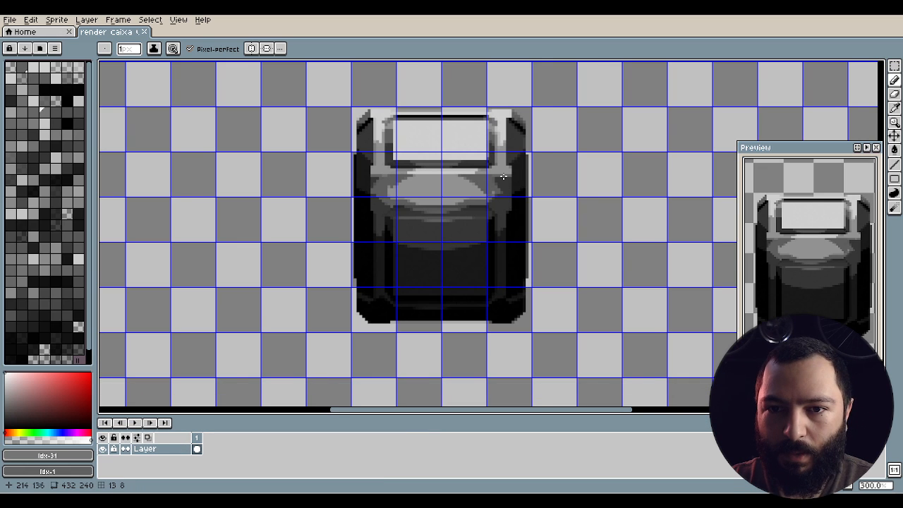
Examine how the crate's side and bottom edges line up with the grid cells.
{"action": "scroll", "coordinate": [498, 187], "scroll_direction": "up", "scroll_amount": 1}
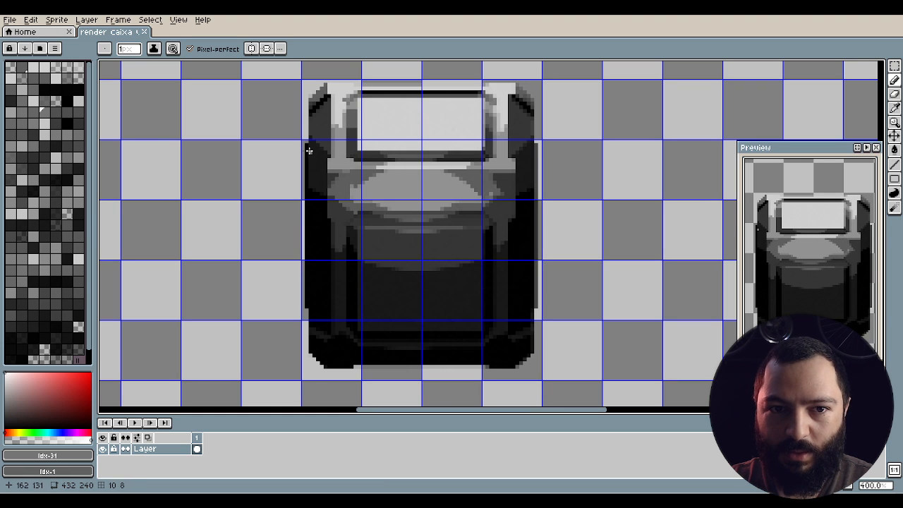
{"action": "scroll", "coordinate": [305, 154], "scroll_direction": "up", "scroll_amount": 2}
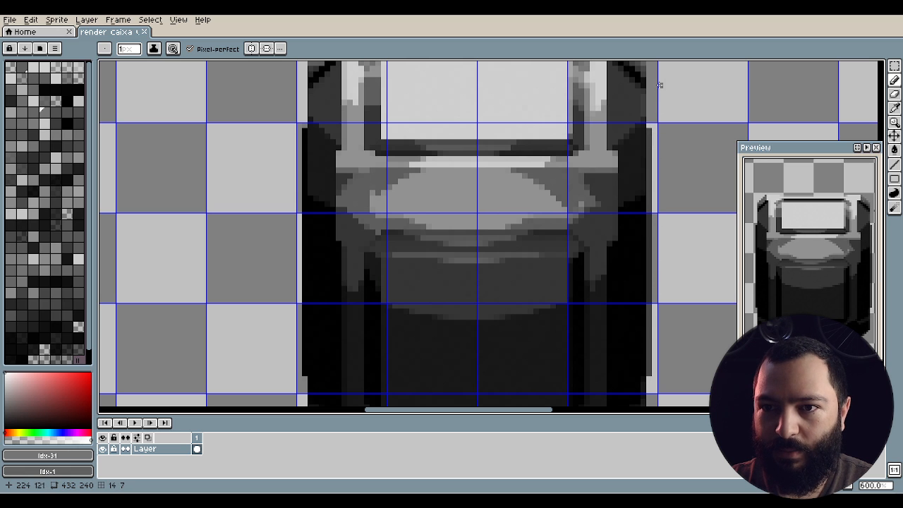
{"action": "scroll", "coordinate": [606, 233], "scroll_direction": "down", "scroll_amount": 5}
{"action": "scroll", "coordinate": [588, 240], "scroll_direction": "up", "scroll_amount": 3}
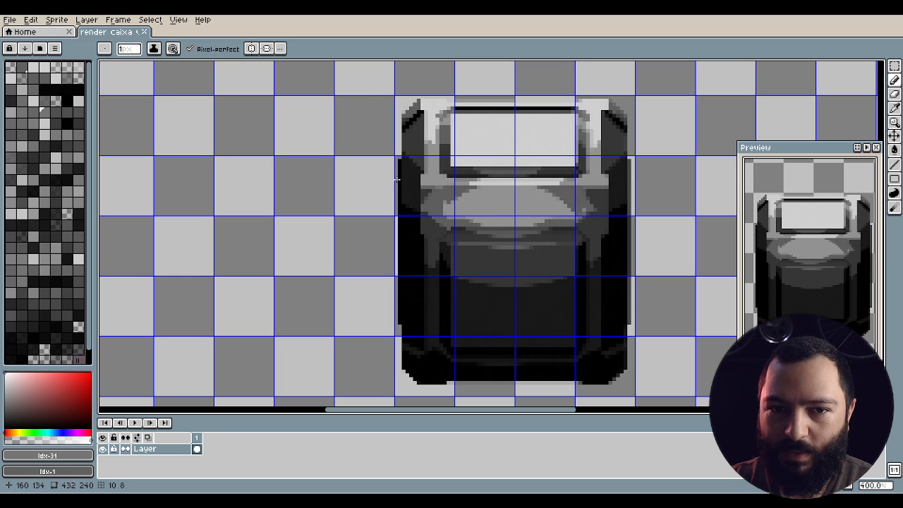
{"action": "scroll", "coordinate": [463, 184], "scroll_direction": "down", "scroll_amount": 3}
{"action": "scroll", "coordinate": [544, 243], "scroll_direction": "up", "scroll_amount": 1}
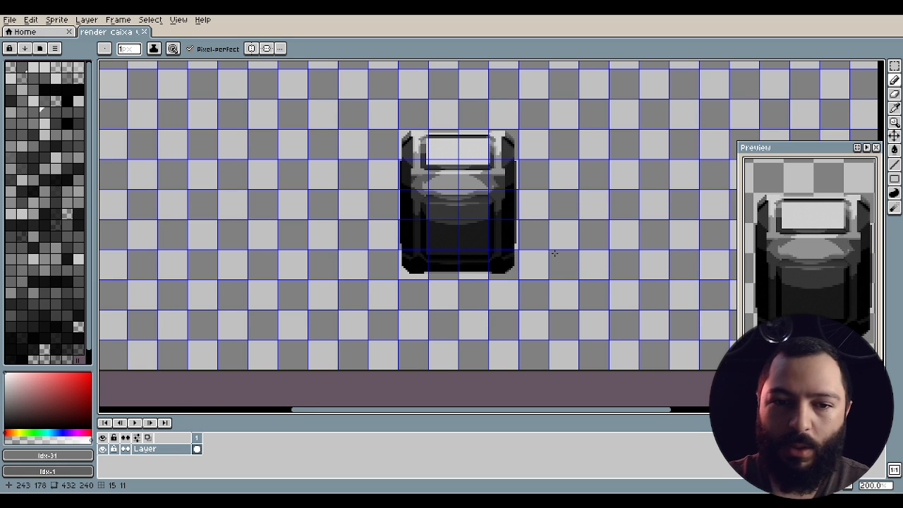
{"action": "scroll", "coordinate": [522, 238], "scroll_direction": "up", "scroll_amount": 1}
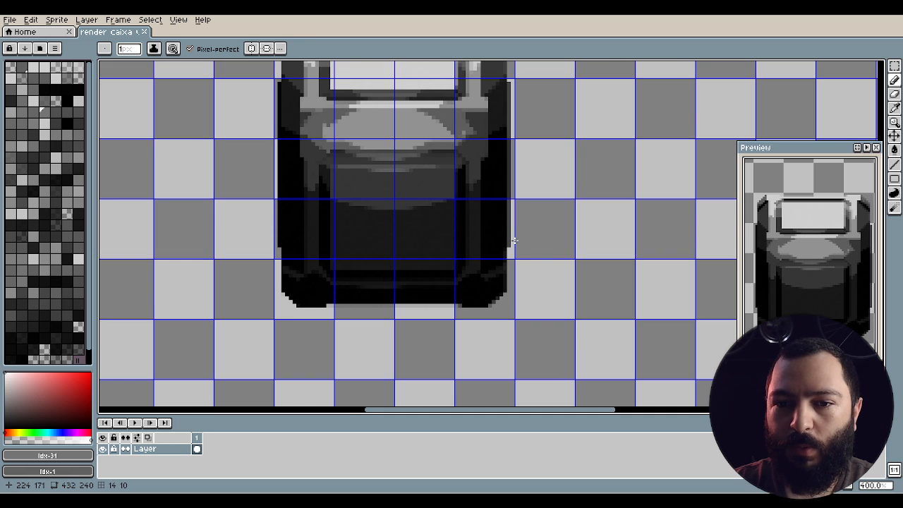
{"action": "scroll", "coordinate": [515, 241], "scroll_direction": "down", "scroll_amount": 1}
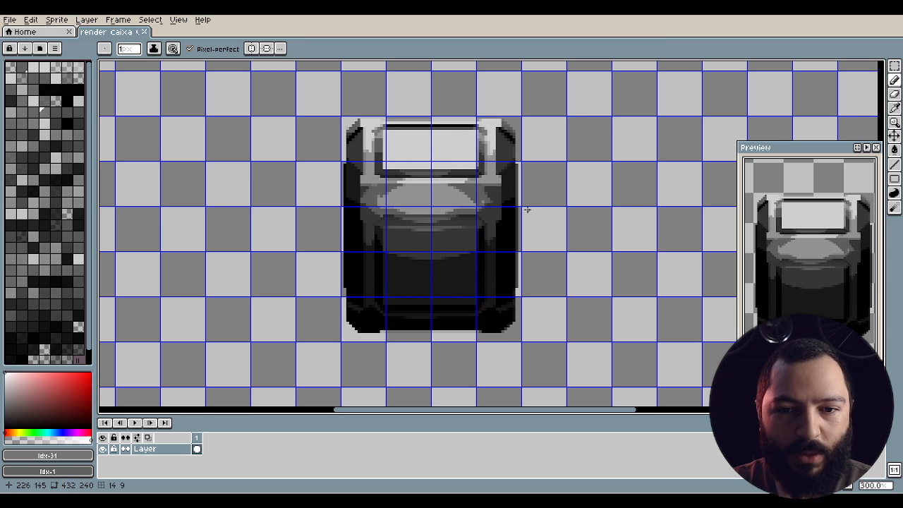
Try a Brightness/Contrast adjustment of brightness 7 and contrast -3 on the crate, compare it with the original, and discard it.
{"action": "left_click", "coordinate": [56, 20]}
{"action": "mouse_move", "coordinate": [35, 19]}
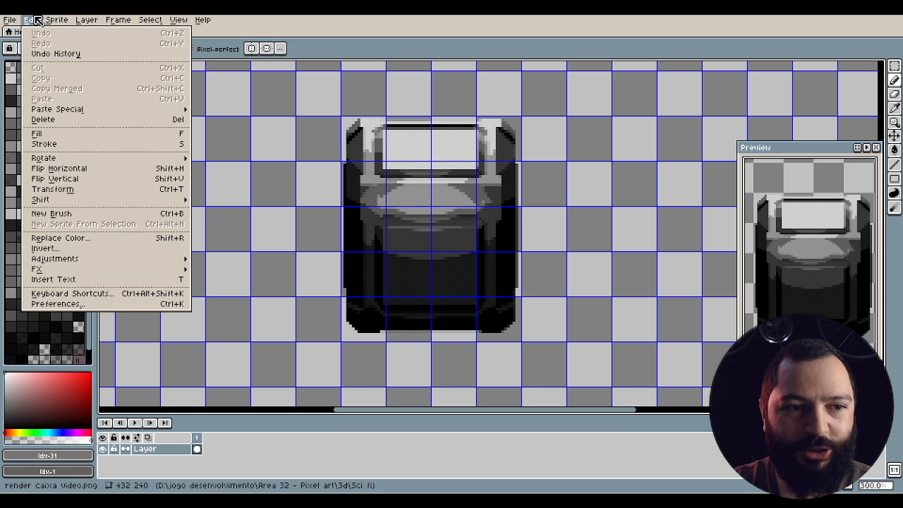
{"action": "mouse_move", "coordinate": [150, 264]}
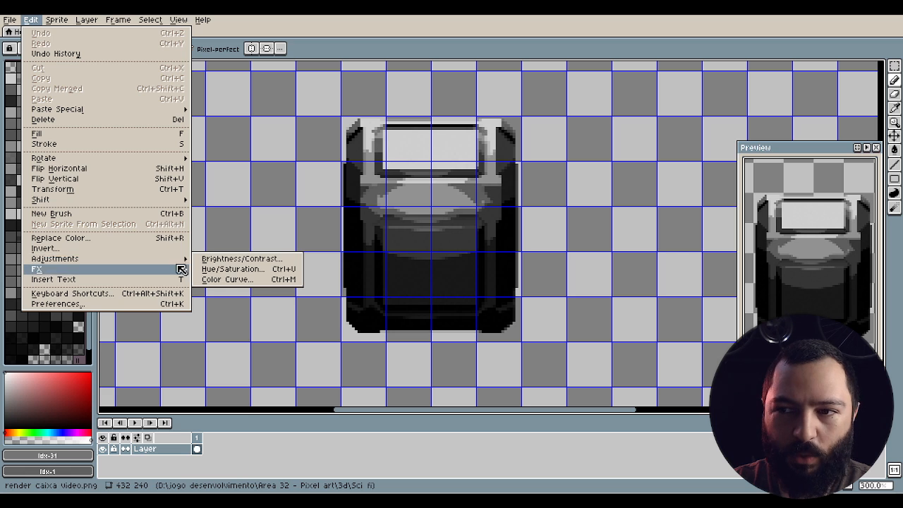
{"action": "left_click", "coordinate": [240, 259]}
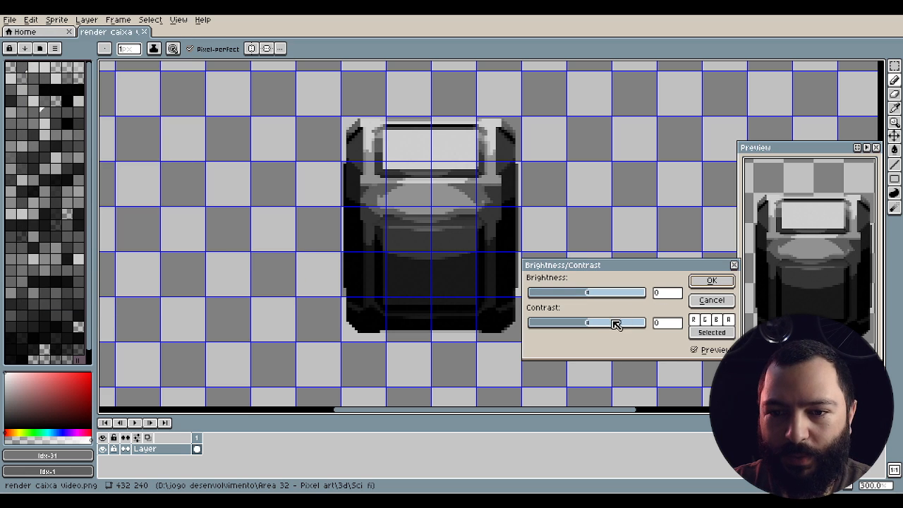
{"action": "left_click_drag", "start_coordinate": [595, 327], "coordinate": [596, 296]}
{"action": "left_click", "coordinate": [589, 322]}
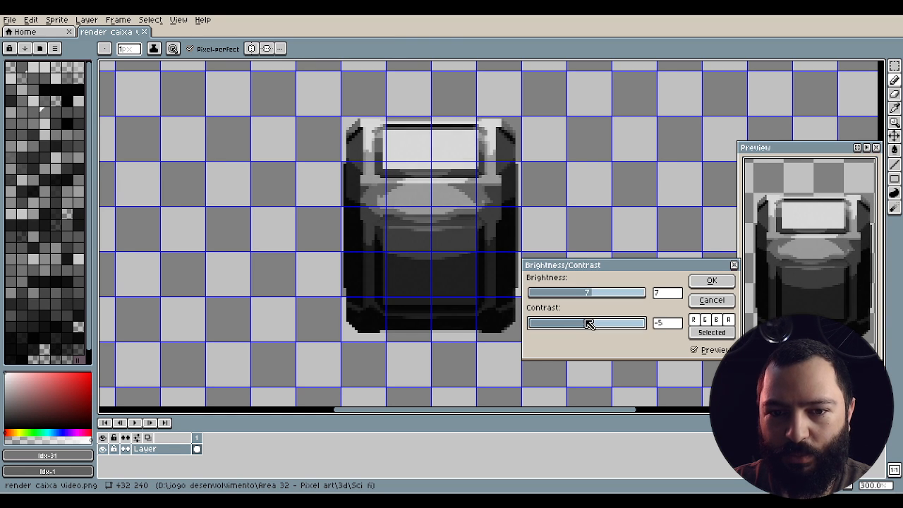
{"action": "left_click", "coordinate": [695, 350]}
{"action": "left_click", "coordinate": [695, 350]}
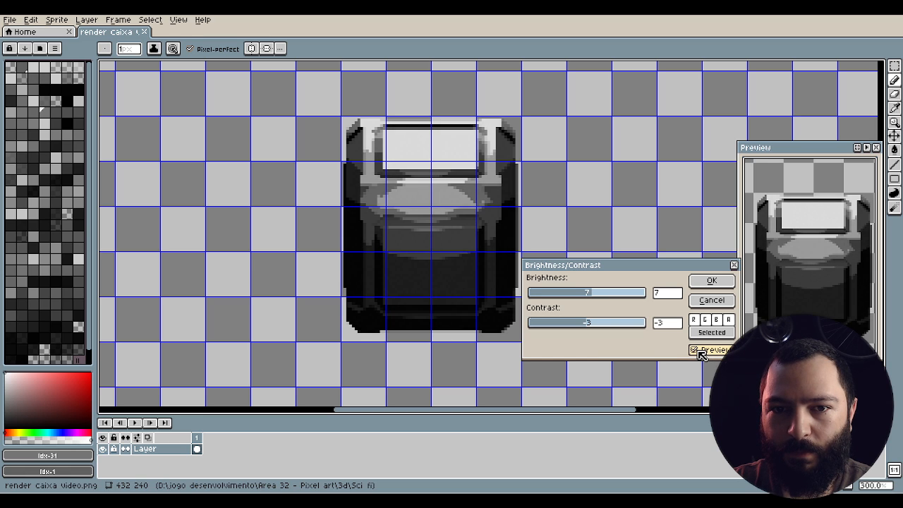
{"action": "left_click", "coordinate": [712, 301]}
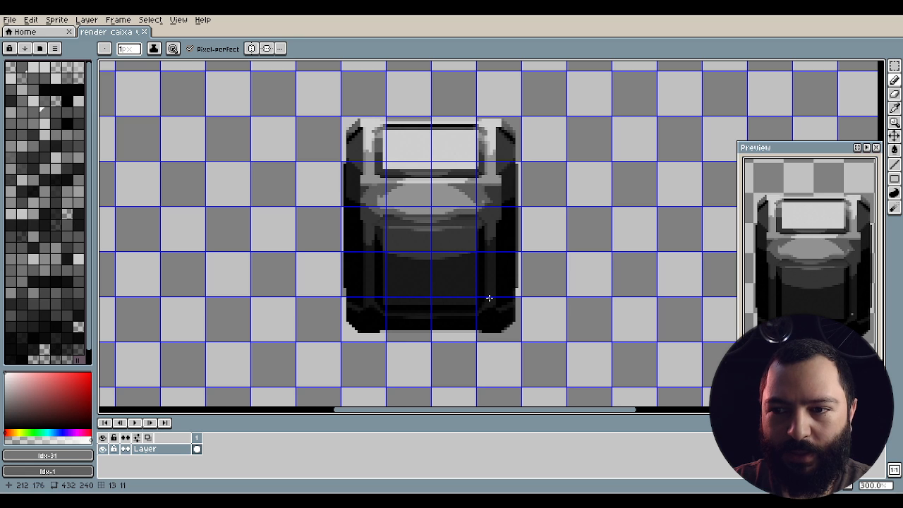
Try a Hue/Saturation shift with hue 55 on the crate in the HSV, HSV+, HSL and HSL+ modes, and discard it.
{"action": "left_click", "coordinate": [67, 21]}
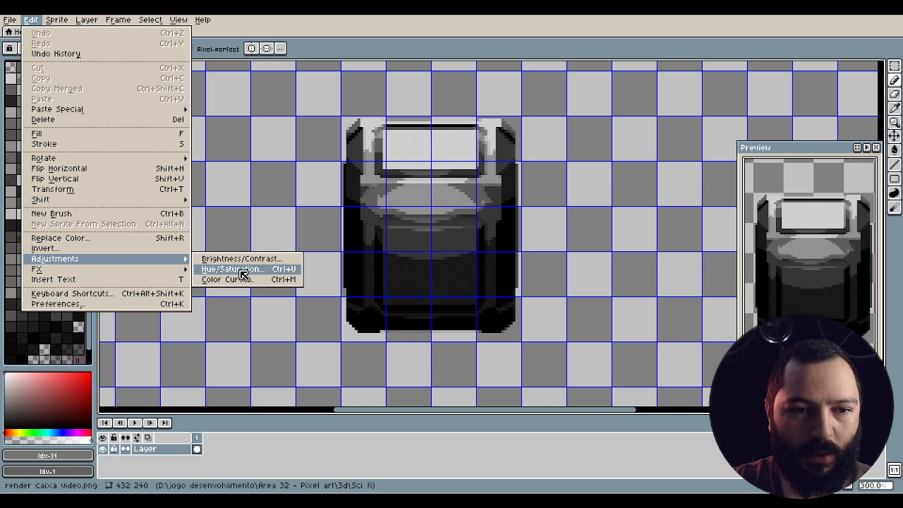
{"action": "left_click", "coordinate": [257, 272]}
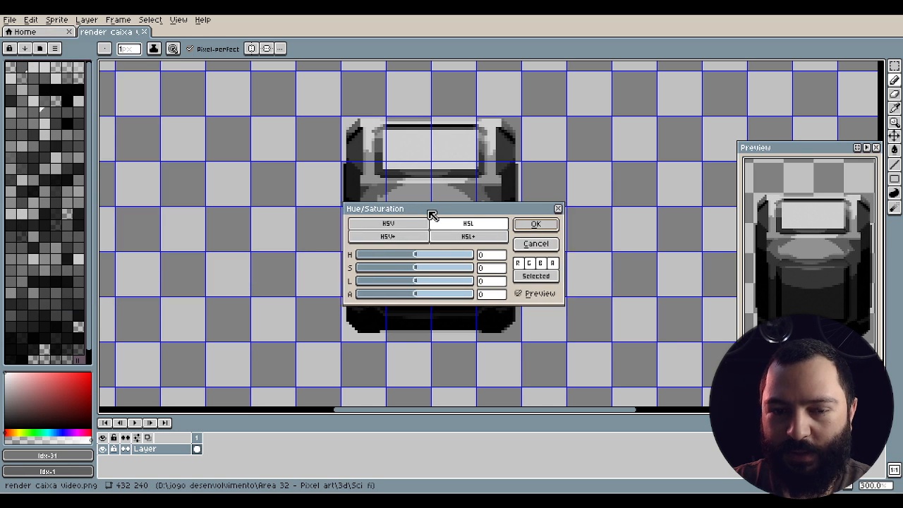
{"action": "left_click_drag", "start_coordinate": [426, 205], "coordinate": [588, 140]}
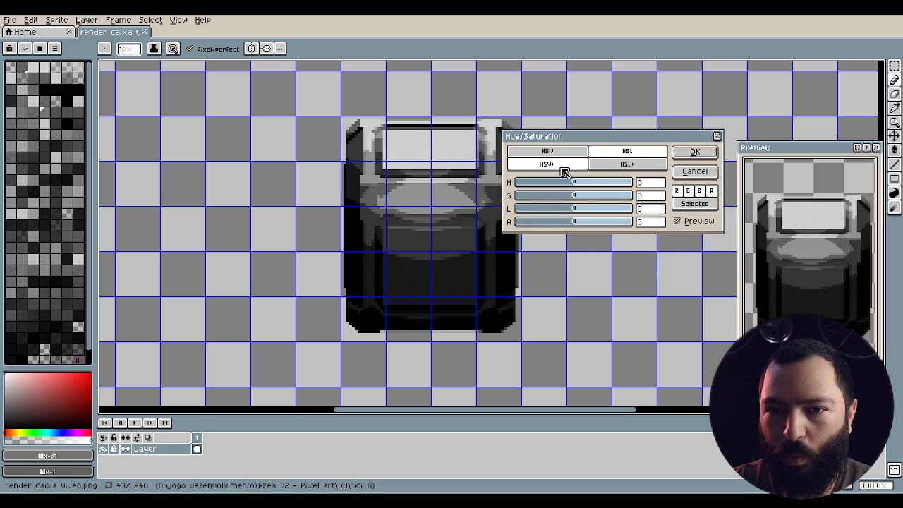
{"action": "left_click_drag", "start_coordinate": [576, 186], "coordinate": [595, 187]}
{"action": "left_click", "coordinate": [574, 152]}
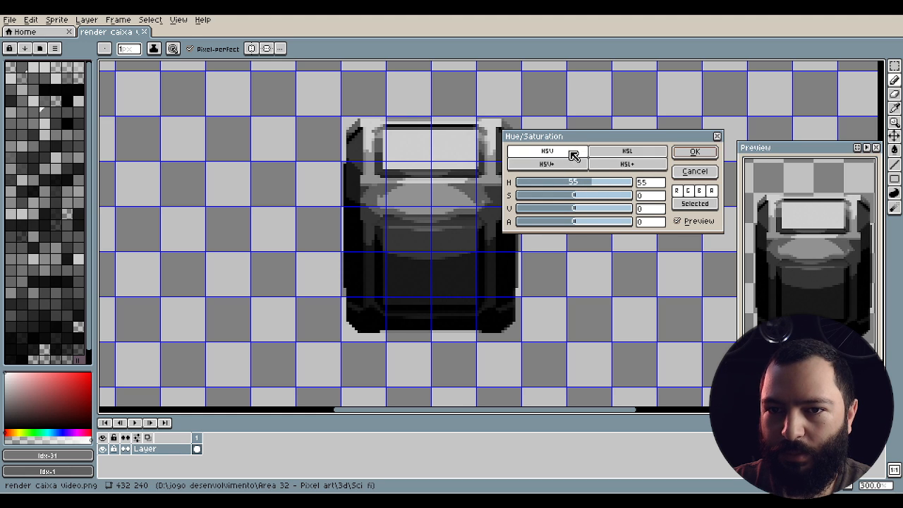
{"action": "left_click", "coordinate": [604, 164]}
{"action": "left_click", "coordinate": [603, 152]}
{"action": "left_click", "coordinate": [610, 165]}
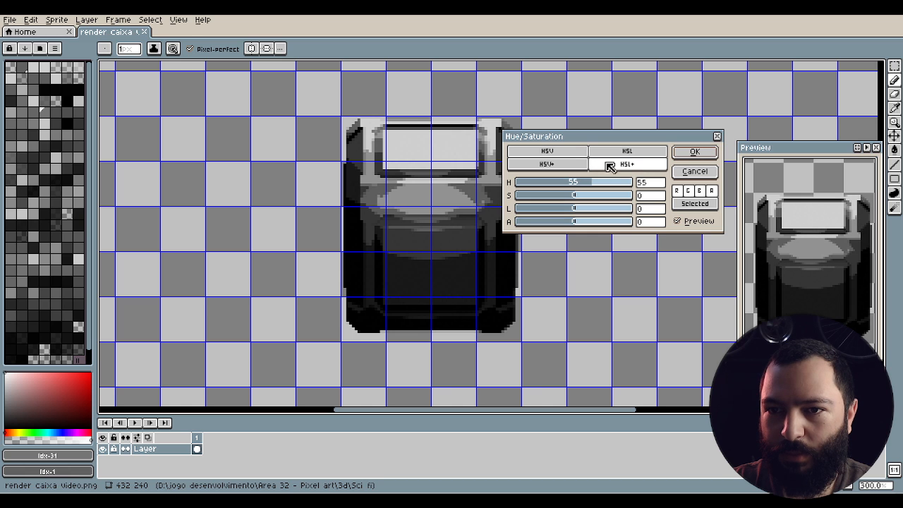
{"action": "left_click", "coordinate": [580, 166]}
{"action": "left_click", "coordinate": [601, 151]}
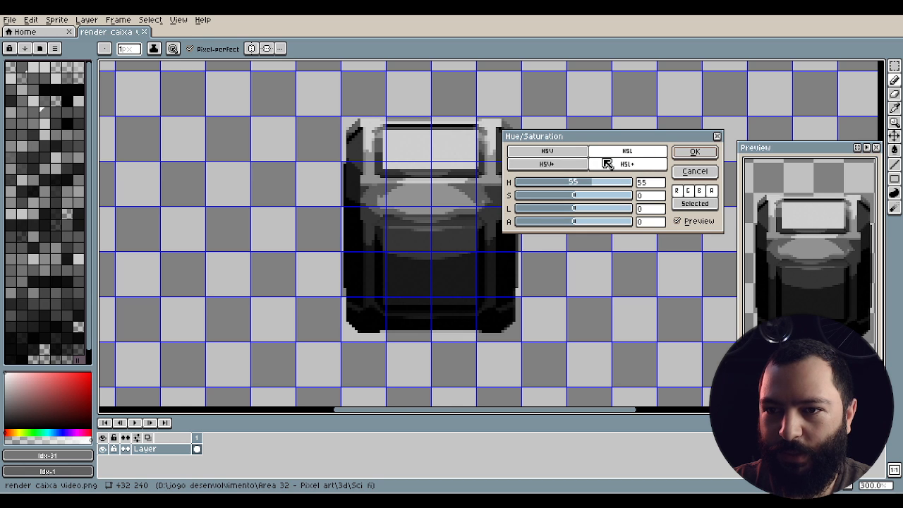
{"action": "left_click", "coordinate": [677, 192]}
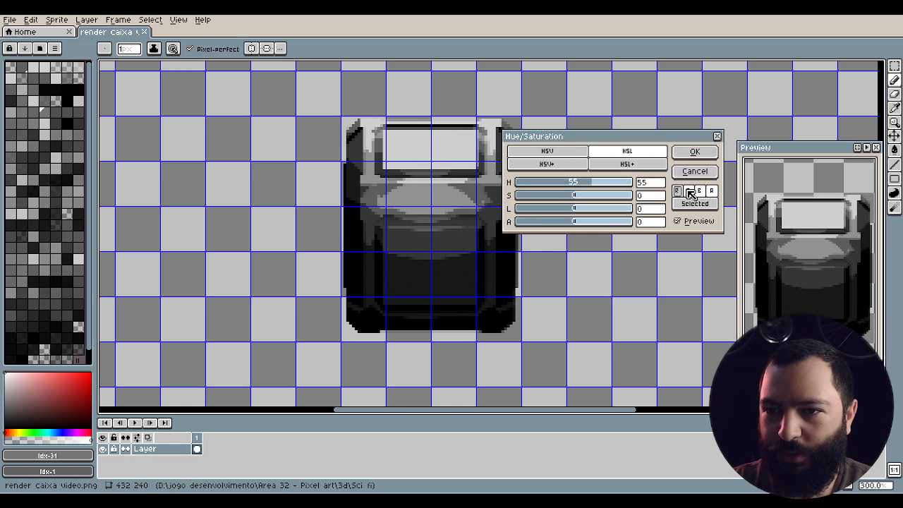
{"action": "left_click", "coordinate": [694, 170]}
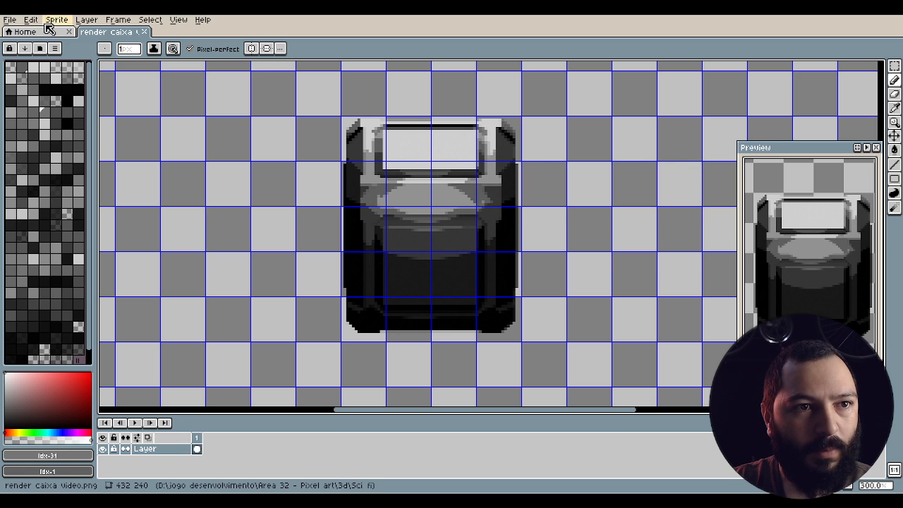
Start a Color Curve adjustment on the crate, flatten the curve's midtones, and exclude the blue channel.
{"action": "left_click", "coordinate": [32, 19]}
{"action": "mouse_move", "coordinate": [182, 271]}
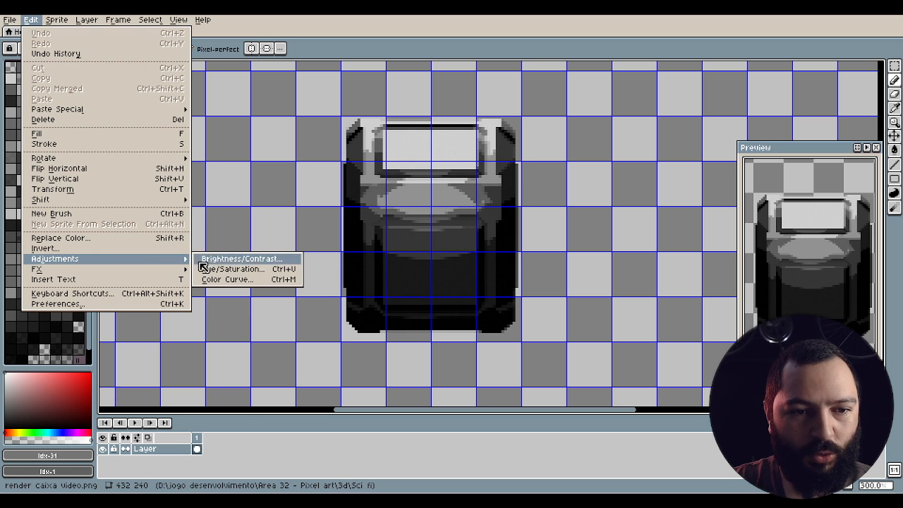
{"action": "left_click", "coordinate": [245, 282]}
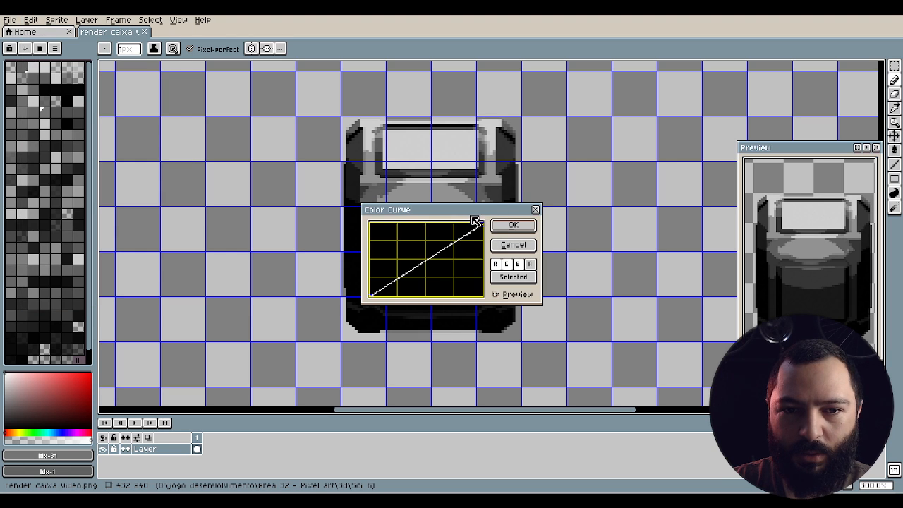
{"action": "left_click_drag", "start_coordinate": [476, 218], "coordinate": [635, 192]}
{"action": "left_click_drag", "start_coordinate": [591, 240], "coordinate": [562, 238]}
{"action": "left_click", "coordinate": [678, 237]}
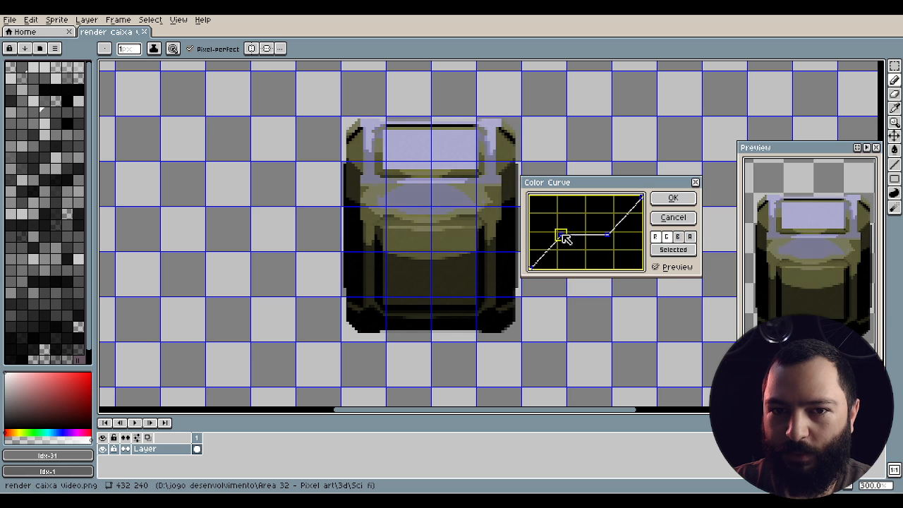
Restrict the color curve to the green channel and spread its flat midtone section into a gentle upward slope.
{"action": "left_click", "coordinate": [666, 237]}
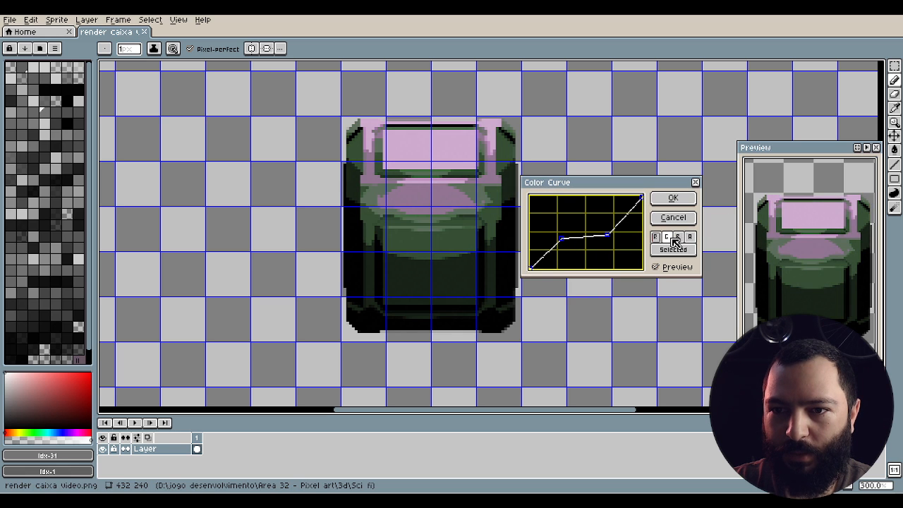
{"action": "left_click_drag", "start_coordinate": [611, 237], "coordinate": [558, 244]}
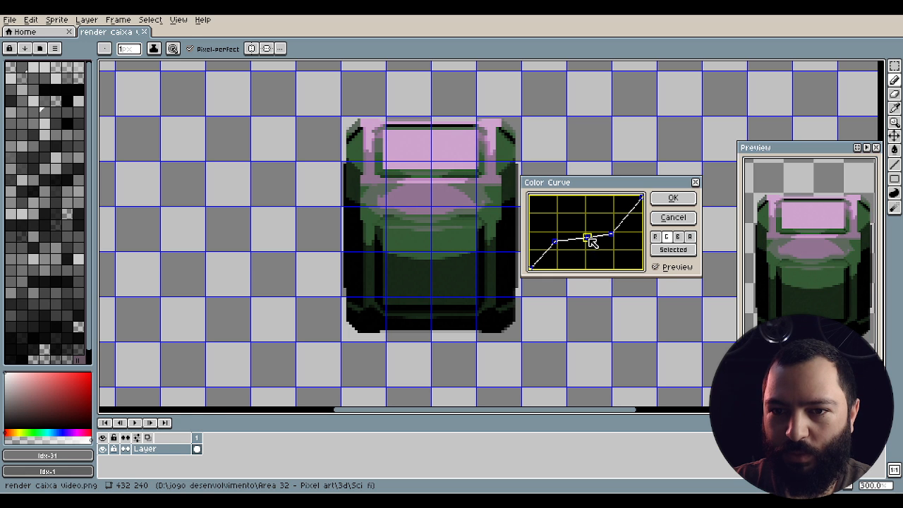
{"action": "mouse_move", "coordinate": [588, 240]}
{"action": "left_mouse_down"}
{"action": "mouse_move", "coordinate": [589, 250]}
{"action": "mouse_move", "coordinate": [585, 230]}
{"action": "mouse_move", "coordinate": [588, 239]}
{"action": "left_mouse_up"}
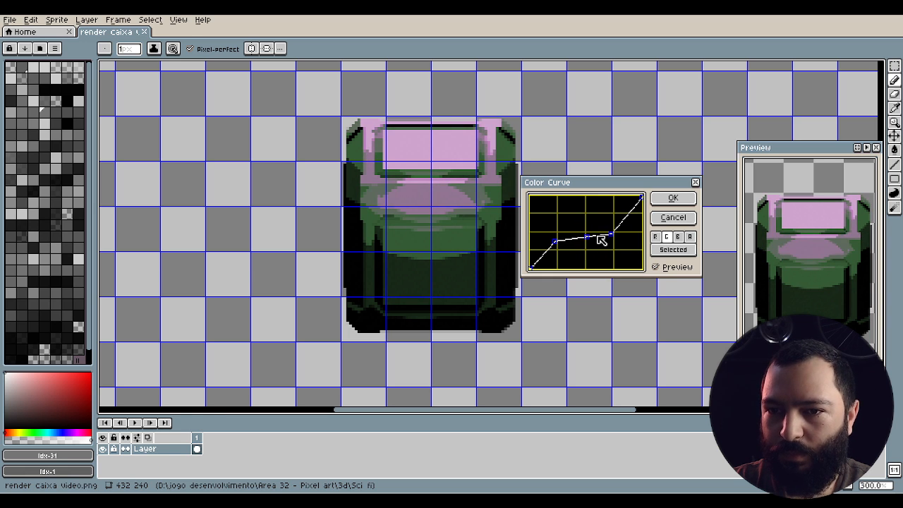
Include the red channel in the curve again, fine-tune the middle point, and add a raised point in the highlights.
{"action": "left_click", "coordinate": [658, 238]}
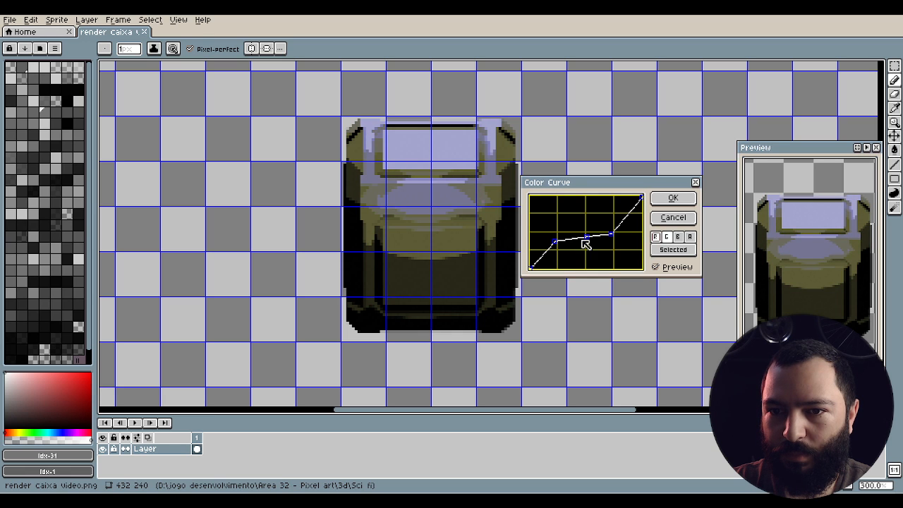
{"action": "mouse_move", "coordinate": [586, 238]}
{"action": "left_mouse_down"}
{"action": "mouse_move", "coordinate": [581, 226]}
{"action": "mouse_move", "coordinate": [584, 237]}
{"action": "left_mouse_up"}
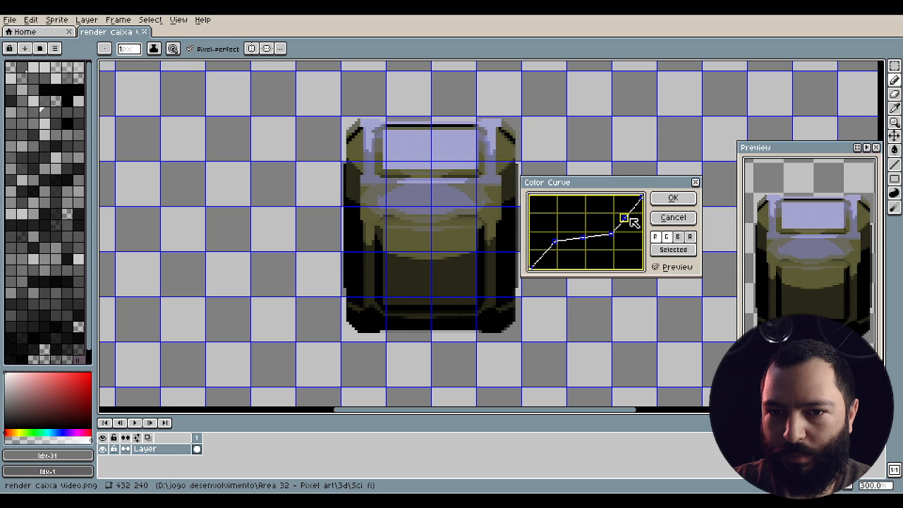
{"action": "left_click", "coordinate": [626, 215]}
{"action": "left_click_drag", "start_coordinate": [628, 217], "coordinate": [627, 214]}
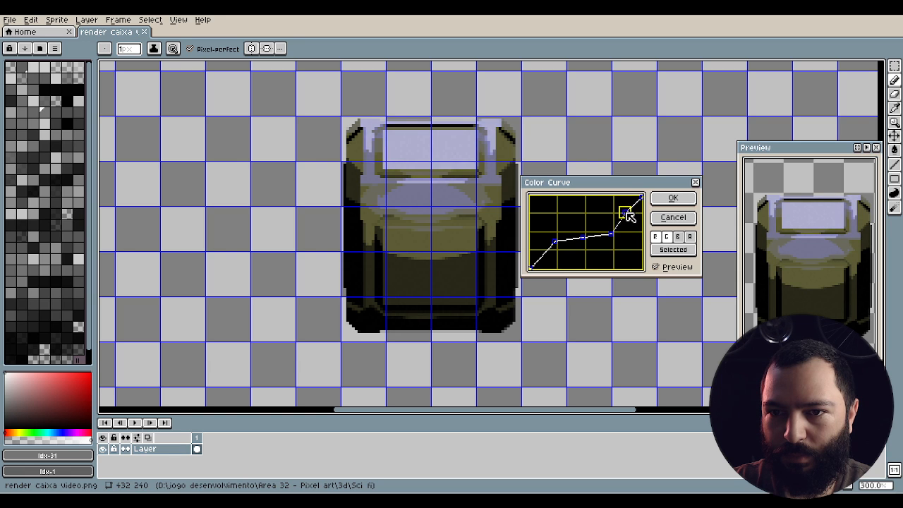
Include the blue channel in the color curve and lower the shadow point to darken the crate's dark tones.
{"action": "left_click", "coordinate": [683, 237]}
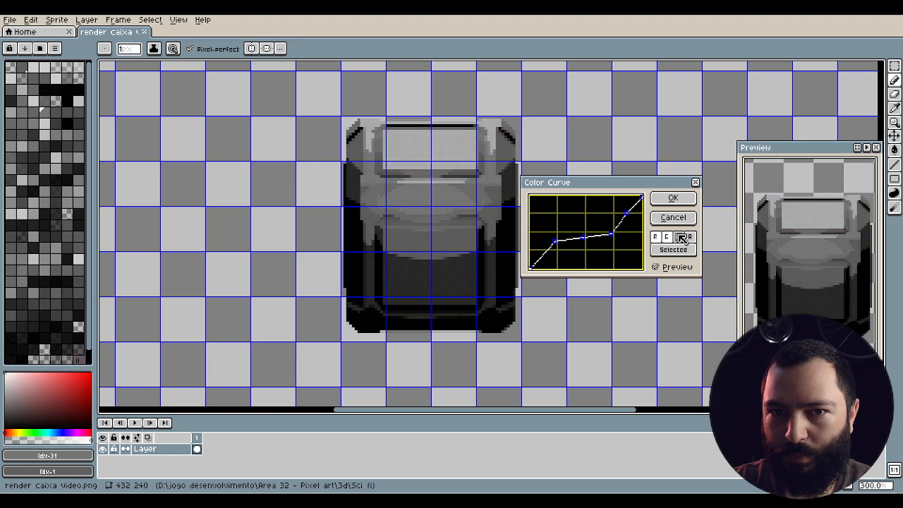
{"action": "left_click", "coordinate": [628, 211]}
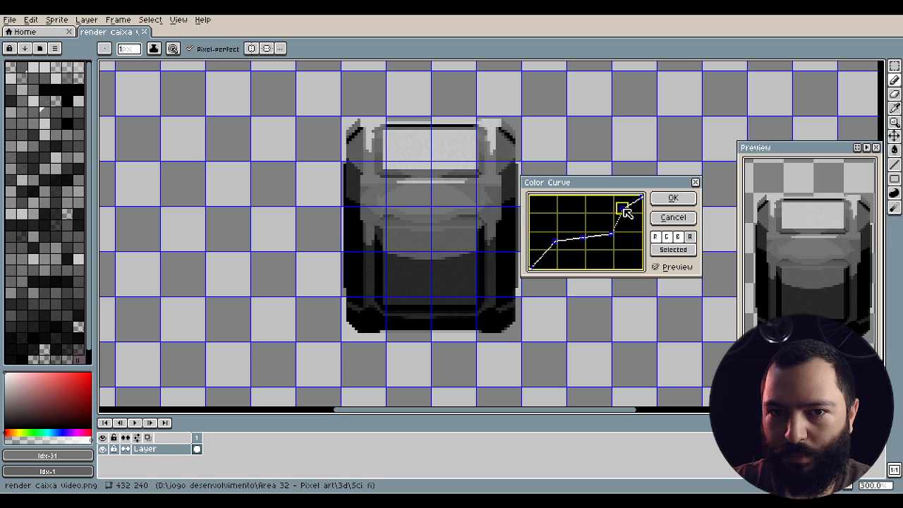
{"action": "mouse_move", "coordinate": [559, 250]}
{"action": "left_mouse_down"}
{"action": "mouse_move", "coordinate": [549, 247]}
{"action": "mouse_move", "coordinate": [566, 245]}
{"action": "mouse_move", "coordinate": [558, 247]}
{"action": "left_mouse_up"}
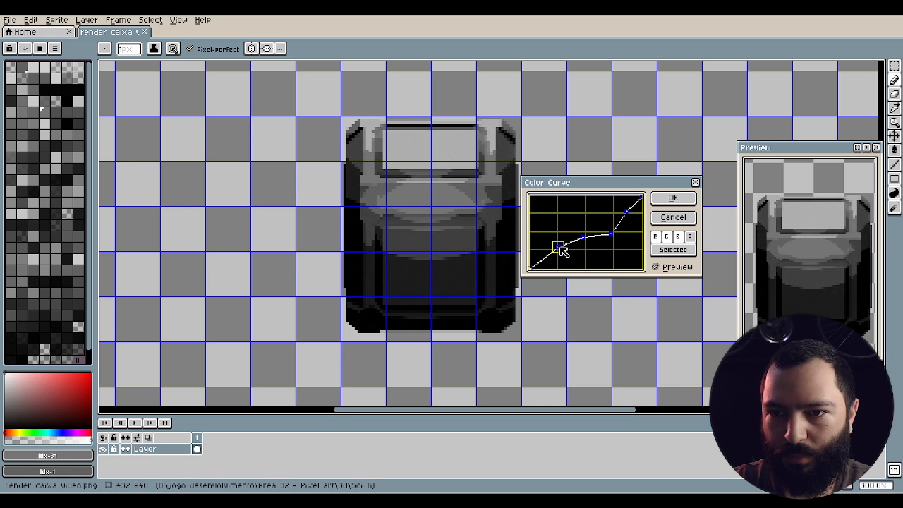
{"action": "left_click", "coordinate": [690, 238]}
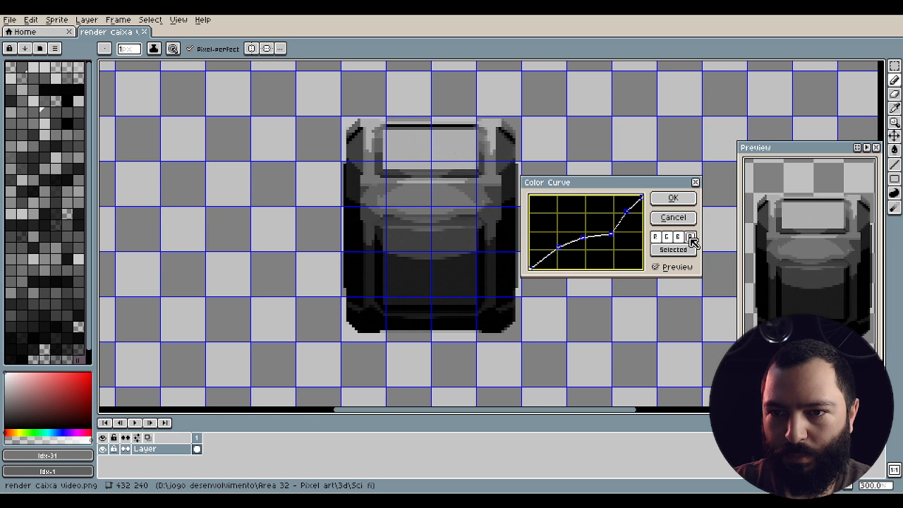
Exclude the red channel from the curve and raise the middle point above the neighbouring midtone point.
{"action": "left_click", "coordinate": [655, 237]}
{"action": "left_click_drag", "start_coordinate": [558, 247], "coordinate": [608, 238]}
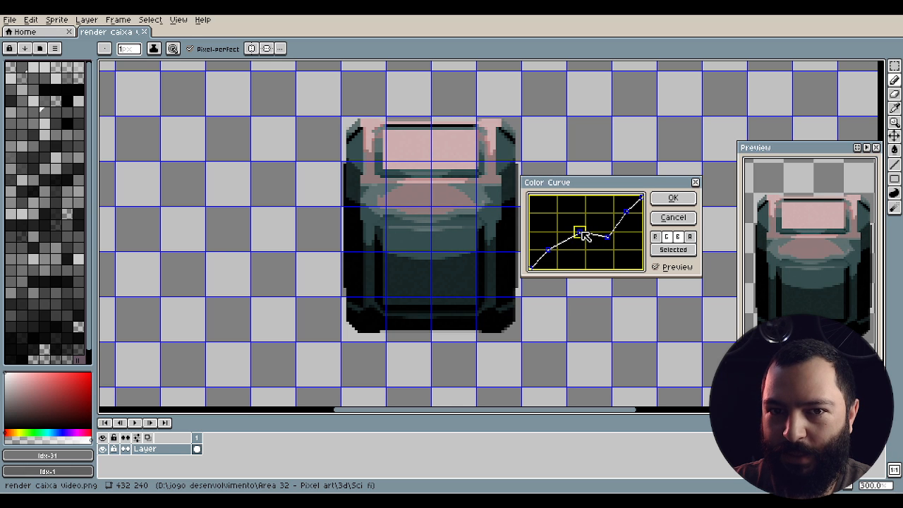
{"action": "left_click_drag", "start_coordinate": [627, 211], "coordinate": [626, 211]}
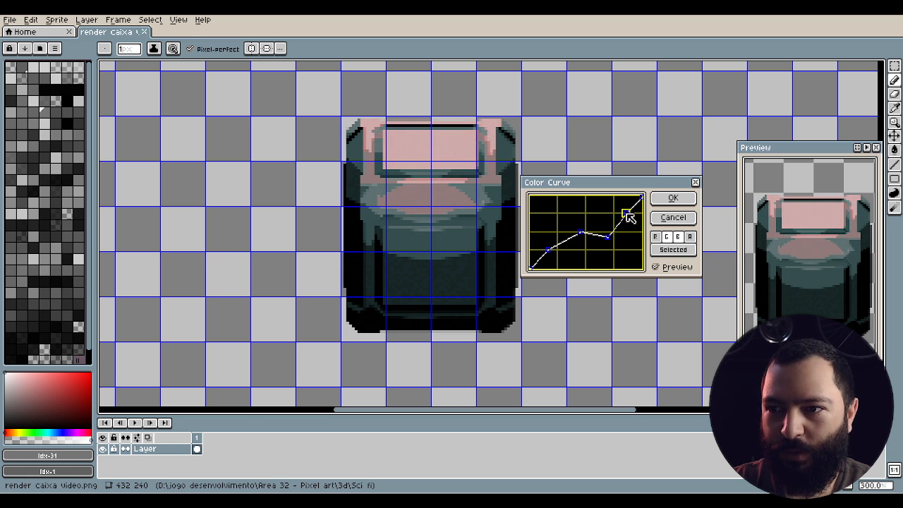
Compare how the crate looks with the curve applied to different combinations of the green and blue channels.
{"action": "left_click", "coordinate": [669, 238]}
{"action": "left_click", "coordinate": [671, 239]}
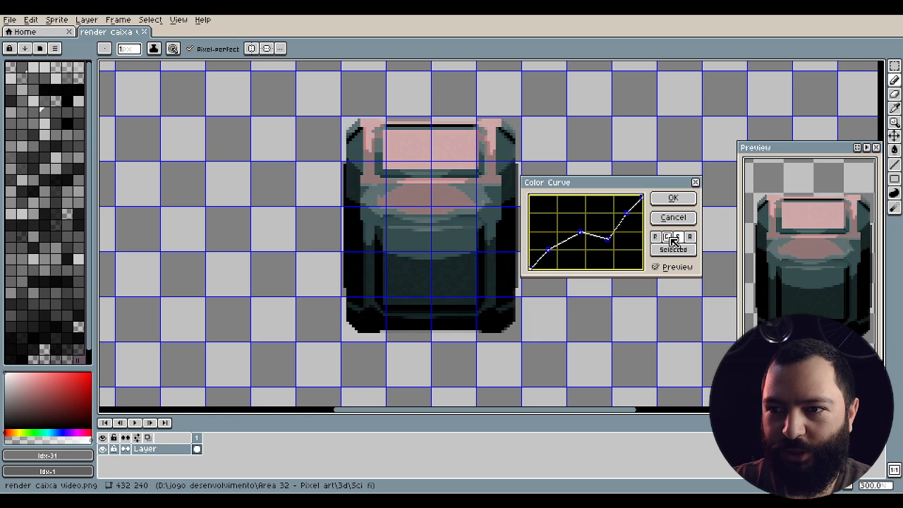
{"action": "left_click", "coordinate": [670, 239]}
{"action": "left_click", "coordinate": [673, 238]}
{"action": "left_click", "coordinate": [673, 239]}
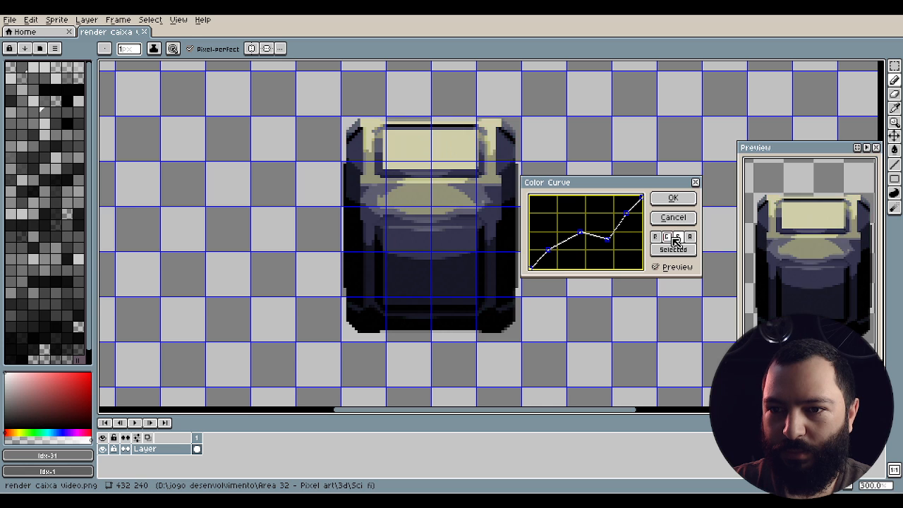
{"action": "left_click", "coordinate": [678, 239]}
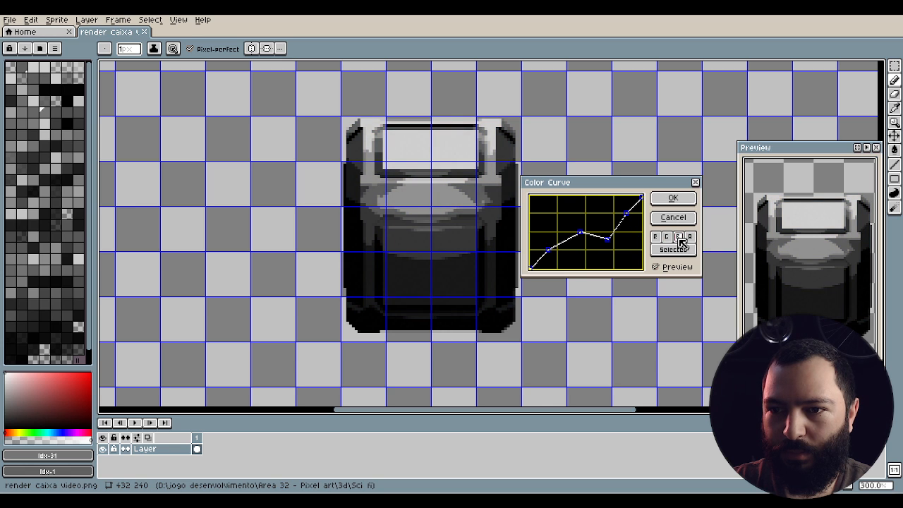
{"action": "left_click", "coordinate": [671, 238]}
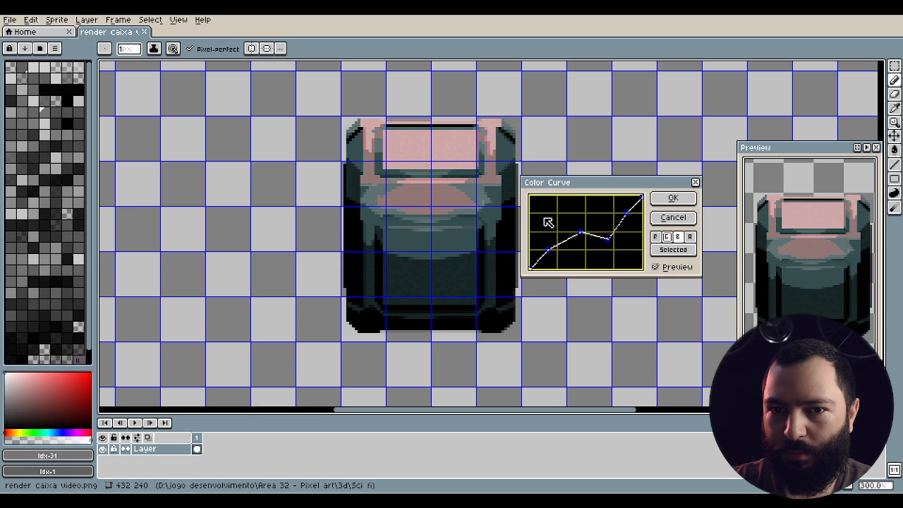
Reshape the green and blue curve by raising the shadow and highlight points, flattening the midtones, and slightly lowering the white end.
{"action": "left_click_drag", "start_coordinate": [580, 231], "coordinate": [630, 220]}
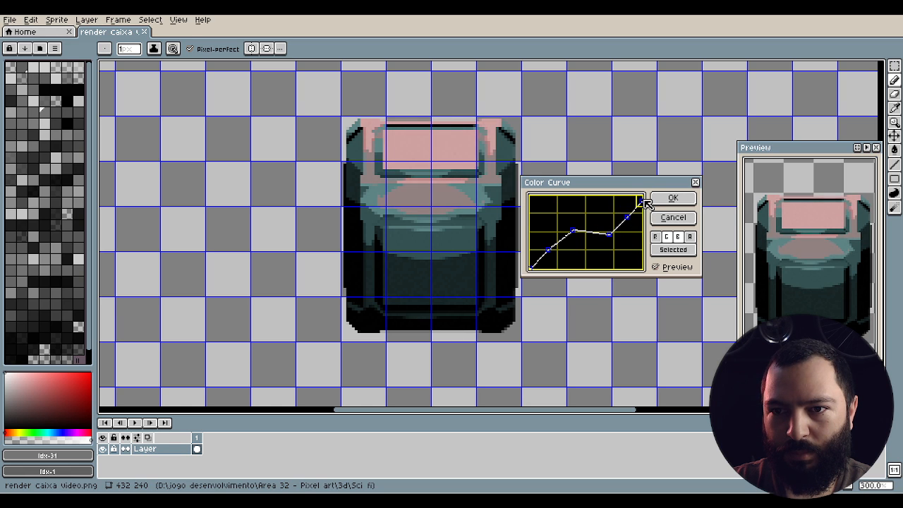
{"action": "left_click_drag", "start_coordinate": [630, 221], "coordinate": [625, 213]}
{"action": "mouse_move", "coordinate": [574, 235]}
{"action": "left_mouse_down"}
{"action": "mouse_move", "coordinate": [571, 225]}
{"action": "mouse_move", "coordinate": [540, 255]}
{"action": "mouse_move", "coordinate": [554, 245]}
{"action": "left_mouse_up"}
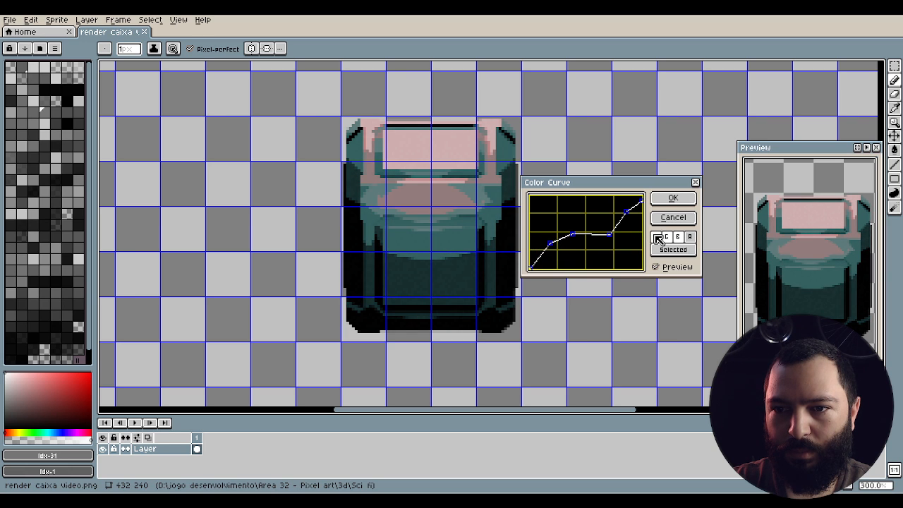
Apply the curve to only the red and blue channels, lower its shadow point, and slightly raise the two midtone points.
{"action": "left_click", "coordinate": [656, 237]}
{"action": "left_click", "coordinate": [670, 240]}
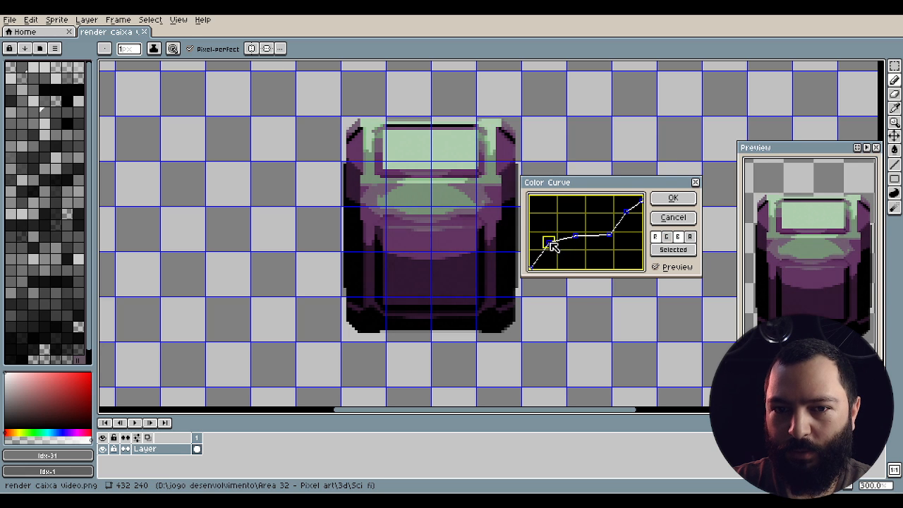
{"action": "left_click_drag", "start_coordinate": [548, 244], "coordinate": [549, 247]}
{"action": "left_click_drag", "start_coordinate": [609, 235], "coordinate": [607, 231]}
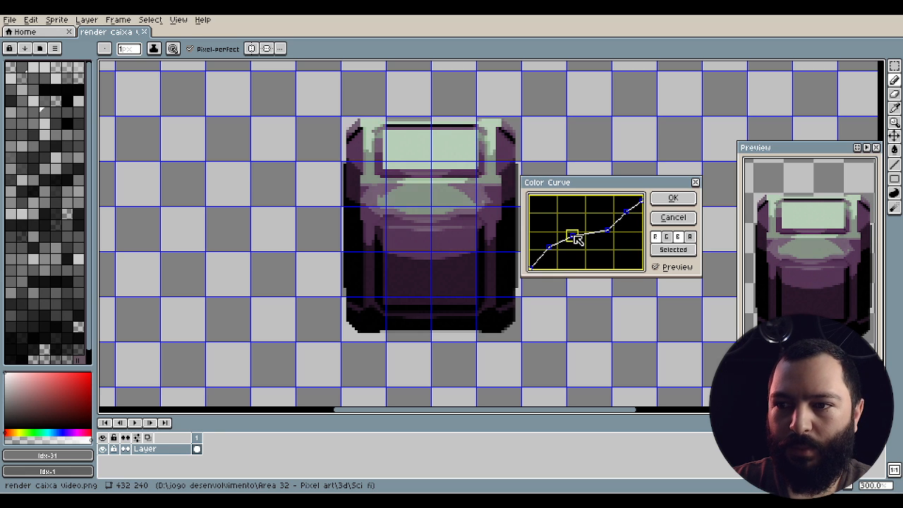
{"action": "left_click_drag", "start_coordinate": [576, 236], "coordinate": [573, 232]}
Compare other channel combinations on the crate, and apply the color curve with only the green channel excluded.
{"action": "left_click", "coordinate": [673, 239]}
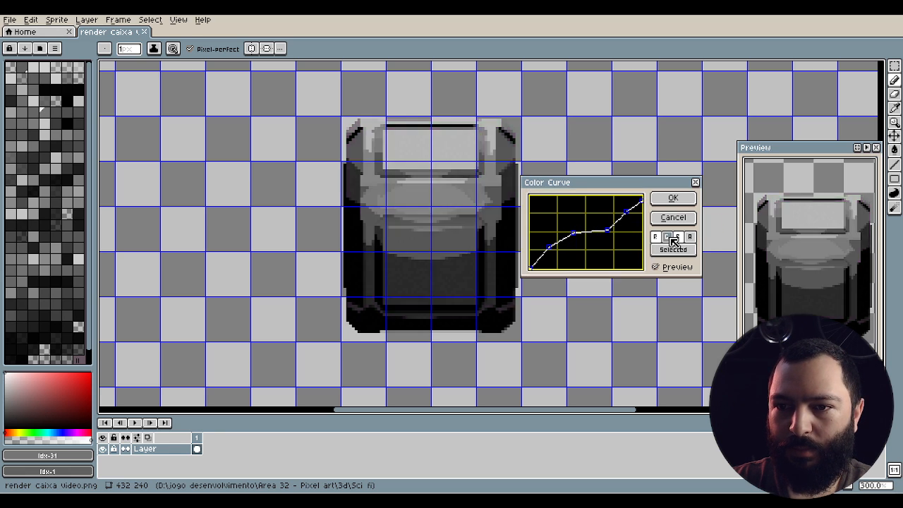
{"action": "left_click", "coordinate": [663, 240]}
{"action": "left_click", "coordinate": [664, 240]}
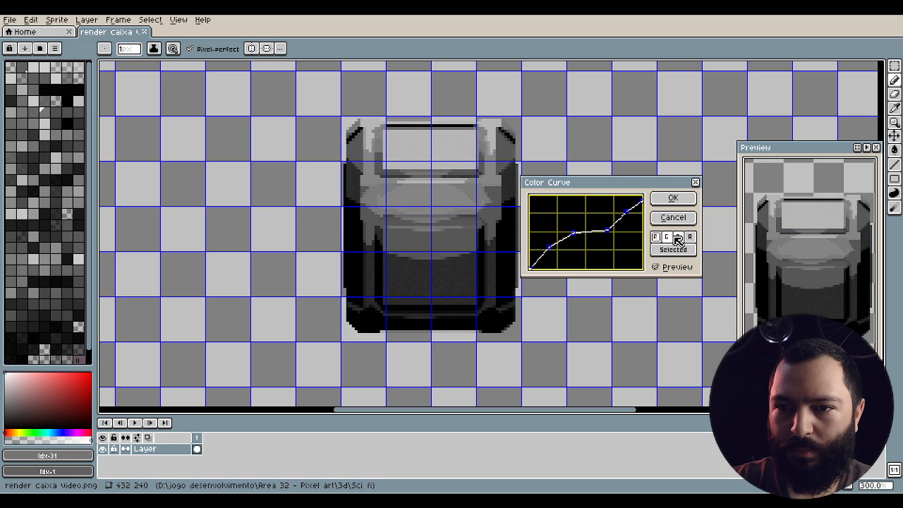
{"action": "left_click", "coordinate": [679, 239]}
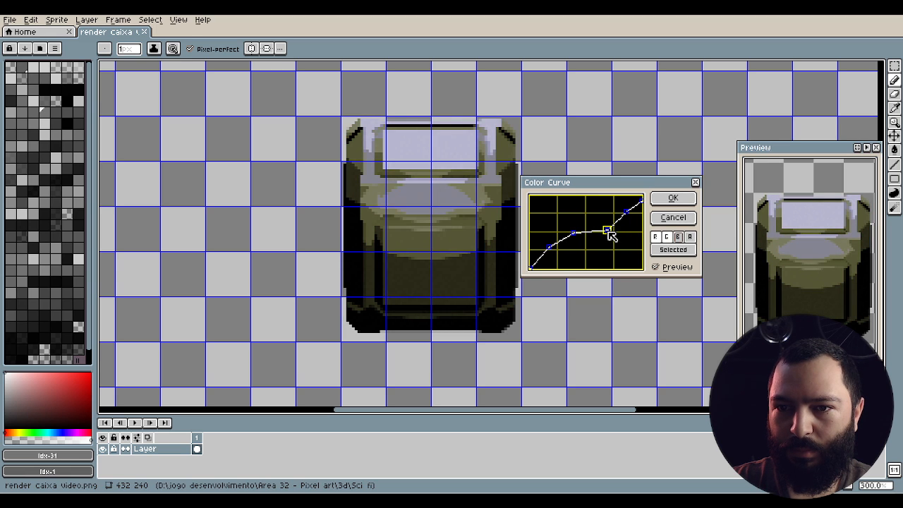
{"action": "left_click", "coordinate": [666, 237]}
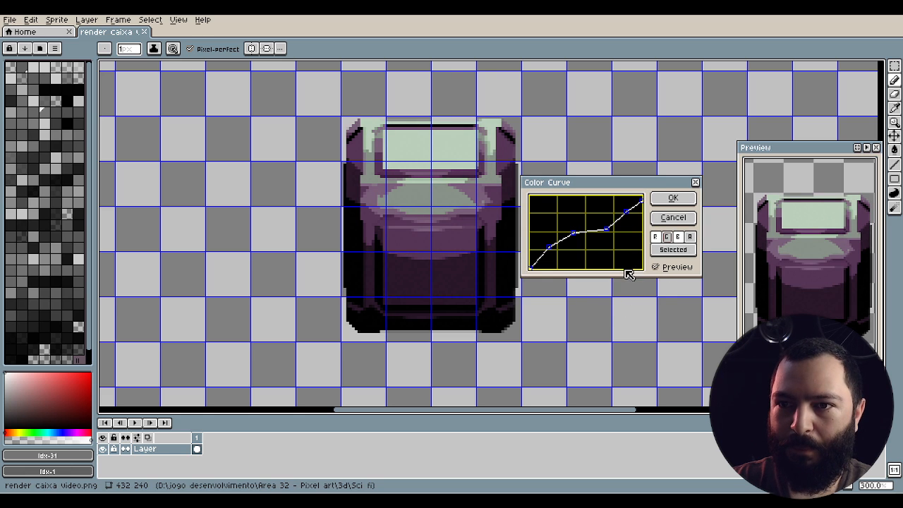
{"action": "left_click", "coordinate": [673, 198]}
Load the AAP-64 palette preset for the sprite.
{"action": "scroll", "coordinate": [489, 255], "scroll_direction": "down", "scroll_amount": 4}
{"action": "scroll", "coordinate": [489, 255], "scroll_direction": "up", "scroll_amount": 4}
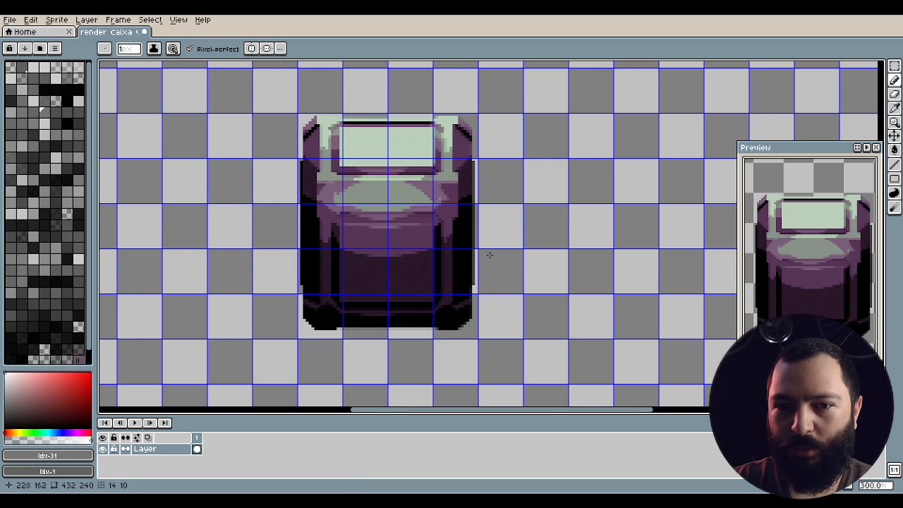
{"action": "scroll", "coordinate": [479, 257], "scroll_direction": "down", "scroll_amount": 1}
{"action": "mouse_move", "coordinate": [482, 255]}
{"action": "left_mouse_down"}
{"action": "mouse_move", "coordinate": [576, 303]}
{"action": "mouse_move", "coordinate": [494, 253]}
{"action": "left_mouse_up"}
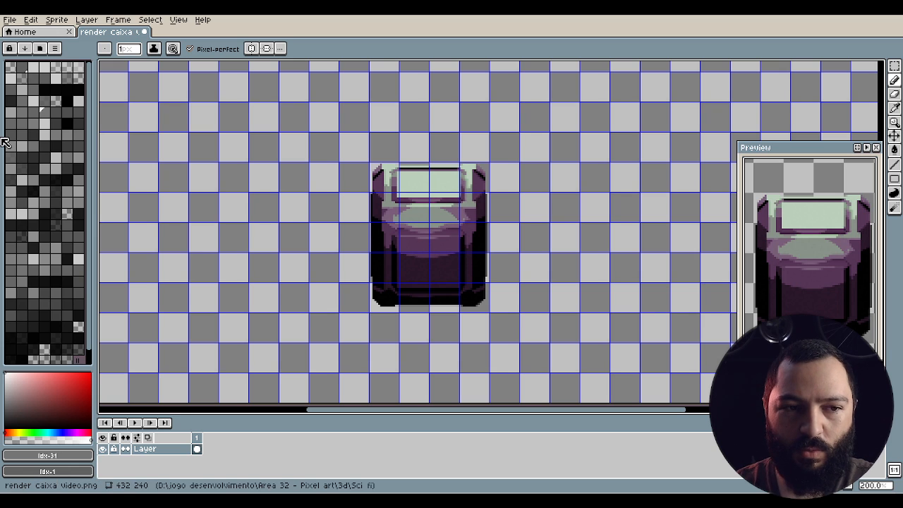
{"action": "left_click", "coordinate": [41, 49]}
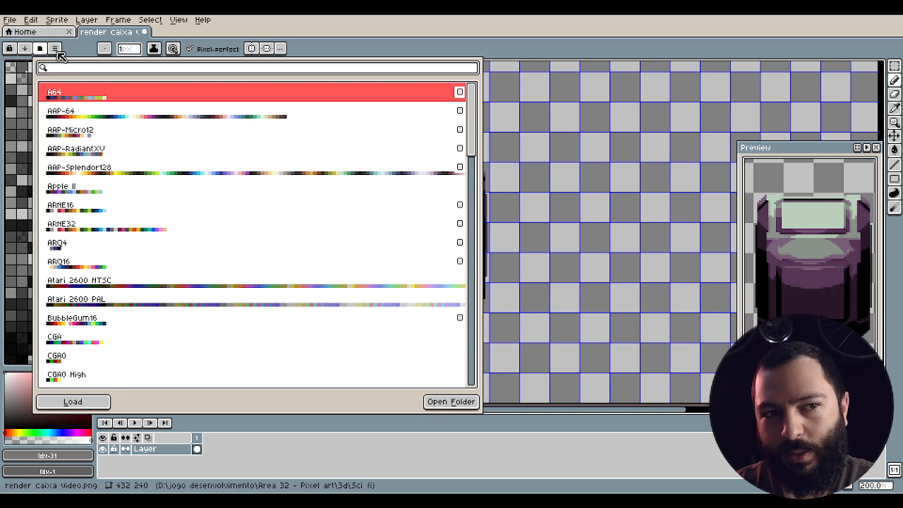
{"action": "left_click", "coordinate": [95, 117]}
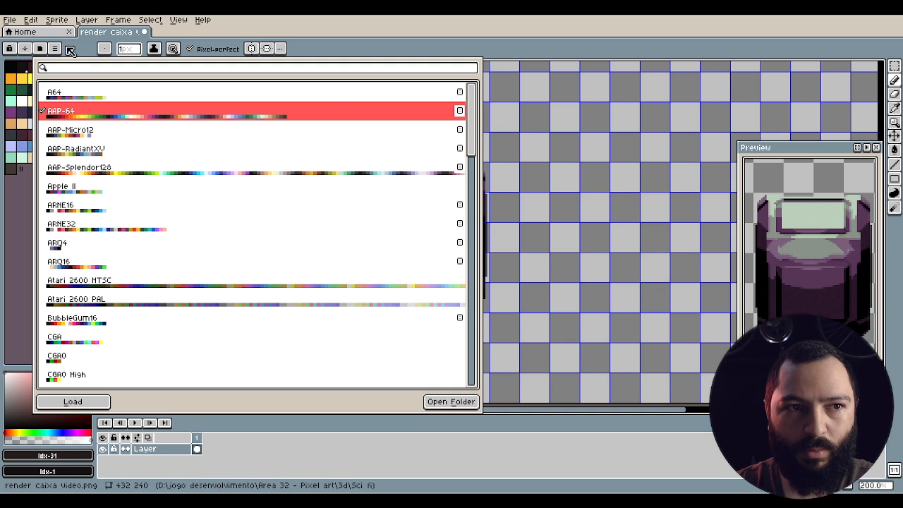
{"action": "left_click", "coordinate": [105, 32]}
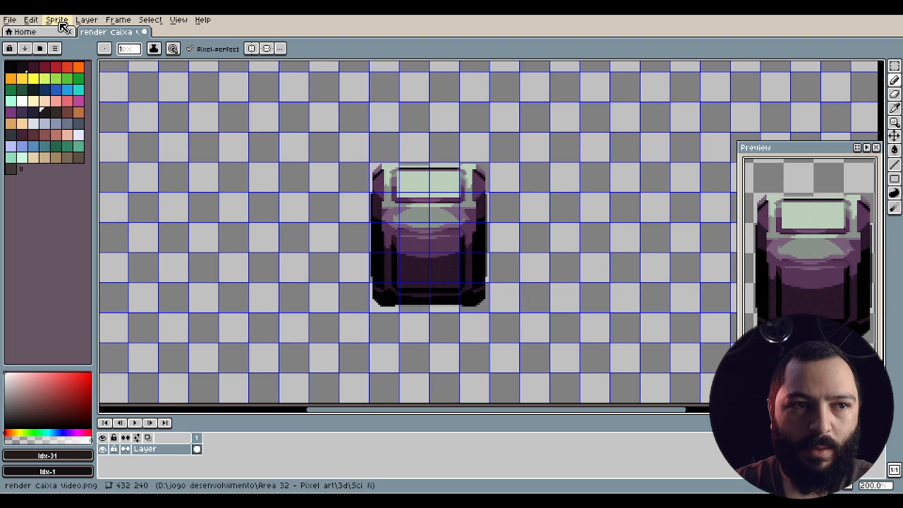
Convert the sprite's color mode to Indexed so the crate uses the loaded palette, and switch to the Move tool.
{"action": "scroll", "coordinate": [561, 218], "scroll_direction": "down", "scroll_amount": 1}
{"action": "scroll", "coordinate": [628, 249], "scroll_direction": "up", "scroll_amount": 2}
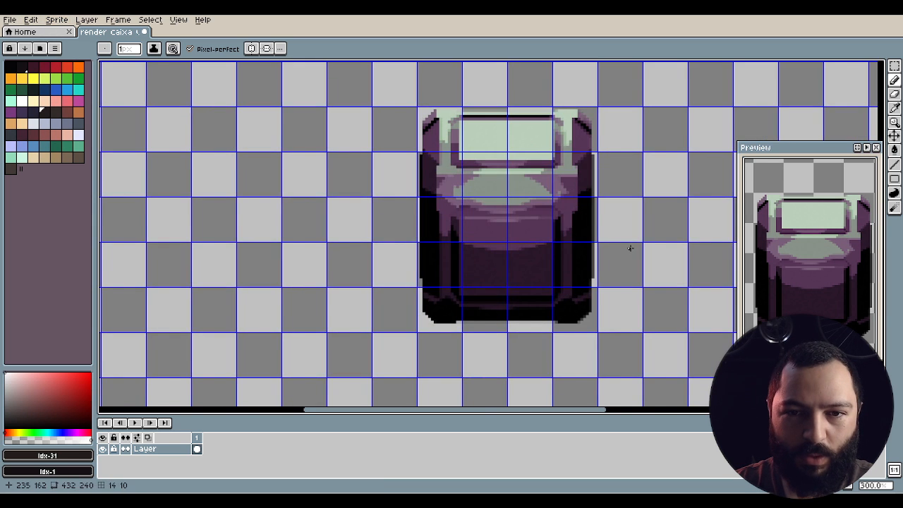
{"action": "scroll", "coordinate": [618, 250], "scroll_direction": "down", "scroll_amount": 1}
{"action": "left_click_drag", "start_coordinate": [618, 251], "coordinate": [437, 247]}
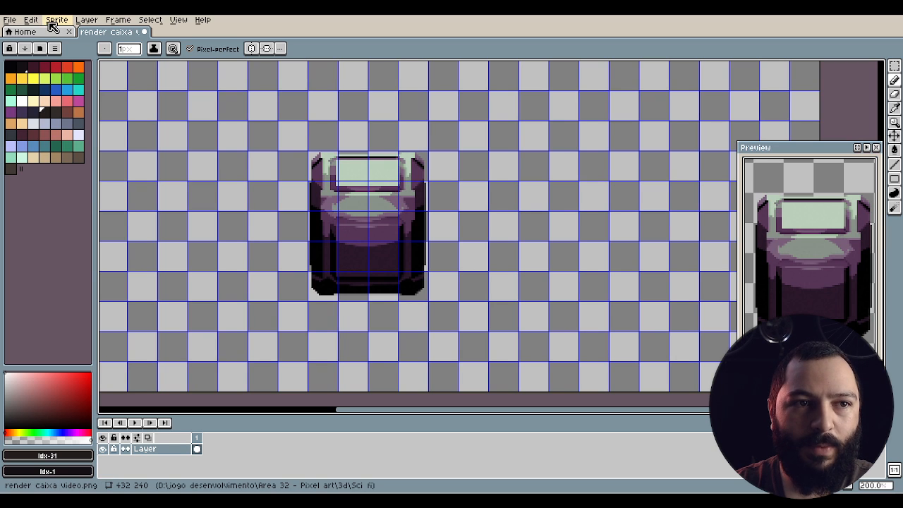
{"action": "left_click", "coordinate": [52, 26]}
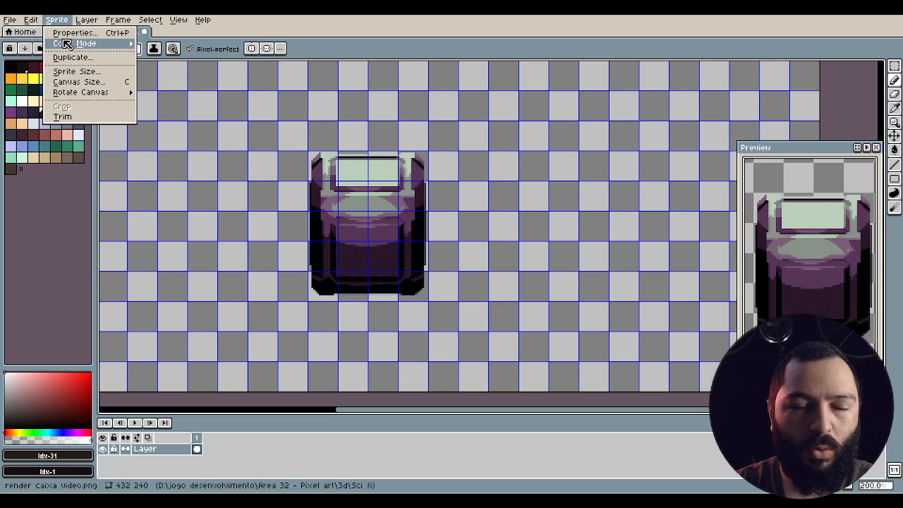
{"action": "mouse_move", "coordinate": [68, 44]}
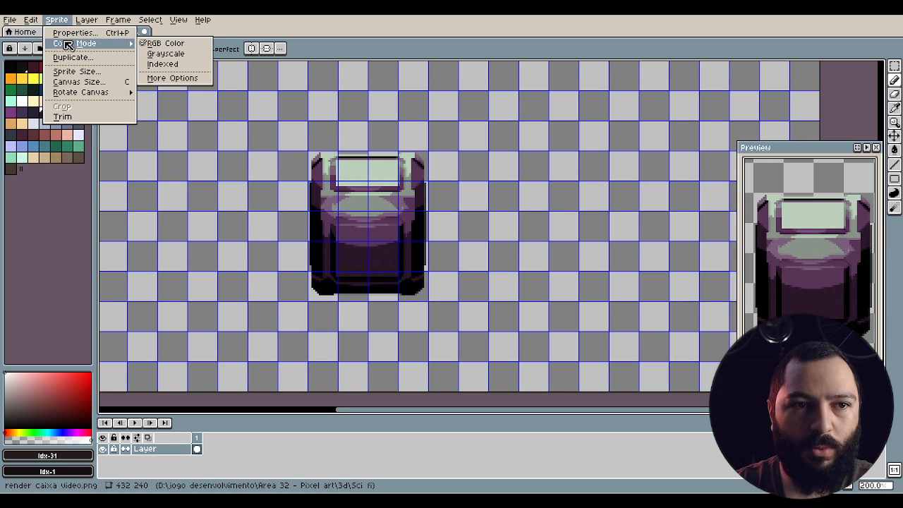
{"action": "left_click", "coordinate": [179, 68]}
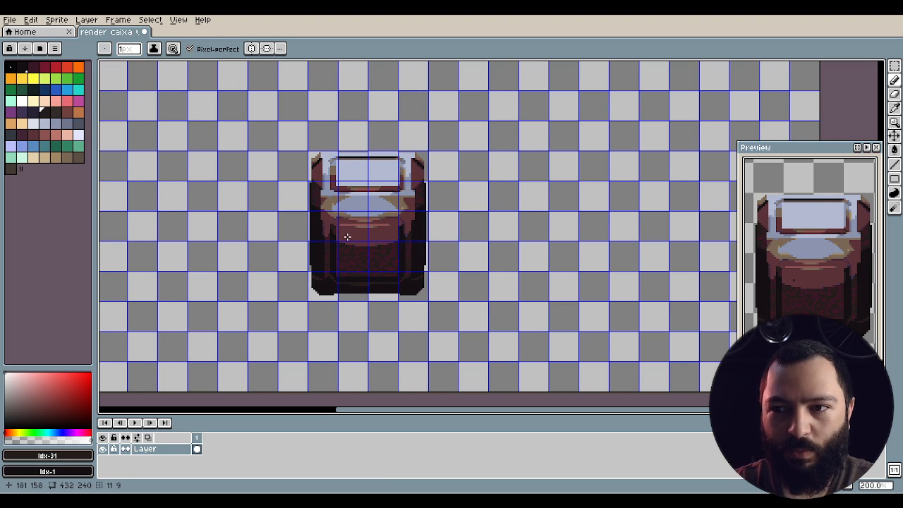
{"action": "key", "text": "v"}
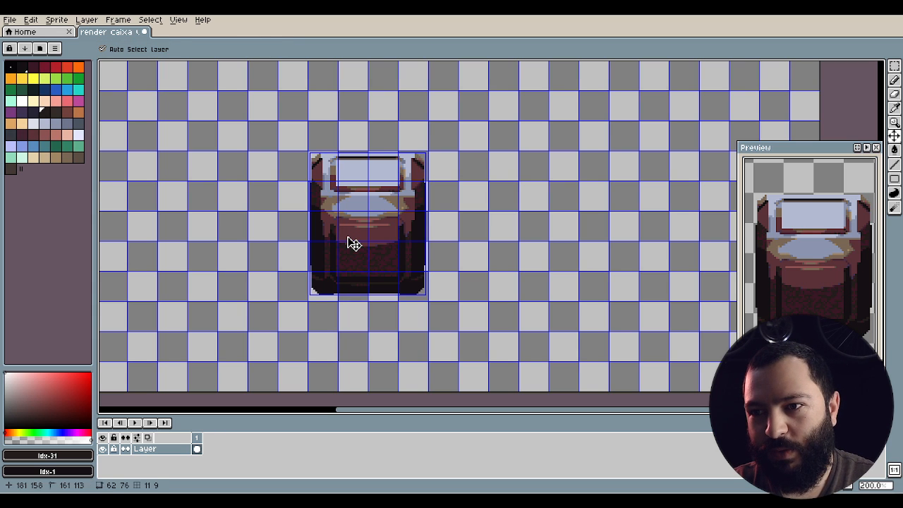
Undo the Indexed conversion, try converting the sprite to Indexed again, and undo that conversion.
{"action": "key", "text": "ctrl+z"}
{"action": "scroll", "coordinate": [347, 237], "scroll_direction": "up", "scroll_amount": 2}
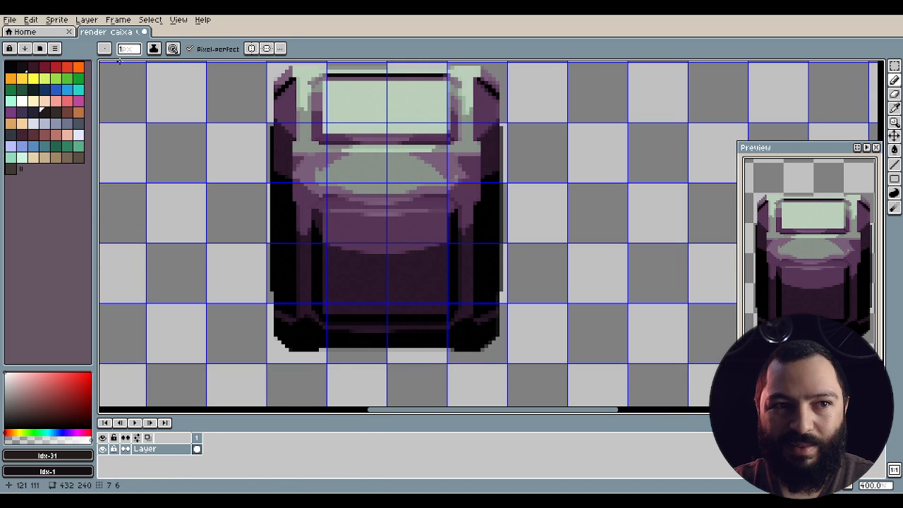
{"action": "left_click", "coordinate": [56, 20]}
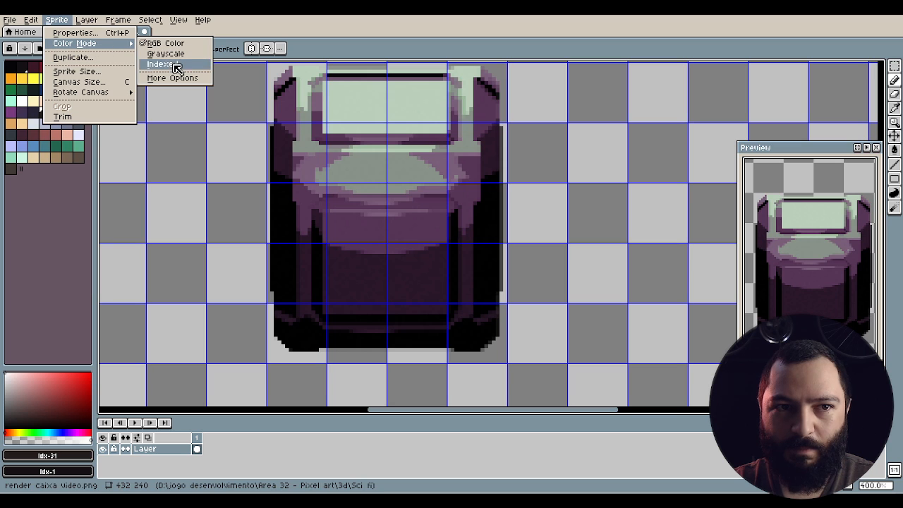
{"action": "left_click", "coordinate": [176, 66]}
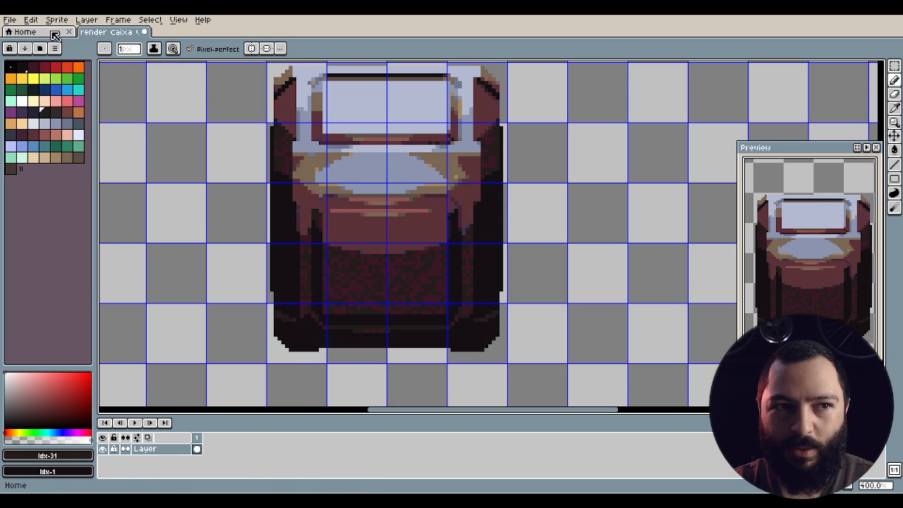
{"action": "key", "text": "ctrl+z"}
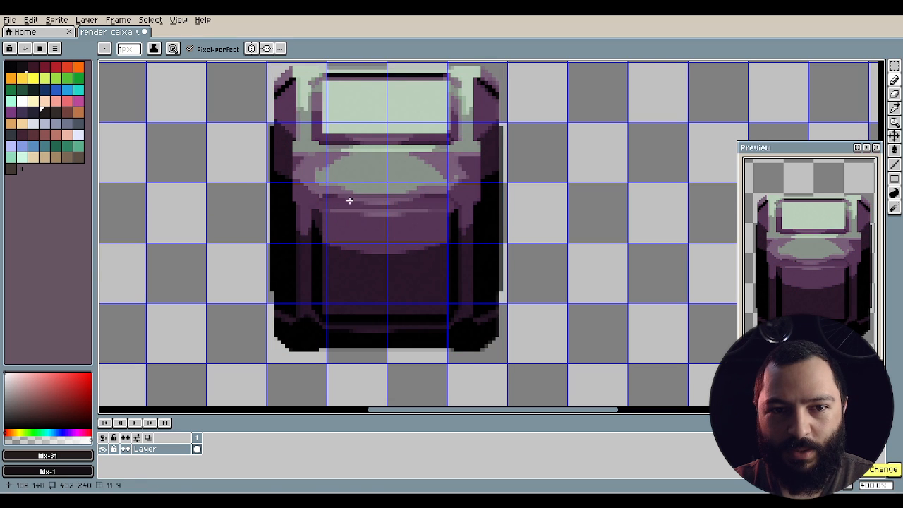
Convert the recolored crate sprite to Indexed color mode and inspect how its colors map to the AAP-64 palette.
{"action": "left_click", "coordinate": [56, 20]}
{"action": "mouse_move", "coordinate": [78, 44]}
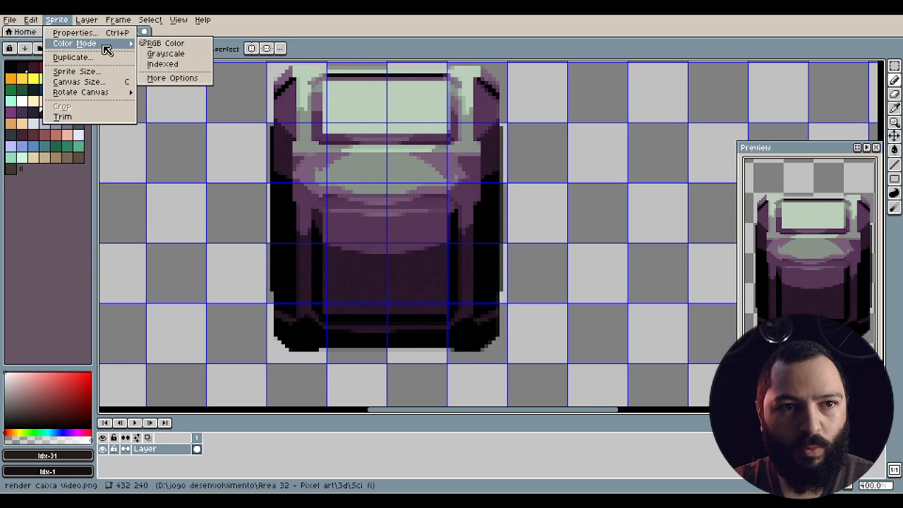
{"action": "left_click", "coordinate": [172, 66]}
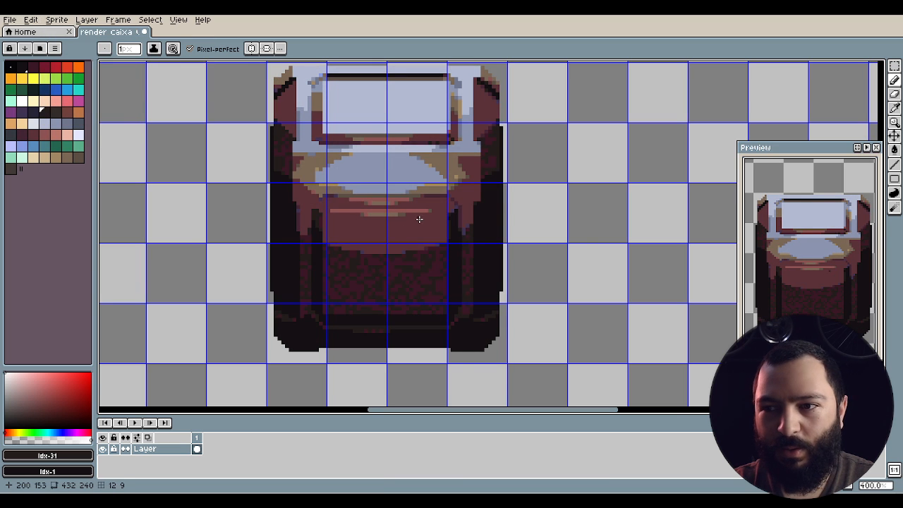
{"action": "scroll", "coordinate": [410, 216], "scroll_direction": "down", "scroll_amount": 3}
{"action": "scroll", "coordinate": [410, 217], "scroll_direction": "up", "scroll_amount": 1}
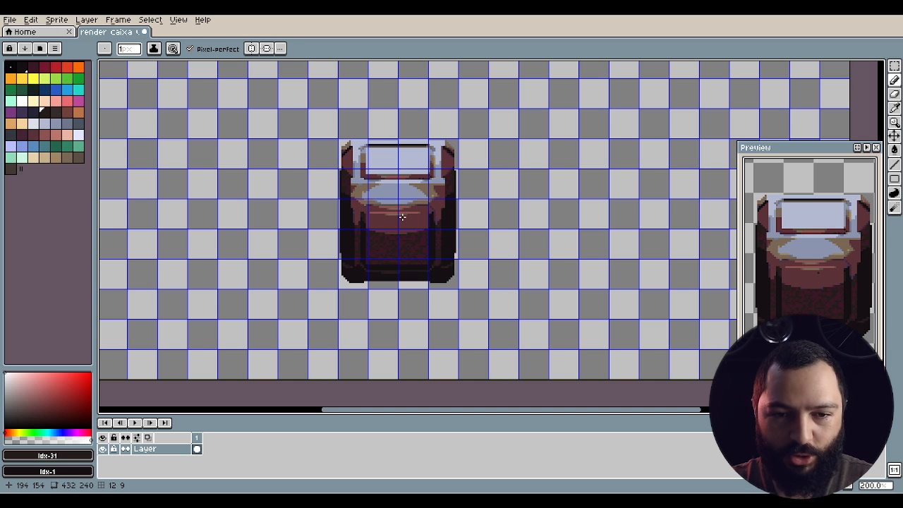
Undo the Indexed conversion, palette load and color curve, and load the AAP-64 palette preset for the grayscale crate.
{"action": "key", "text": "ctrl+z"}
{"action": "key", "text": "ctrl+z"}
{"action": "key", "text": "ctrl+z"}
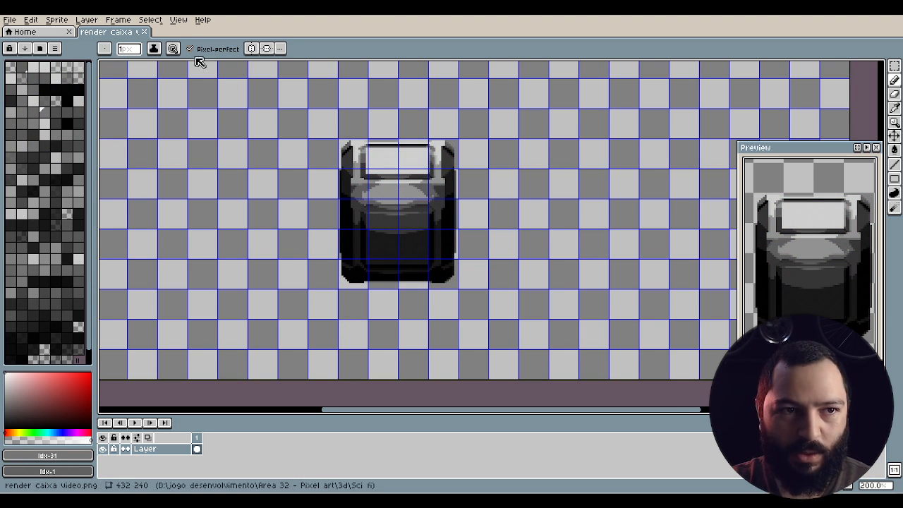
{"action": "left_click", "coordinate": [40, 48]}
{"action": "left_click", "coordinate": [66, 110]}
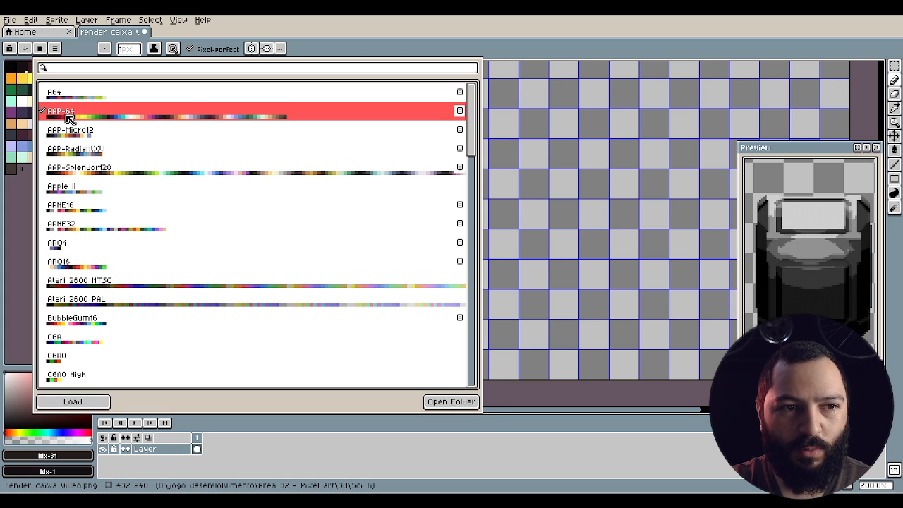
{"action": "left_click", "coordinate": [61, 22]}
Try the Indexed conversion on the grayscale crate, inspect the palette mapping, and undo the conversion.
{"action": "left_click", "coordinate": [56, 19]}
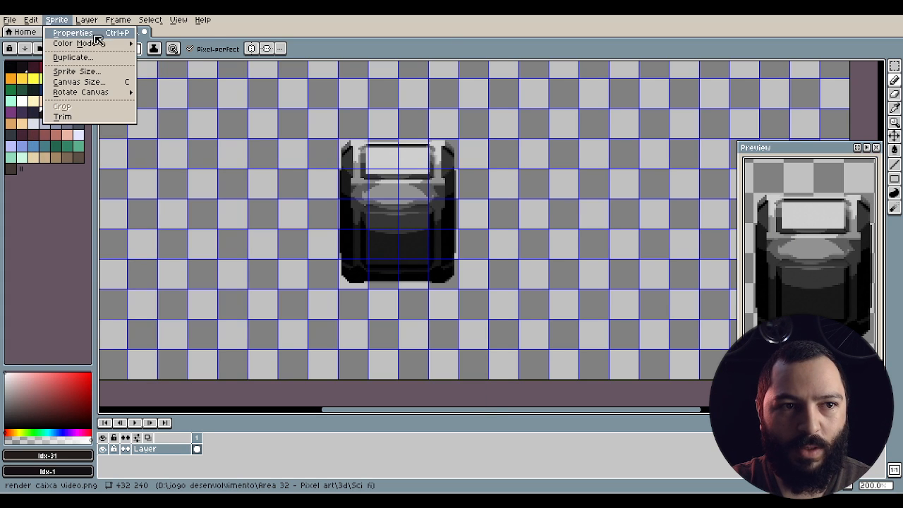
{"action": "mouse_move", "coordinate": [112, 43]}
{"action": "left_click", "coordinate": [164, 66]}
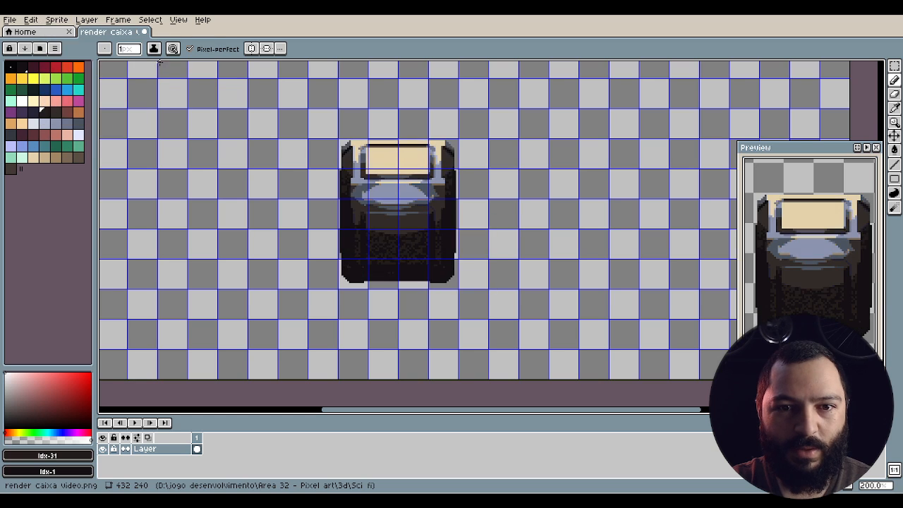
{"action": "scroll", "coordinate": [370, 216], "scroll_direction": "up", "scroll_amount": 1}
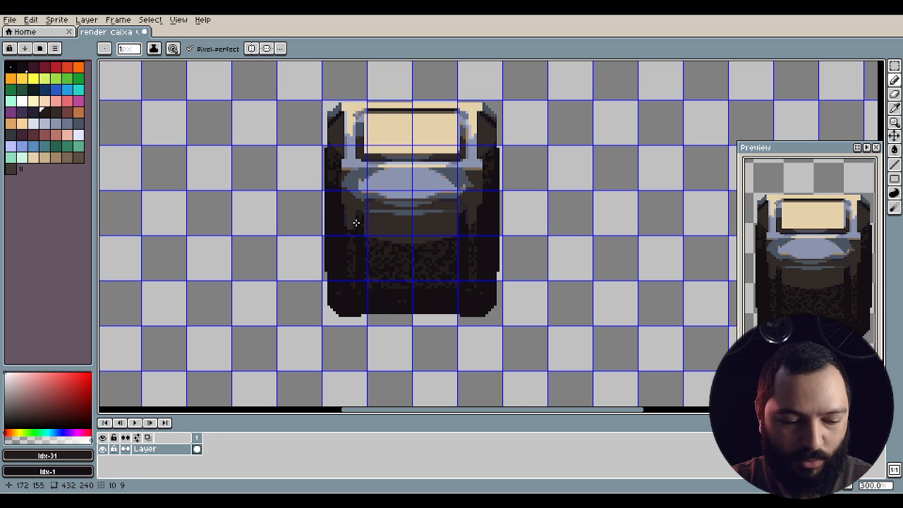
{"action": "key", "text": "ctrl+z"}
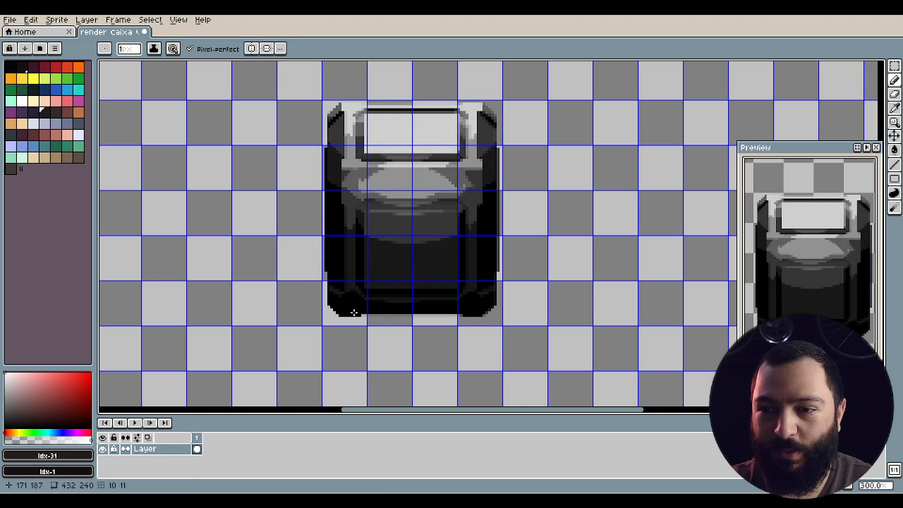
{"action": "left_click", "coordinate": [56, 20]}
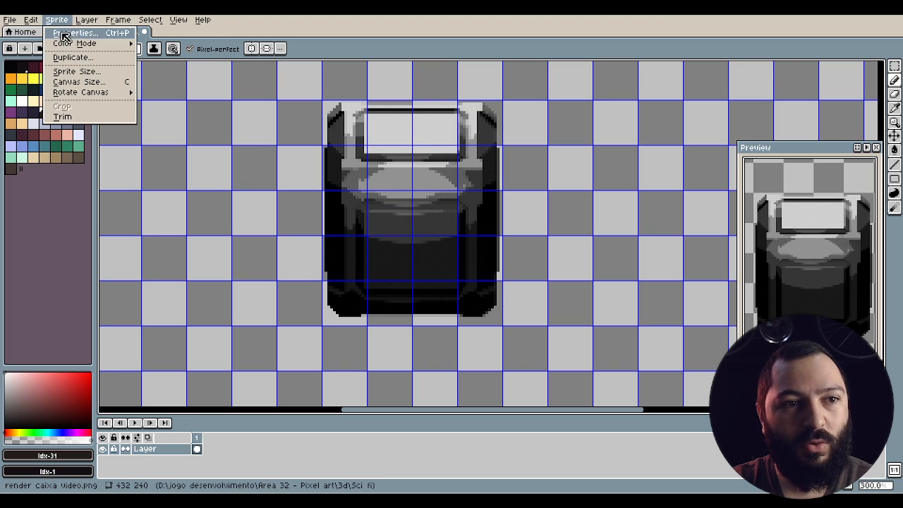
{"action": "mouse_move", "coordinate": [94, 50]}
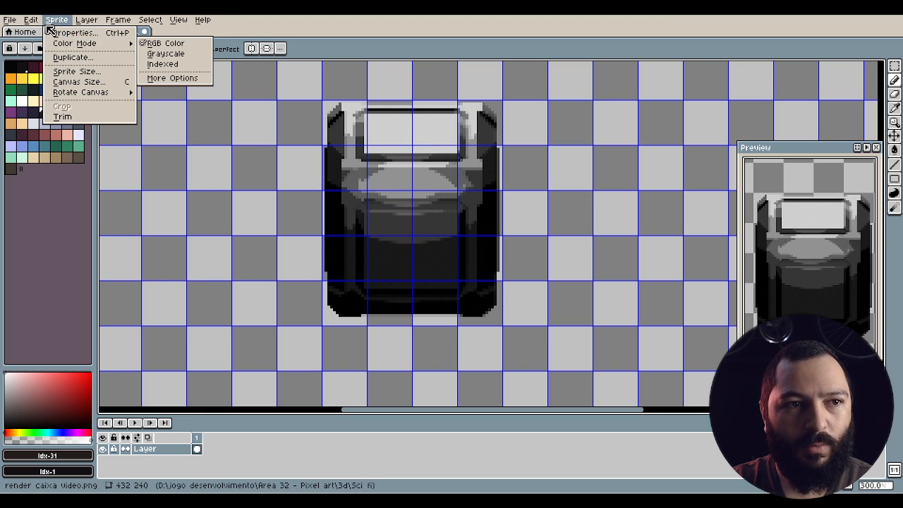
{"action": "mouse_move", "coordinate": [30, 19]}
{"action": "mouse_move", "coordinate": [117, 270]}
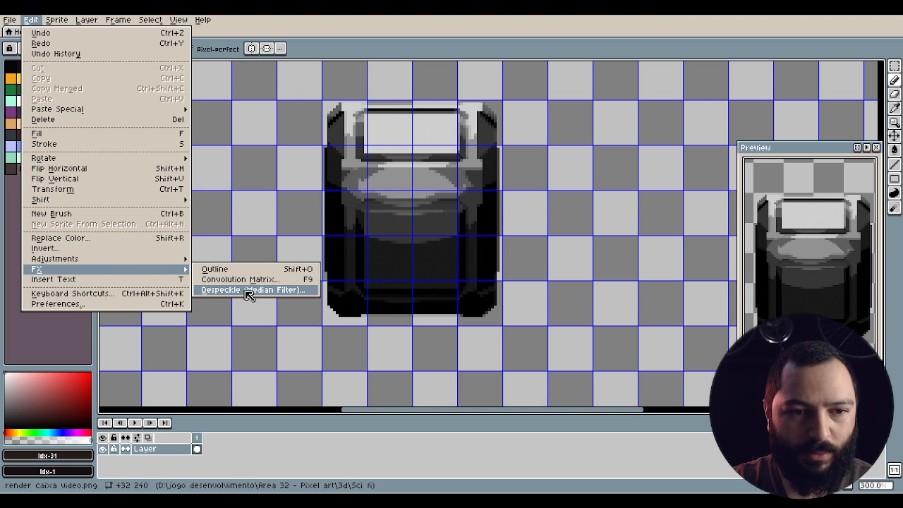
{"action": "mouse_move", "coordinate": [149, 261]}
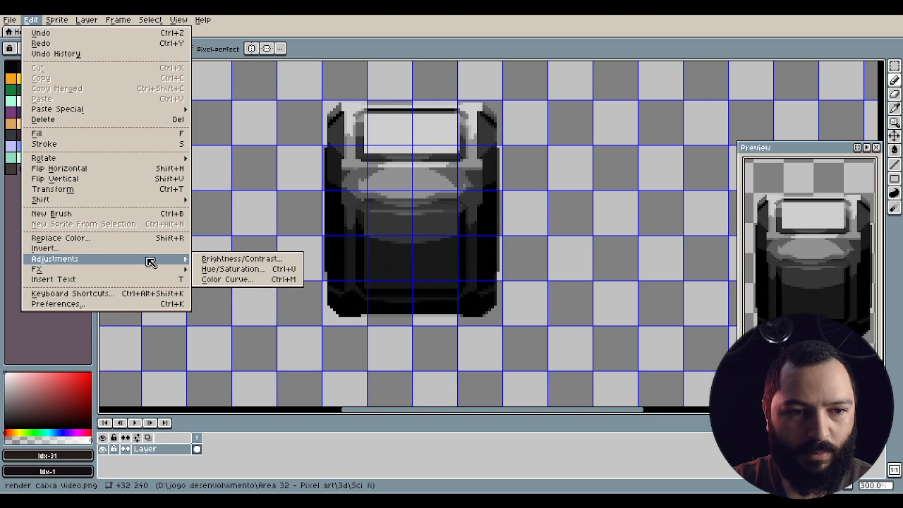
{"action": "left_click", "coordinate": [251, 269]}
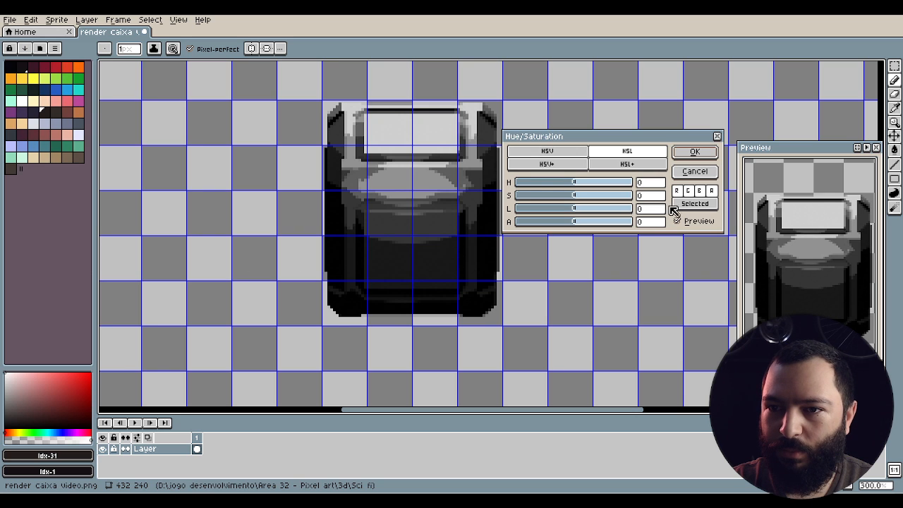
{"action": "left_click", "coordinate": [695, 171]}
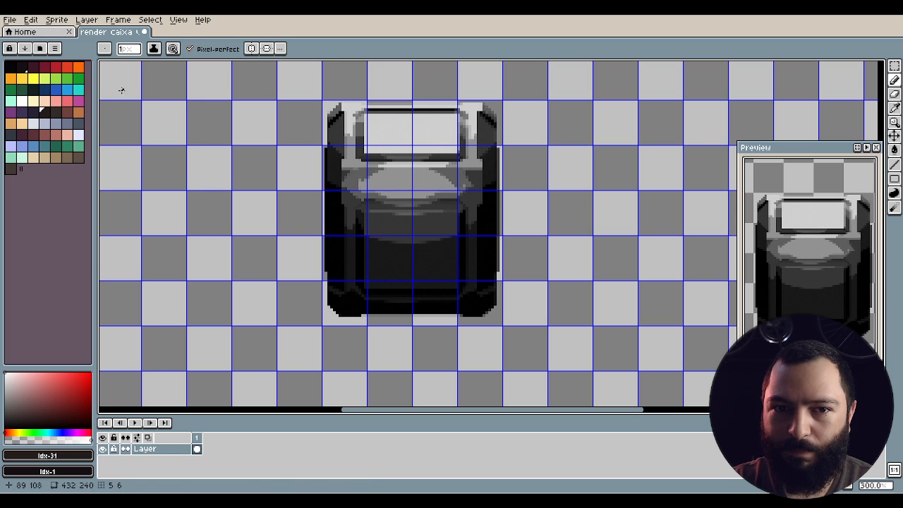
Start a Color Curve adjustment on the crate with the green channel excluded, and raise the curve's shadow range.
{"action": "left_click", "coordinate": [39, 21]}
{"action": "mouse_move", "coordinate": [126, 263]}
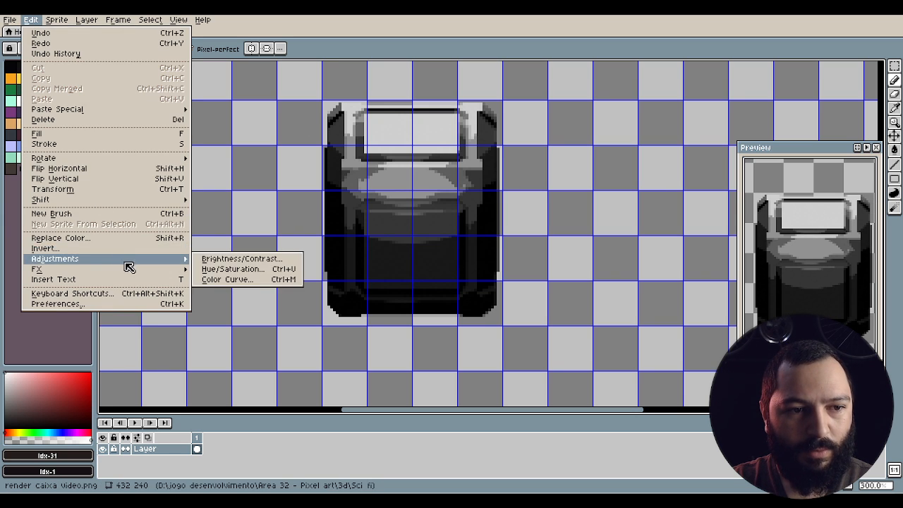
{"action": "left_click", "coordinate": [273, 280]}
{"action": "left_click", "coordinate": [666, 237]}
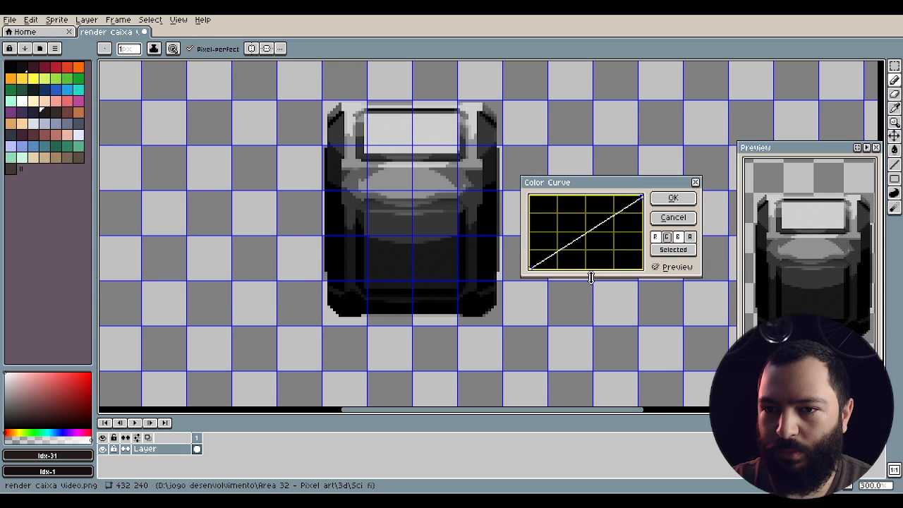
{"action": "left_click_drag", "start_coordinate": [556, 256], "coordinate": [558, 251]}
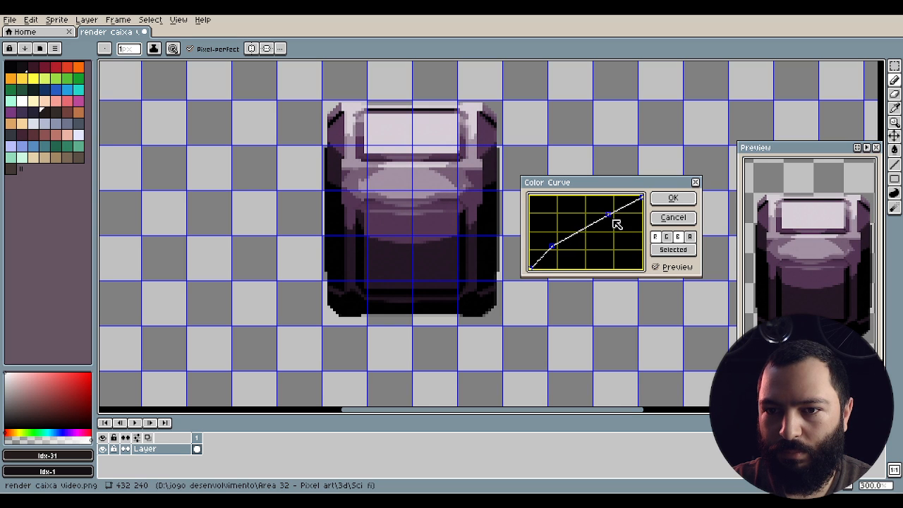
Flatten the curve's upper half by lowering its highlight points and shifting the midtone point toward the highlights.
{"action": "left_click_drag", "start_coordinate": [609, 213], "coordinate": [621, 230]}
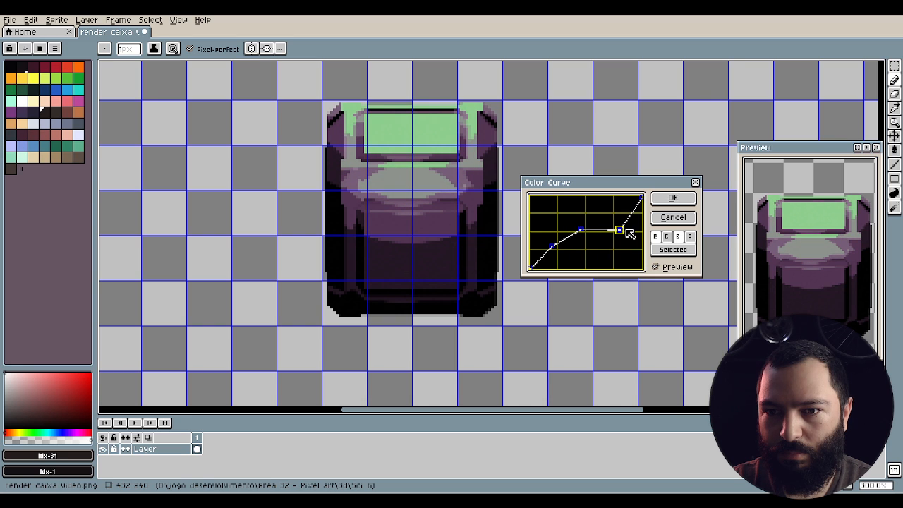
{"action": "left_click_drag", "start_coordinate": [627, 229], "coordinate": [633, 218]}
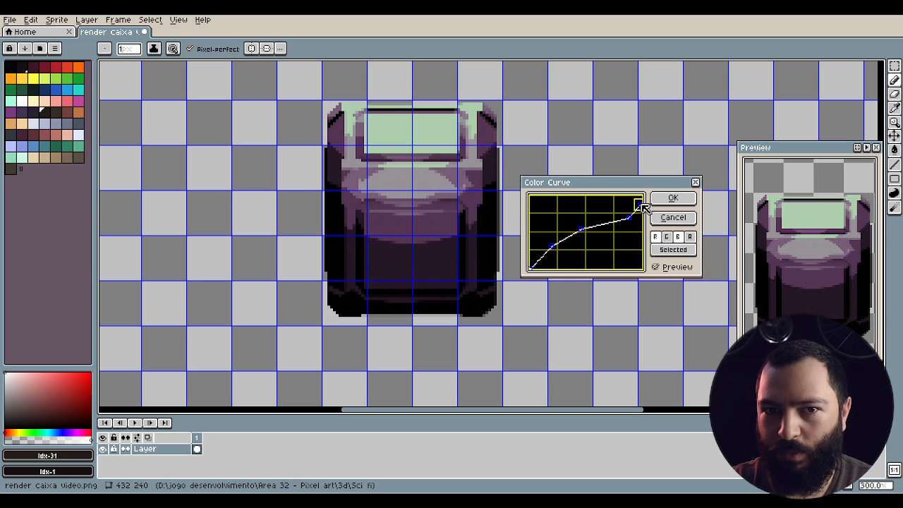
{"action": "left_click_drag", "start_coordinate": [580, 228], "coordinate": [558, 249]}
Compare the curve with the red channel switched off, and apply it with only the green channel excluded.
{"action": "left_click", "coordinate": [657, 237]}
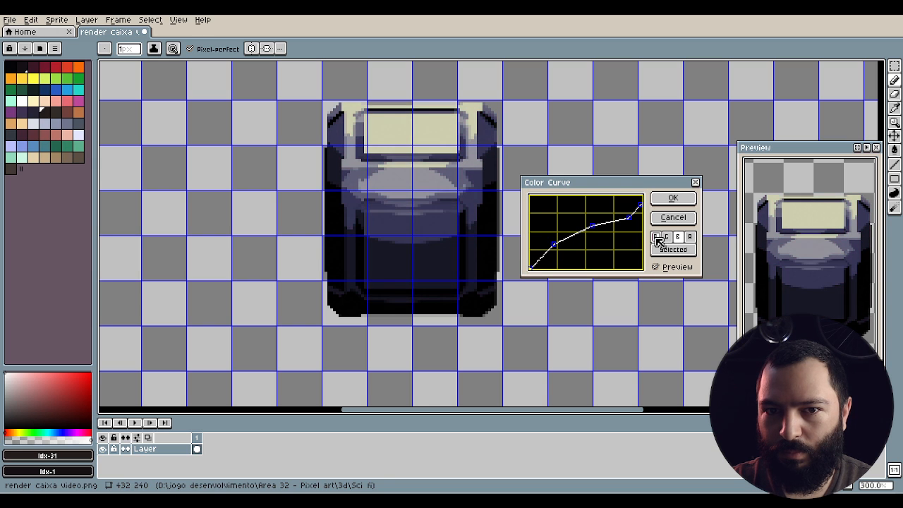
{"action": "left_click", "coordinate": [657, 238]}
{"action": "left_click", "coordinate": [679, 238]}
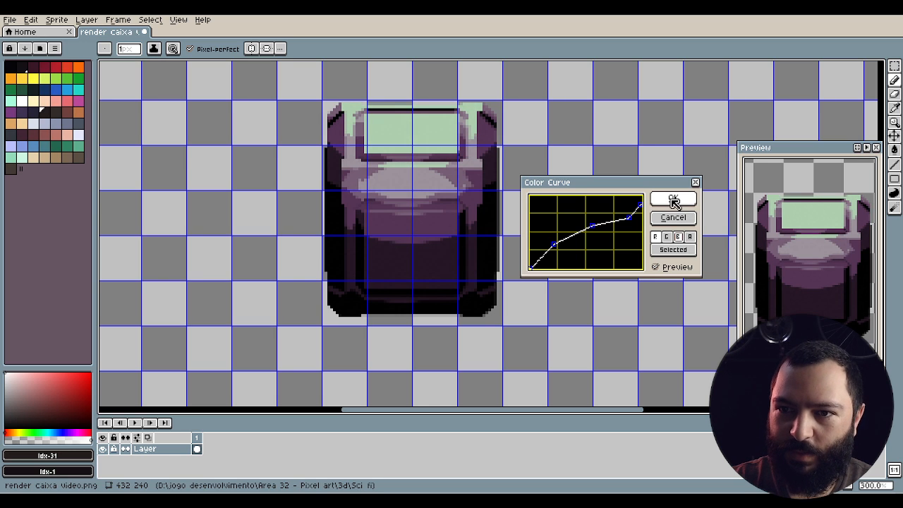
{"action": "left_click", "coordinate": [674, 201]}
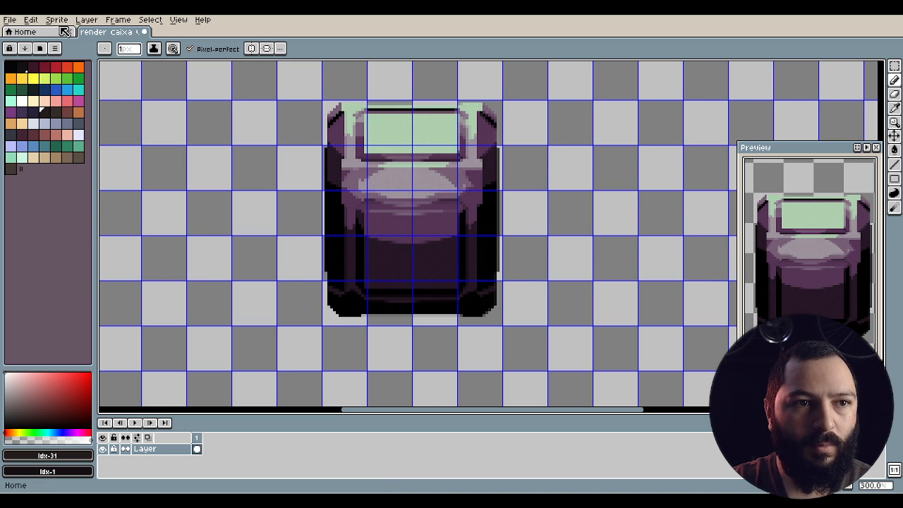
Convert the purple-tinted crate sprite to Indexed color mode using the AAP-64 palette.
{"action": "left_click", "coordinate": [58, 20]}
{"action": "mouse_move", "coordinate": [105, 44]}
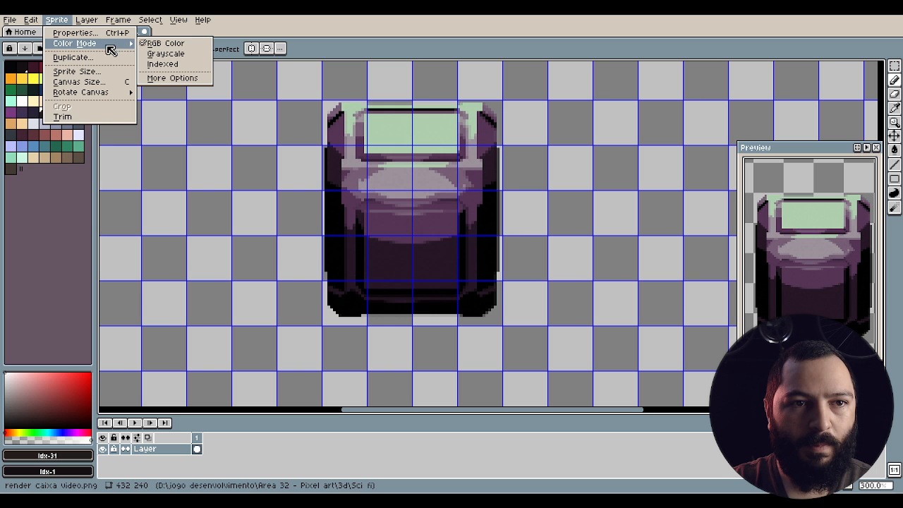
{"action": "left_click", "coordinate": [170, 64]}
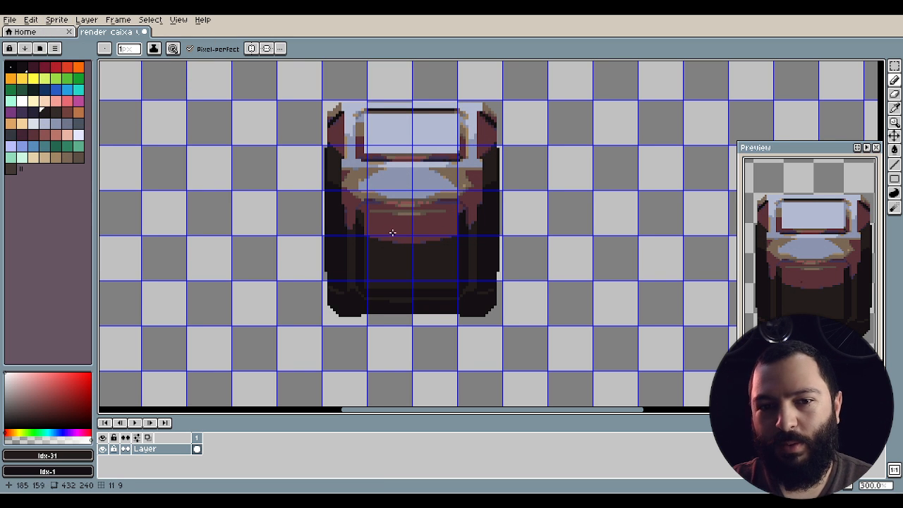
{"action": "left_click_drag", "start_coordinate": [393, 232], "coordinate": [311, 231]}
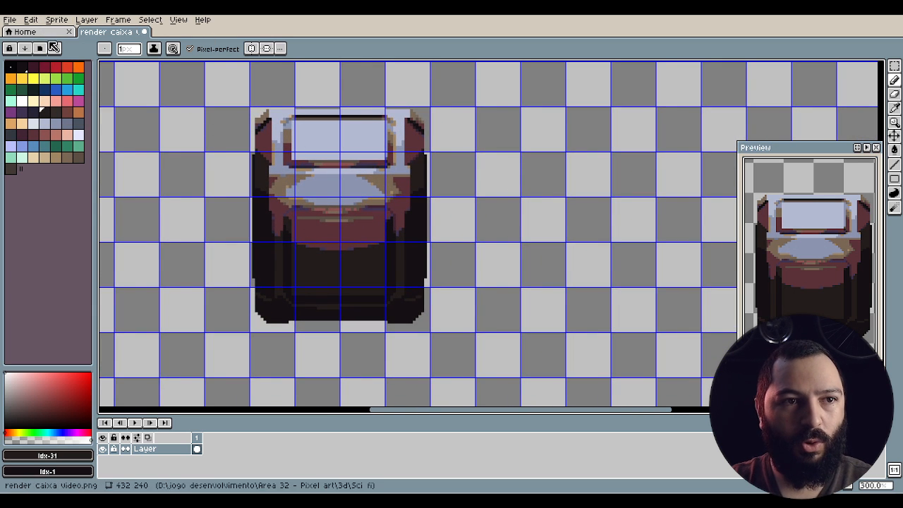
Switch the palette-reduced sprite back to RGB Color mode.
{"action": "left_click", "coordinate": [56, 25]}
{"action": "mouse_move", "coordinate": [76, 45]}
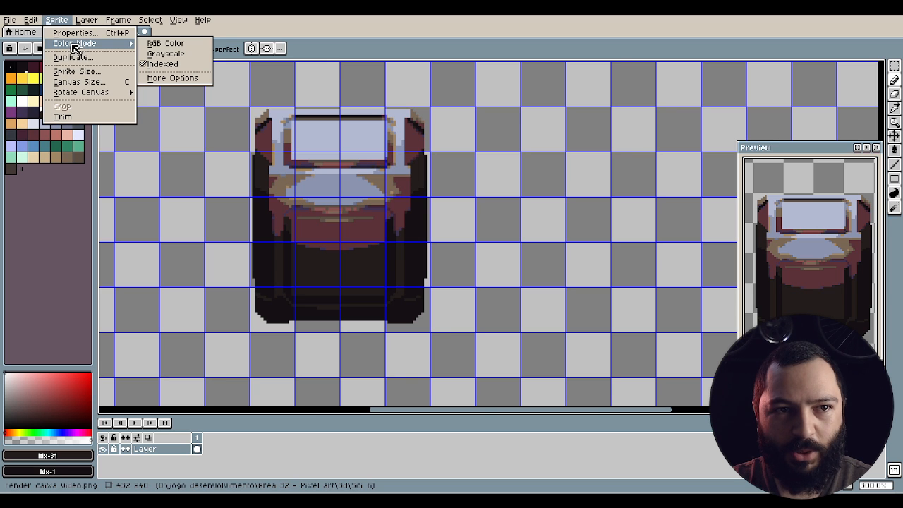
{"action": "left_click", "coordinate": [165, 44]}
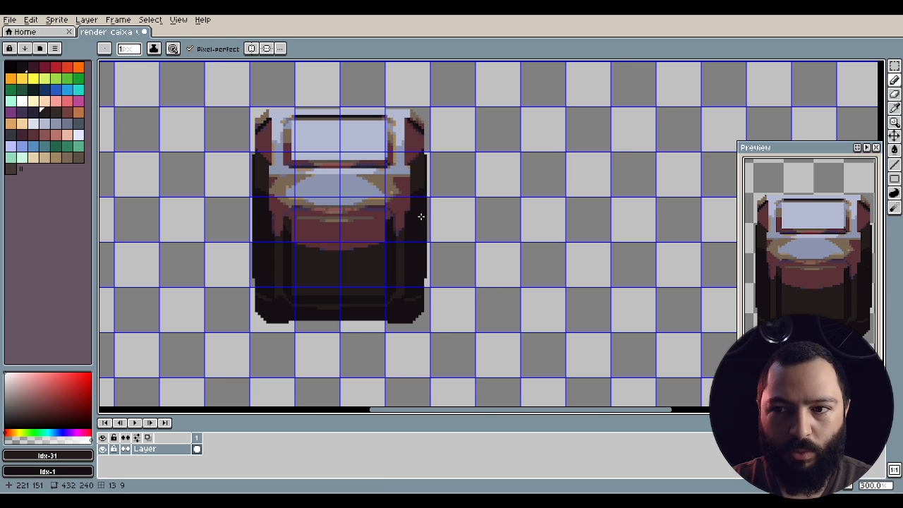
Select the whole crate sprite and shift it 1 pixel up and 1 pixel left to align with the tile grid.
{"action": "scroll", "coordinate": [374, 214], "scroll_direction": "up", "scroll_amount": 1}
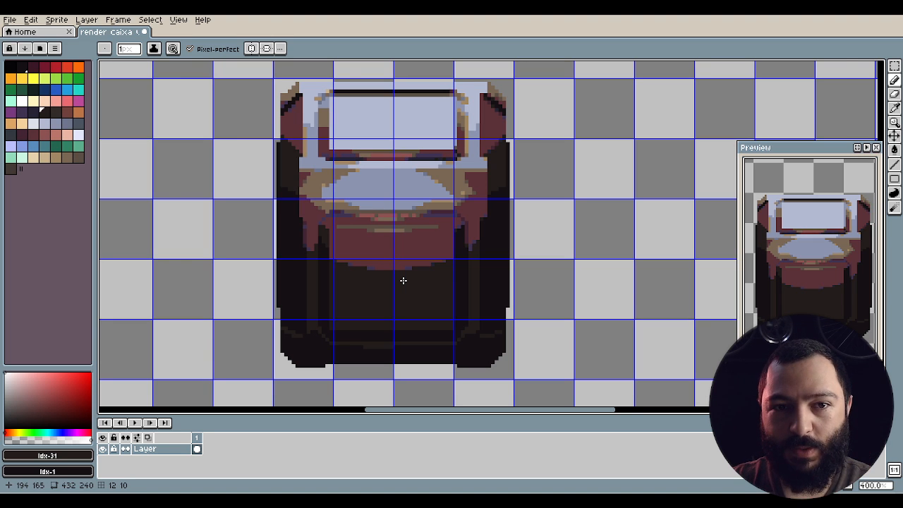
{"action": "scroll", "coordinate": [406, 279], "scroll_direction": "down", "scroll_amount": 1}
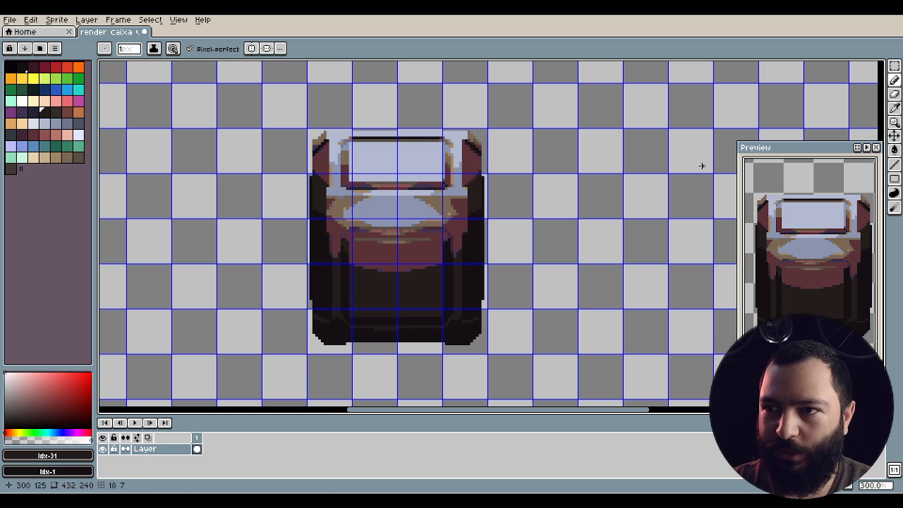
{"action": "left_click", "coordinate": [896, 66]}
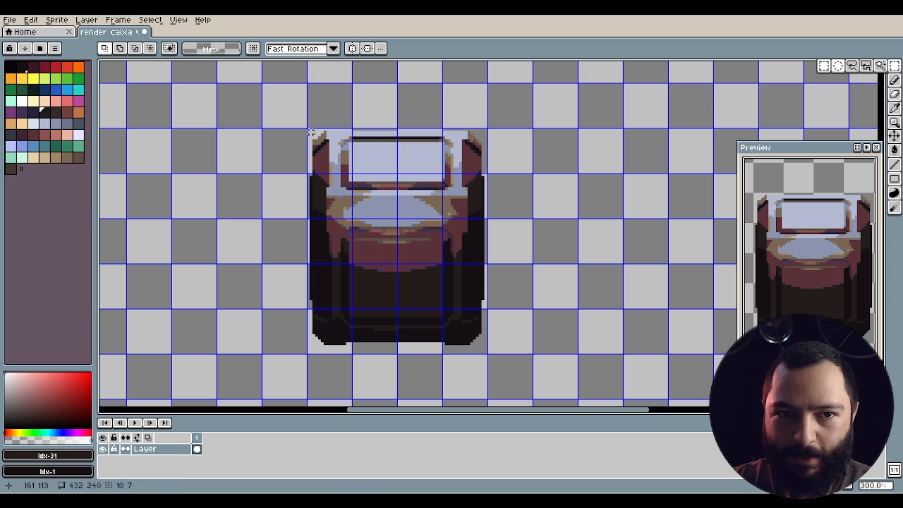
{"action": "left_click_drag", "start_coordinate": [297, 125], "coordinate": [522, 359]}
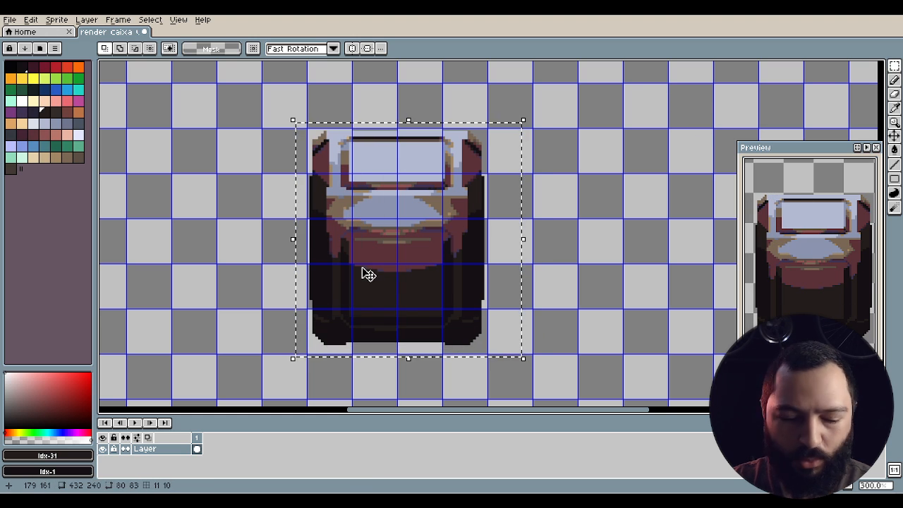
{"action": "scroll", "coordinate": [364, 217], "scroll_direction": "up", "scroll_amount": 1}
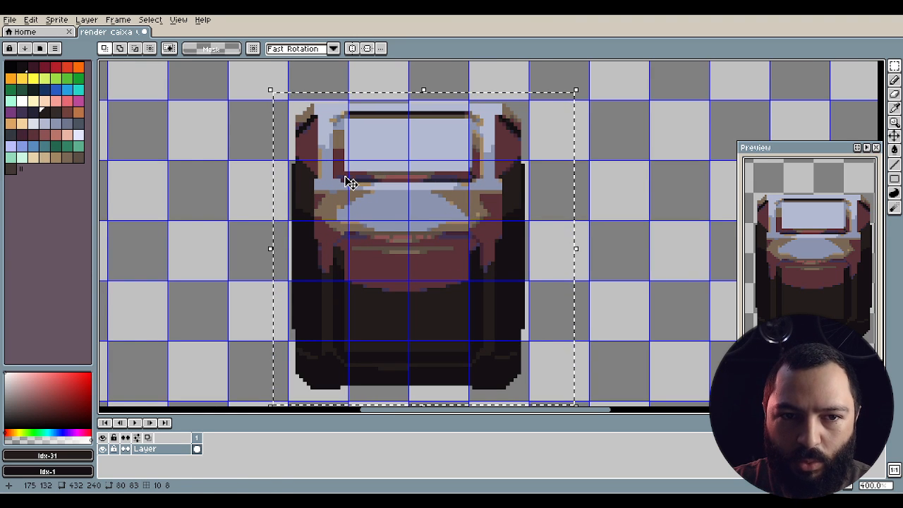
{"action": "left_click", "coordinate": [349, 182]}
{"action": "left_click_drag", "start_coordinate": [345, 176], "coordinate": [357, 171]}
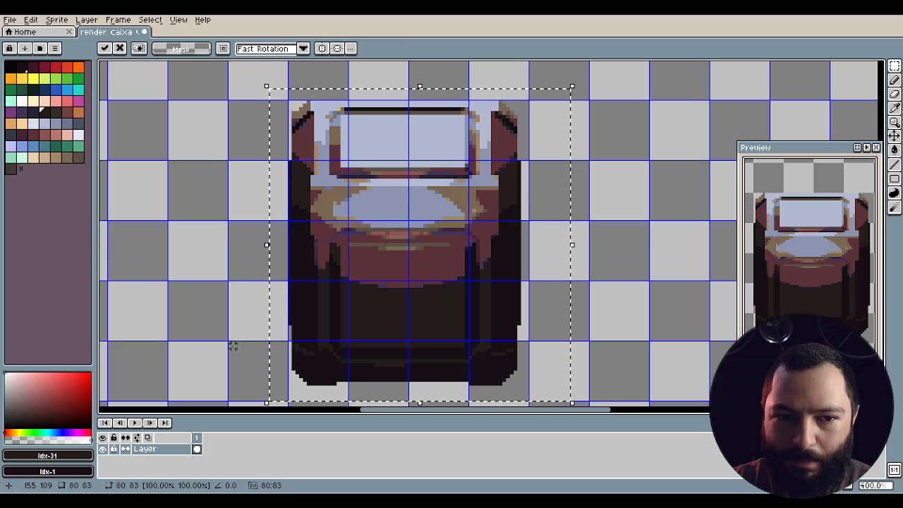
{"action": "left_click_drag", "start_coordinate": [217, 324], "coordinate": [214, 282]}
{"action": "key", "text": "ctrl+d"}
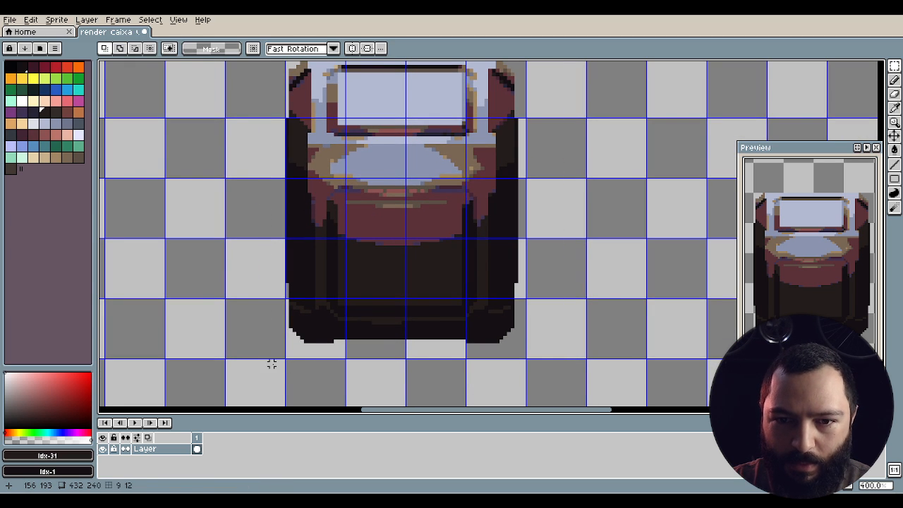
Move the crate's base, selected at 78 × 26 px, about 4 pixels down so its underside meets the grid line.
{"action": "left_click_drag", "start_coordinate": [271, 364], "coordinate": [564, 264]}
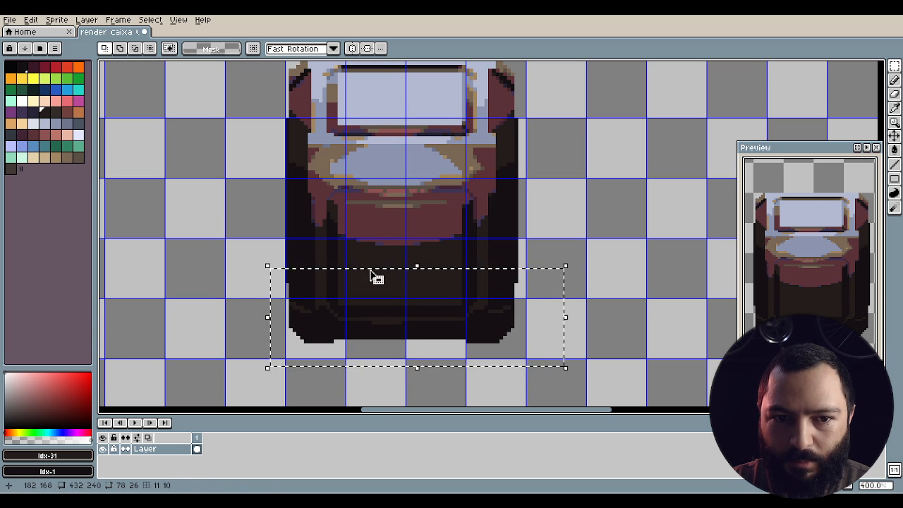
{"action": "left_click", "coordinate": [387, 302]}
{"action": "left_click_drag", "start_coordinate": [387, 302], "coordinate": [387, 317]}
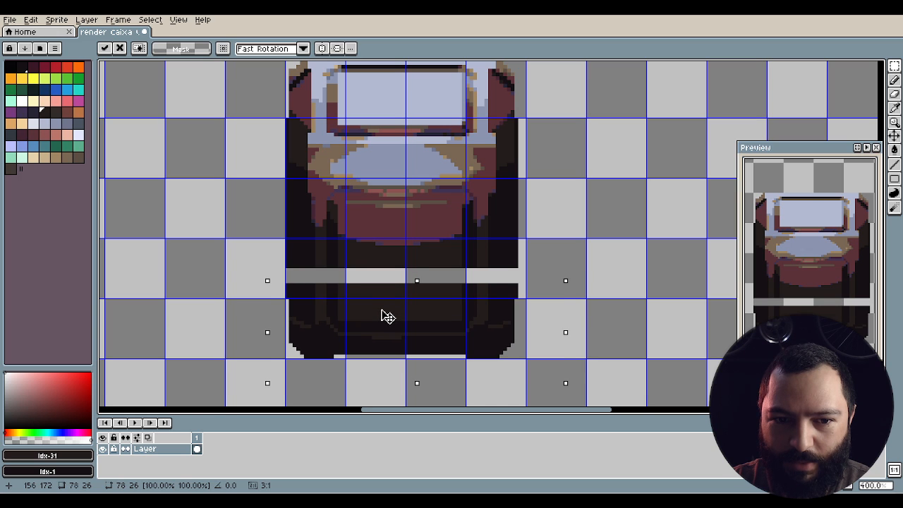
{"action": "left_click", "coordinate": [588, 263]}
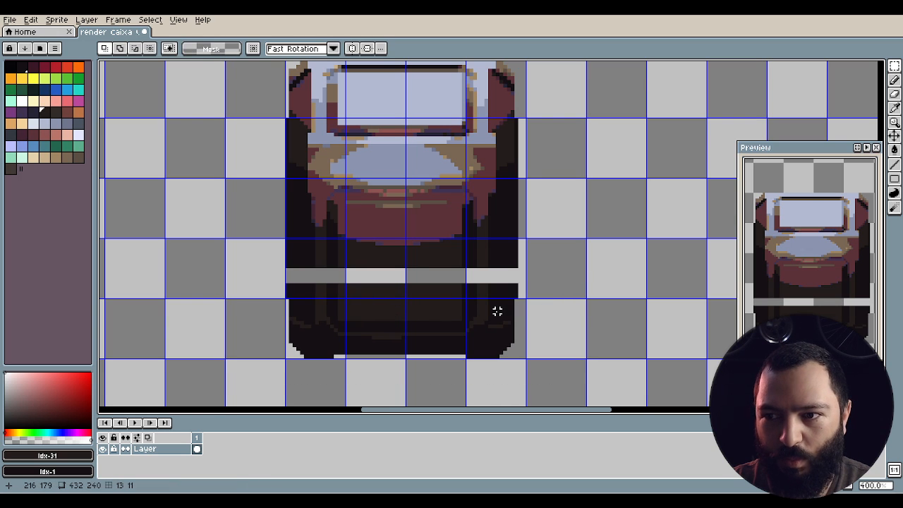
Delete the right half of the crate, from the grid line at its center outward.
{"action": "scroll", "coordinate": [444, 311], "scroll_direction": "up", "scroll_amount": 1}
{"action": "scroll", "coordinate": [439, 318], "scroll_direction": "down", "scroll_amount": 2}
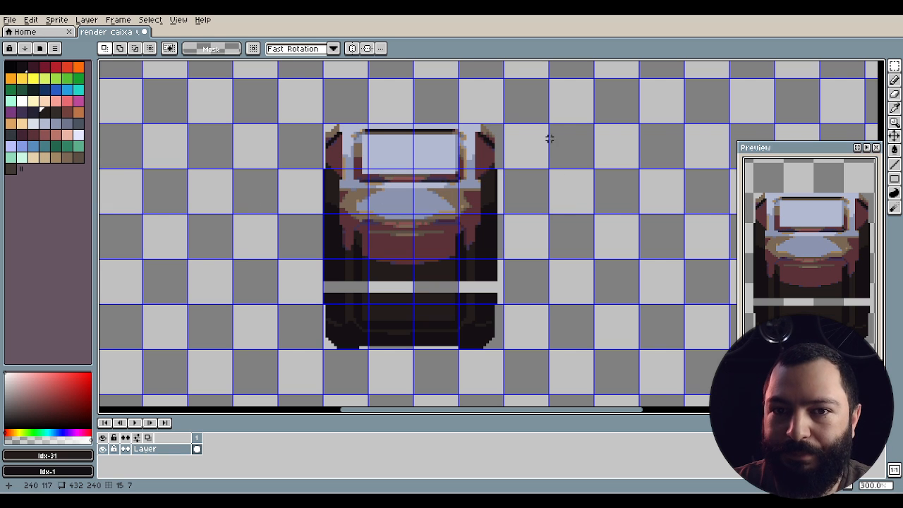
{"action": "left_click_drag", "start_coordinate": [529, 104], "coordinate": [413, 350]}
{"action": "key", "text": "Delete"}
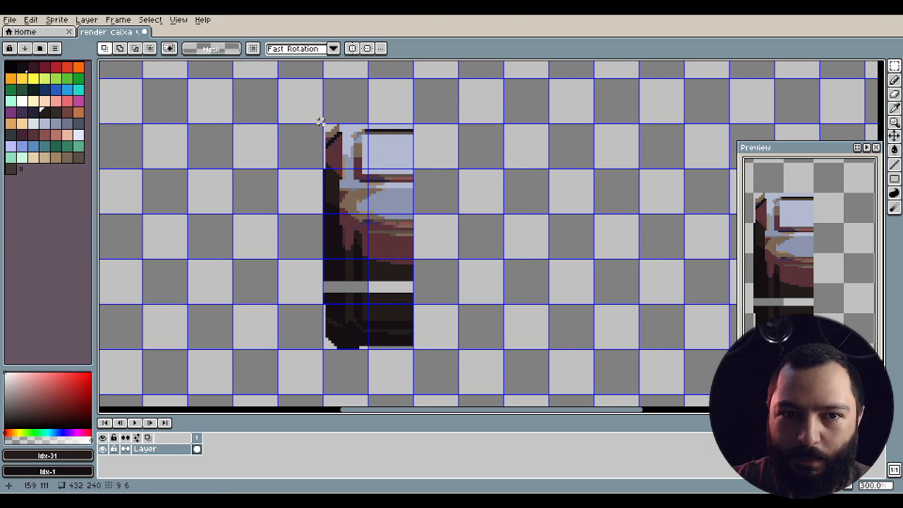
Duplicate the remaining left half of the crate as a 33 × 81 px selection and place the copy to its right.
{"action": "left_click_drag", "start_coordinate": [319, 121], "coordinate": [413, 350]}
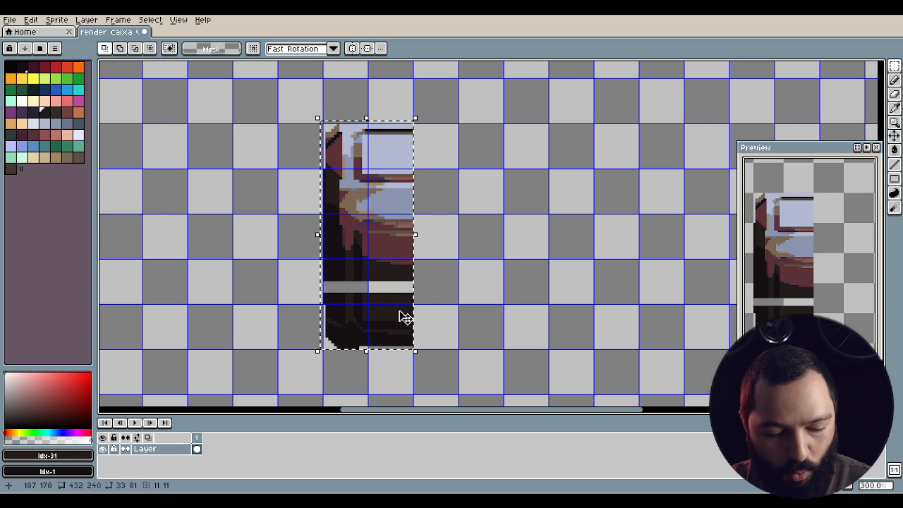
{"action": "key", "text": "ctrl+v"}
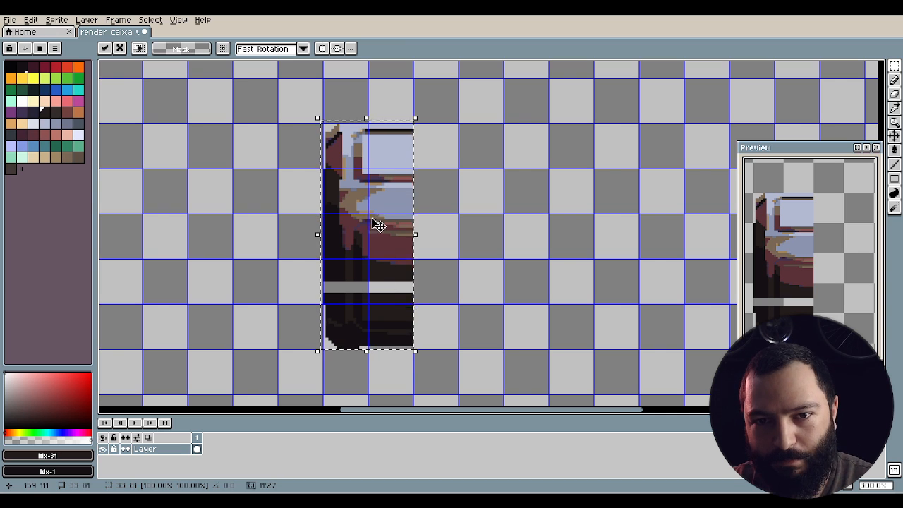
{"action": "left_click_drag", "start_coordinate": [374, 223], "coordinate": [464, 224]}
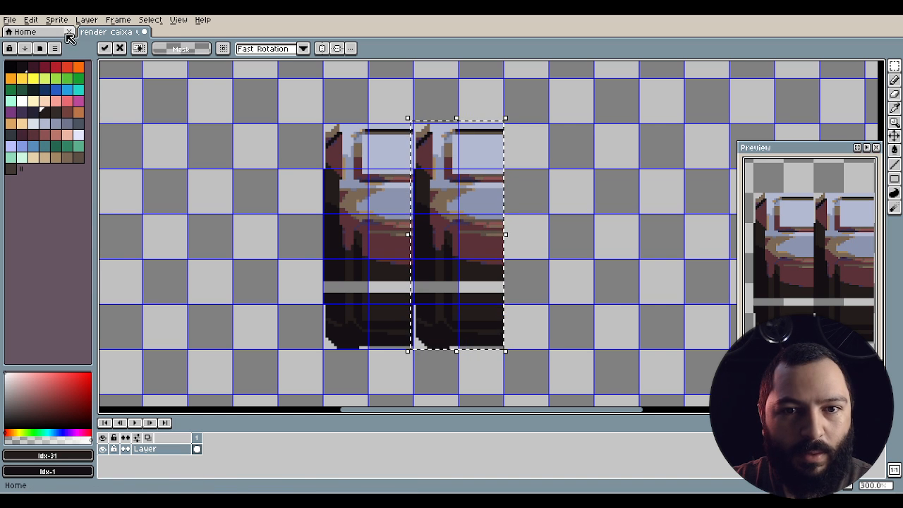
{"action": "left_click_drag", "start_coordinate": [478, 178], "coordinate": [495, 178]}
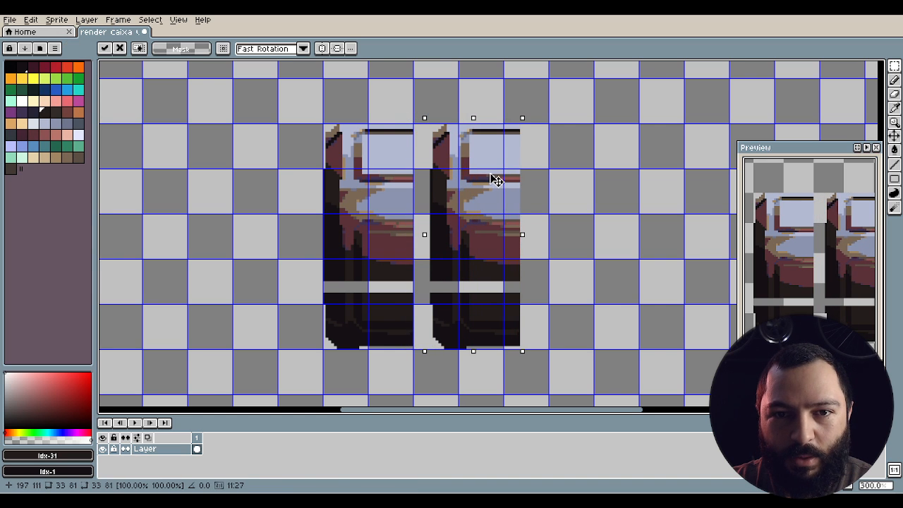
Flip the copied half horizontally and join it to the original half along the center grid line.
{"action": "left_click", "coordinate": [41, 23]}
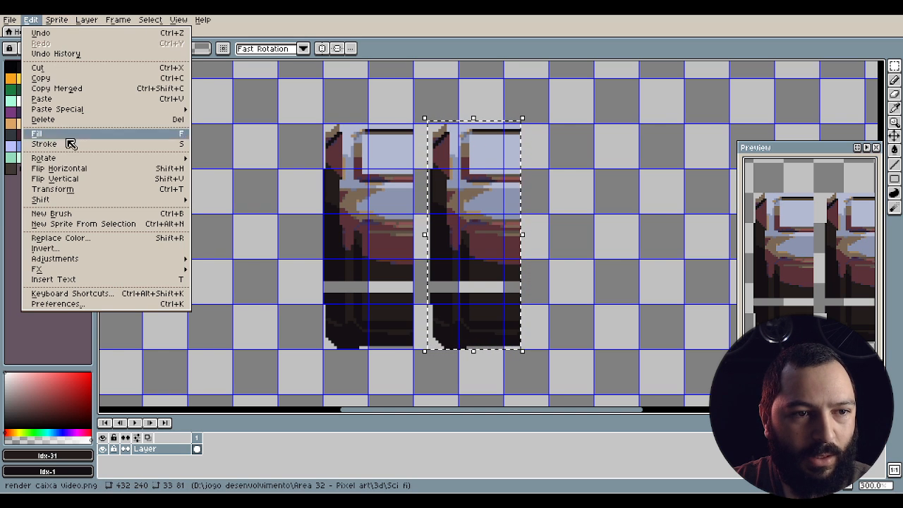
{"action": "left_click", "coordinate": [74, 170]}
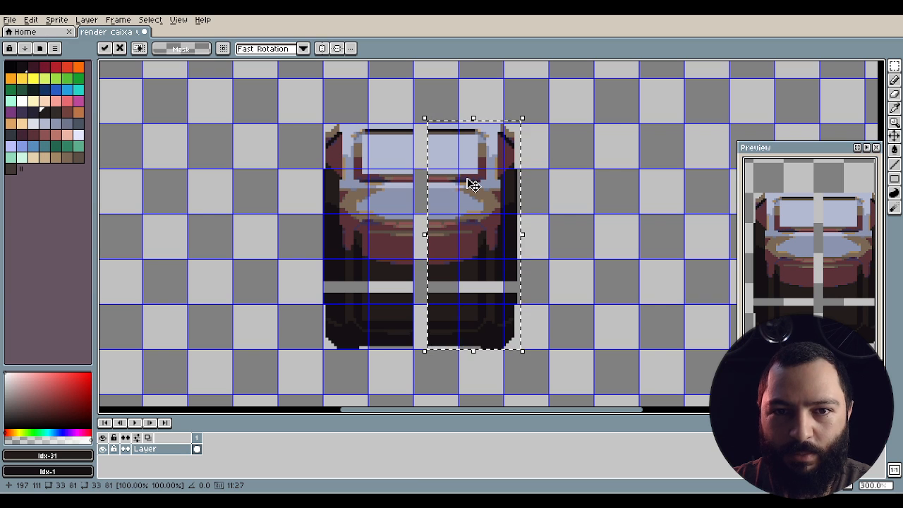
{"action": "left_click_drag", "start_coordinate": [472, 185], "coordinate": [459, 185]}
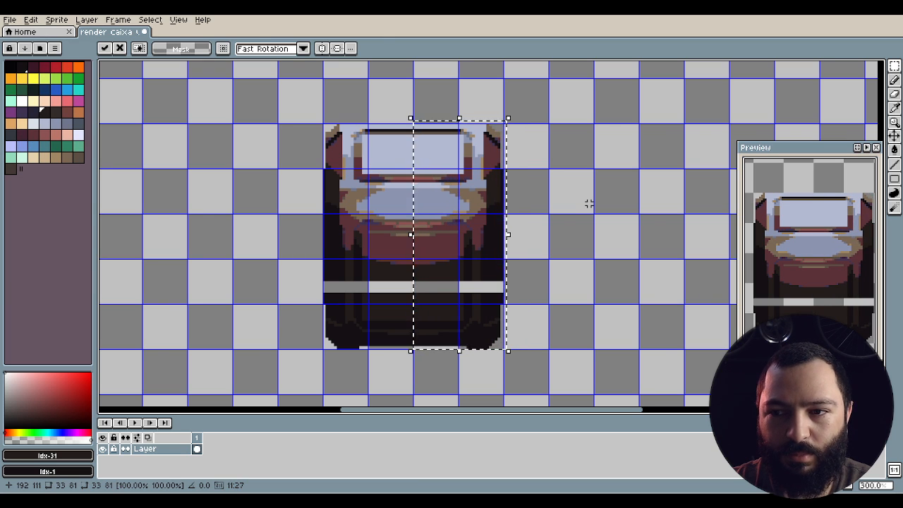
{"action": "key", "text": "ctrl+d"}
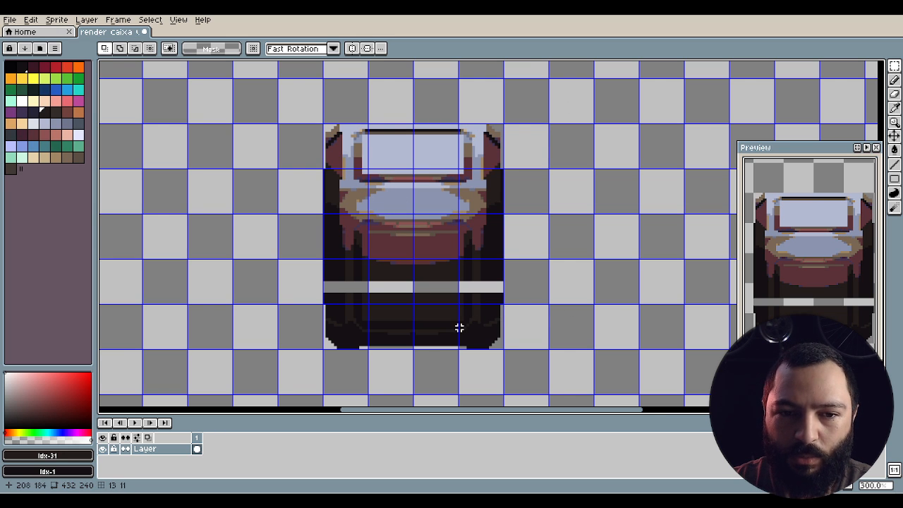
Turn on horizontal symmetry and place its axis exactly on the crate's vertical centerline.
{"action": "scroll", "coordinate": [392, 324], "scroll_direction": "up", "scroll_amount": 1}
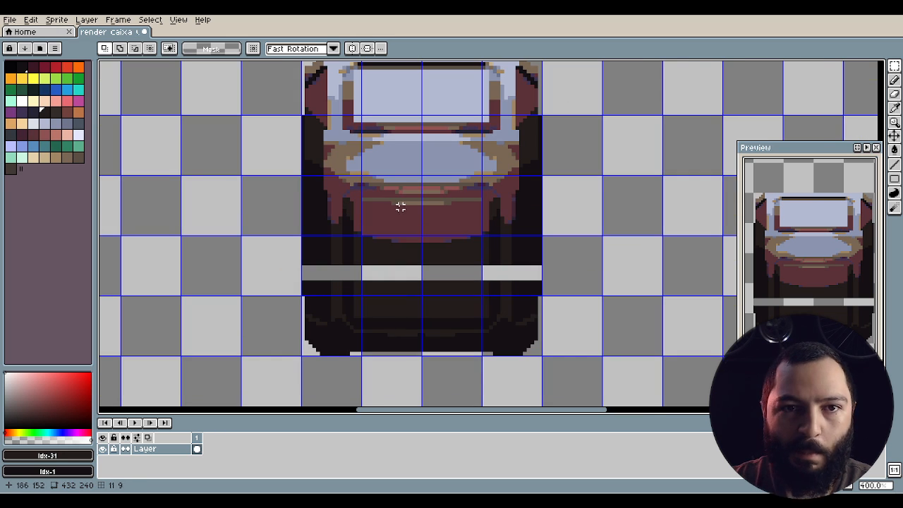
{"action": "scroll", "coordinate": [401, 187], "scroll_direction": "down", "scroll_amount": 1}
{"action": "left_click_drag", "start_coordinate": [462, 209], "coordinate": [424, 223]}
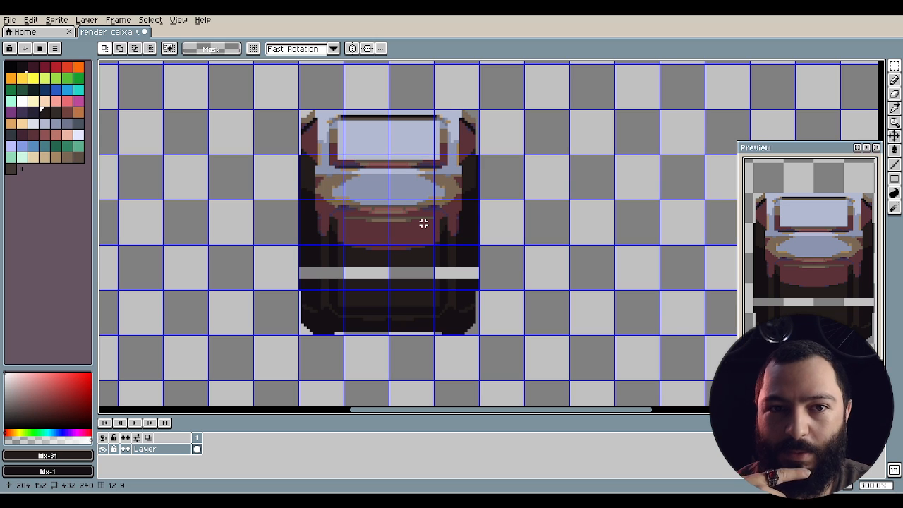
{"action": "left_click", "coordinate": [354, 51]}
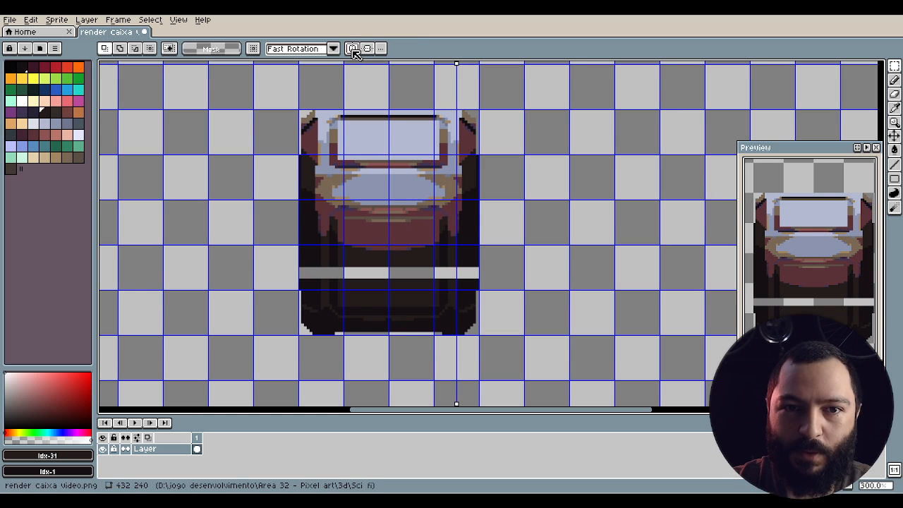
{"action": "left_click_drag", "start_coordinate": [458, 63], "coordinate": [390, 62]}
{"action": "scroll", "coordinate": [390, 63], "scroll_direction": "up", "scroll_amount": 4}
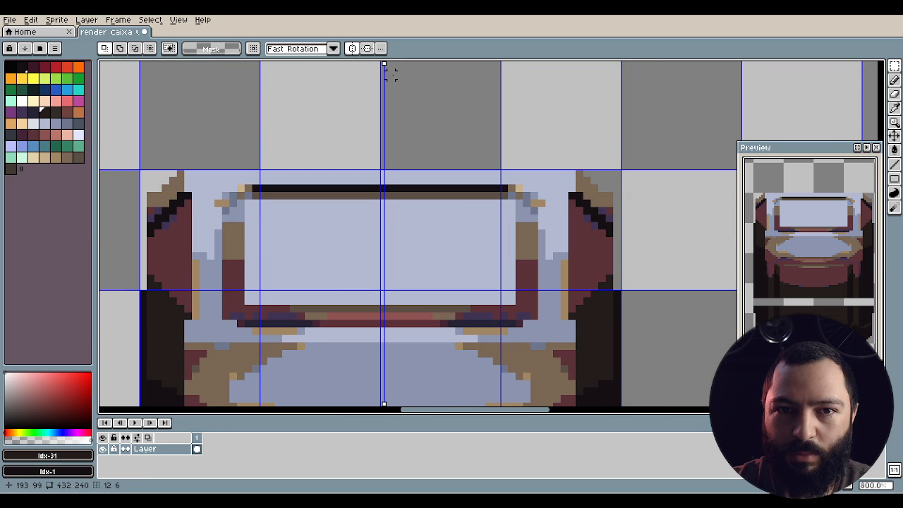
{"action": "left_click_drag", "start_coordinate": [383, 63], "coordinate": [381, 63]}
{"action": "scroll", "coordinate": [338, 232], "scroll_direction": "down", "scroll_amount": 3}
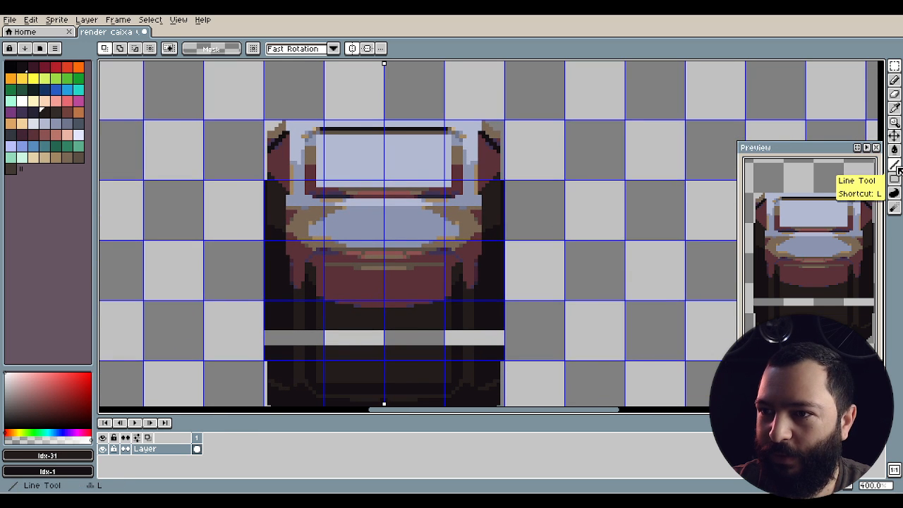
Test mirrored drawing with a dark brown Pencil scribble on the crate's light upper panel, and undo it.
{"action": "left_click", "coordinate": [895, 80]}
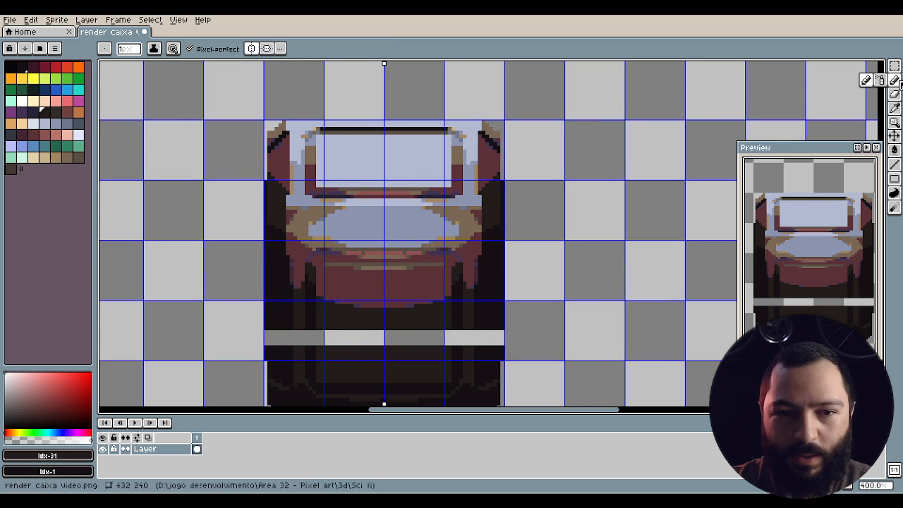
{"action": "left_click", "coordinate": [48, 113]}
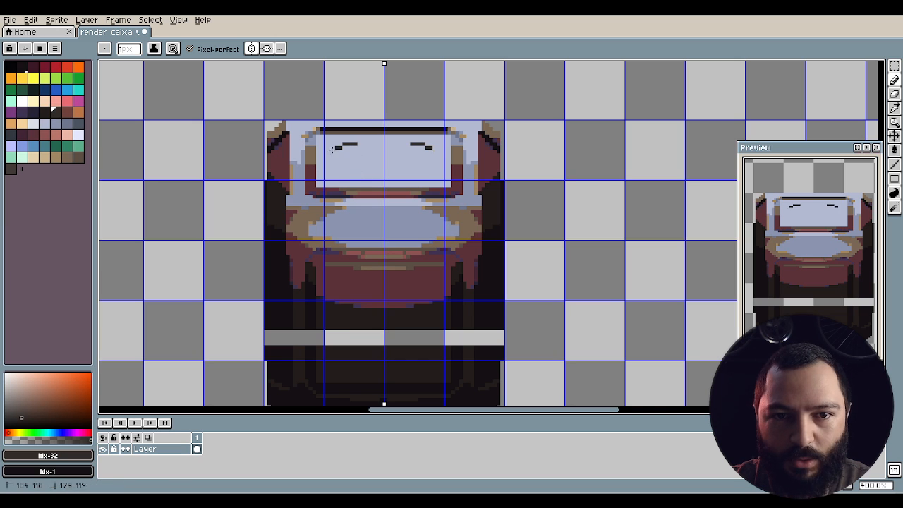
{"action": "mouse_move", "coordinate": [355, 146]}
{"action": "left_mouse_down"}
{"action": "mouse_move", "coordinate": [362, 189]}
{"action": "mouse_move", "coordinate": [355, 146]}
{"action": "left_mouse_up"}
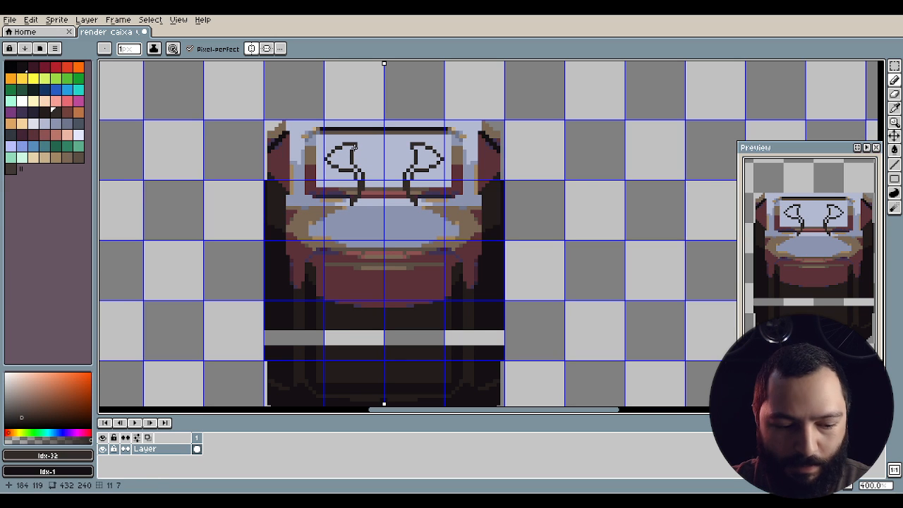
{"action": "key", "text": "ctrl+z"}
Sample near-black #141013 from the crate and extend its outer edges and dark vertical bands across the transparent gap with mirrored Pencil lines.
{"action": "scroll", "coordinate": [332, 328], "scroll_direction": "down", "scroll_amount": 3}
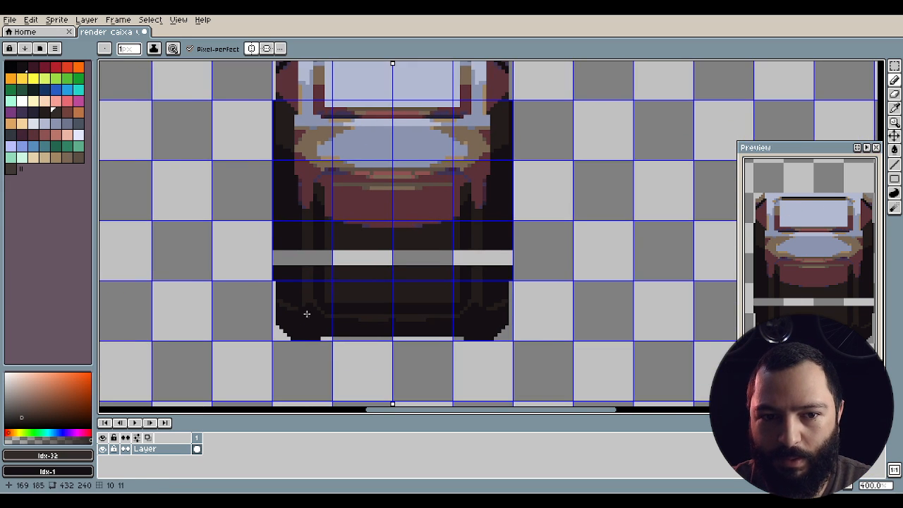
{"action": "scroll", "coordinate": [306, 312], "scroll_direction": "up", "scroll_amount": 2}
{"action": "scroll", "coordinate": [307, 305], "scroll_direction": "up", "scroll_amount": 1}
{"action": "left_click", "coordinate": [268, 230], "text": "alt"}
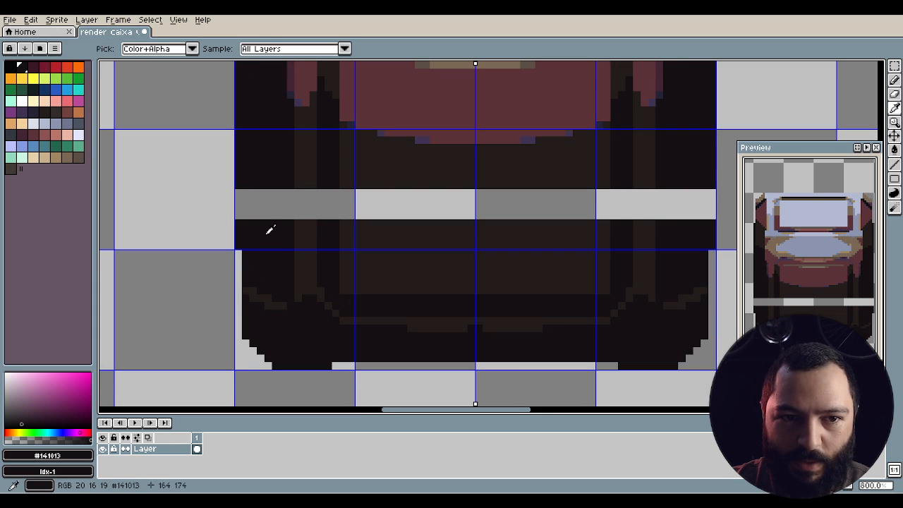
{"action": "left_click_drag", "start_coordinate": [239, 202], "coordinate": [238, 217]}
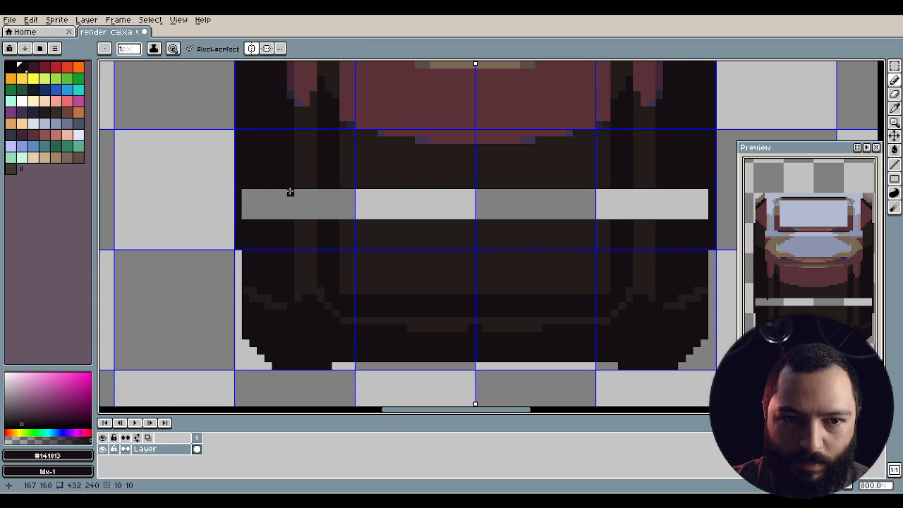
{"action": "left_click_drag", "start_coordinate": [290, 192], "coordinate": [290, 217]}
{"action": "mouse_move", "coordinate": [320, 192]}
{"action": "left_mouse_down"}
{"action": "mouse_move", "coordinate": [321, 217]}
{"action": "mouse_move", "coordinate": [336, 196]}
{"action": "mouse_move", "coordinate": [329, 220]}
{"action": "left_mouse_up"}
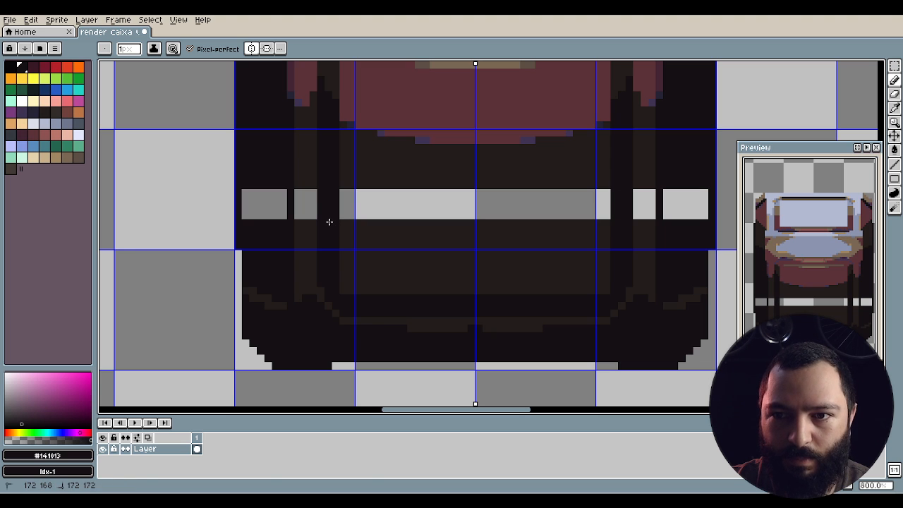
Fill the outermost enclosed segments of the gap on both sides with #141013 using the Paint Bucket.
{"action": "left_click", "coordinate": [895, 149]}
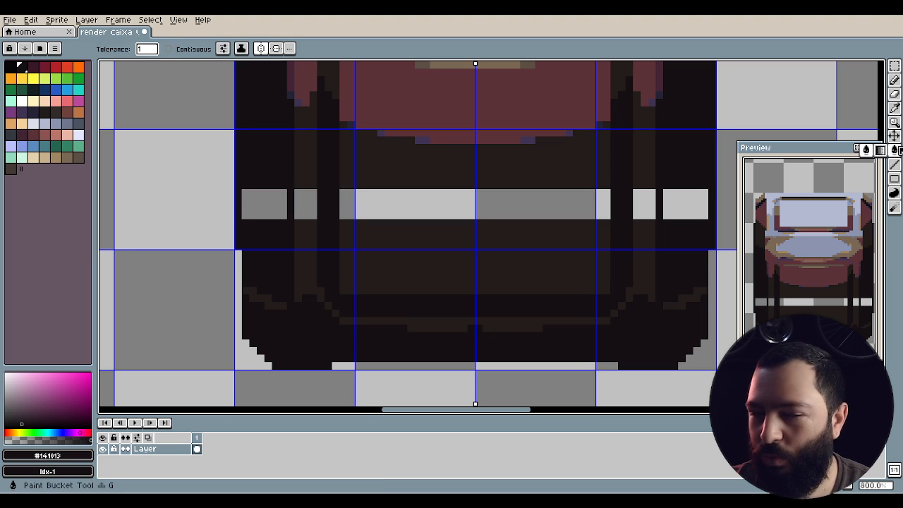
{"action": "left_click", "coordinate": [281, 213]}
{"action": "key", "text": "ctrl+z"}
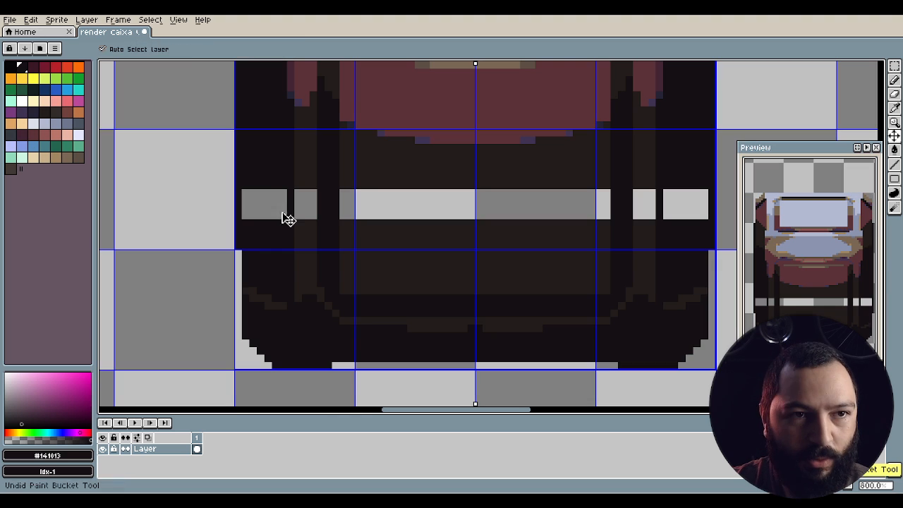
{"action": "left_click", "coordinate": [253, 199]}
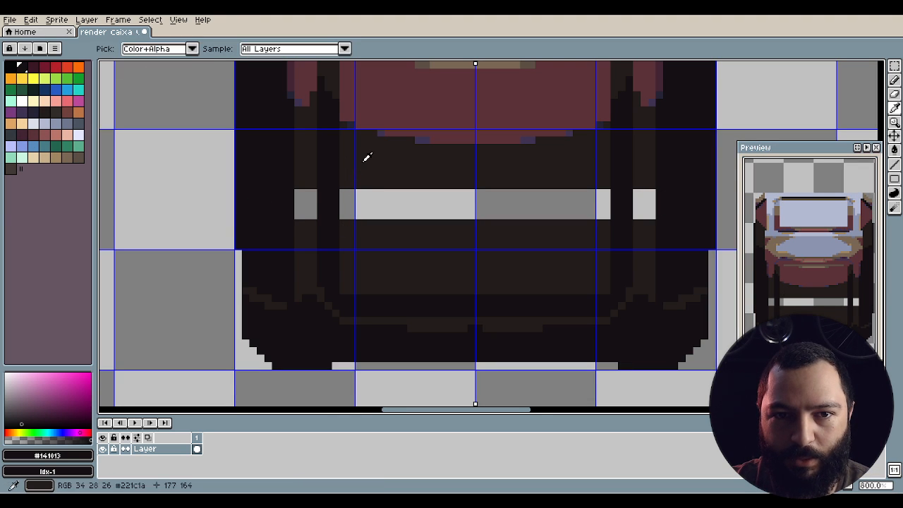
Sample the dark brown #221c1a and fill the remaining transparent gap segments between the crate's dark bands with the Paint Bucket.
{"action": "left_click", "coordinate": [331, 180], "text": "alt"}
{"action": "left_click", "coordinate": [307, 194]}
{"action": "left_click", "coordinate": [359, 216]}
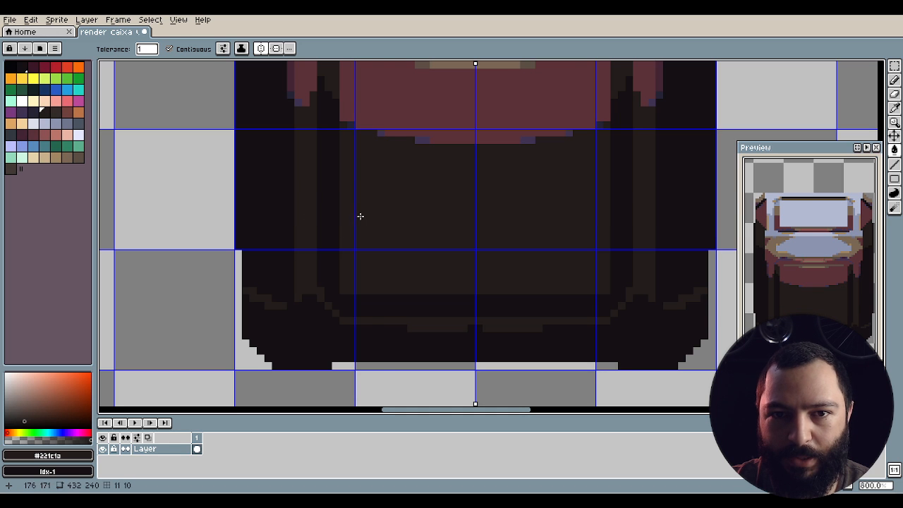
{"action": "scroll", "coordinate": [360, 224], "scroll_direction": "down", "scroll_amount": 2}
{"action": "left_click_drag", "start_coordinate": [369, 206], "coordinate": [301, 275]}
{"action": "scroll", "coordinate": [301, 275], "scroll_direction": "down", "scroll_amount": 2}
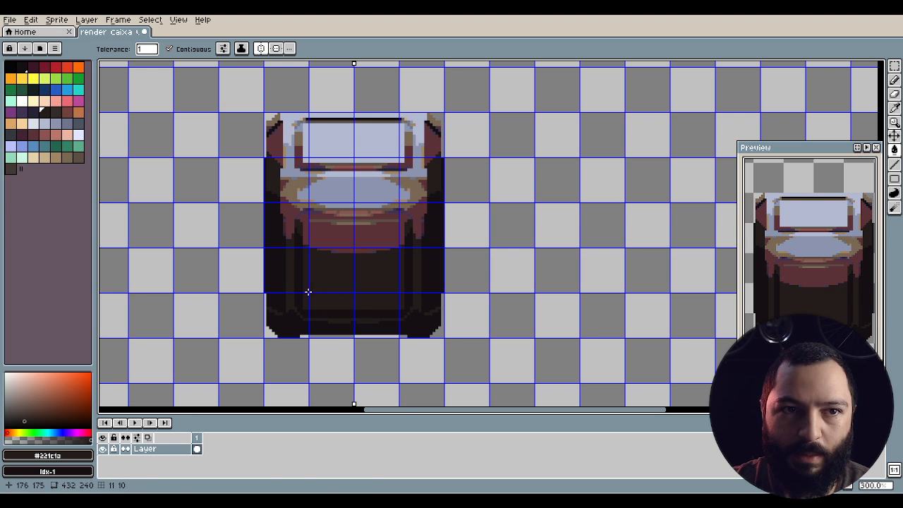
Turn off Contiguous for the Paint Bucket, test #3b1725 on all the crate's dark brown areas, and undo that recolor.
{"action": "left_click", "coordinate": [182, 50]}
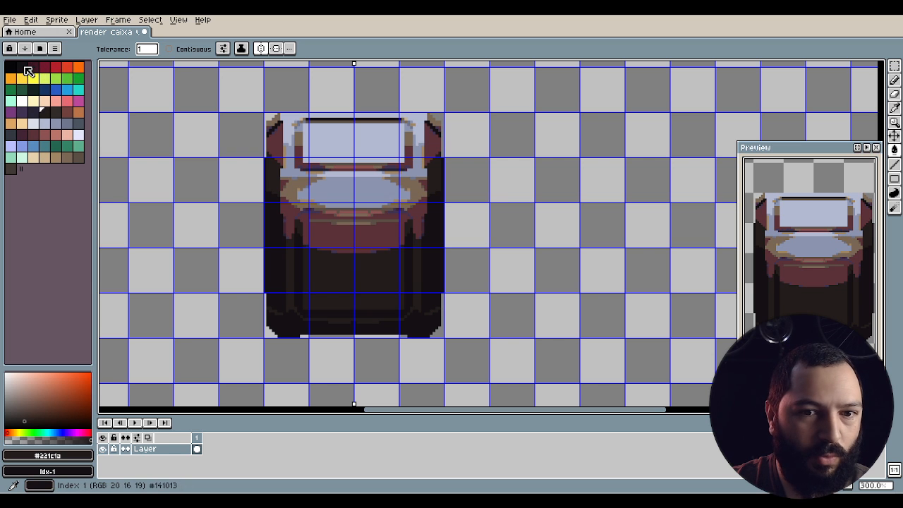
{"action": "left_click", "coordinate": [24, 68]}
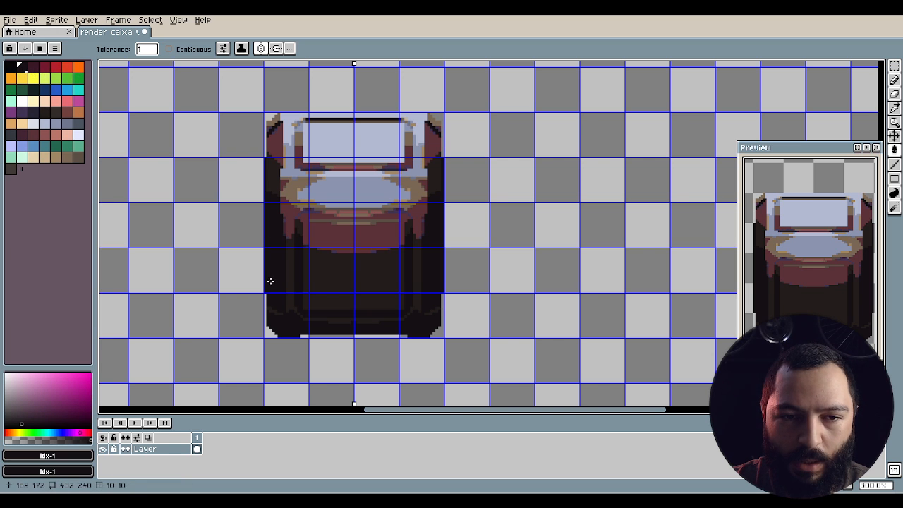
{"action": "scroll", "coordinate": [315, 282], "scroll_direction": "up", "scroll_amount": 1}
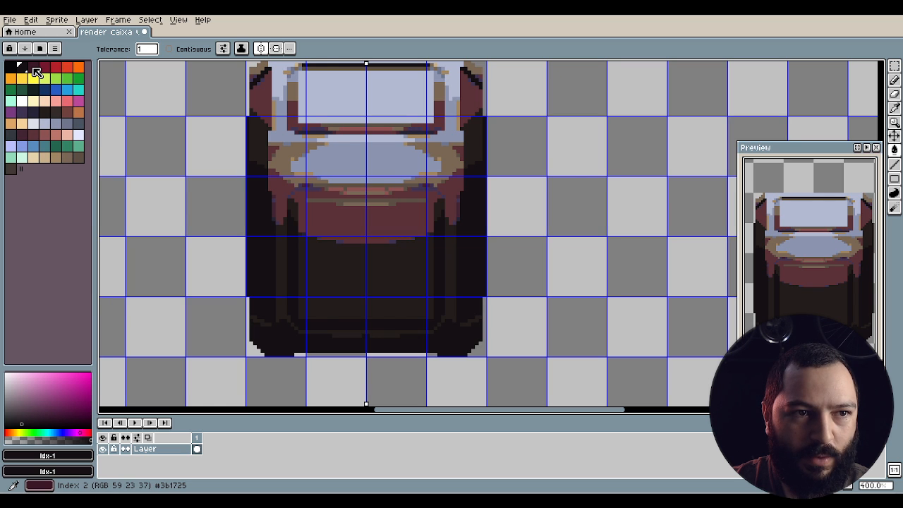
{"action": "left_click", "coordinate": [31, 68]}
{"action": "left_click", "coordinate": [347, 276]}
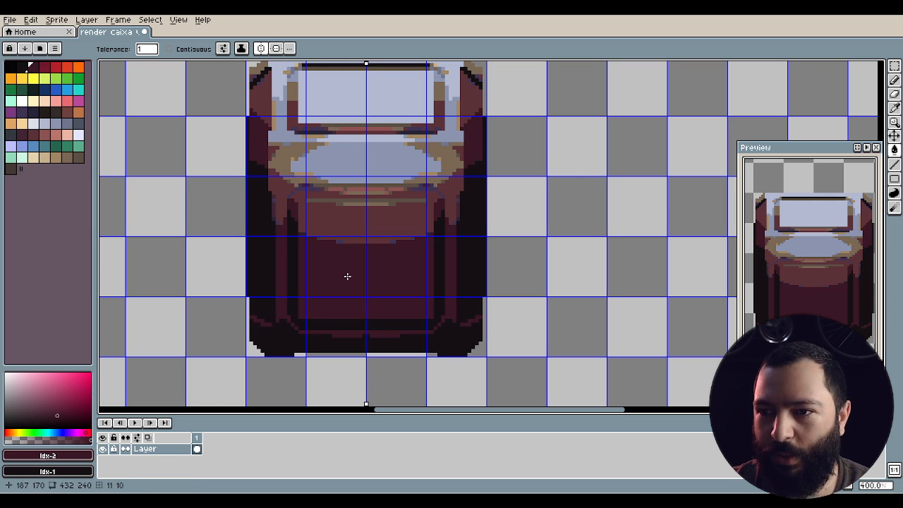
{"action": "key", "text": "ctrl+z"}
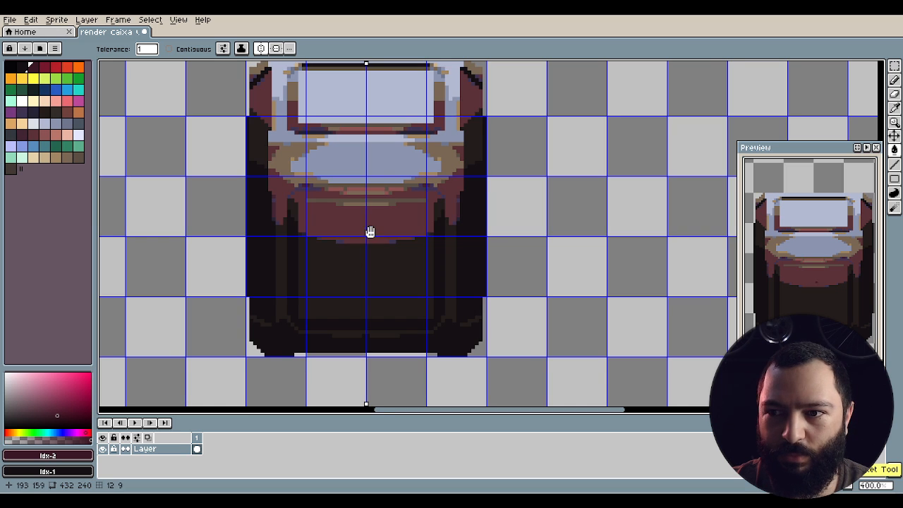
Recolor the crate's lightest blue-gray areas with tan palette index 59 and its midtone blue-gray areas with #a08662.
{"action": "left_click_drag", "start_coordinate": [369, 232], "coordinate": [383, 283]}
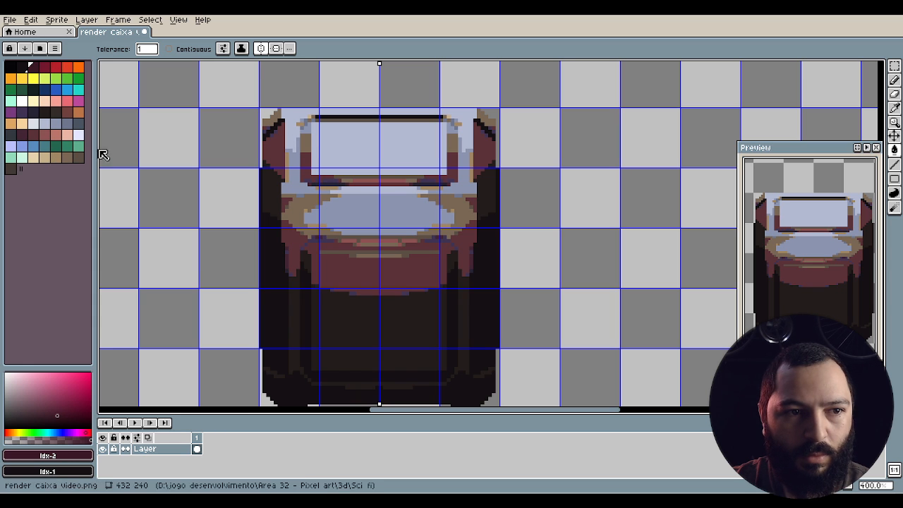
{"action": "left_click", "coordinate": [45, 157]}
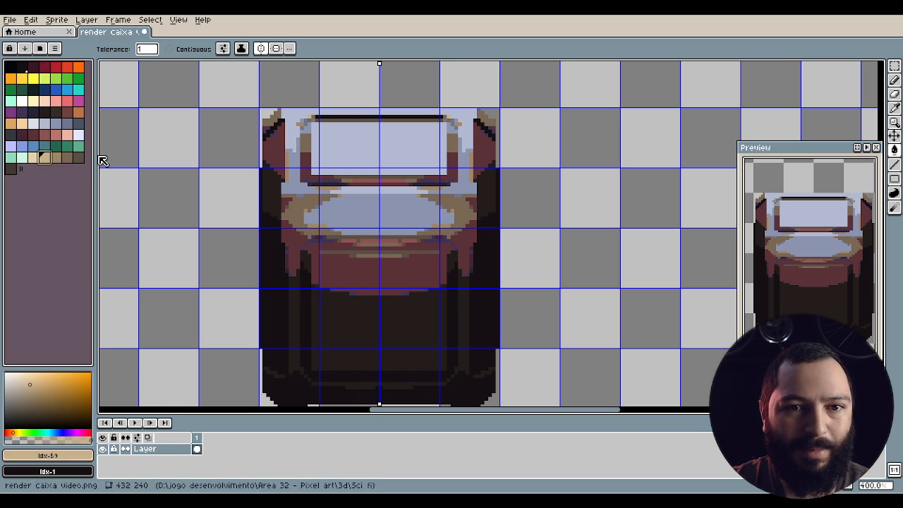
{"action": "left_click", "coordinate": [295, 115]}
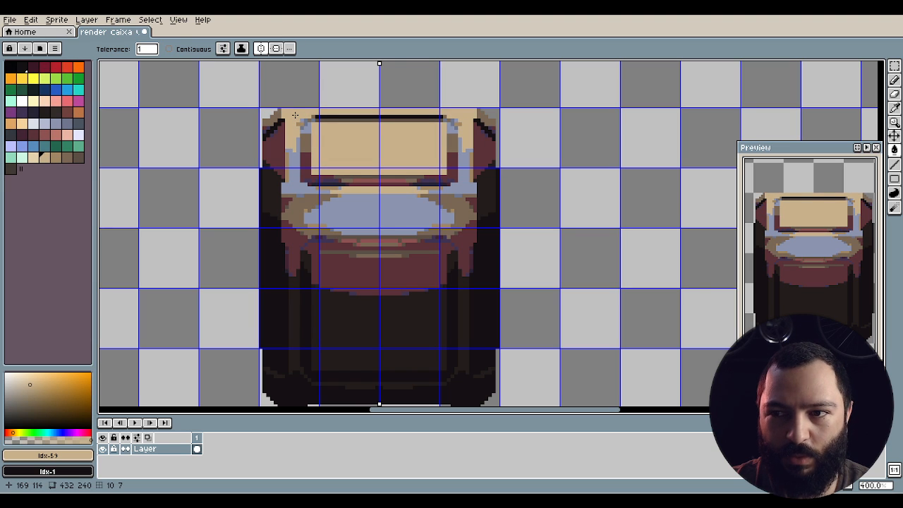
{"action": "left_click", "coordinate": [58, 160]}
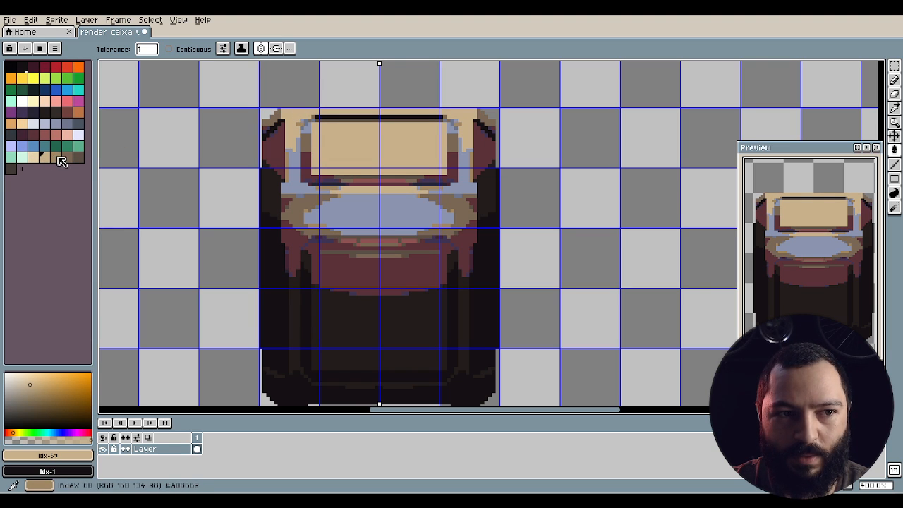
{"action": "left_click", "coordinate": [295, 164]}
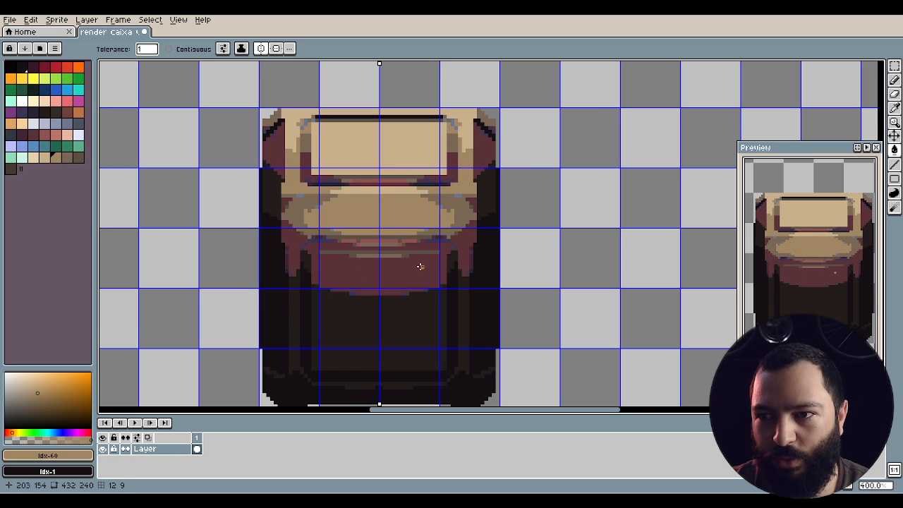
Recolor the crate's dark brown areas with navy palette index 30, then test purple index 29 on the red-brown areas and undo it.
{"action": "left_click_drag", "start_coordinate": [462, 257], "coordinate": [452, 236]}
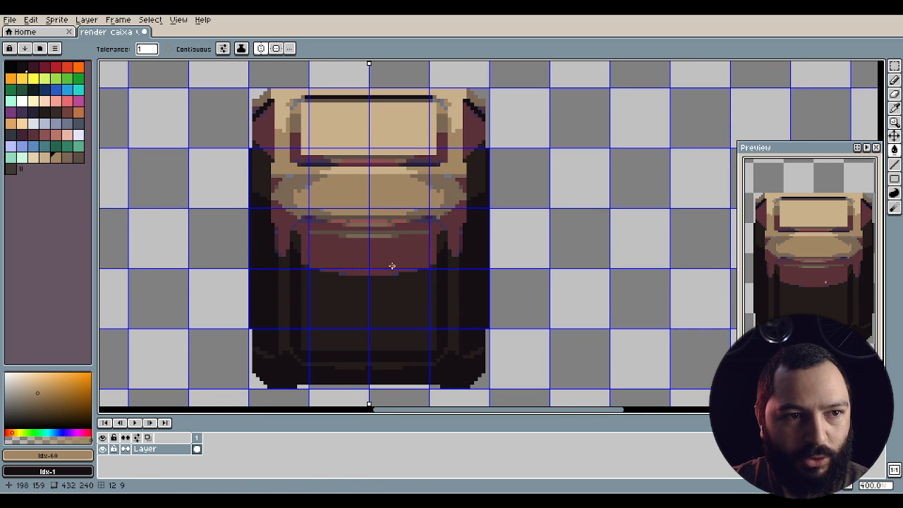
{"action": "left_click", "coordinate": [33, 111]}
{"action": "left_click", "coordinate": [324, 290]}
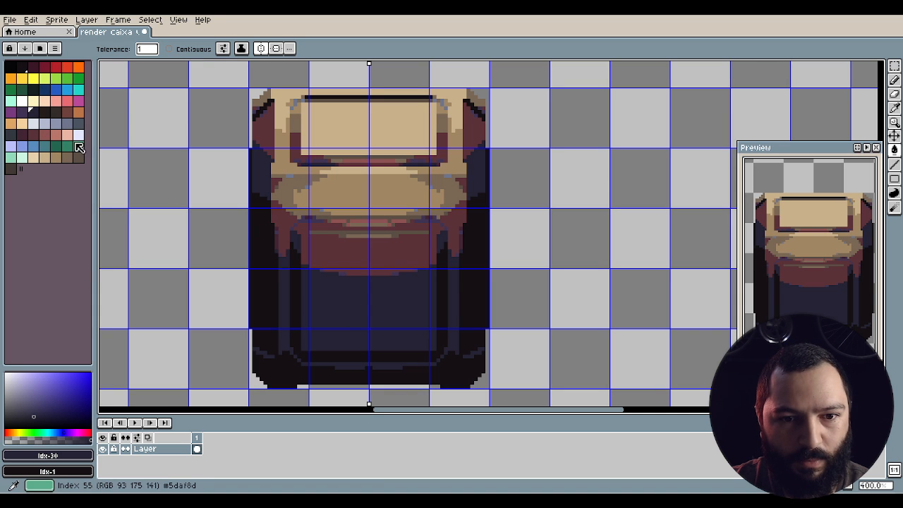
{"action": "left_click", "coordinate": [21, 112]}
{"action": "left_click", "coordinate": [302, 249]}
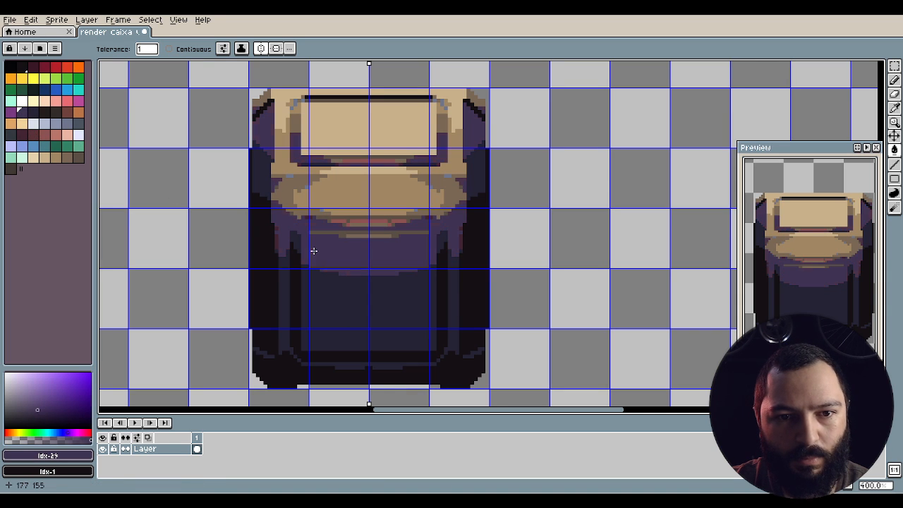
{"action": "key", "text": "ctrl+z"}
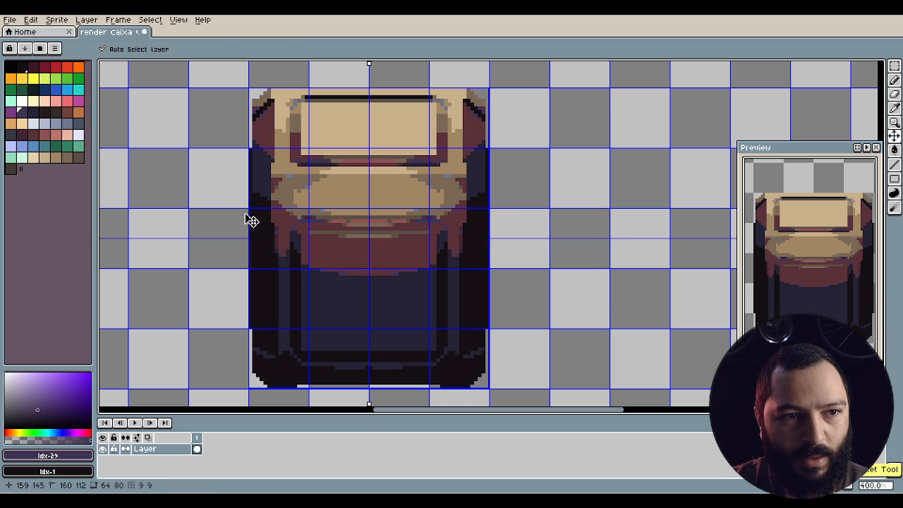
Test palette index 43 and #71413b on the crate's red-brown areas, undoing each recolor.
{"action": "left_click", "coordinate": [26, 141]}
{"action": "left_click", "coordinate": [315, 270]}
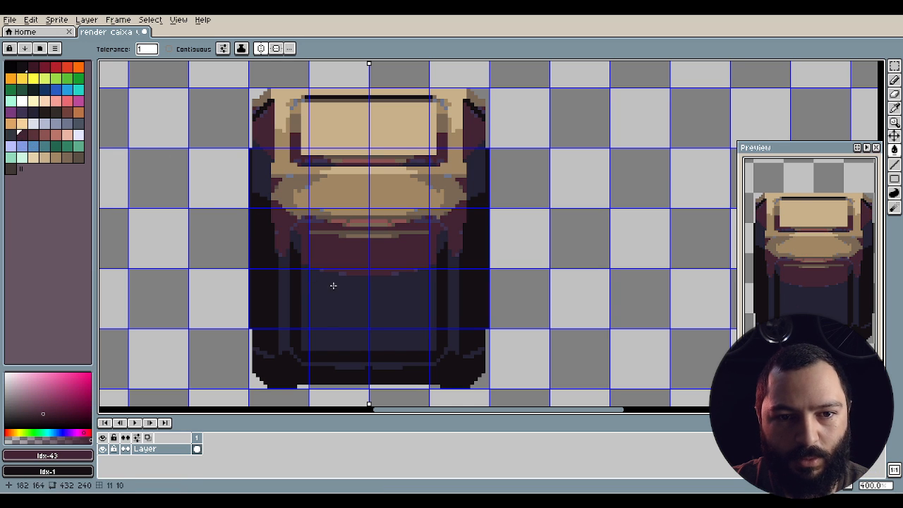
{"action": "key", "text": "ctrl+z"}
{"action": "key", "text": "0"}
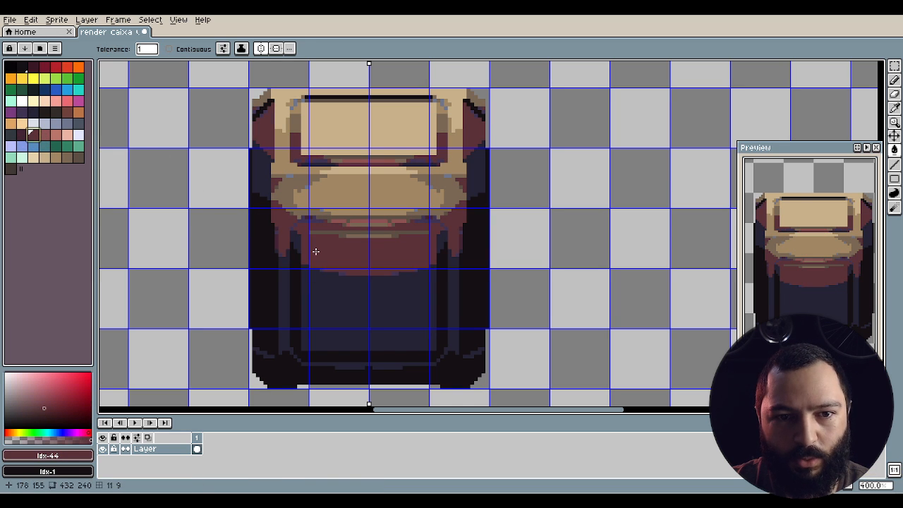
{"action": "left_click", "coordinate": [64, 111]}
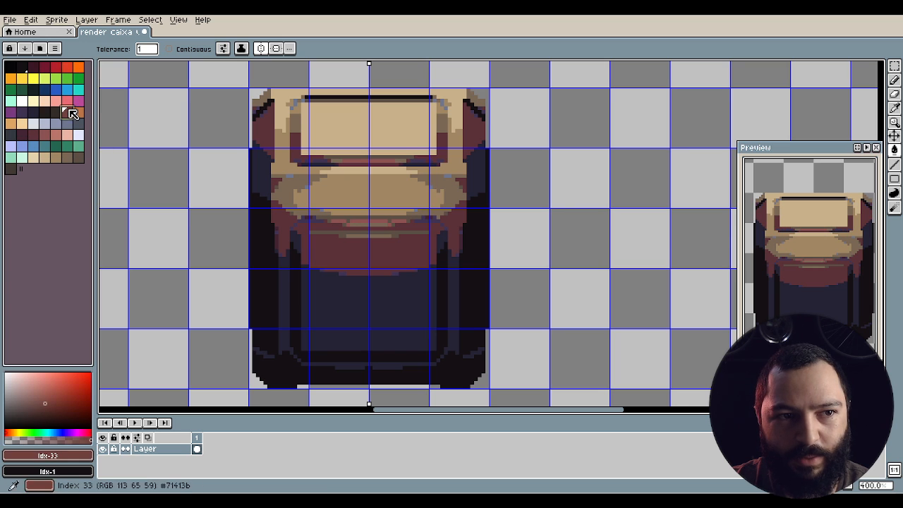
{"action": "left_click", "coordinate": [349, 257]}
{"action": "key", "text": "ctrl"}
{"action": "key", "text": "ctrl+z"}
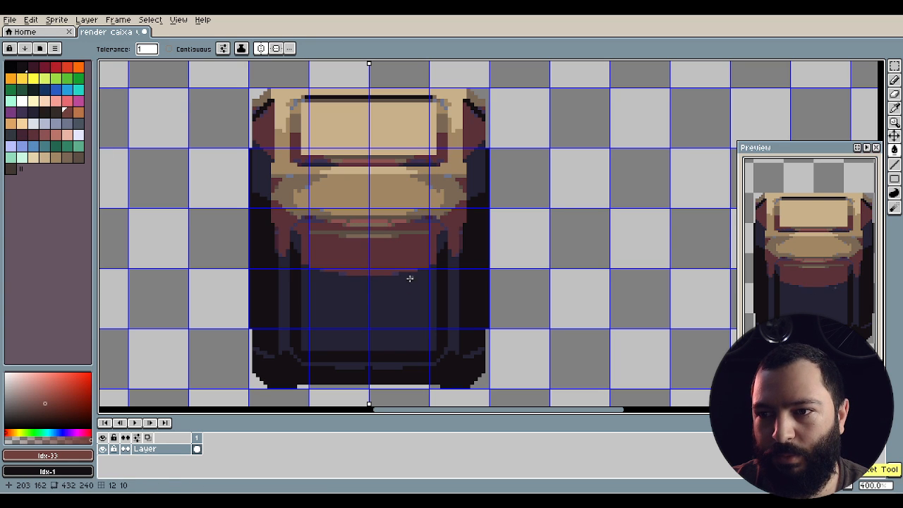
Recolor the crate's midtone areas, including the central oval, with salmon palette index 46 and its lightest areas with #e9b5a3.
{"action": "scroll", "coordinate": [836, 270], "scroll_direction": "down", "scroll_amount": 3}
{"action": "scroll", "coordinate": [835, 269], "scroll_direction": "up", "scroll_amount": 2}
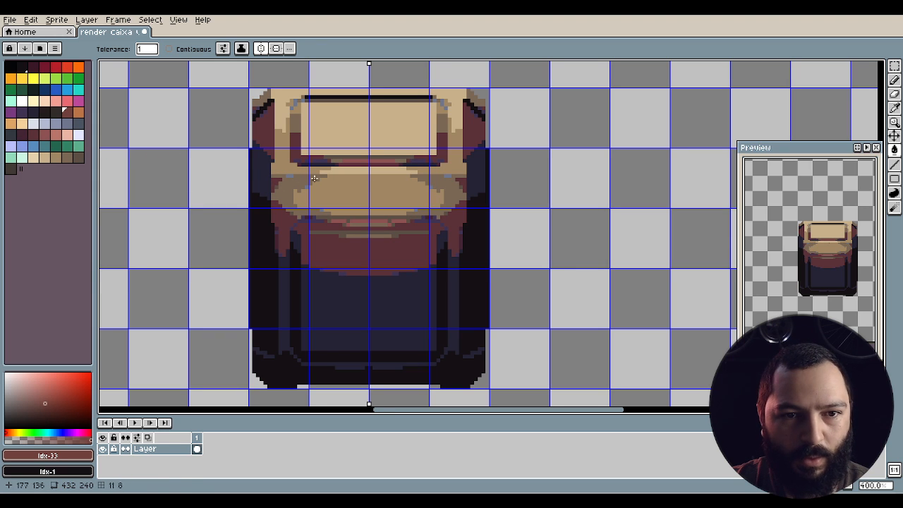
{"action": "left_click", "coordinate": [56, 135]}
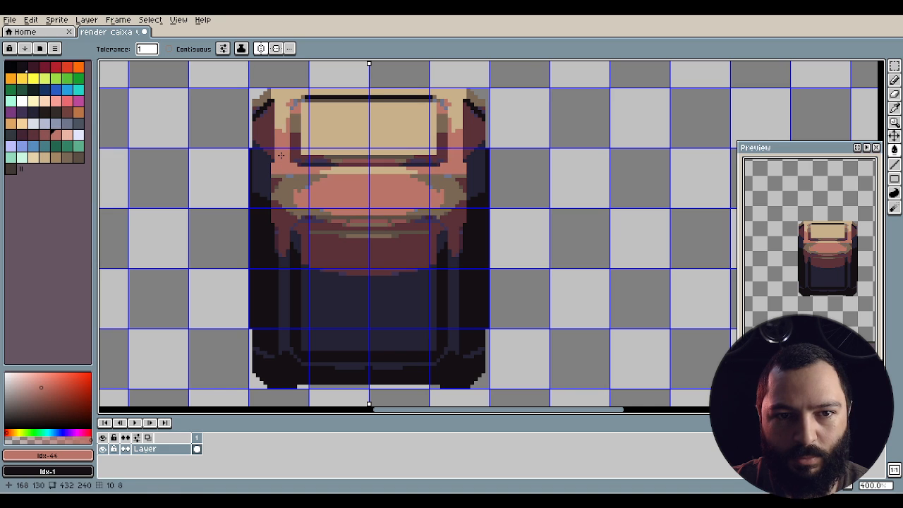
{"action": "left_click", "coordinate": [67, 135]}
{"action": "left_click", "coordinate": [339, 120]}
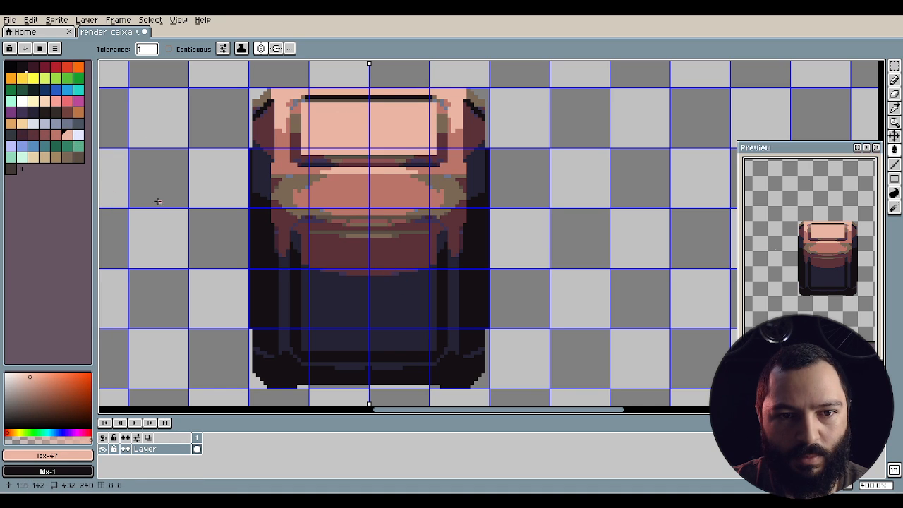
Recolor the brown ring around the central oval and its matching shades with #8e5252, and inspect the crate in the Preview.
{"action": "left_click", "coordinate": [283, 213], "text": "alt"}
{"action": "left_click", "coordinate": [45, 135]}
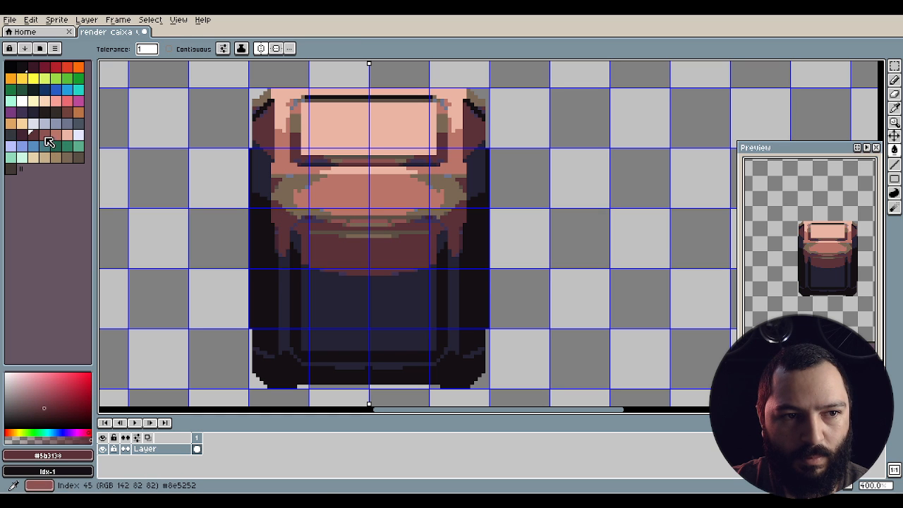
{"action": "left_click", "coordinate": [300, 194]}
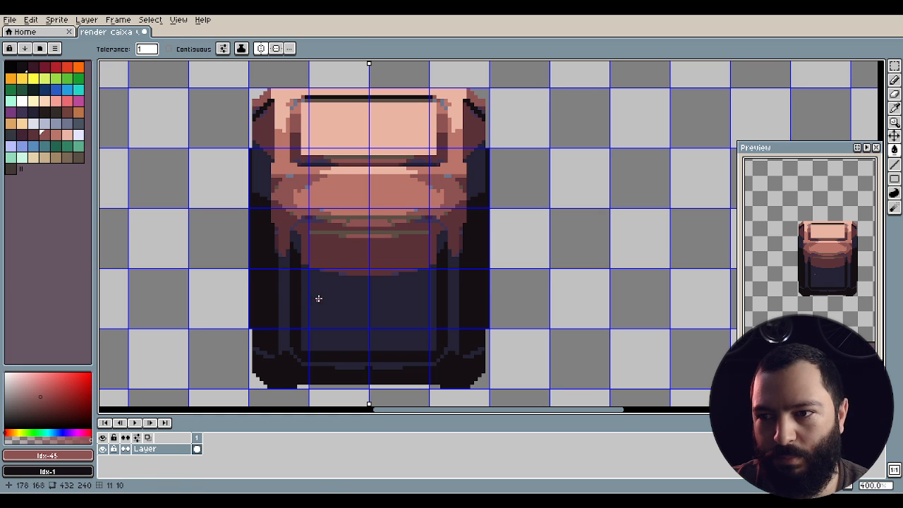
{"action": "left_click_drag", "start_coordinate": [836, 294], "coordinate": [838, 258]}
{"action": "scroll", "coordinate": [835, 253], "scroll_direction": "up", "scroll_amount": 1}
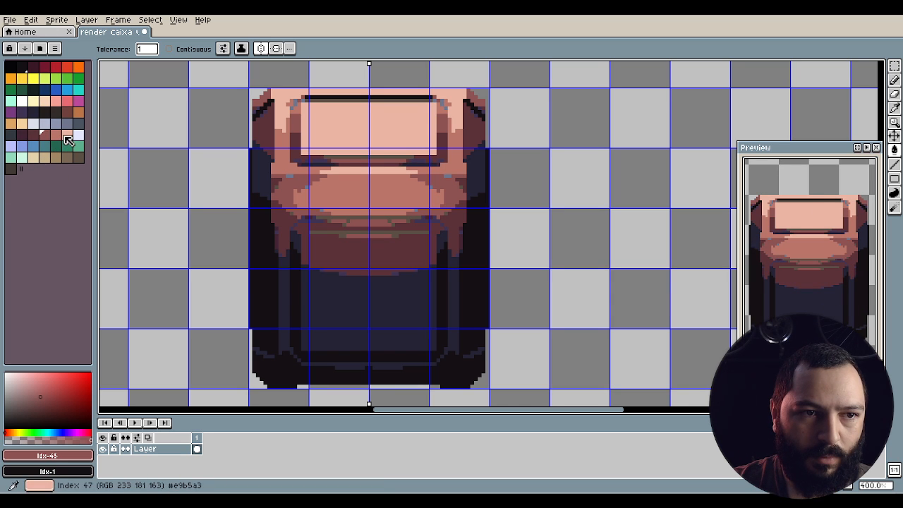
Test orange palette index 34 on the crate's lightest areas, midtones and small accent pixels, undoing each recolor.
{"action": "left_click", "coordinate": [79, 113]}
{"action": "left_click", "coordinate": [329, 118]}
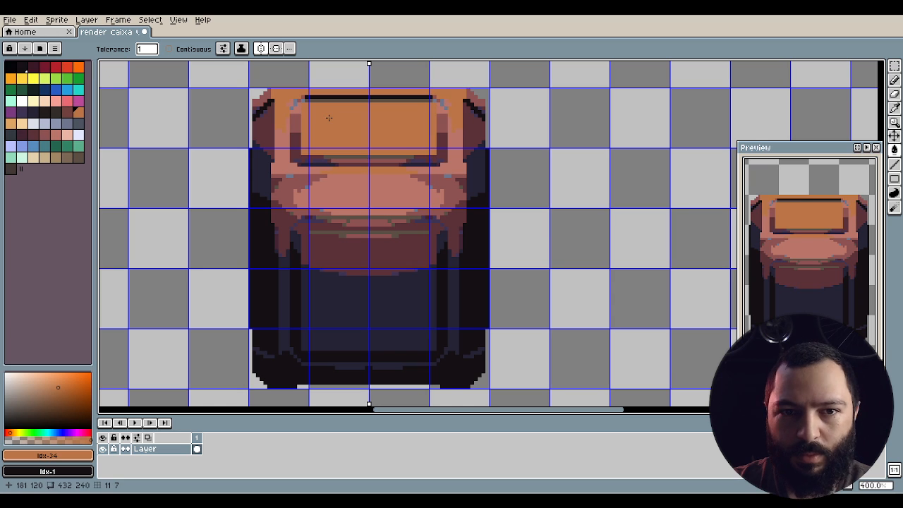
{"action": "key", "text": "ctrl+z"}
{"action": "left_click", "coordinate": [346, 189]}
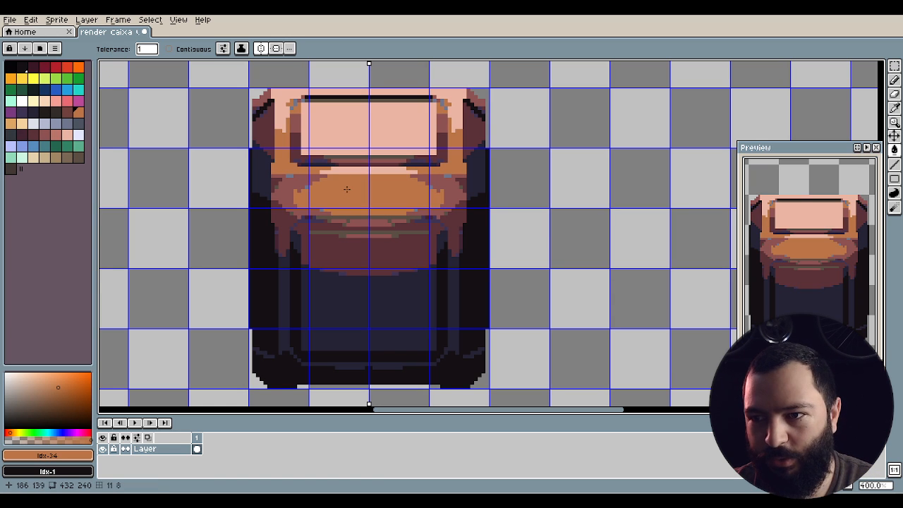
{"action": "key", "text": "ctrl+z"}
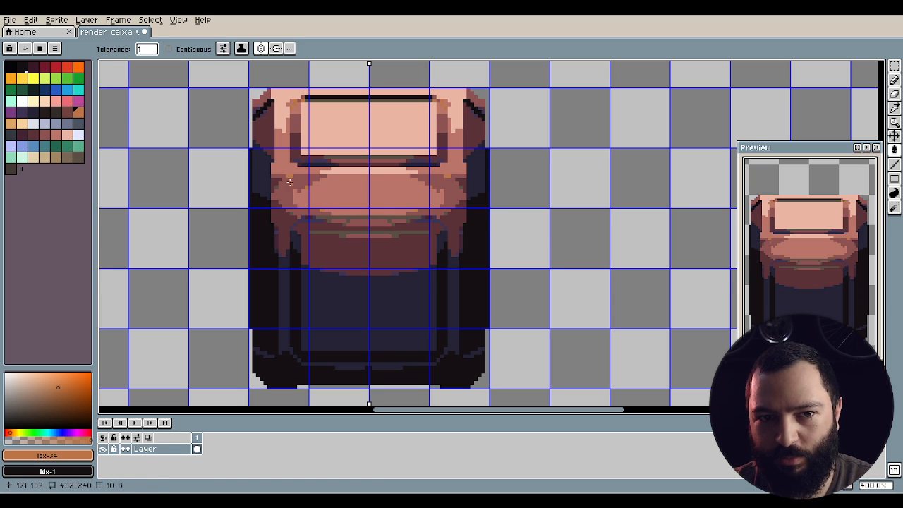
{"action": "left_click", "coordinate": [284, 184]}
{"action": "key", "text": "ctrl+z"}
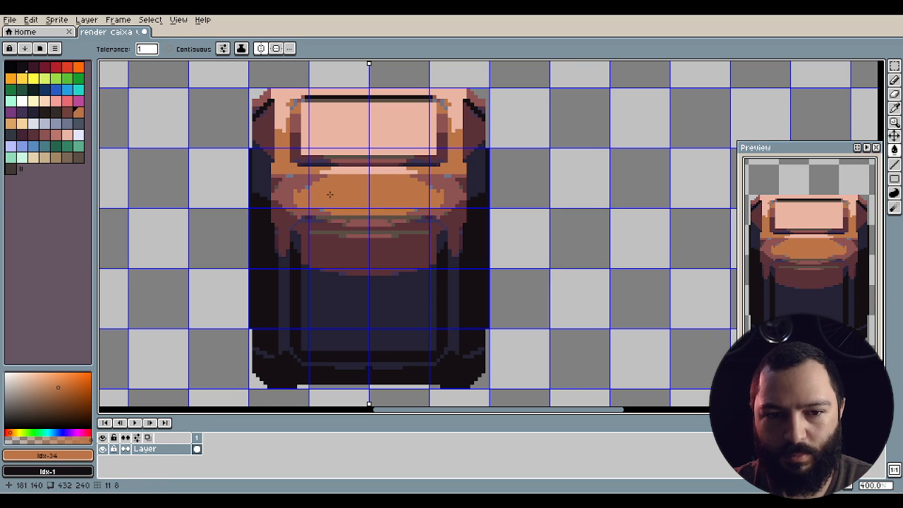
{"action": "key", "text": "ctrl+z"}
Test purple palette index 29 on the crate's dark lower body and undo it.
{"action": "left_click", "coordinate": [337, 336], "text": "alt"}
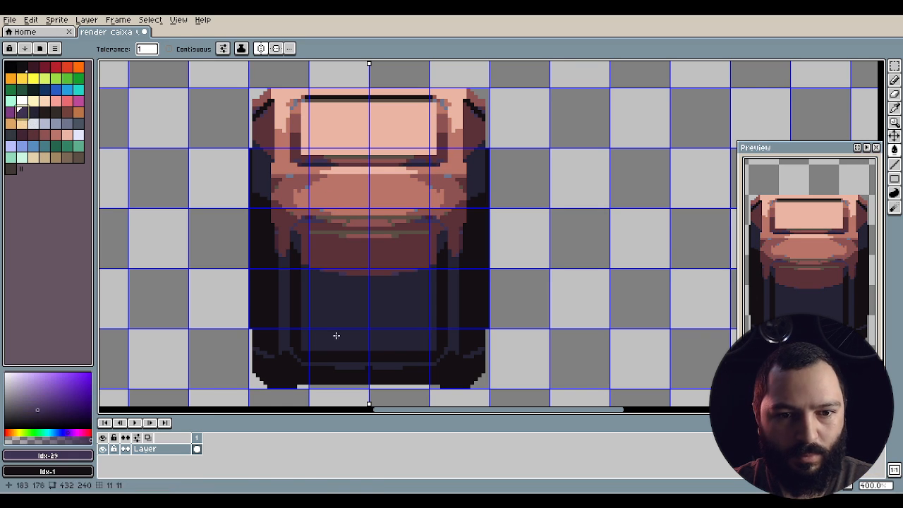
{"action": "left_click", "coordinate": [338, 312]}
{"action": "key", "text": "ctrl+z"}
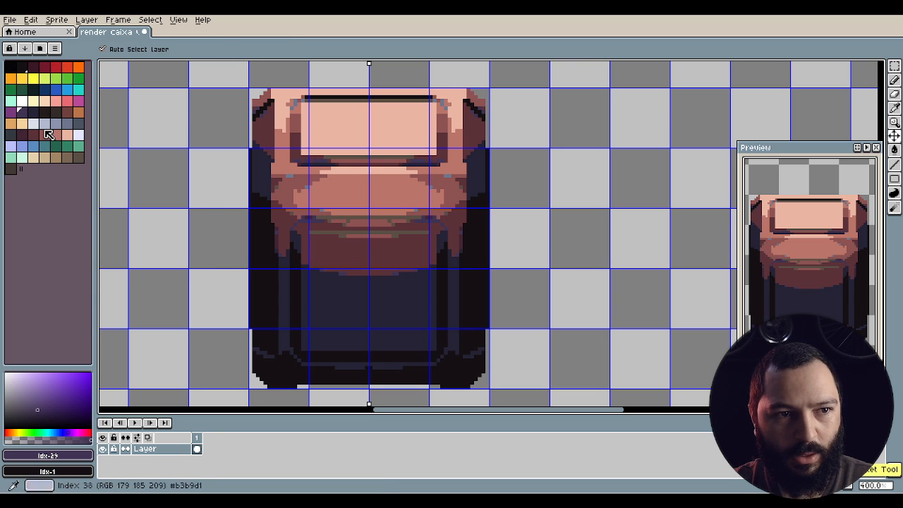
Reposition the Preview window to show the whole crate, and recolor the dark lower body and matching side areas with purple palette index 29.
{"action": "scroll", "coordinate": [384, 304], "scroll_direction": "down", "scroll_amount": 1}
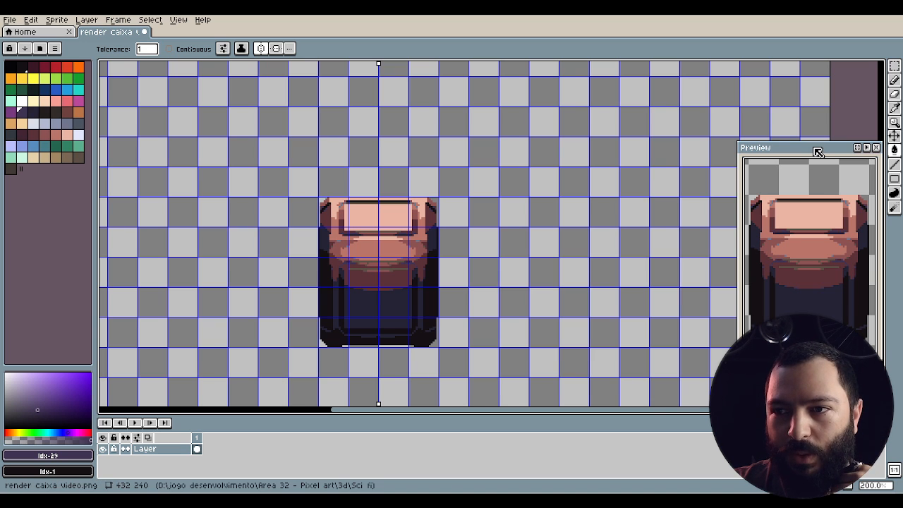
{"action": "left_click_drag", "start_coordinate": [817, 150], "coordinate": [784, 106]}
{"action": "left_click", "coordinate": [364, 310]}
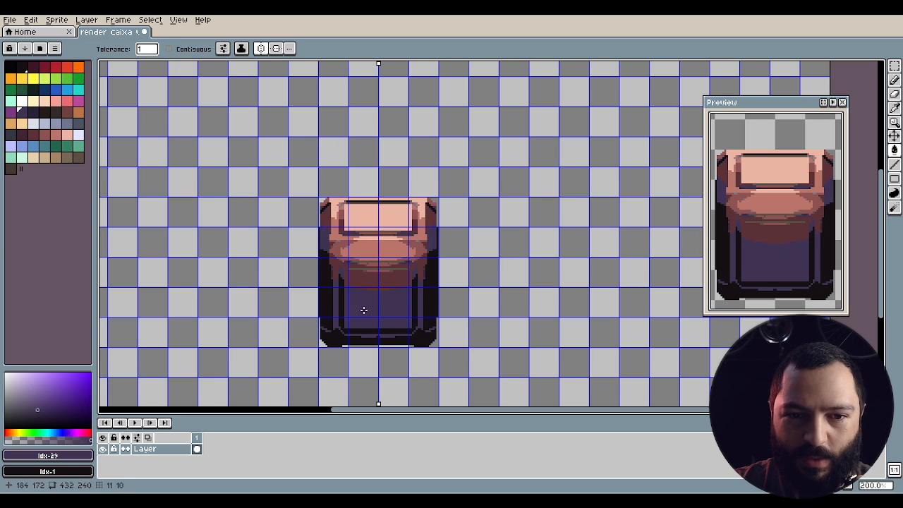
{"action": "scroll", "coordinate": [371, 369], "scroll_direction": "up", "scroll_amount": 1}
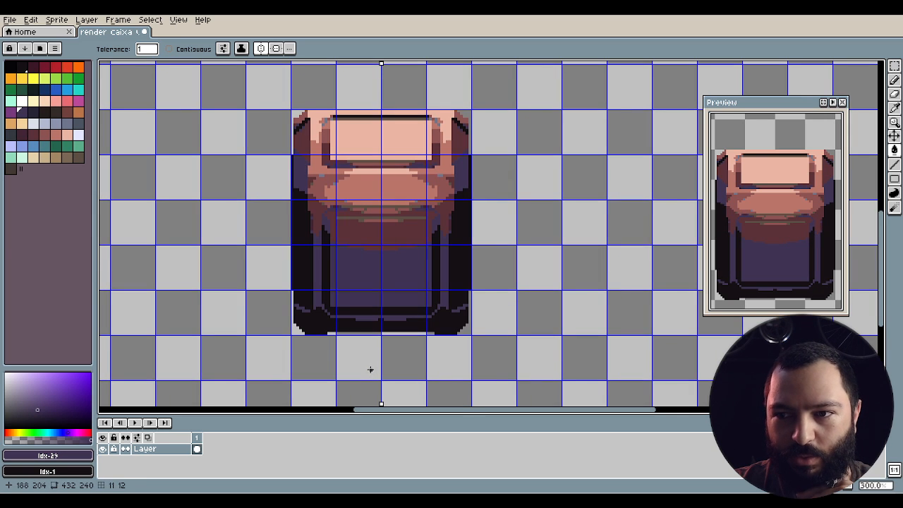
Undo the purple recolor of the dark lower body and sample maroon #5b3138 from the band below the oval.
{"action": "left_click", "coordinate": [359, 245]}
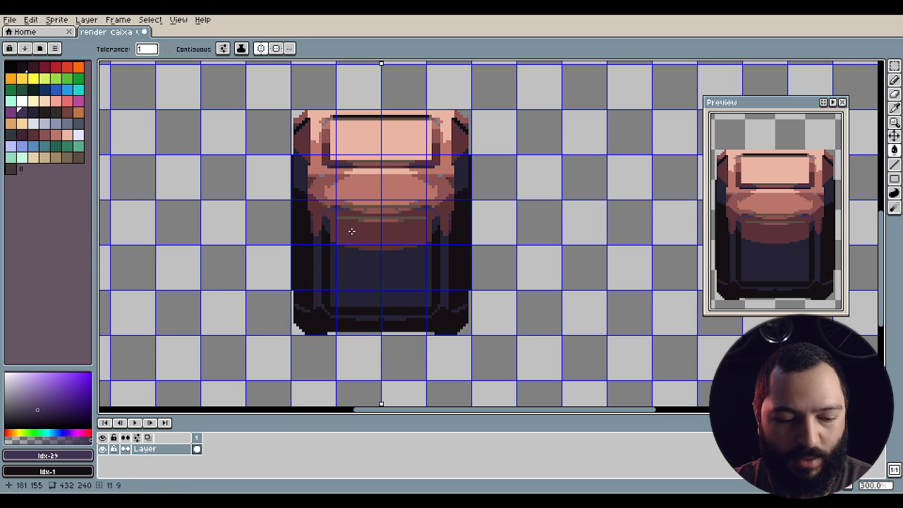
{"action": "left_click", "coordinate": [354, 228], "text": "alt"}
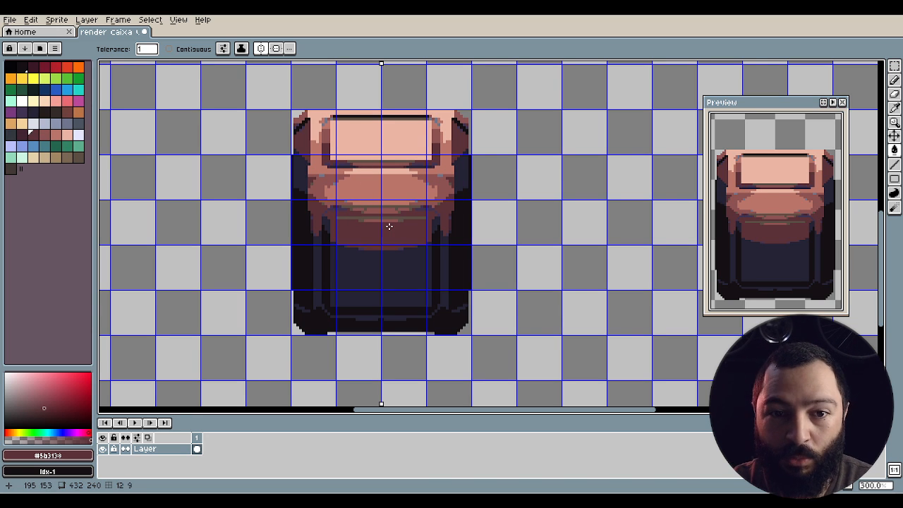
{"action": "scroll", "coordinate": [389, 225], "scroll_direction": "up", "scroll_amount": 1}
{"action": "mouse_move", "coordinate": [443, 279]}
{"action": "left_mouse_down"}
{"action": "mouse_move", "coordinate": [456, 325]}
{"action": "mouse_move", "coordinate": [440, 292]}
{"action": "left_mouse_up"}
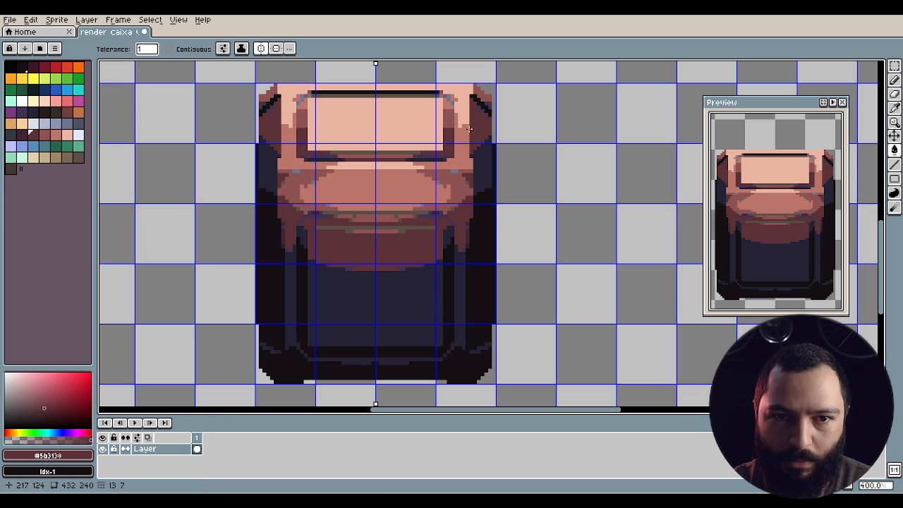
Test dark green palette index 16 on the lower body and green index 15 on the maroon shades, undoing both recolors.
{"action": "left_click", "coordinate": [33, 89]}
{"action": "left_click", "coordinate": [343, 323]}
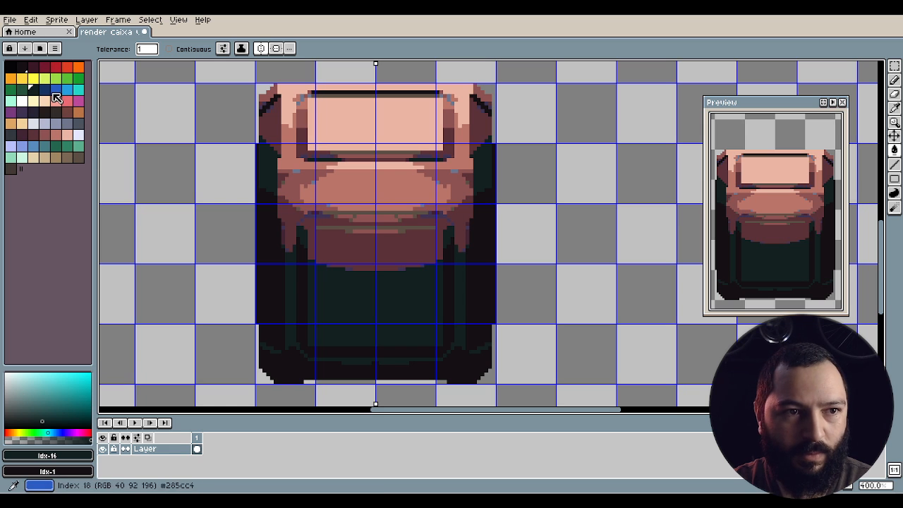
{"action": "left_click", "coordinate": [22, 90]}
{"action": "left_click", "coordinate": [389, 247]}
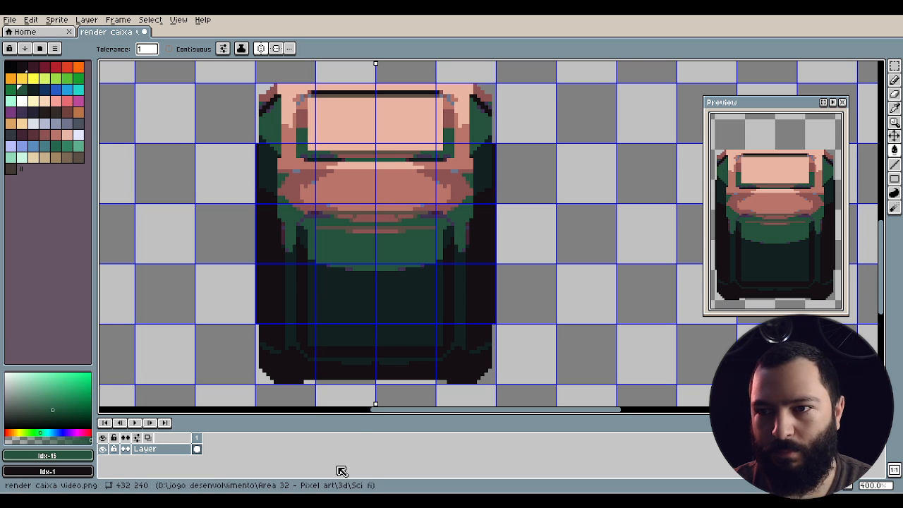
{"action": "key", "text": "ctrl+z"}
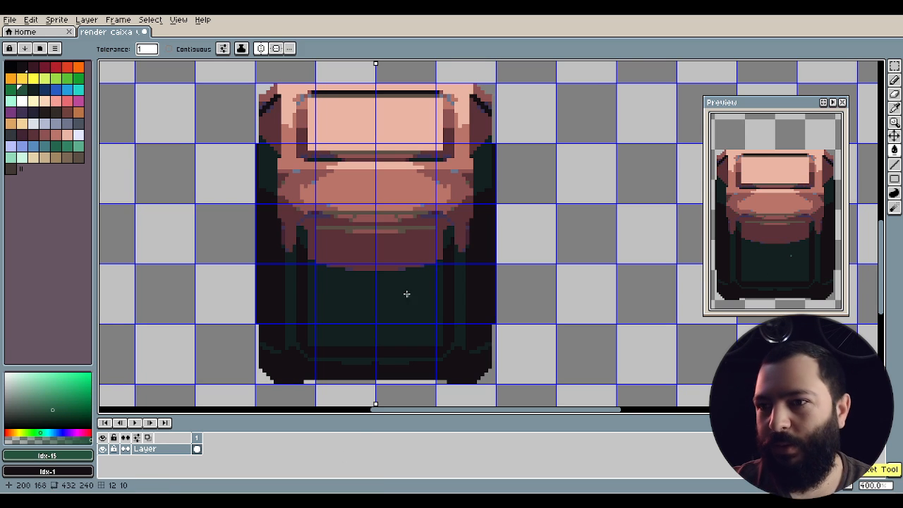
{"action": "key", "text": "ctrl+z"}
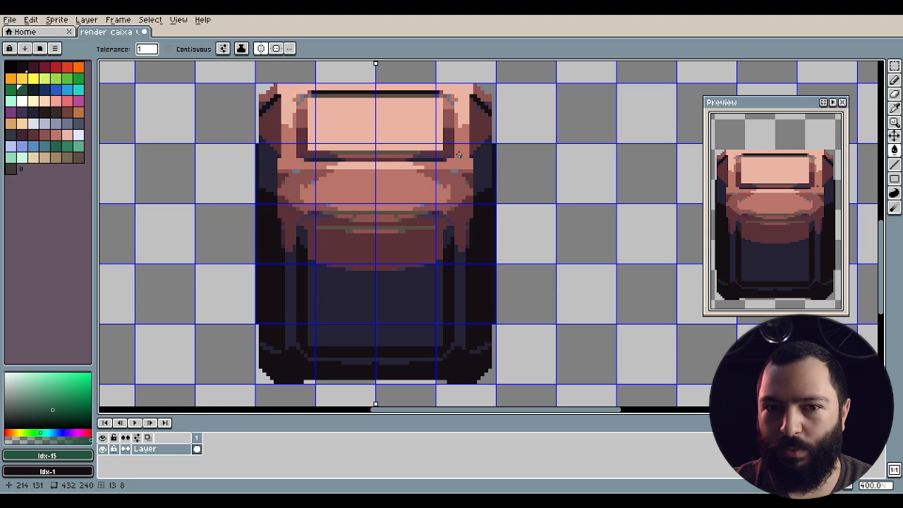
Recolor the small purple pixels beneath the upper panel and the oval with sampled maroon #5b3138.
{"action": "left_click_drag", "start_coordinate": [459, 157], "coordinate": [445, 179]}
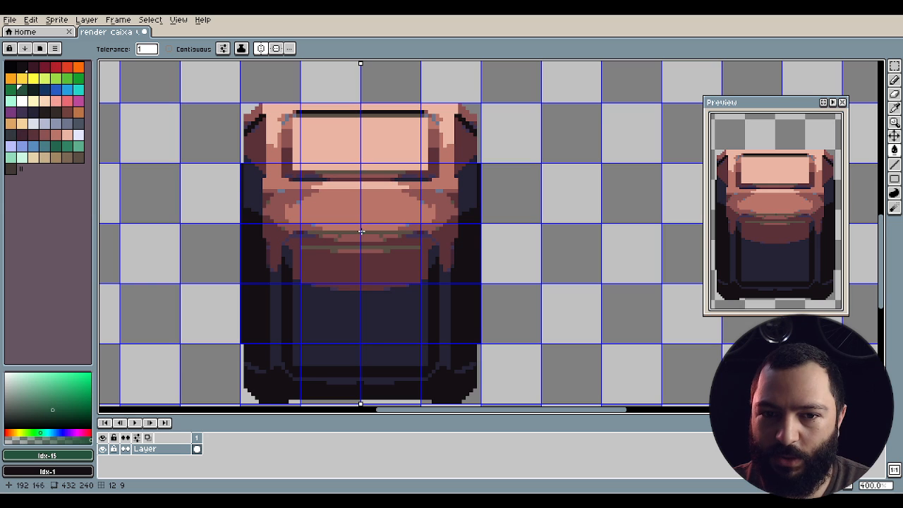
{"action": "scroll", "coordinate": [361, 231], "scroll_direction": "up", "scroll_amount": 1}
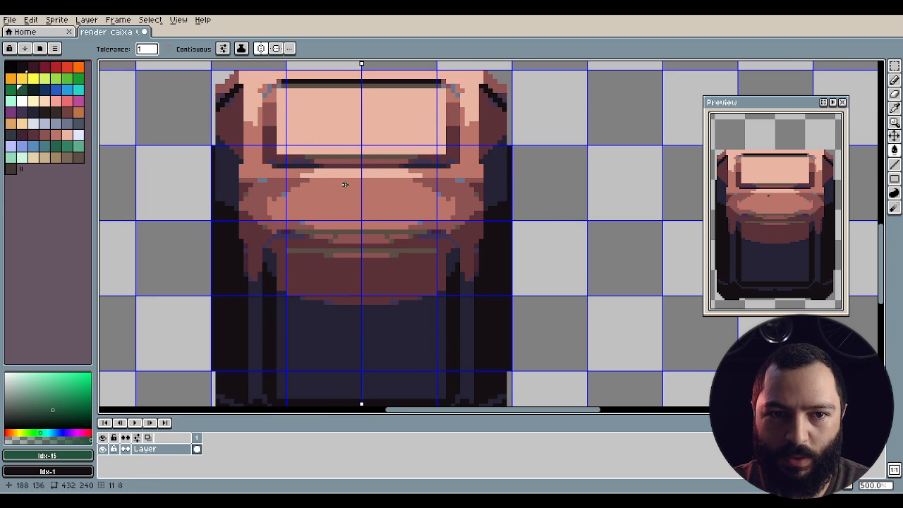
{"action": "left_click_drag", "start_coordinate": [359, 203], "coordinate": [364, 221]}
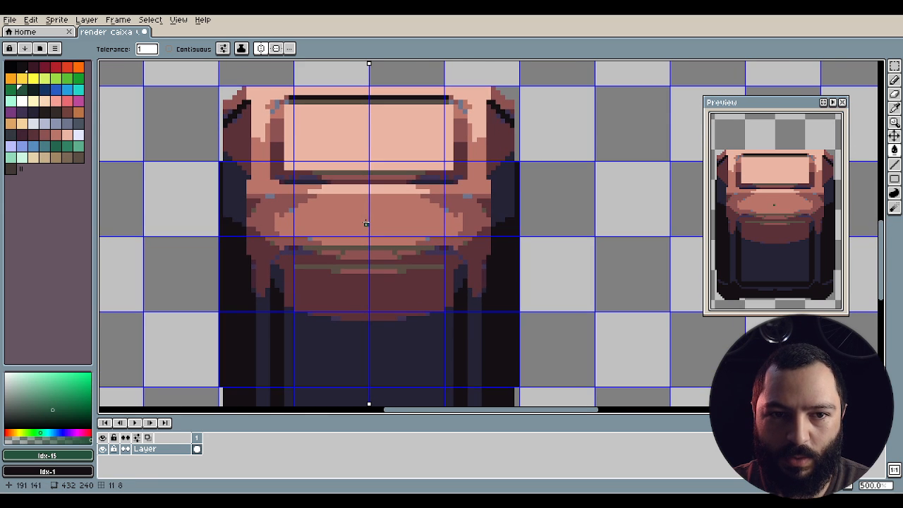
{"action": "left_click", "coordinate": [294, 182], "text": "alt"}
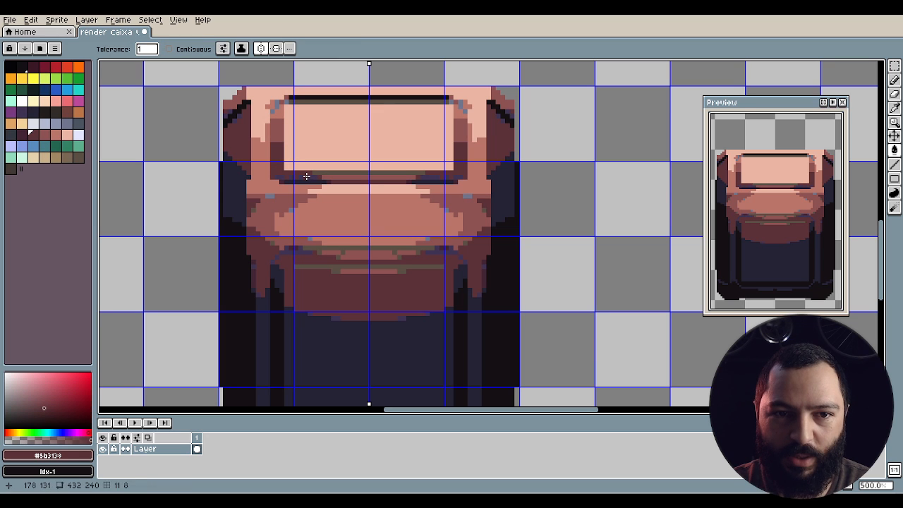
{"action": "key", "text": "ctrl"}
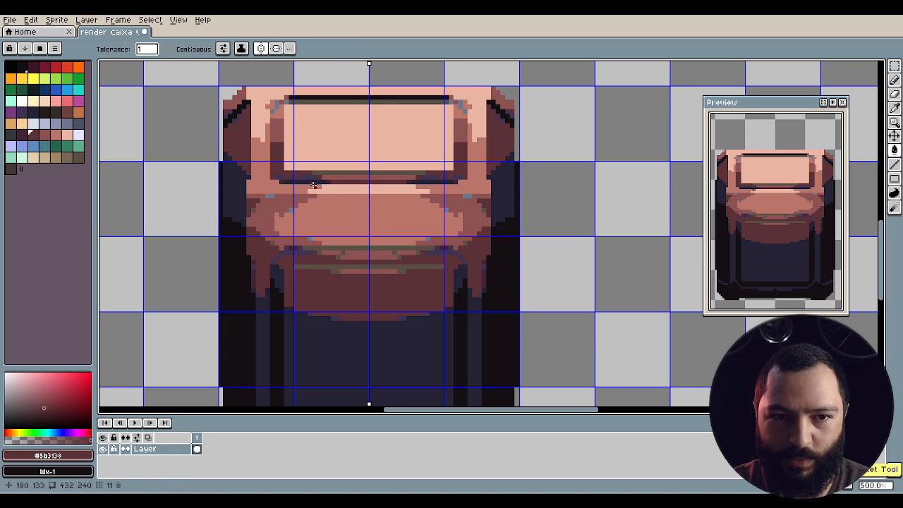
{"action": "scroll", "coordinate": [314, 185], "scroll_direction": "up", "scroll_amount": 2}
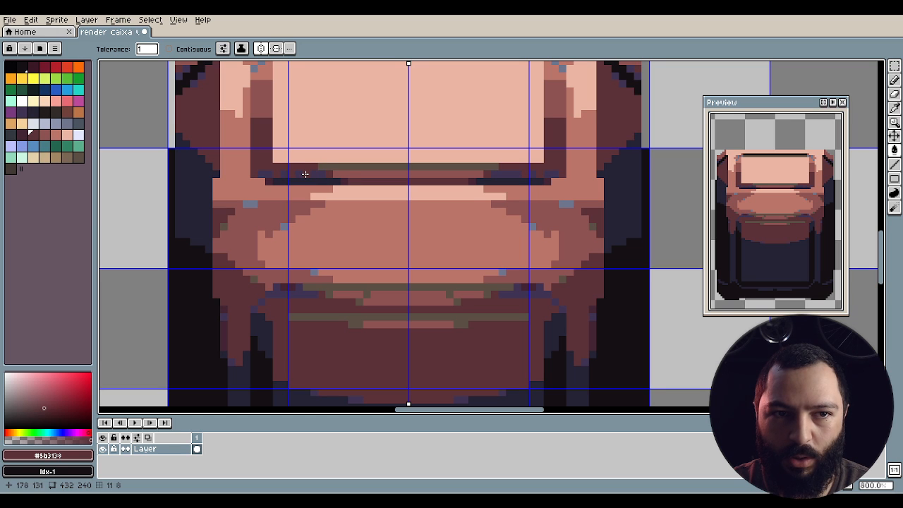
{"action": "scroll", "coordinate": [336, 212], "scroll_direction": "down", "scroll_amount": 3}
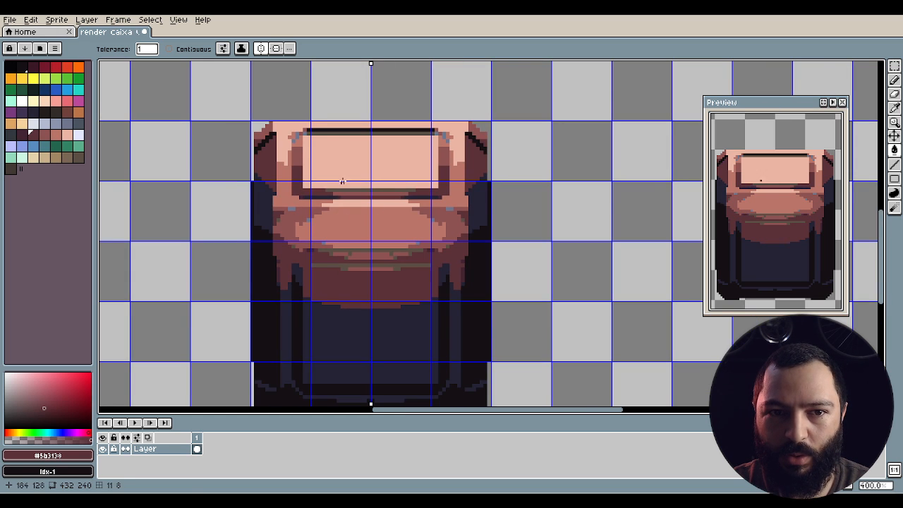
{"action": "scroll", "coordinate": [342, 181], "scroll_direction": "up", "scroll_amount": 2}
Test the light peach #e9b5a3 on the olive-gray lines and pixels around the oval and undo it.
{"action": "key", "text": "i"}
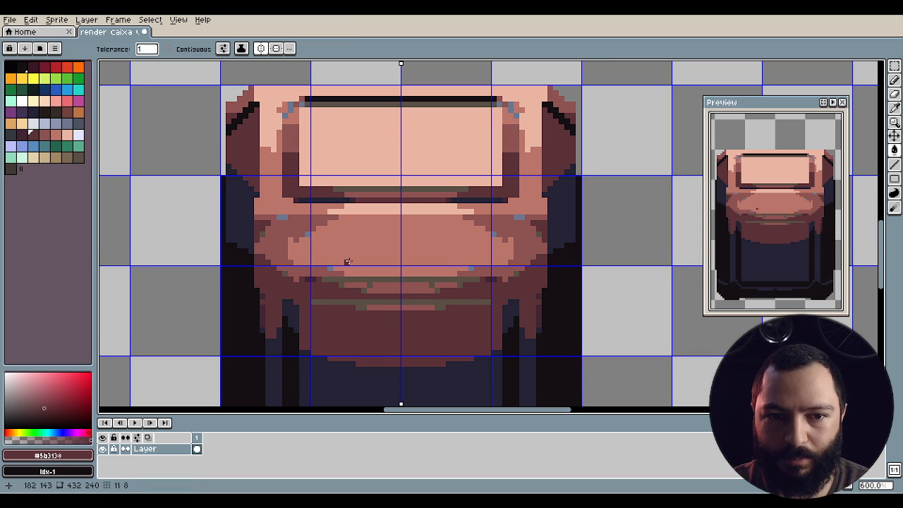
{"action": "left_click_drag", "start_coordinate": [349, 261], "coordinate": [332, 210]}
{"action": "left_click", "coordinate": [339, 228]}
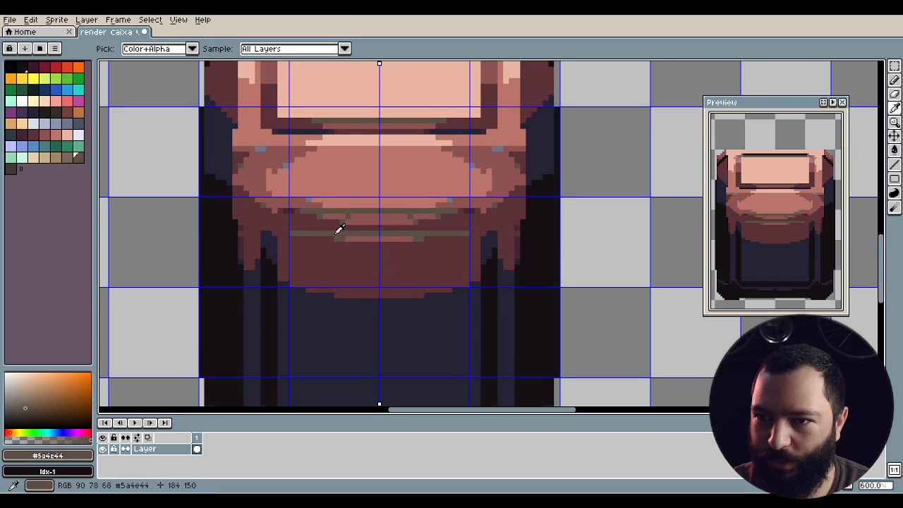
{"action": "key", "text": "g"}
{"action": "key", "text": "i"}
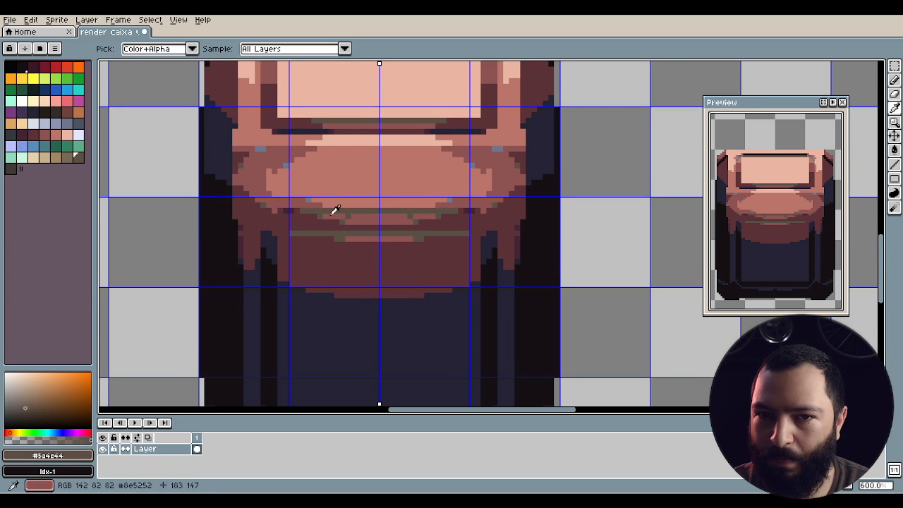
{"action": "left_click", "coordinate": [342, 136]}
{"action": "key", "text": "g"}
{"action": "left_click", "coordinate": [337, 233]}
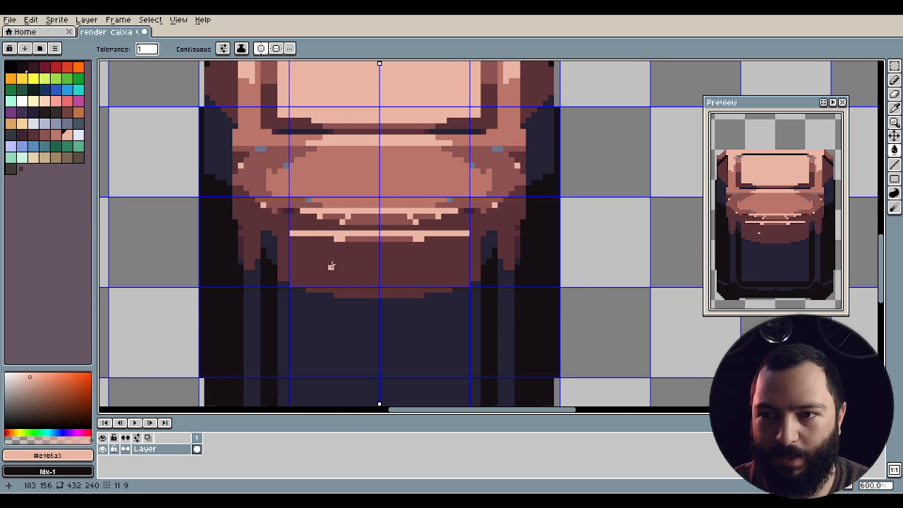
{"action": "scroll", "coordinate": [331, 266], "scroll_direction": "down", "scroll_amount": 2}
{"action": "key", "text": "ctrl+z"}
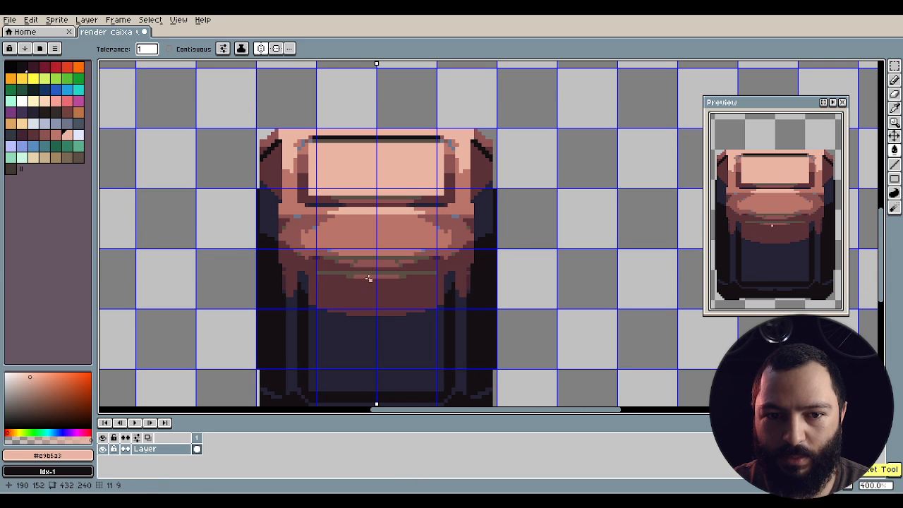
Test the oval's midtone #ba756a on the olive-gray lines and pixels and undo the recolor.
{"action": "key", "text": "i"}
{"action": "left_click", "coordinate": [368, 233]}
{"action": "key", "text": "g"}
{"action": "left_click", "coordinate": [358, 271]}
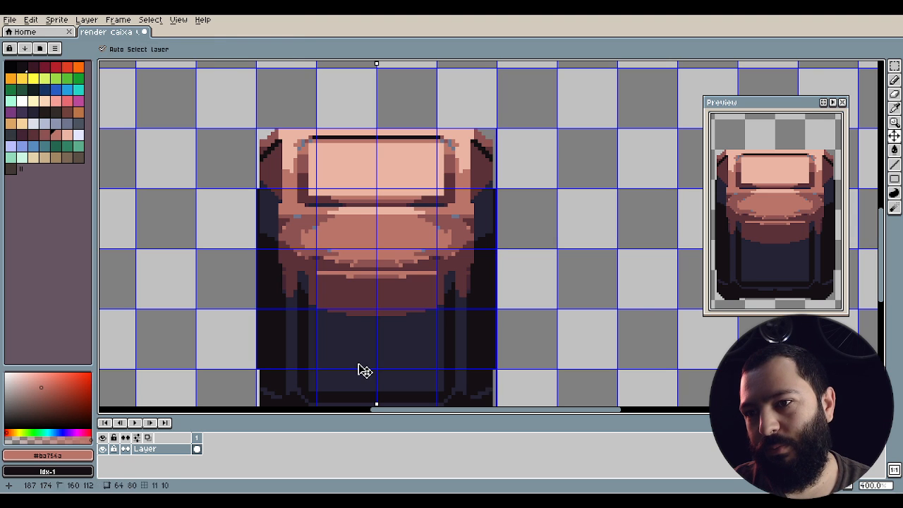
{"action": "key", "text": "ctrl+z"}
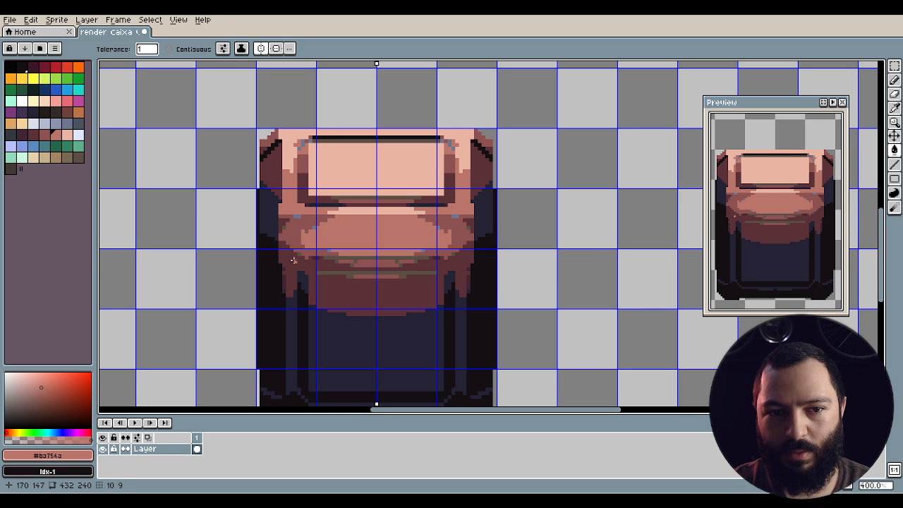
Recolor the small blue accent pixels around the oval and the panel's upper corners with sampled #8e5252.
{"action": "mouse_move", "coordinate": [388, 335]}
{"action": "left_mouse_down"}
{"action": "mouse_move", "coordinate": [377, 275]}
{"action": "mouse_move", "coordinate": [391, 329]}
{"action": "left_mouse_up"}
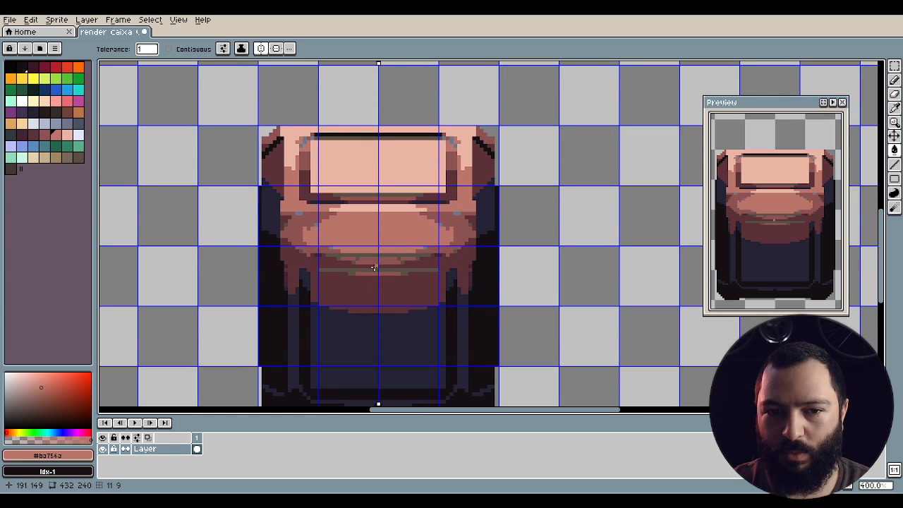
{"action": "key", "text": "alt"}
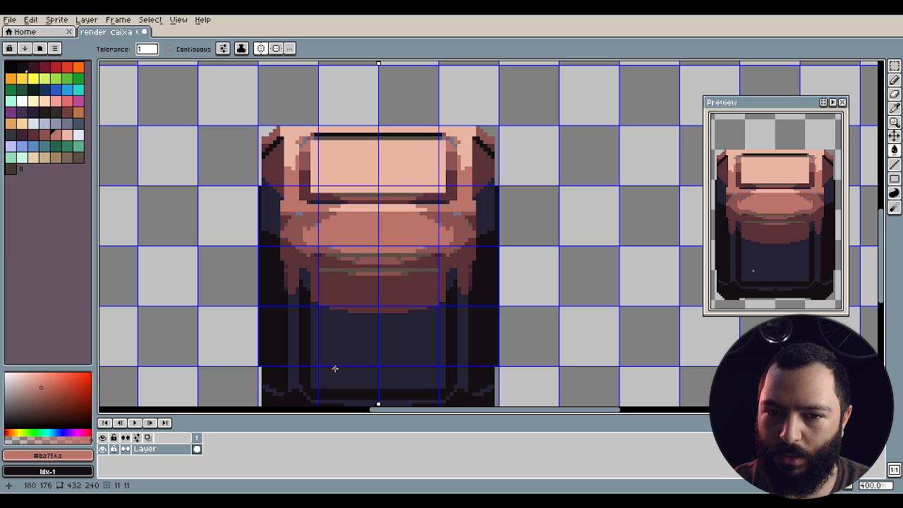
{"action": "left_click_drag", "start_coordinate": [334, 368], "coordinate": [394, 408]}
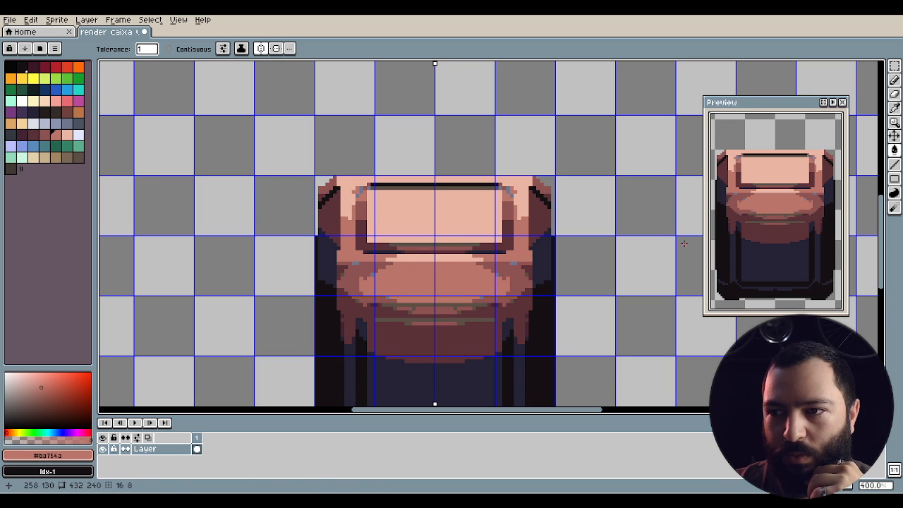
{"action": "left_click", "coordinate": [895, 165]}
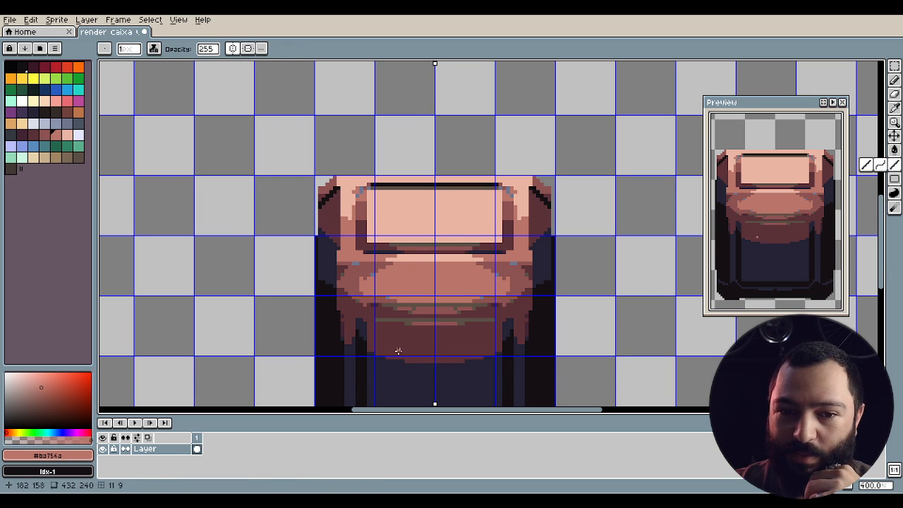
{"action": "left_click_drag", "start_coordinate": [395, 348], "coordinate": [411, 226]}
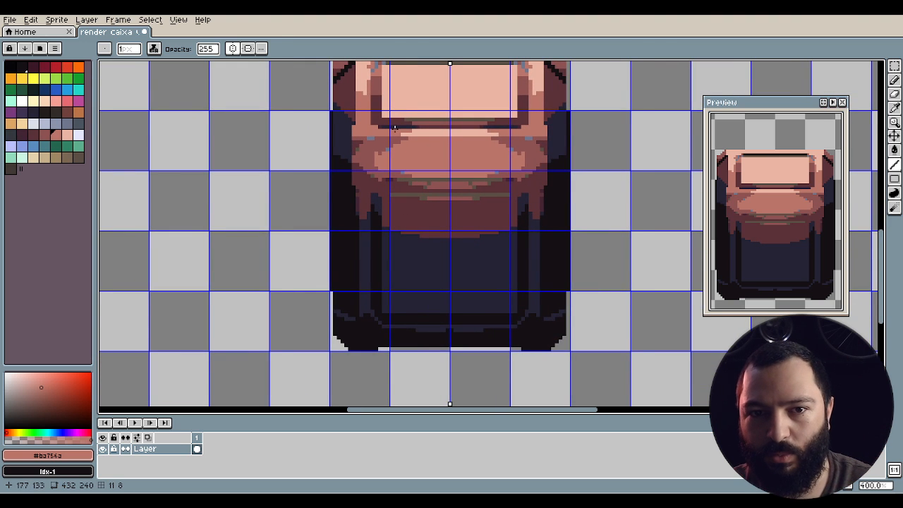
{"action": "scroll", "coordinate": [396, 132], "scroll_direction": "up", "scroll_amount": 2}
{"action": "scroll", "coordinate": [386, 185], "scroll_direction": "up", "scroll_amount": 1}
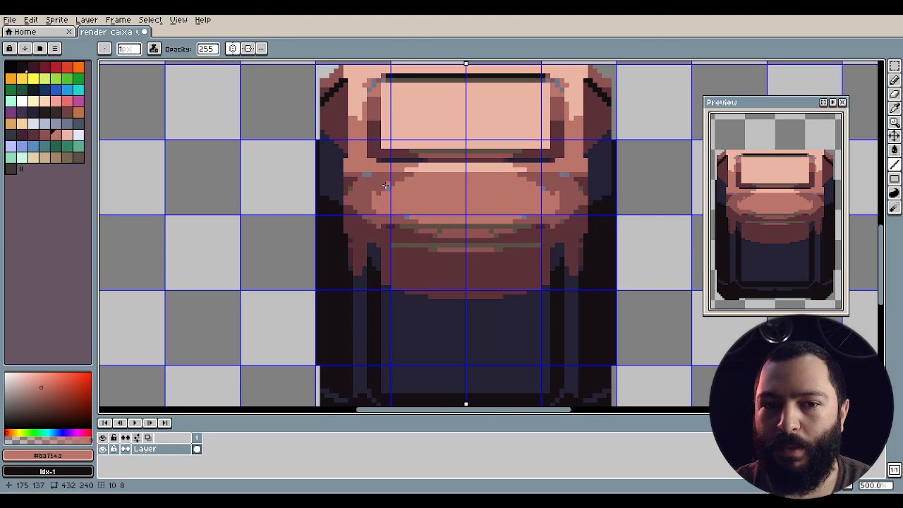
{"action": "scroll", "coordinate": [388, 189], "scroll_direction": "up", "scroll_amount": 2}
{"action": "left_click_drag", "start_coordinate": [419, 214], "coordinate": [306, 273]}
{"action": "left_click", "coordinate": [292, 269], "text": "alt"}
{"action": "key", "text": "g"}
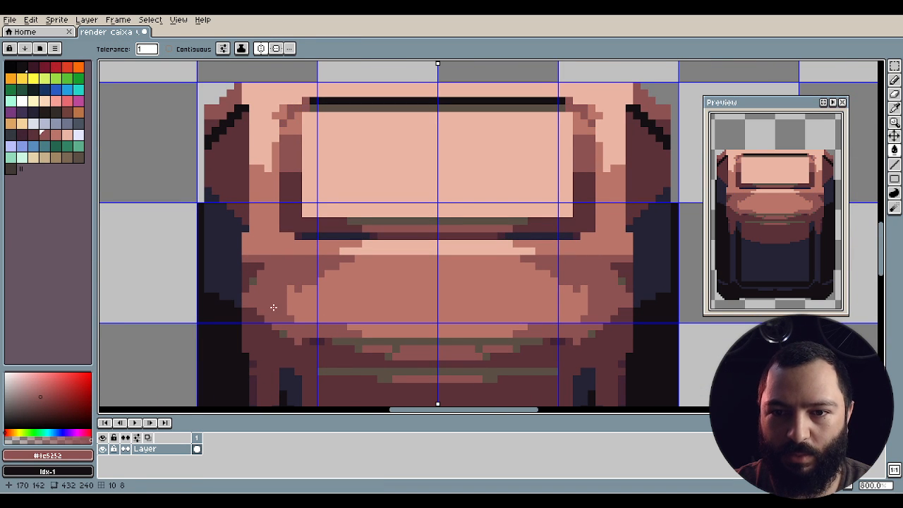
Examine the crate's side edges and the banding below the oval for stray pixels.
{"action": "scroll", "coordinate": [273, 307], "scroll_direction": "down", "scroll_amount": 2}
{"action": "left_click_drag", "start_coordinate": [303, 303], "coordinate": [329, 216]}
{"action": "scroll", "coordinate": [283, 290], "scroll_direction": "up", "scroll_amount": 5}
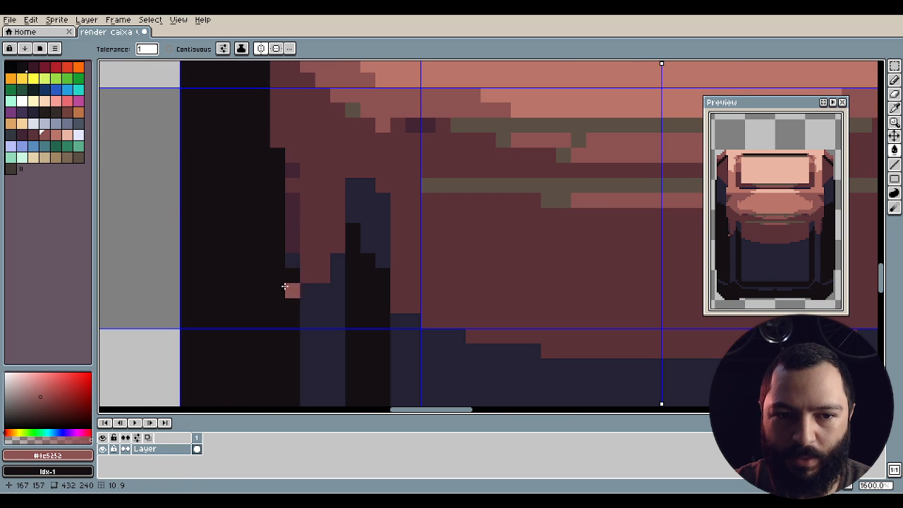
{"action": "scroll", "coordinate": [303, 258], "scroll_direction": "down", "scroll_amount": 5}
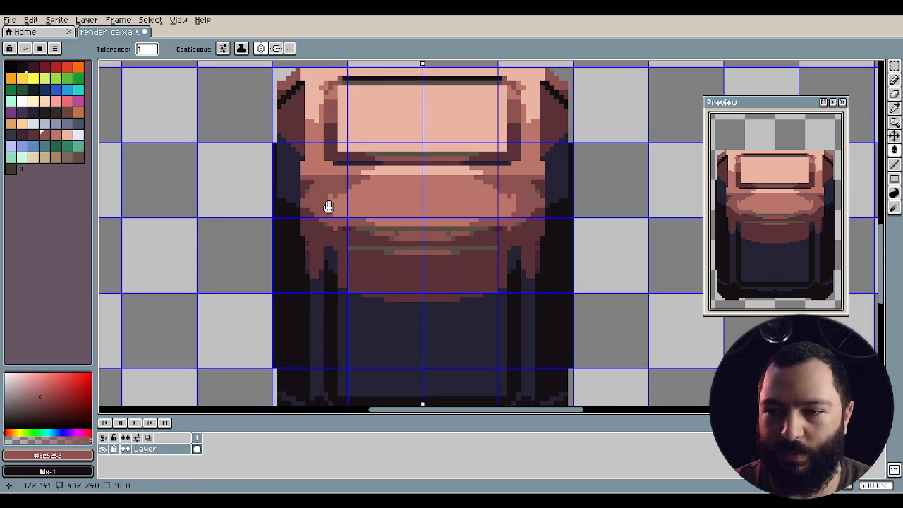
{"action": "left_click_drag", "start_coordinate": [329, 204], "coordinate": [329, 216]}
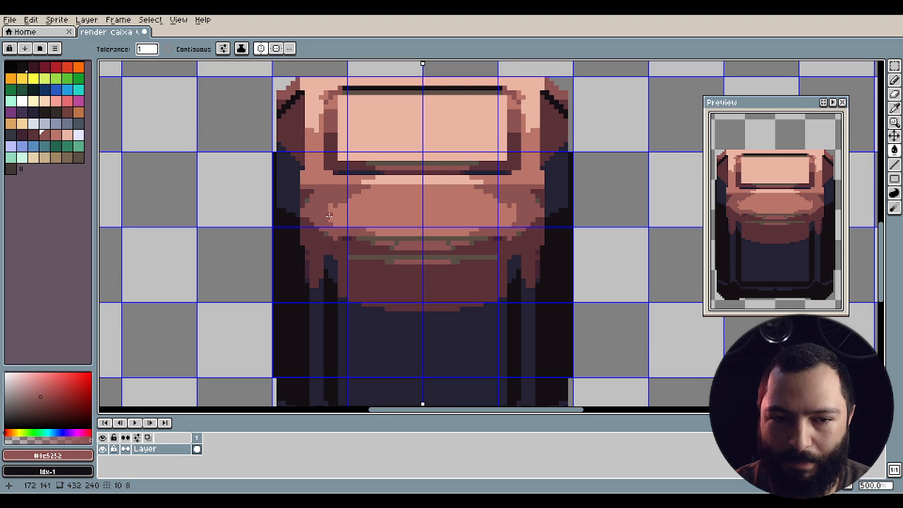
{"action": "scroll", "coordinate": [307, 256], "scroll_direction": "up", "scroll_amount": 2}
{"action": "scroll", "coordinate": [480, 252], "scroll_direction": "down", "scroll_amount": 1}
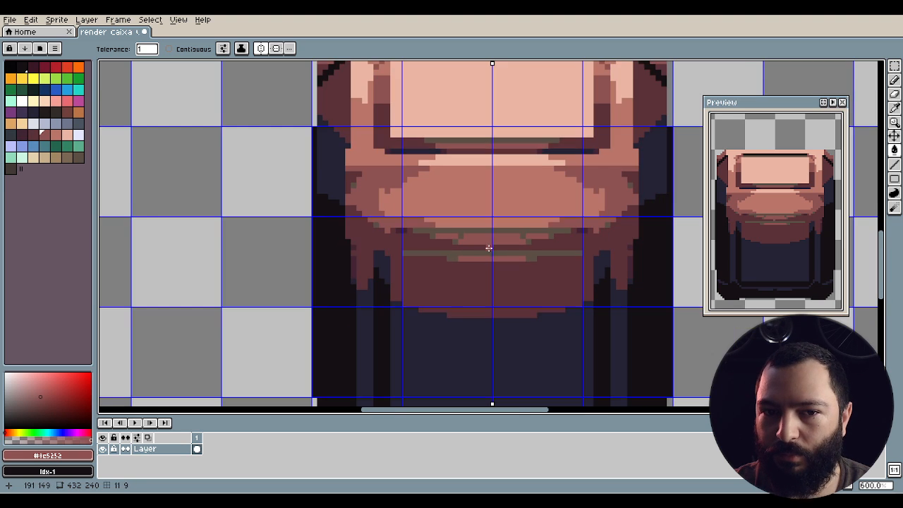
{"action": "left_click_drag", "start_coordinate": [489, 247], "coordinate": [448, 269]}
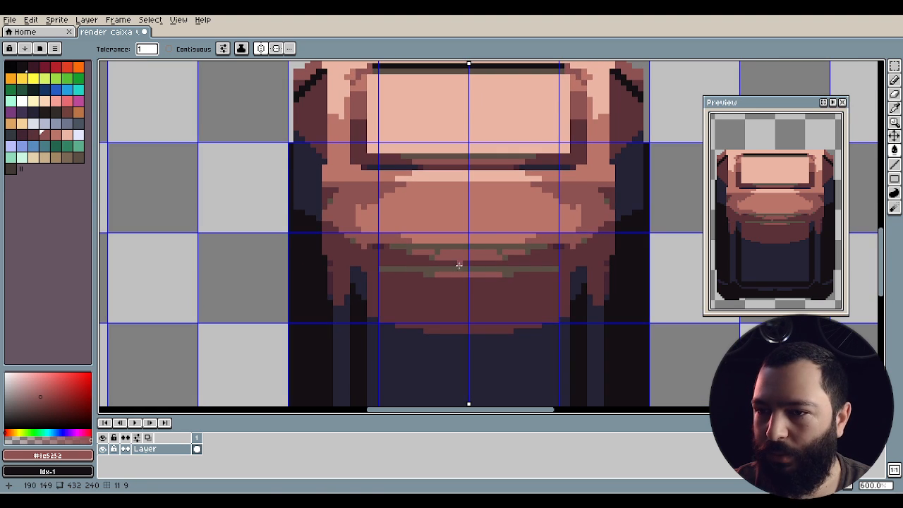
Use the Line tool in #8e5252 to clean the stray olive-gray pixels below the oval and widen the strip under the lower olive-gray line.
{"action": "left_click", "coordinate": [895, 167]}
{"action": "scroll", "coordinate": [346, 287], "scroll_direction": "up", "scroll_amount": 1}
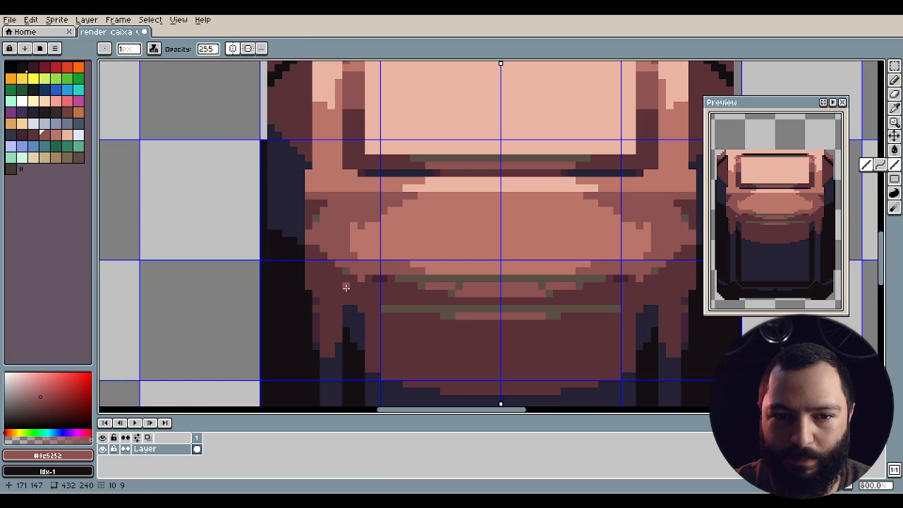
{"action": "key", "text": "alt"}
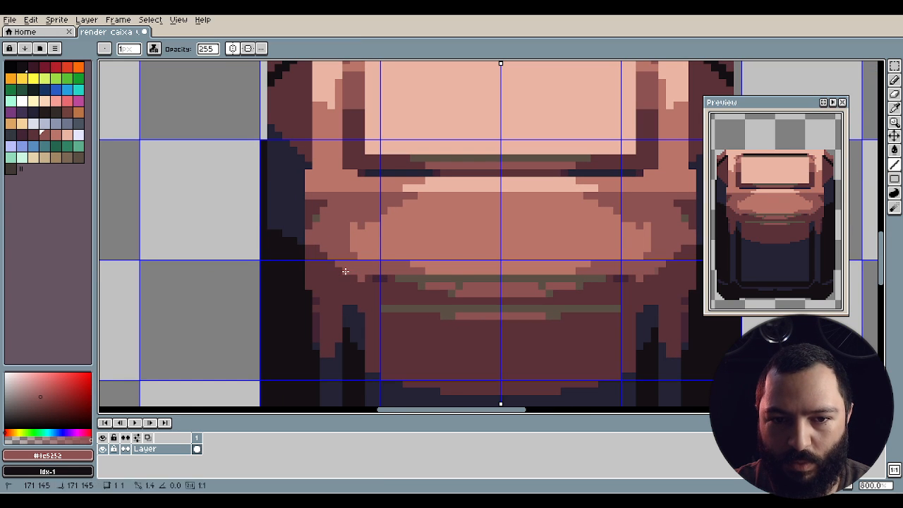
{"action": "key", "text": "alt"}
{"action": "left_click_drag", "start_coordinate": [422, 284], "coordinate": [447, 323]}
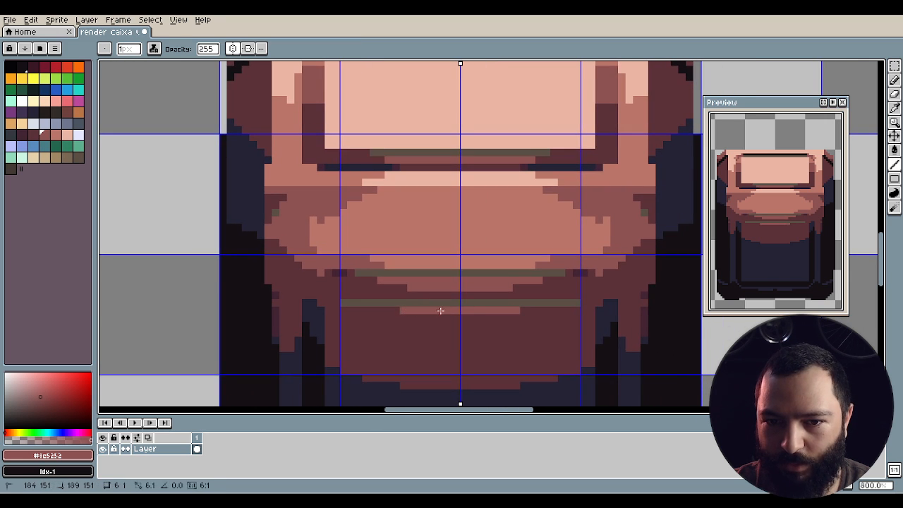
{"action": "left_click_drag", "start_coordinate": [364, 310], "coordinate": [429, 311]}
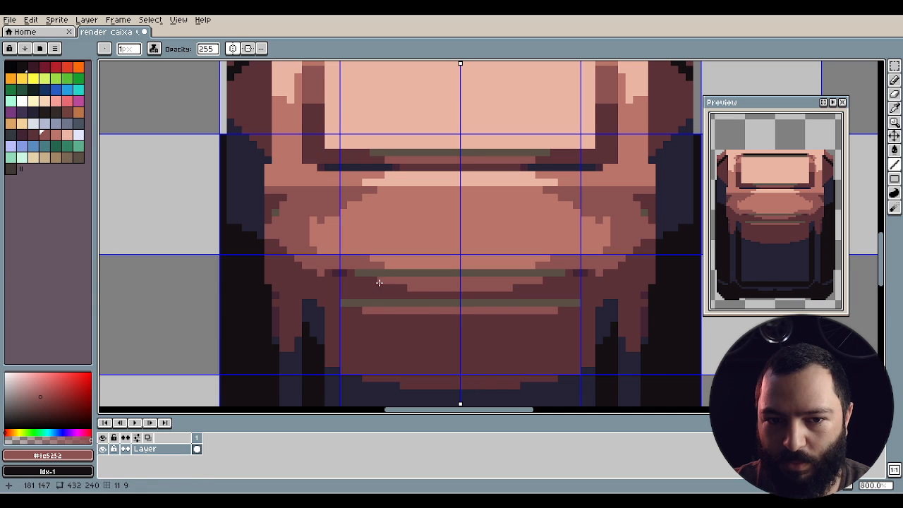
Cover the stray dark and olive pixels at the ends of the seam below the oval and on the body's sides using the surrounding browns.
{"action": "left_click", "coordinate": [340, 272], "text": "alt"}
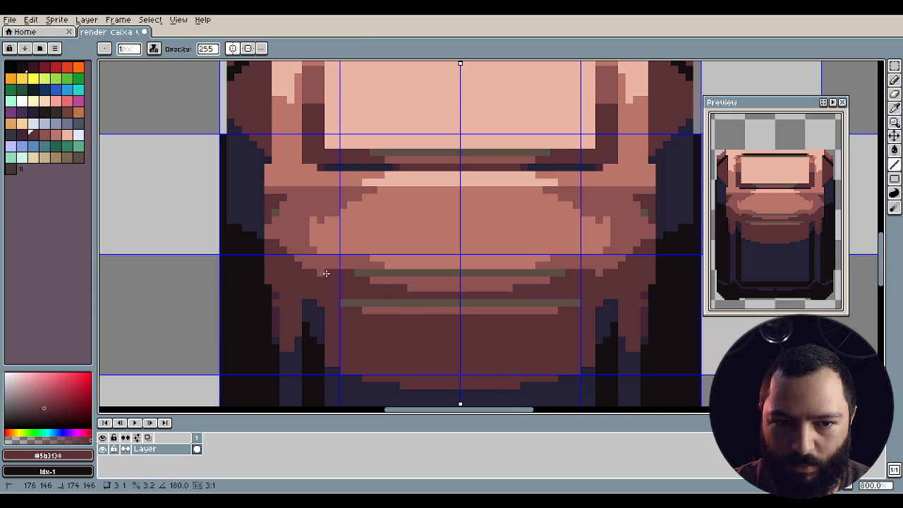
{"action": "left_click", "coordinate": [321, 273]}
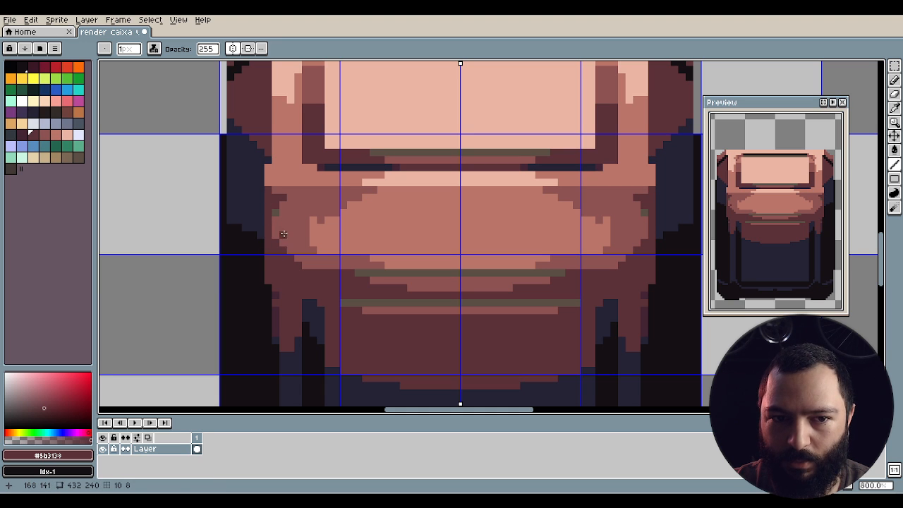
{"action": "scroll", "coordinate": [337, 264], "scroll_direction": "up", "scroll_amount": 3}
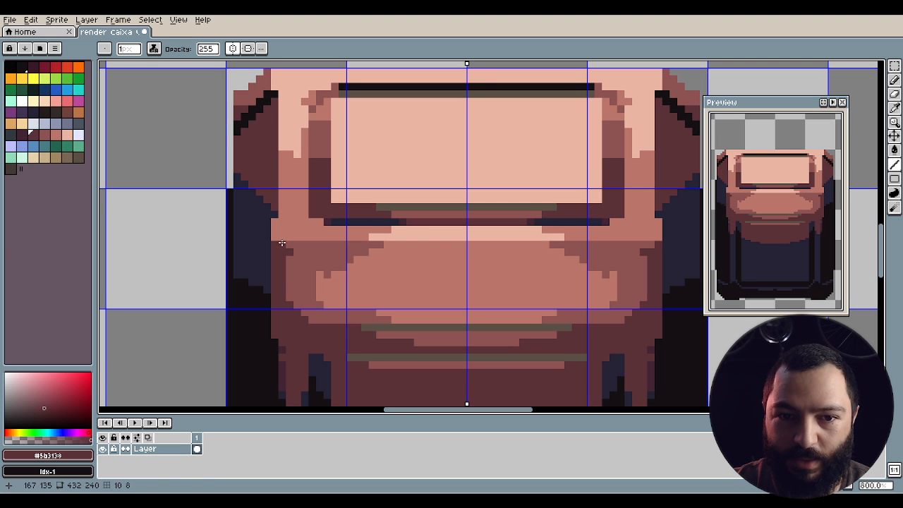
Extend the pale #e9b5a3 highlight above the oval toward both sides and thin its middle to one row with #ba756a.
{"action": "left_click", "coordinate": [403, 226], "text": "alt"}
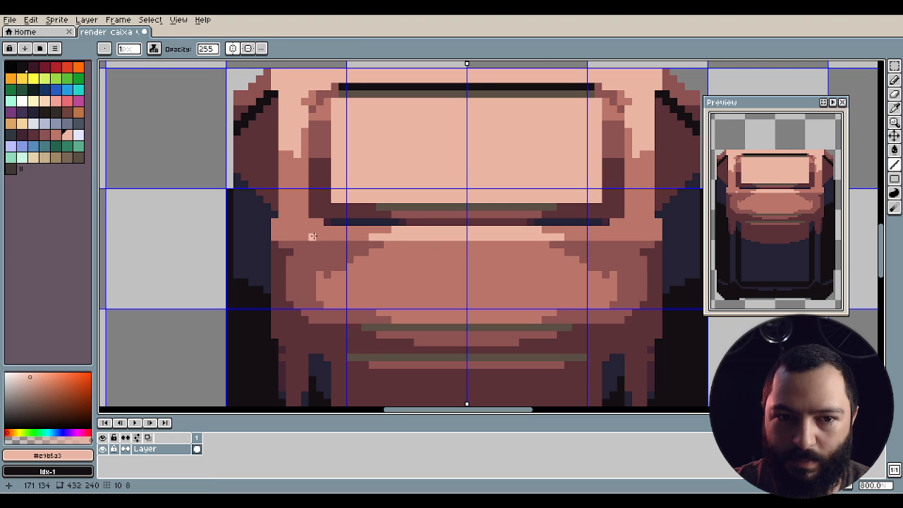
{"action": "left_click_drag", "start_coordinate": [304, 236], "coordinate": [372, 237]}
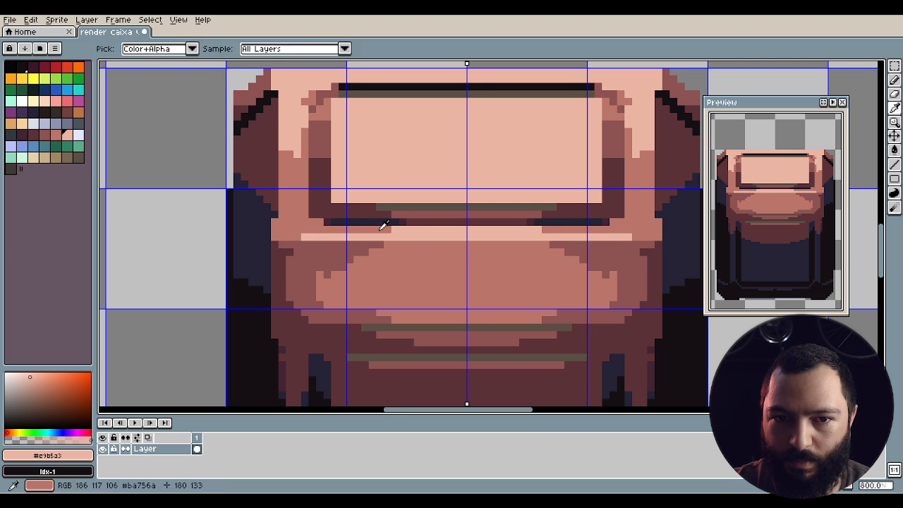
{"action": "left_click", "coordinate": [397, 229], "text": "alt"}
{"action": "key", "text": "alt"}
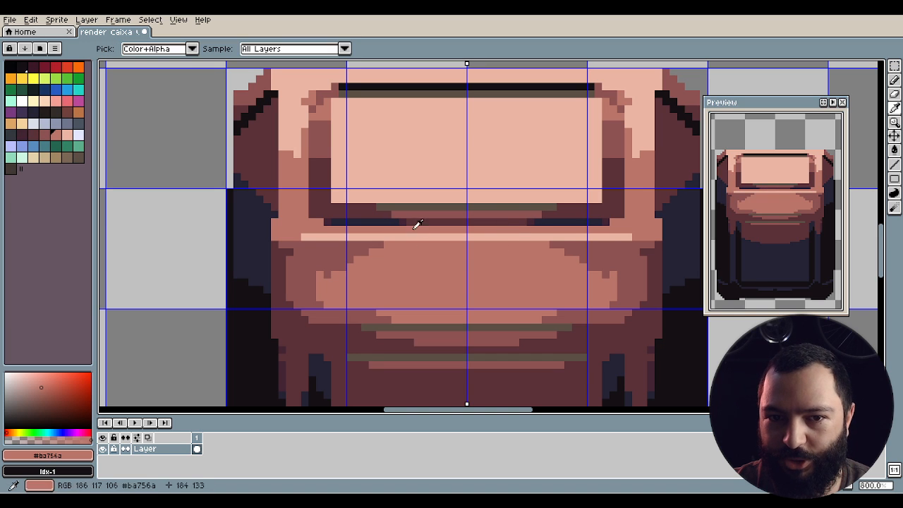
Recolor part of the dark seam under the panel with #422433 and lengthen the olive line above it with #5a4e44.
{"action": "left_click", "coordinate": [407, 217], "text": "alt"}
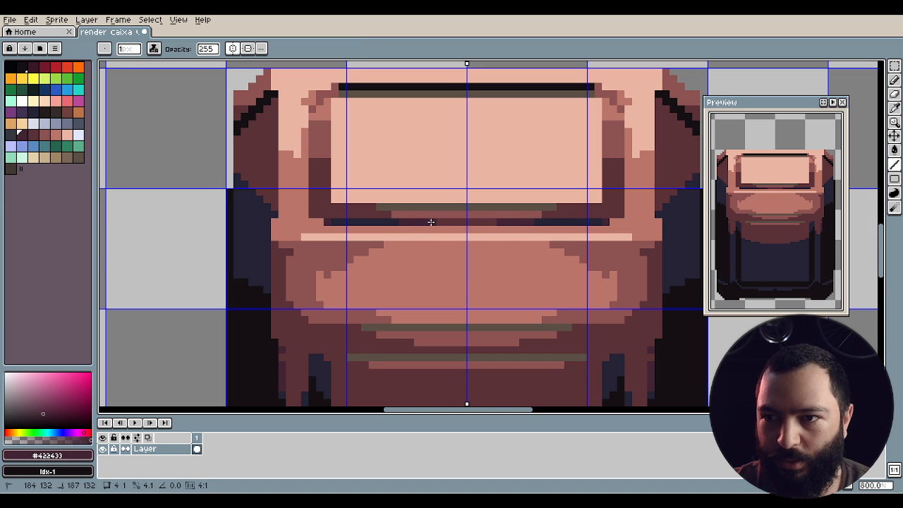
{"action": "left_click_drag", "start_coordinate": [446, 252], "coordinate": [459, 264]}
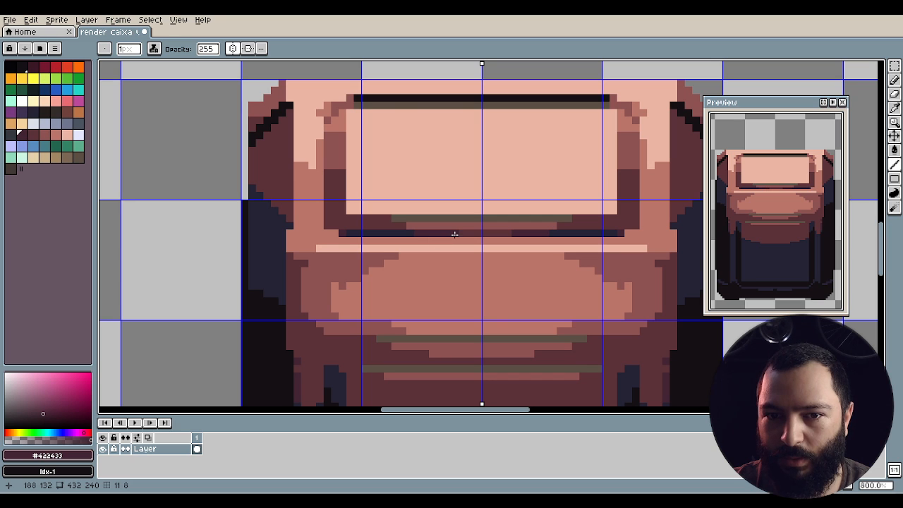
{"action": "left_click", "coordinate": [387, 219], "text": "alt"}
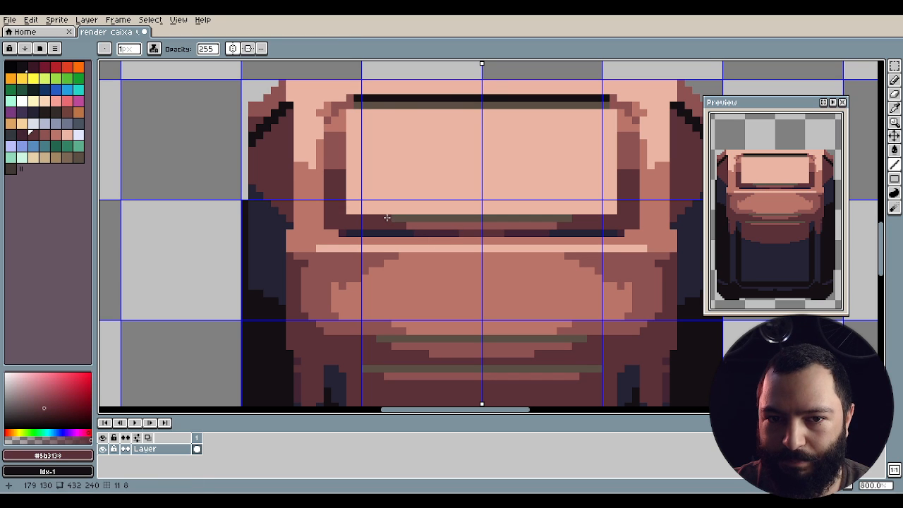
{"action": "left_click", "coordinate": [395, 218], "text": "alt"}
{"action": "left_click_drag", "start_coordinate": [378, 217], "coordinate": [395, 218]}
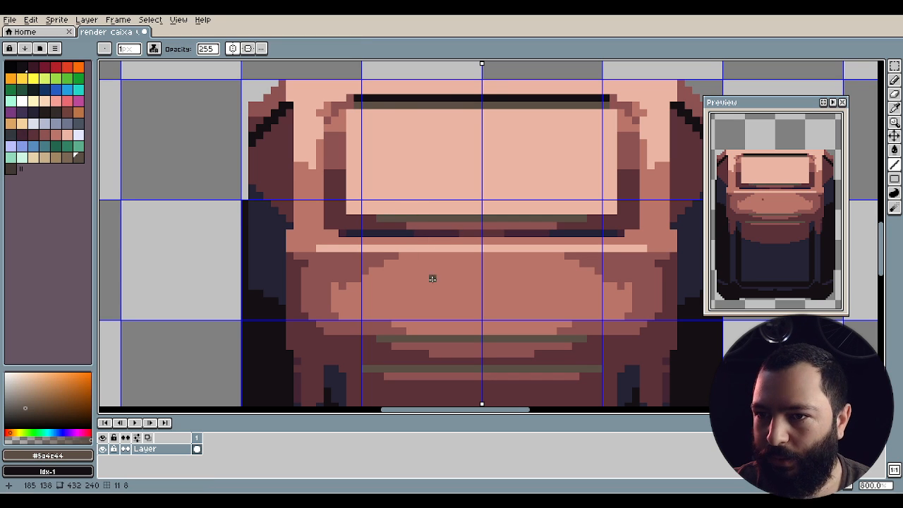
Smooth the side ends and lower edge of the lighter oval with #8e5252.
{"action": "left_click", "coordinate": [330, 288], "text": "alt"}
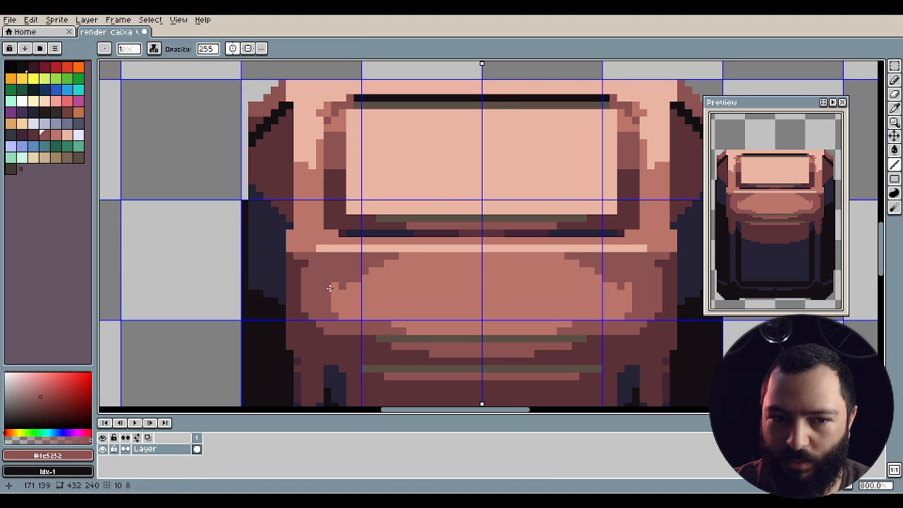
{"action": "left_click_drag", "start_coordinate": [336, 286], "coordinate": [331, 314]}
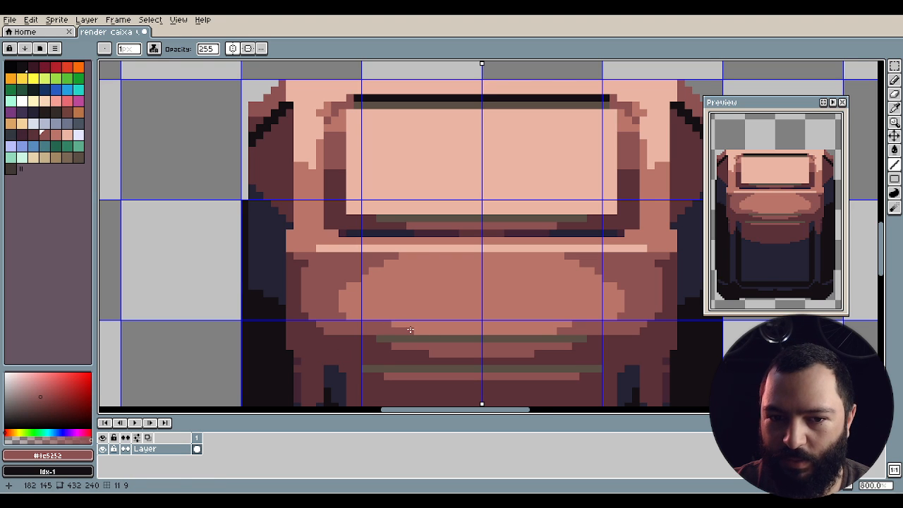
{"action": "left_click_drag", "start_coordinate": [553, 332], "coordinate": [516, 329]}
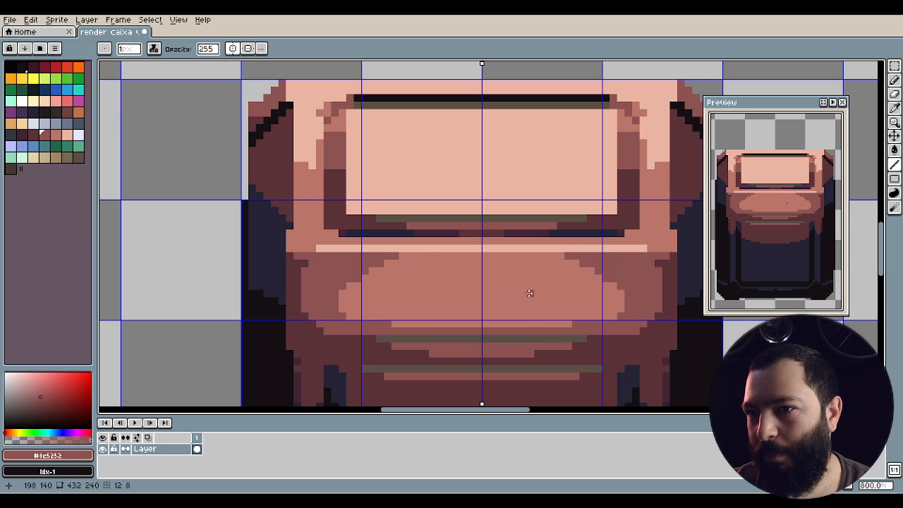
Touch up the pixels at the oval section's upper corners and side edges with #8e5252 and #ba756a.
{"action": "left_click", "coordinate": [310, 261], "text": "alt"}
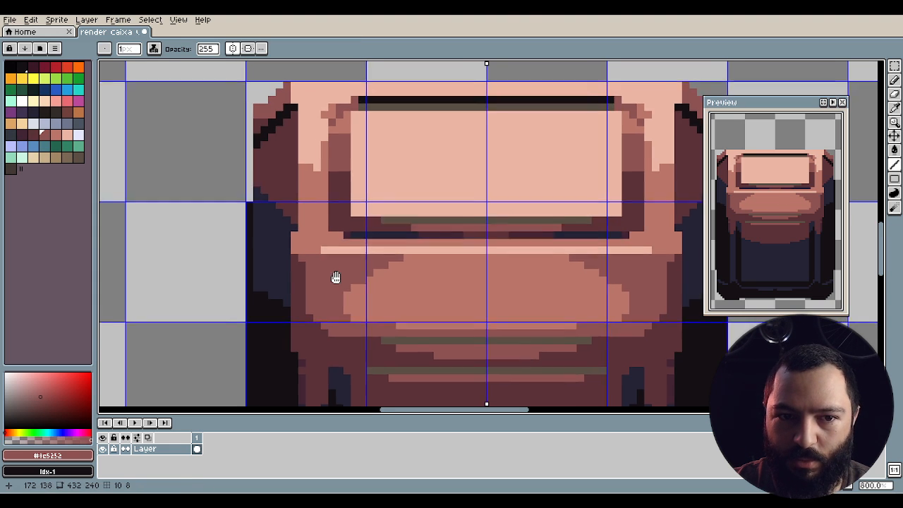
{"action": "scroll", "coordinate": [317, 279], "scroll_direction": "up", "scroll_amount": 1}
{"action": "left_click", "coordinate": [298, 259], "text": "alt"}
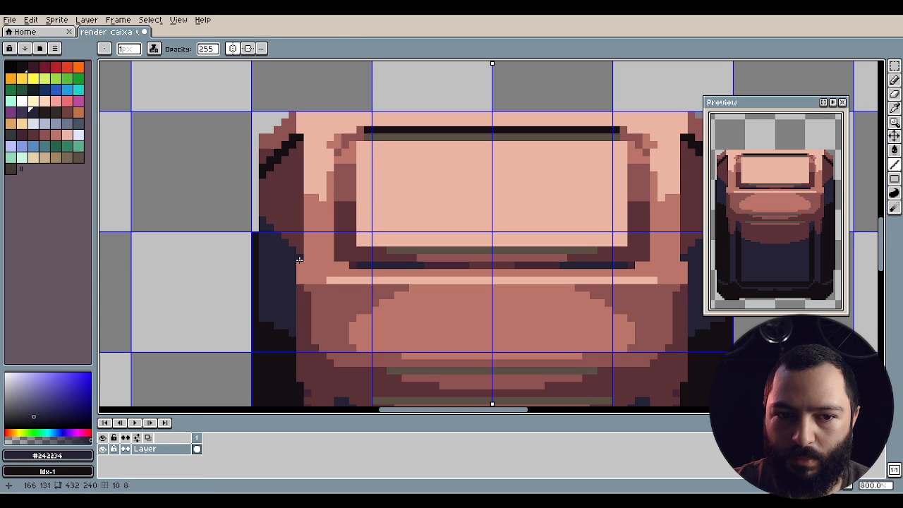
{"action": "left_click", "coordinate": [308, 266], "text": "alt"}
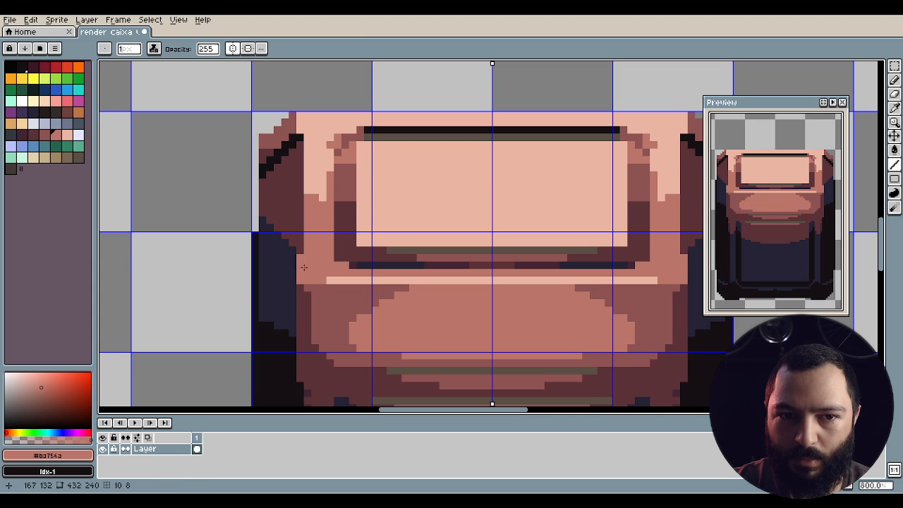
Draw a one-pixel #422433 shadow column up the outer side edges of the oval section.
{"action": "scroll", "coordinate": [304, 267], "scroll_direction": "down", "scroll_amount": 3}
{"action": "left_click", "coordinate": [298, 322], "text": "alt"}
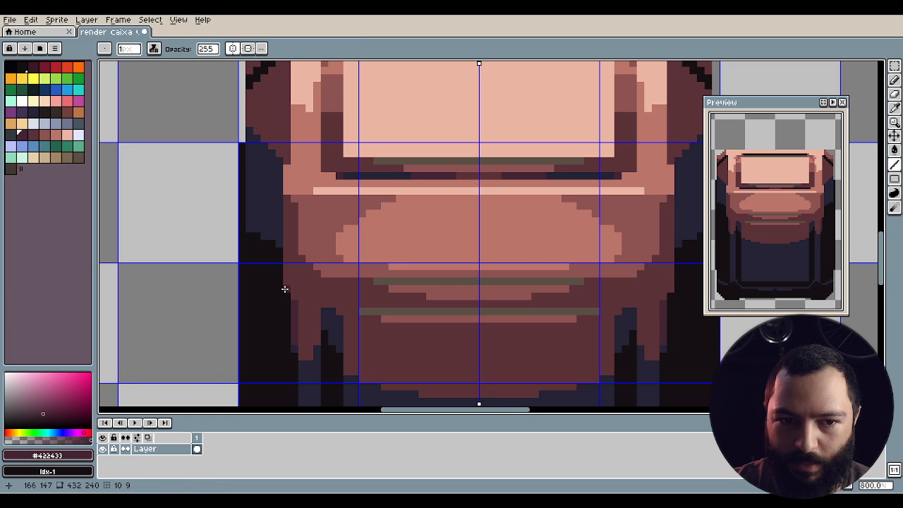
{"action": "left_click_drag", "start_coordinate": [284, 290], "coordinate": [284, 158]}
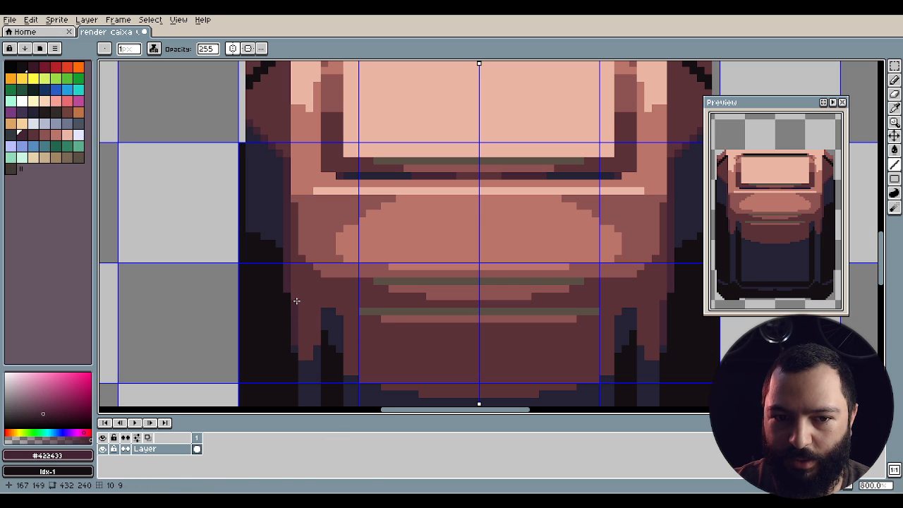
Shade the side edges of the lower center section and the ends of the seam under the panel with #422433.
{"action": "left_click_drag", "start_coordinate": [355, 318], "coordinate": [319, 252]}
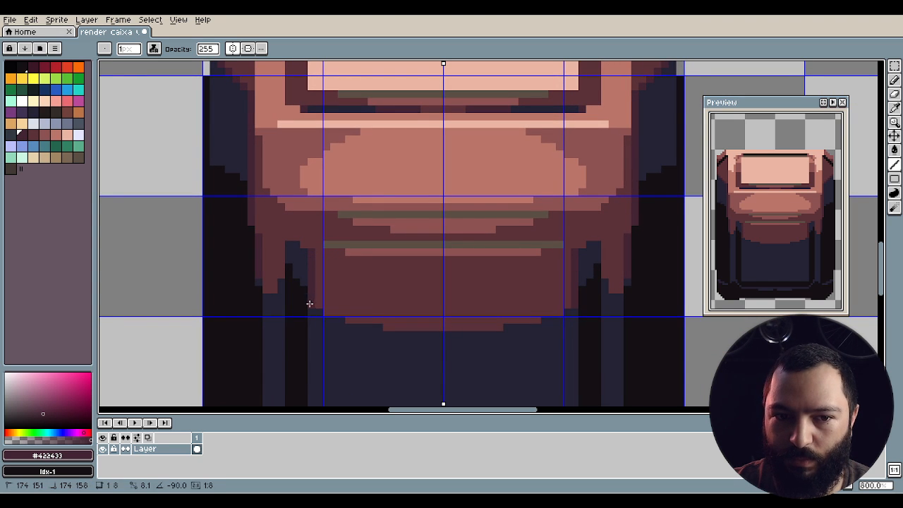
{"action": "scroll", "coordinate": [381, 232], "scroll_direction": "up", "scroll_amount": 2}
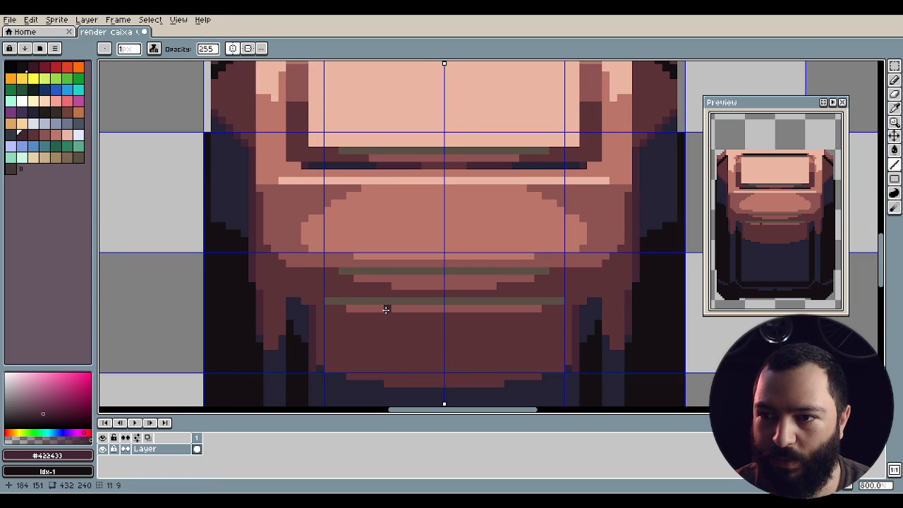
{"action": "scroll", "coordinate": [375, 308], "scroll_direction": "up", "scroll_amount": 4}
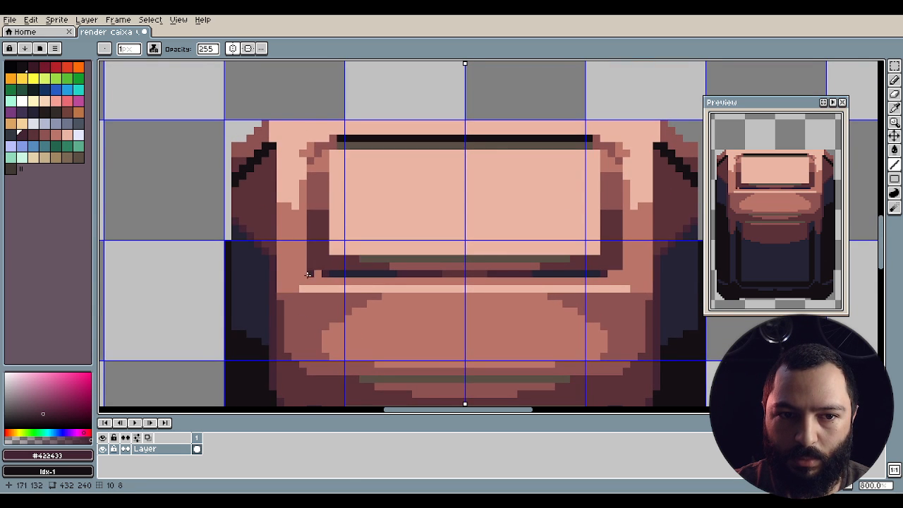
{"action": "left_click_drag", "start_coordinate": [308, 274], "coordinate": [311, 243]}
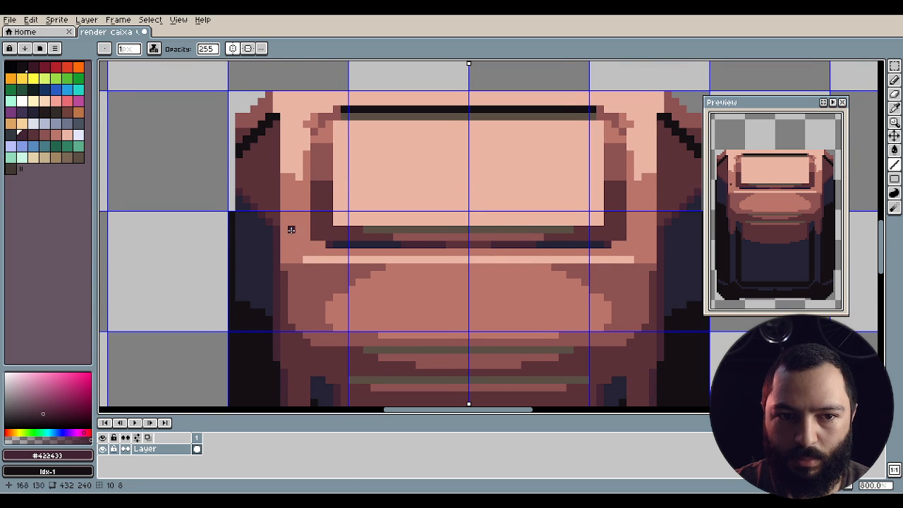
Draw a #8e5252 column up the outer edges of the lid on both sides, from the oval section to the top.
{"action": "left_click", "coordinate": [311, 278], "text": "alt"}
{"action": "scroll", "coordinate": [301, 288], "scroll_direction": "up", "scroll_amount": 1}
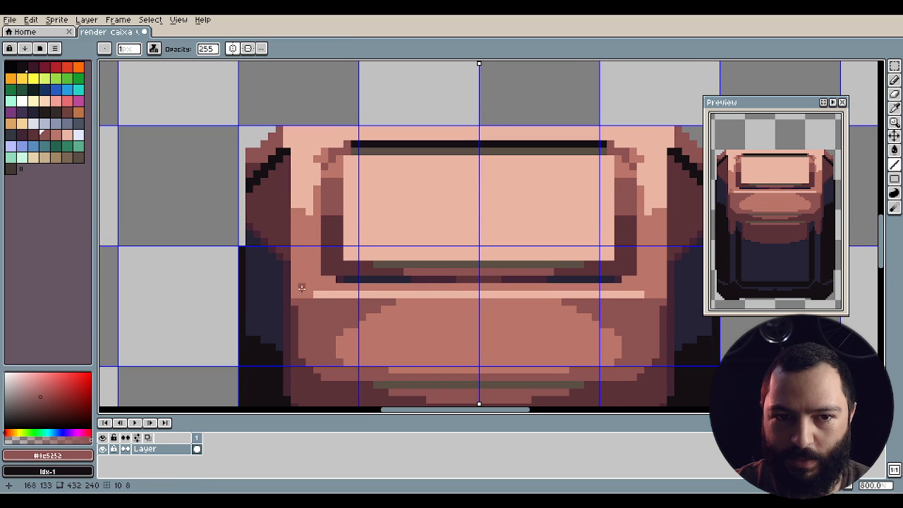
{"action": "left_click", "coordinate": [283, 211], "text": "alt"}
{"action": "left_click", "coordinate": [309, 213], "text": "alt"}
{"action": "left_click", "coordinate": [317, 305], "text": "alt"}
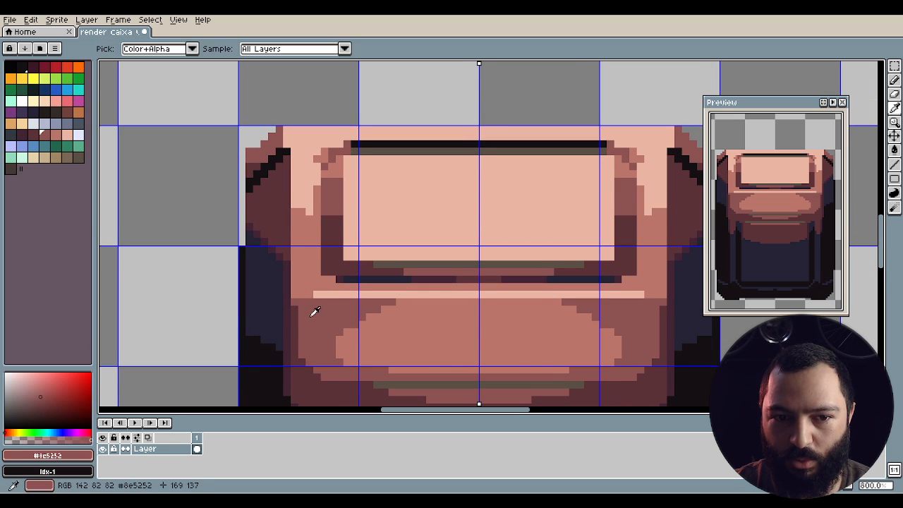
{"action": "mouse_move", "coordinate": [293, 293]}
{"action": "left_mouse_down"}
{"action": "mouse_move", "coordinate": [295, 153]}
{"action": "mouse_move", "coordinate": [284, 139]}
{"action": "left_mouse_up"}
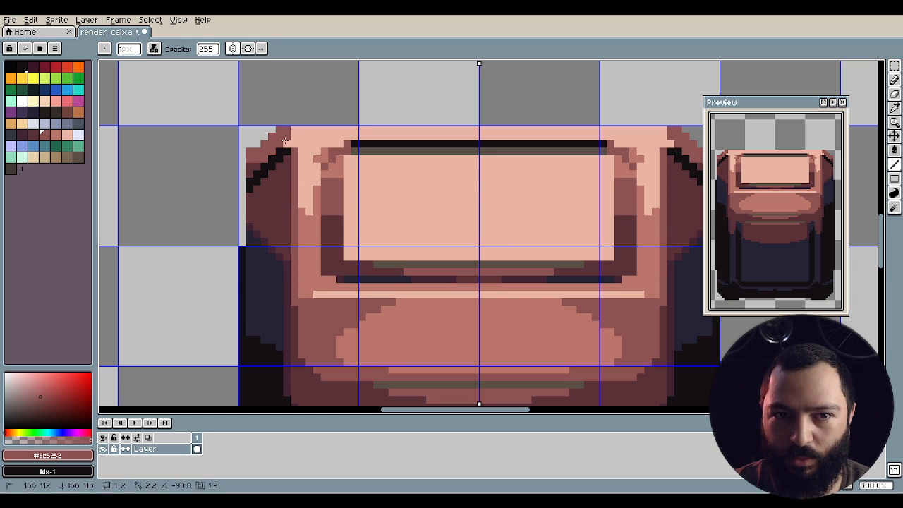
Soften the top of the side edge columns with #ba756a and draw a one-pixel line in that color across the lid's top edge.
{"action": "left_click", "coordinate": [310, 235], "text": "alt"}
{"action": "left_click_drag", "start_coordinate": [293, 133], "coordinate": [293, 136]}
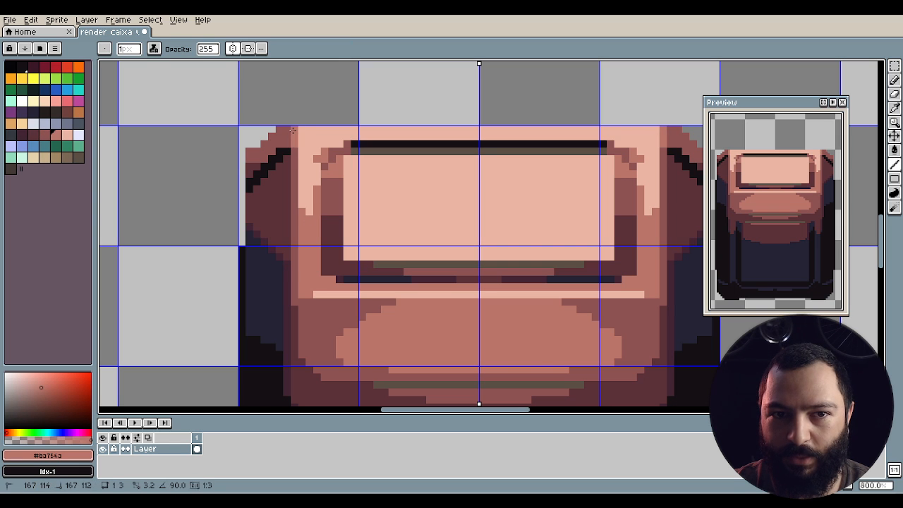
{"action": "left_click_drag", "start_coordinate": [349, 279], "coordinate": [336, 254]}
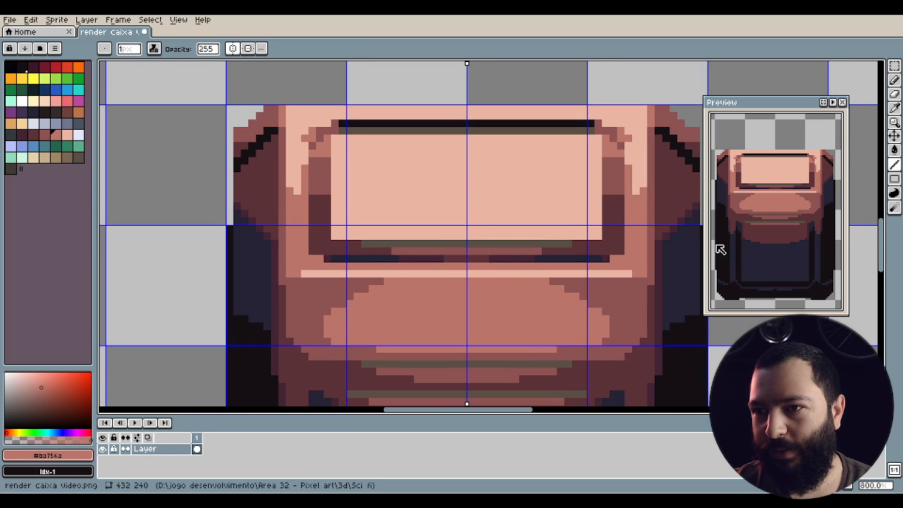
{"action": "left_click_drag", "start_coordinate": [395, 240], "coordinate": [398, 262]}
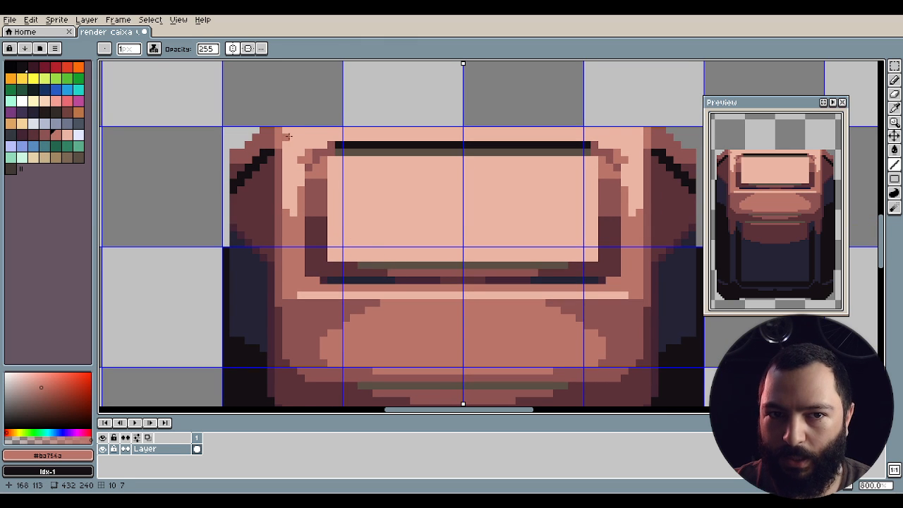
{"action": "key", "text": "alt"}
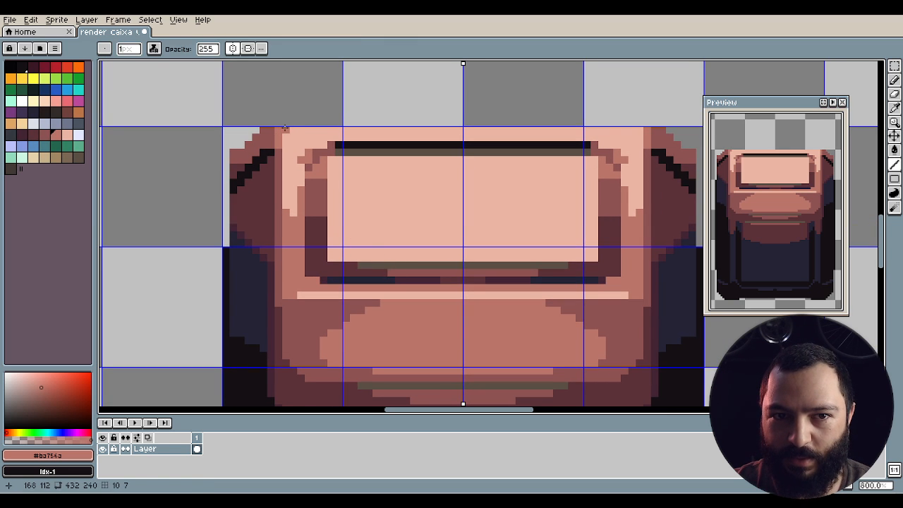
{"action": "mouse_move", "coordinate": [285, 128]}
{"action": "left_mouse_down"}
{"action": "mouse_move", "coordinate": [380, 124]}
{"action": "mouse_move", "coordinate": [498, 137]}
{"action": "left_mouse_up"}
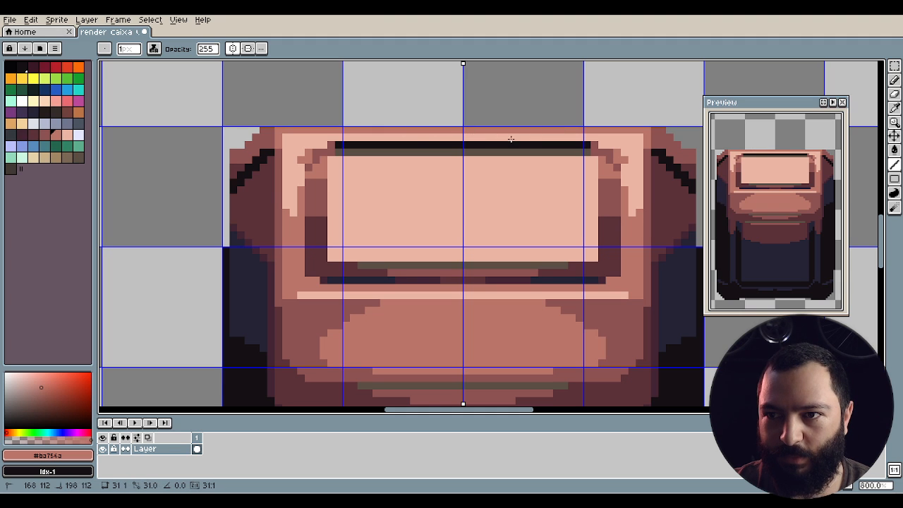
Outline the panel frame's upper corners in #141013 and run a #242234 line down the upper part of its sides.
{"action": "key", "text": "alt"}
{"action": "left_click", "coordinate": [349, 138]}
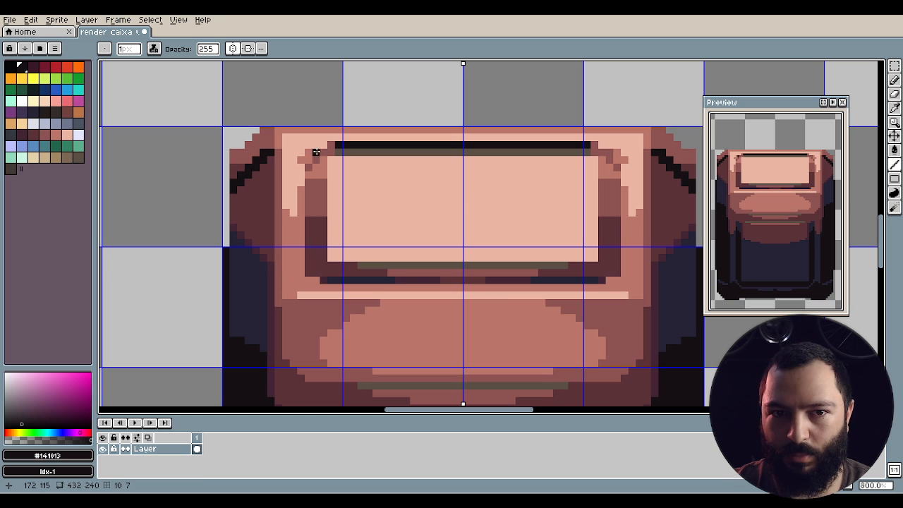
{"action": "mouse_move", "coordinate": [334, 141]}
{"action": "left_mouse_down"}
{"action": "mouse_move", "coordinate": [315, 153]}
{"action": "mouse_move", "coordinate": [304, 188]}
{"action": "mouse_move", "coordinate": [301, 175]}
{"action": "mouse_move", "coordinate": [308, 197]}
{"action": "left_mouse_up"}
{"action": "left_click", "coordinate": [302, 184], "text": "alt"}
{"action": "left_click", "coordinate": [309, 176], "text": "alt"}
{"action": "left_click", "coordinate": [309, 160]}
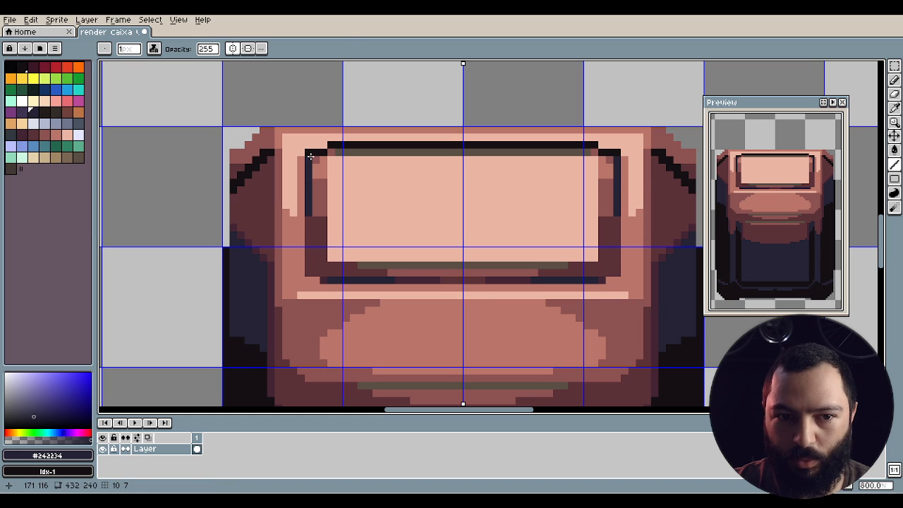
Continue the frame's side outlines down to the lower corners in #422433 and recolor the upper corner pixels with #242234.
{"action": "left_click", "coordinate": [274, 317], "text": "alt"}
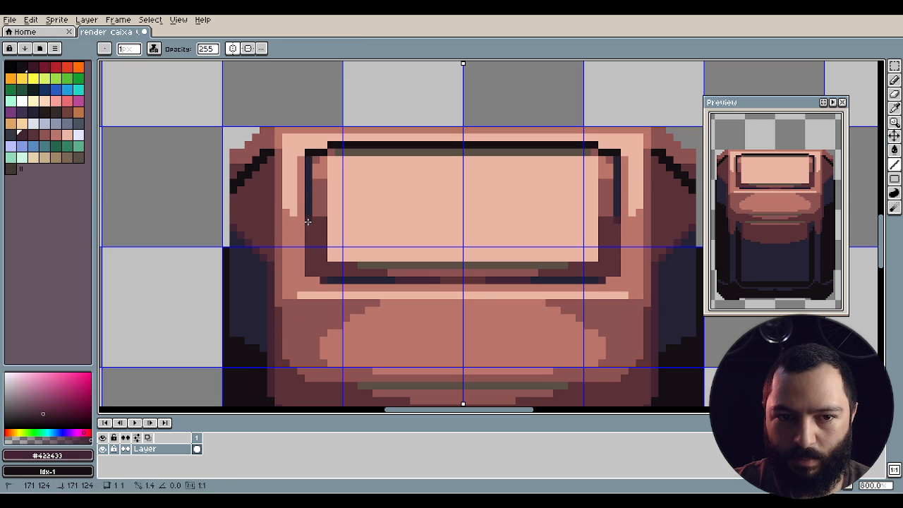
{"action": "left_click_drag", "start_coordinate": [307, 222], "coordinate": [306, 272]}
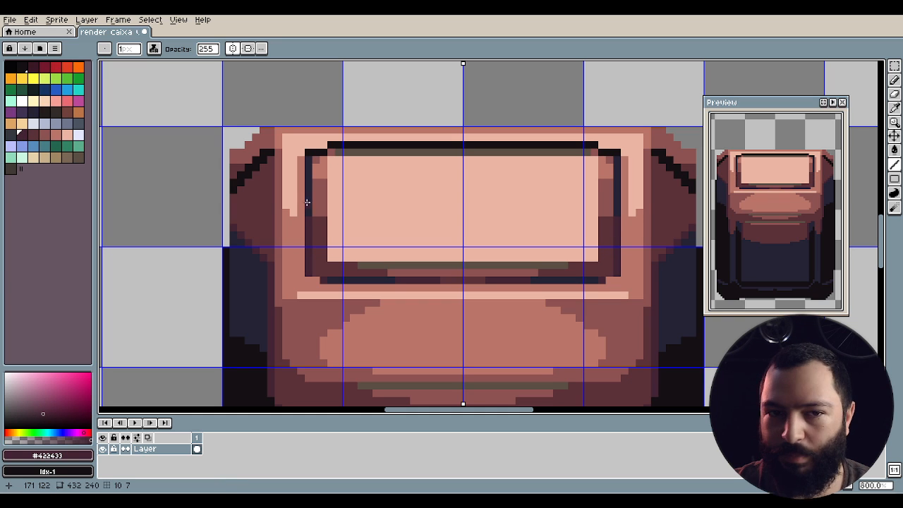
{"action": "left_click", "coordinate": [311, 155], "text": "alt"}
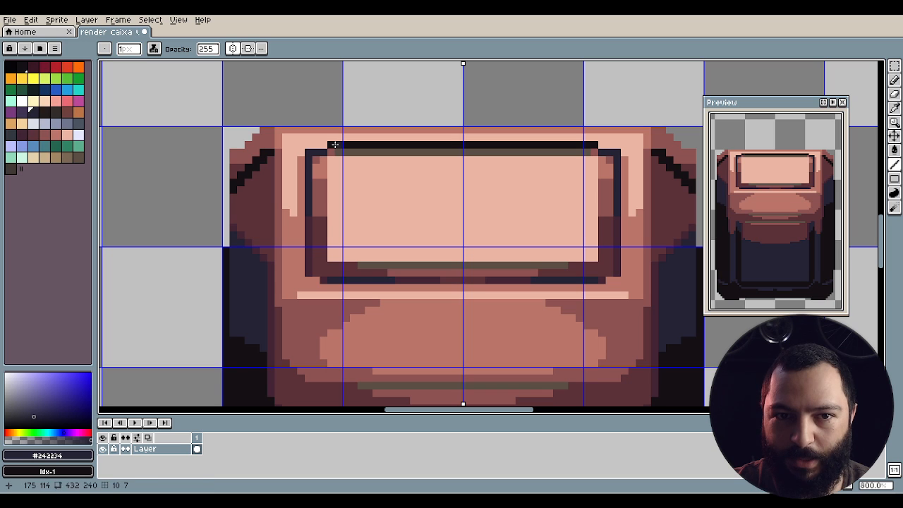
Round the panel frame's outline by clearing its upper corner pixels with #ba756a and filling its lower corners with #422433.
{"action": "left_click", "coordinate": [302, 167], "text": "alt"}
{"action": "left_click", "coordinate": [309, 152]}
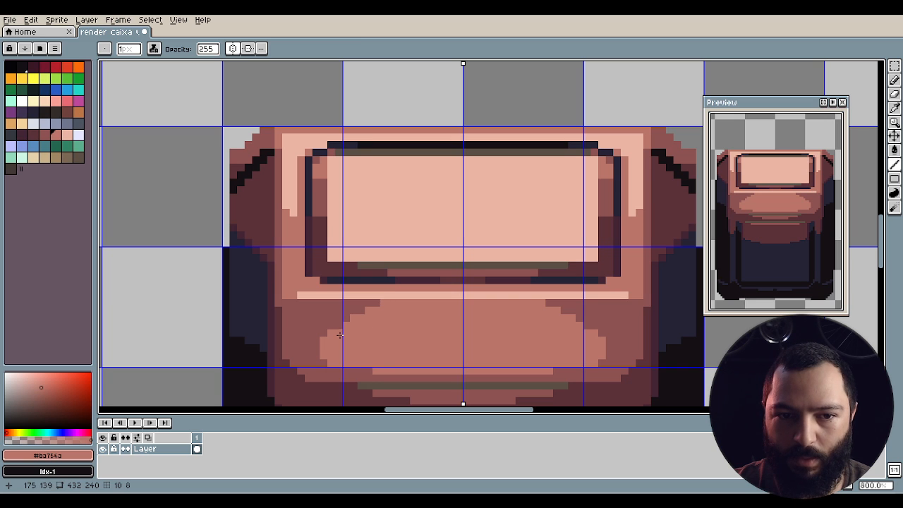
{"action": "key", "text": "alt"}
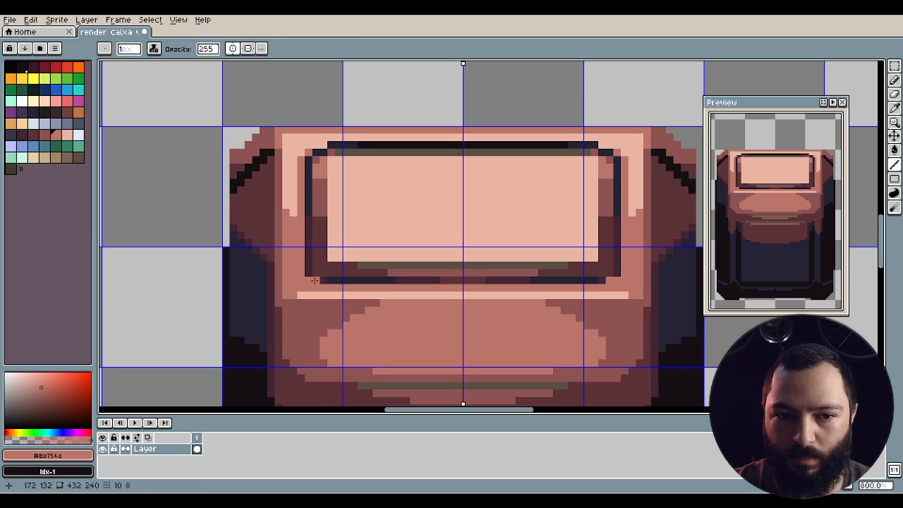
{"action": "left_click", "coordinate": [308, 266], "text": "alt"}
{"action": "left_click", "coordinate": [317, 281]}
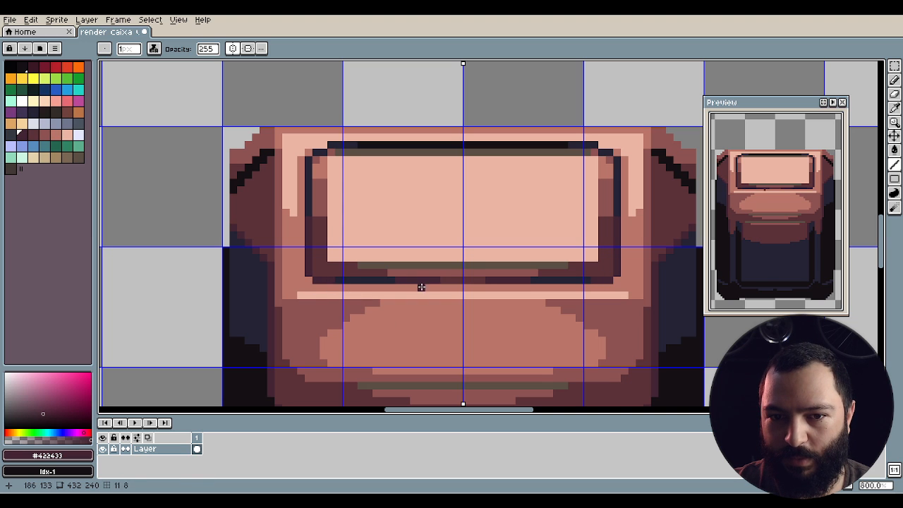
{"action": "left_click", "coordinate": [458, 362]}
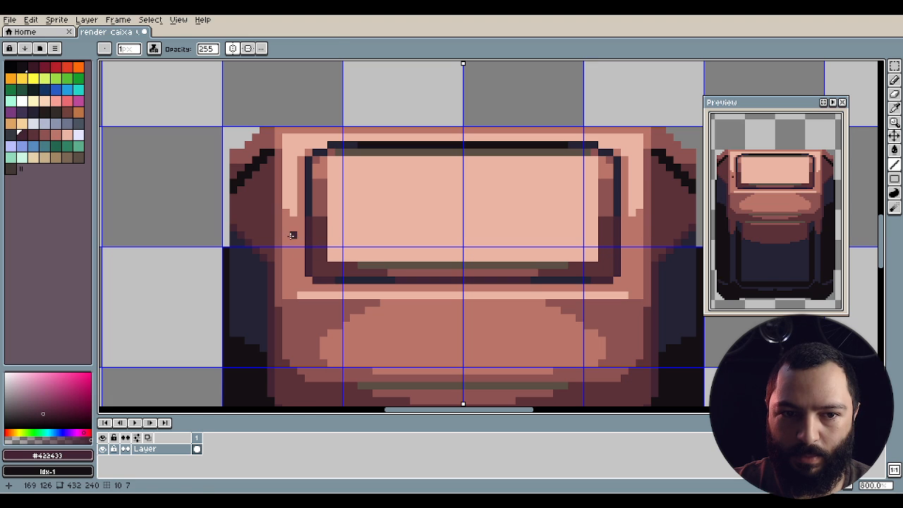
Thicken the inner shading by one pixel along the panel's lower sides and extend it into the lower corners.
{"action": "left_click", "coordinate": [323, 223], "text": "alt"}
{"action": "left_click_drag", "start_coordinate": [330, 219], "coordinate": [331, 262]}
{"action": "left_click", "coordinate": [352, 259]}
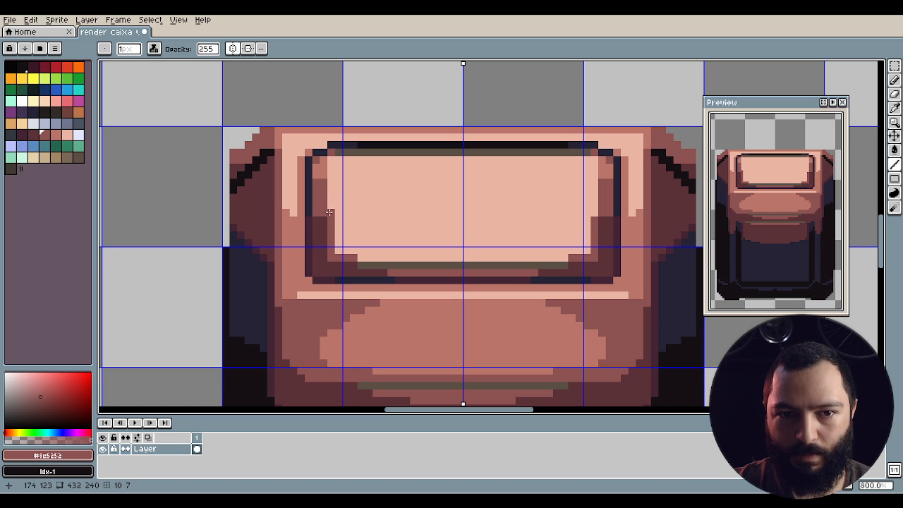
Draw a one-pixel #ba756a column up the panel's upper inner sides and touch up the upper corner pixels with #8e5252.
{"action": "key", "text": "alt"}
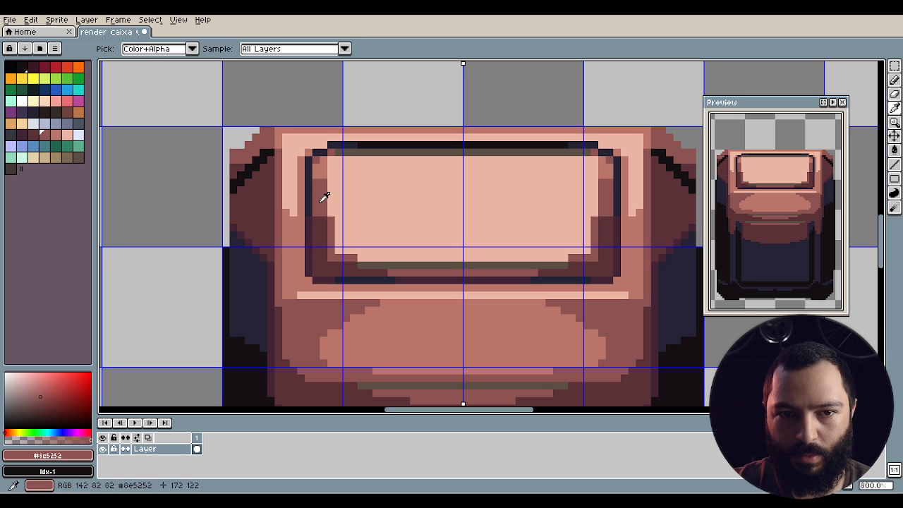
{"action": "key", "text": "alt"}
{"action": "left_click", "coordinate": [297, 225], "text": "alt"}
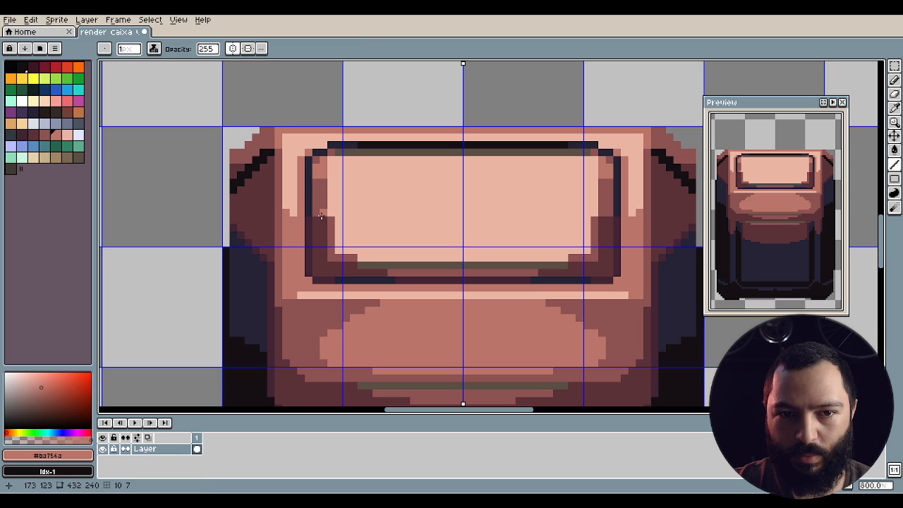
{"action": "left_click_drag", "start_coordinate": [330, 212], "coordinate": [330, 182]}
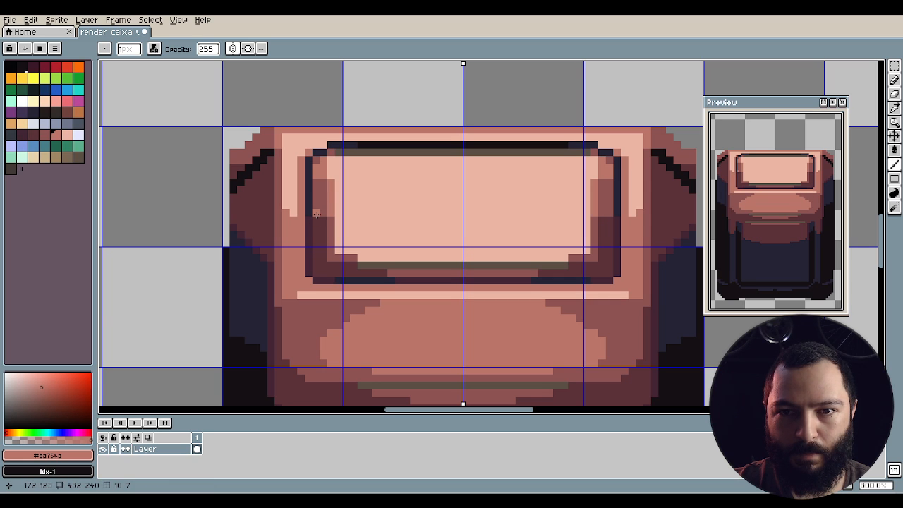
{"action": "left_click_drag", "start_coordinate": [332, 156], "coordinate": [327, 178]}
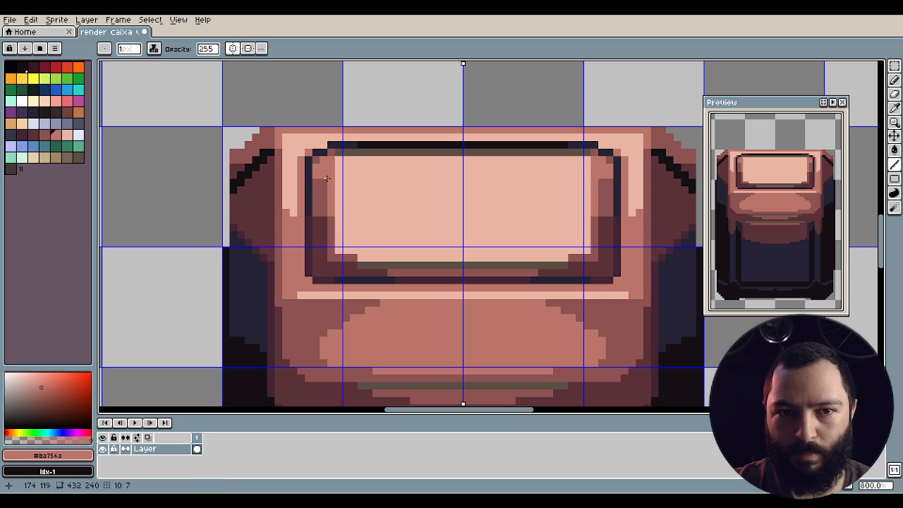
{"action": "left_click", "coordinate": [330, 154], "text": "alt"}
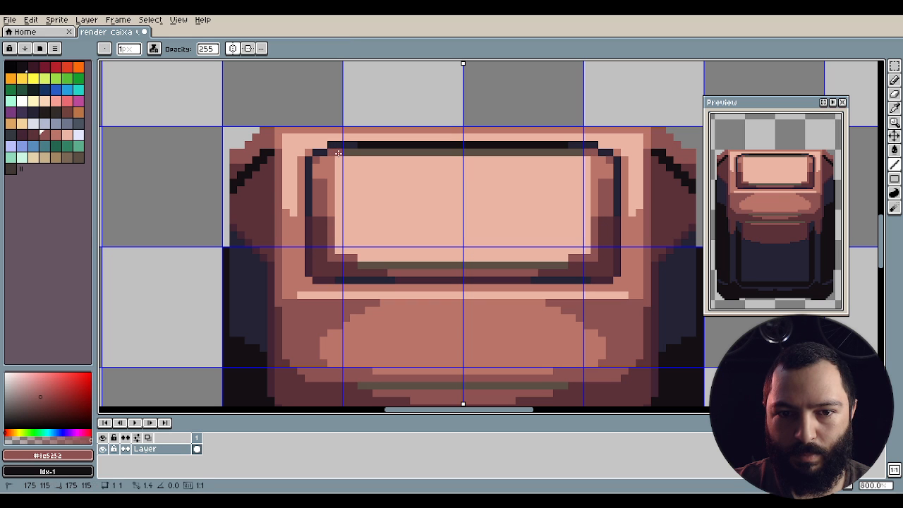
Draw a centered #5a4e44 line directly under the light seam, just above the oval section.
{"action": "left_click_drag", "start_coordinate": [361, 271], "coordinate": [348, 241]}
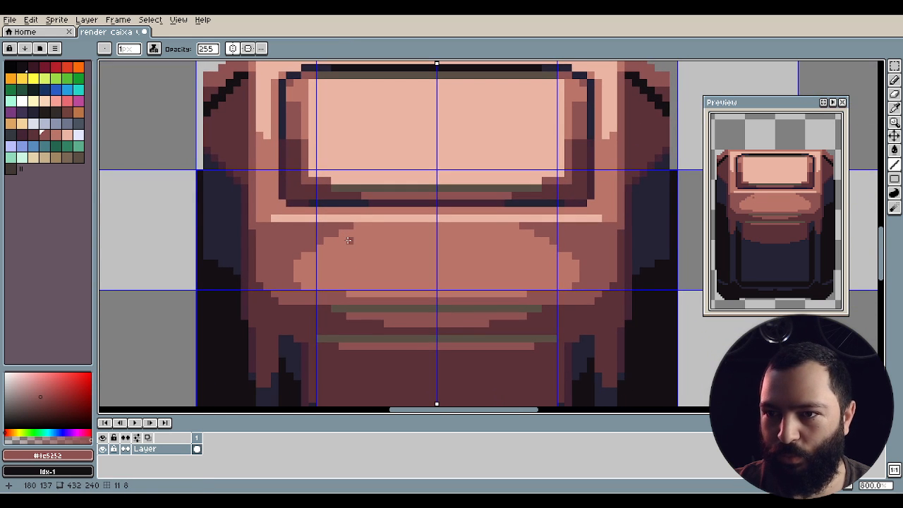
{"action": "left_click", "coordinate": [386, 308], "text": "alt"}
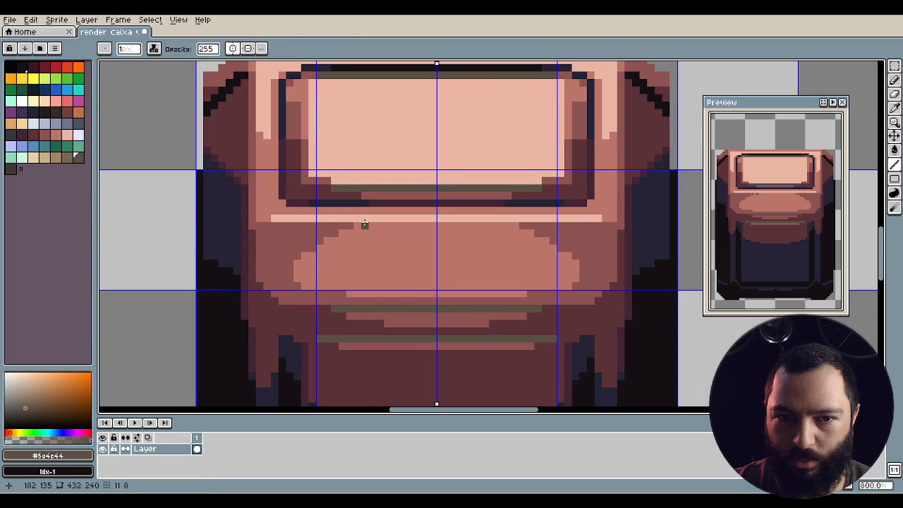
{"action": "left_click_drag", "start_coordinate": [359, 226], "coordinate": [516, 226]}
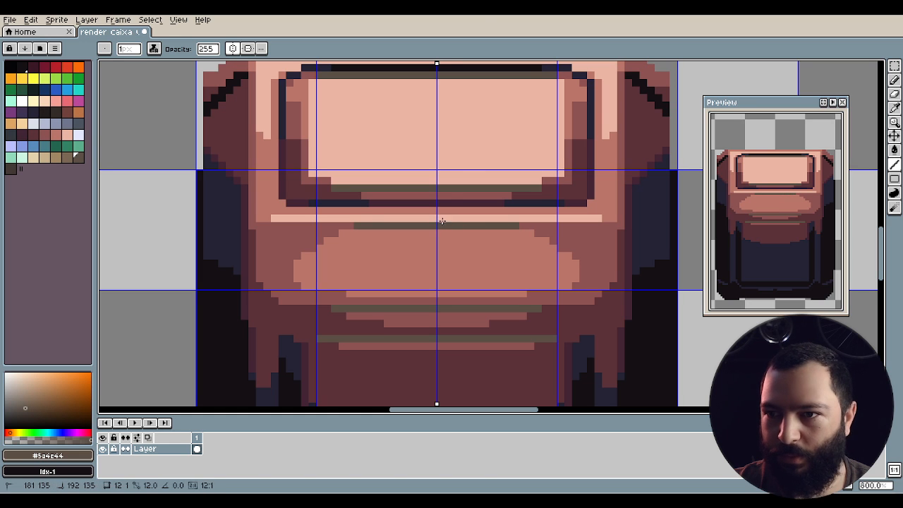
{"action": "scroll", "coordinate": [446, 263], "scroll_direction": "down", "scroll_amount": 1}
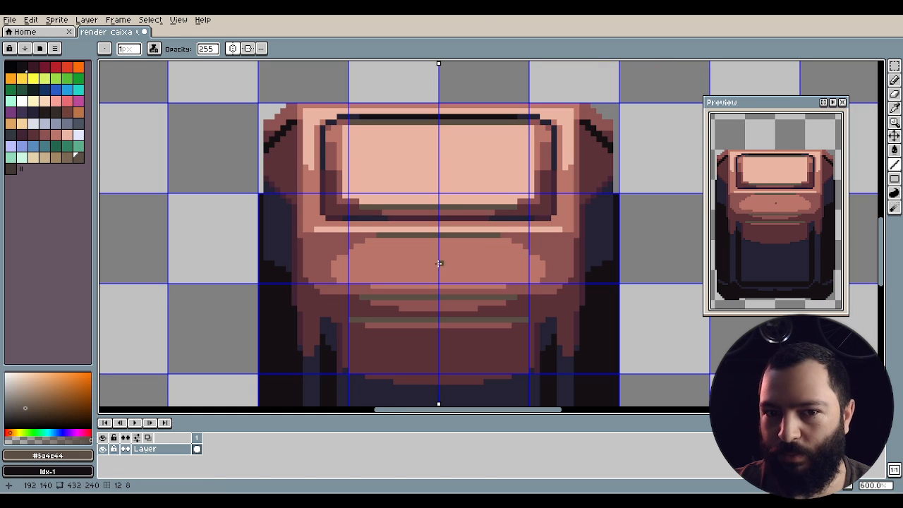
Round out the upper corners of the oval section with #ba756a.
{"action": "scroll", "coordinate": [372, 257], "scroll_direction": "up", "scroll_amount": 3}
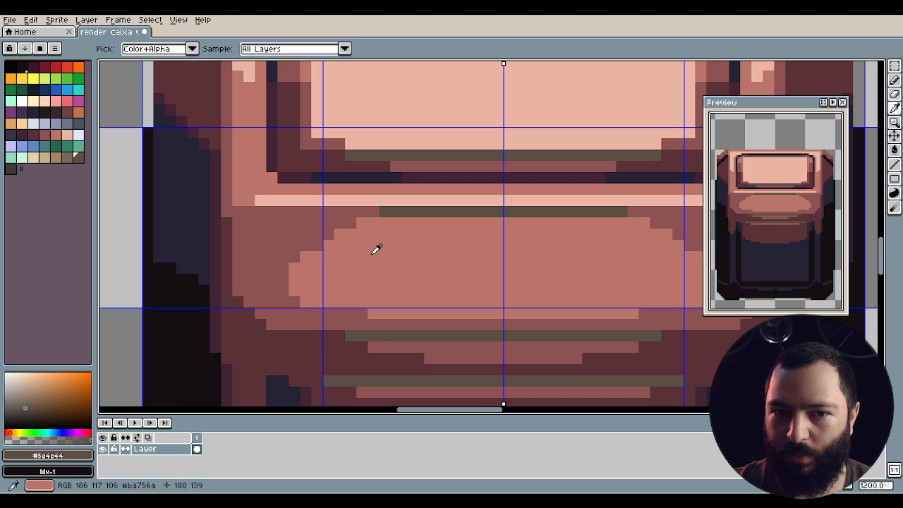
{"action": "left_click", "coordinate": [363, 248], "text": "alt"}
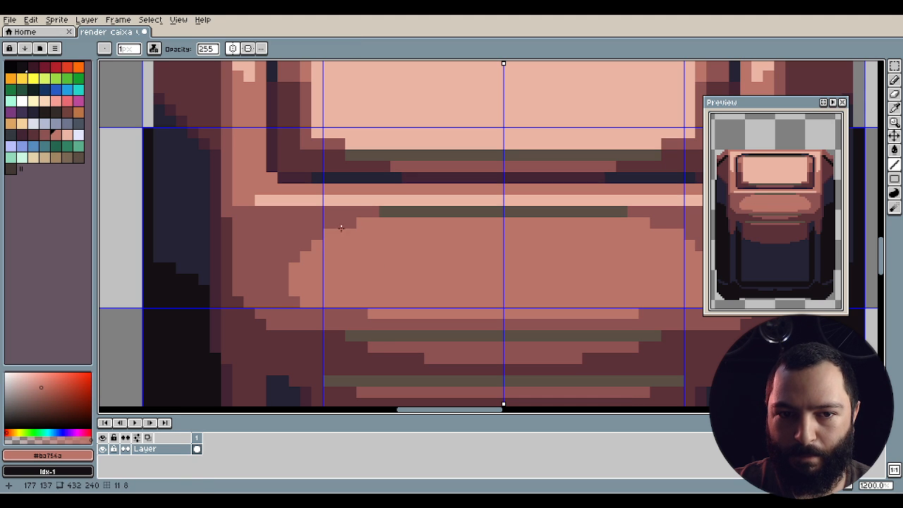
{"action": "scroll", "coordinate": [373, 269], "scroll_direction": "down", "scroll_amount": 2}
{"action": "scroll", "coordinate": [372, 270], "scroll_direction": "down", "scroll_amount": 1}
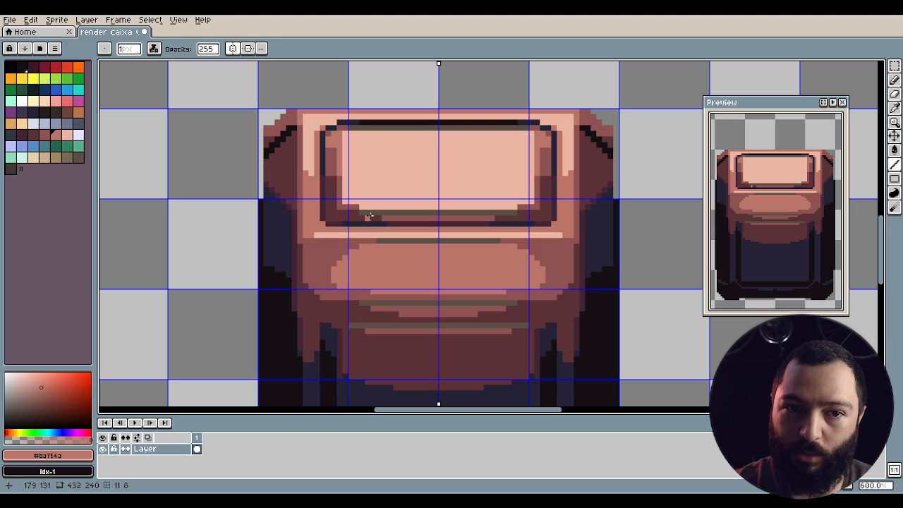
{"action": "scroll", "coordinate": [306, 162], "scroll_direction": "up", "scroll_amount": 2}
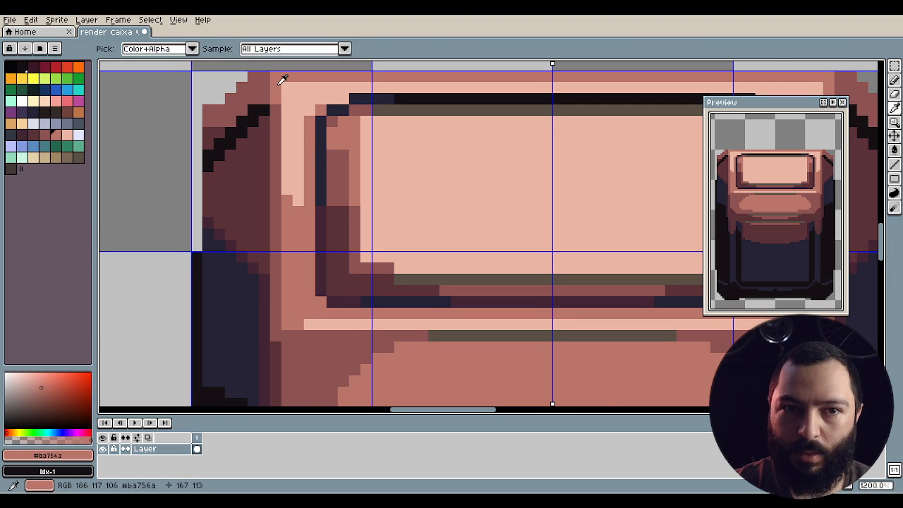
{"action": "scroll", "coordinate": [305, 121], "scroll_direction": "down", "scroll_amount": 2}
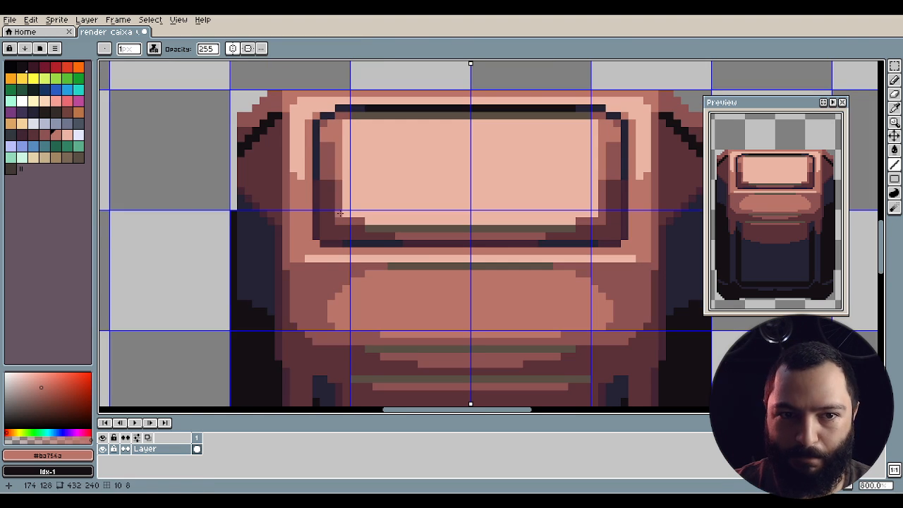
Place diagonal pairs of #e9b5a3 dither pixels below the light side columns of the lid, beside the panel frame.
{"action": "scroll", "coordinate": [300, 134], "scroll_direction": "up", "scroll_amount": 2}
{"action": "key", "text": "alt"}
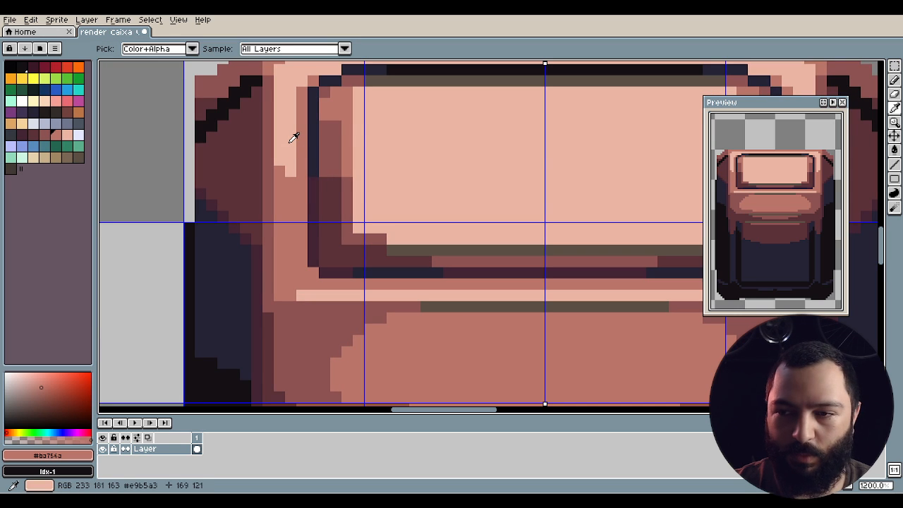
{"action": "left_click", "coordinate": [290, 141], "text": "alt"}
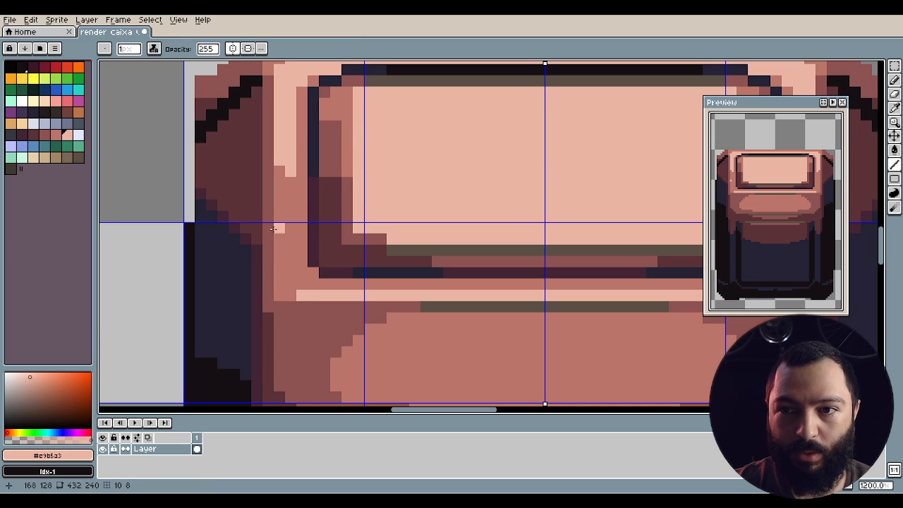
{"action": "left_click", "coordinate": [280, 205]}
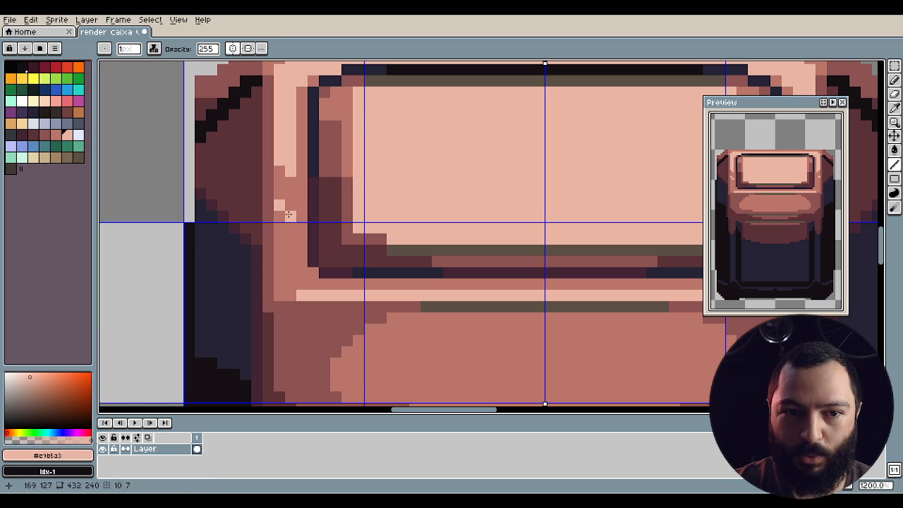
{"action": "left_click", "coordinate": [289, 215]}
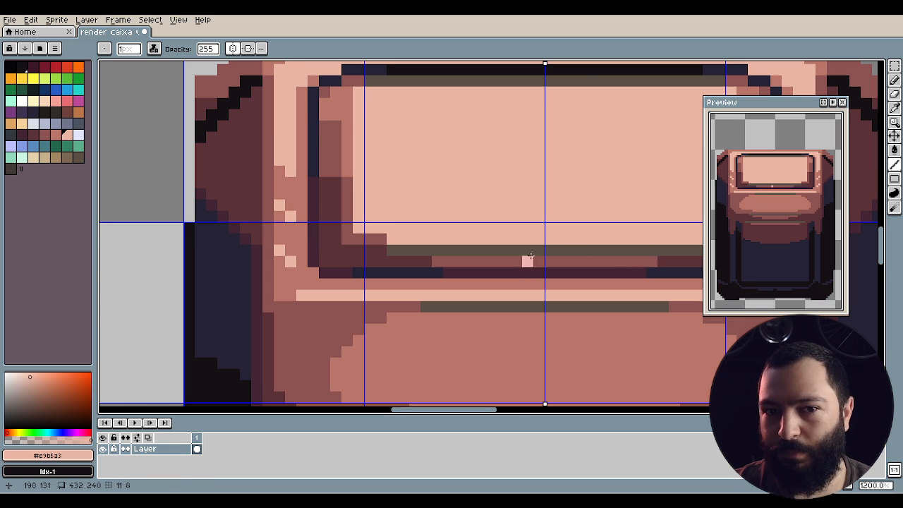
{"action": "scroll", "coordinate": [527, 259], "scroll_direction": "down", "scroll_amount": 2}
{"action": "left_click_drag", "start_coordinate": [513, 251], "coordinate": [446, 245]}
{"action": "scroll", "coordinate": [446, 244], "scroll_direction": "up", "scroll_amount": 1}
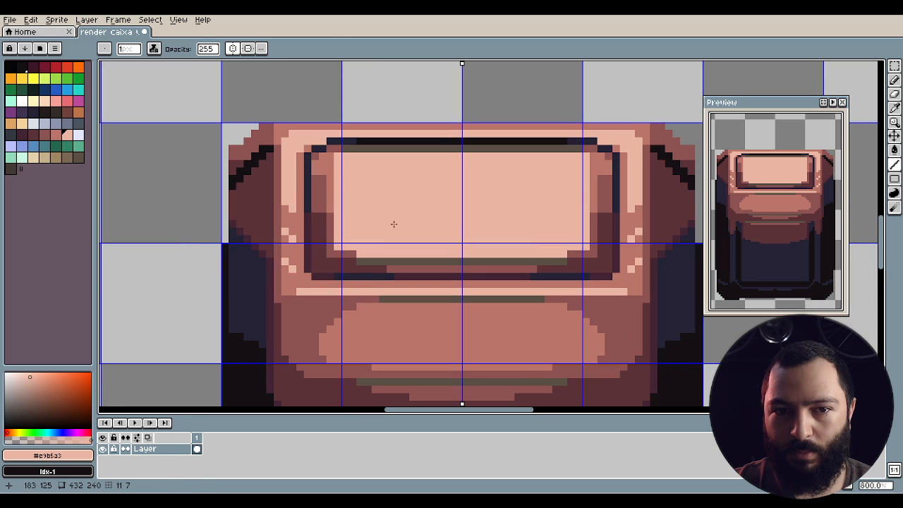
Draw horizontal #ba756a stripes across the lower half of the light panel, with a thicker band along its bottom edge.
{"action": "left_click", "coordinate": [332, 187], "text": "alt"}
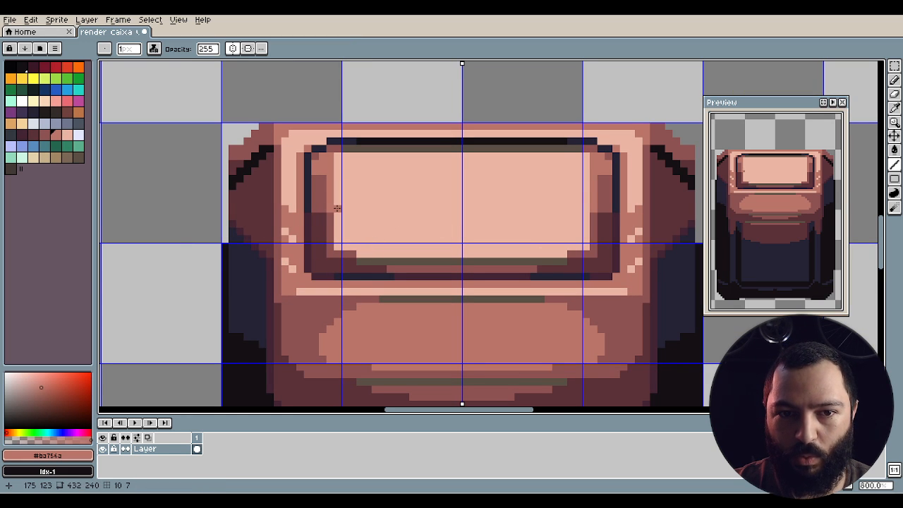
{"action": "left_click_drag", "start_coordinate": [338, 208], "coordinate": [576, 209]}
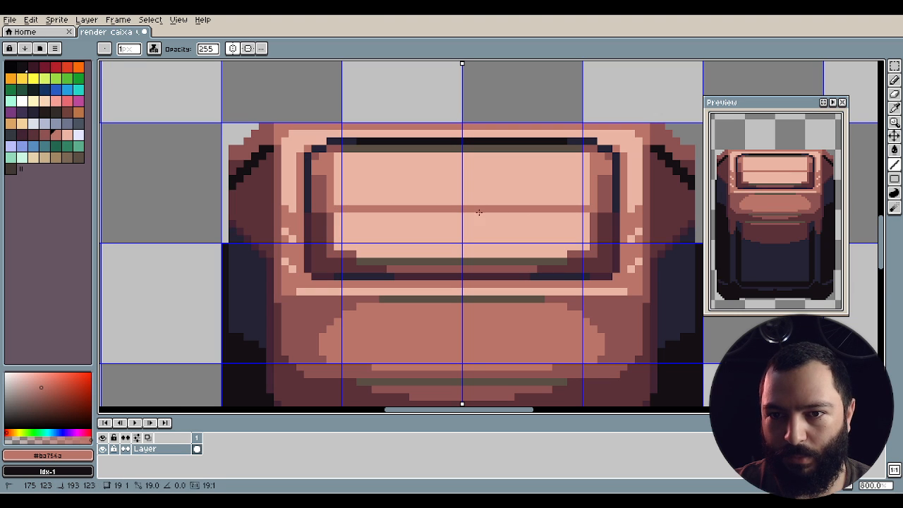
{"action": "left_click_drag", "start_coordinate": [336, 233], "coordinate": [588, 233]}
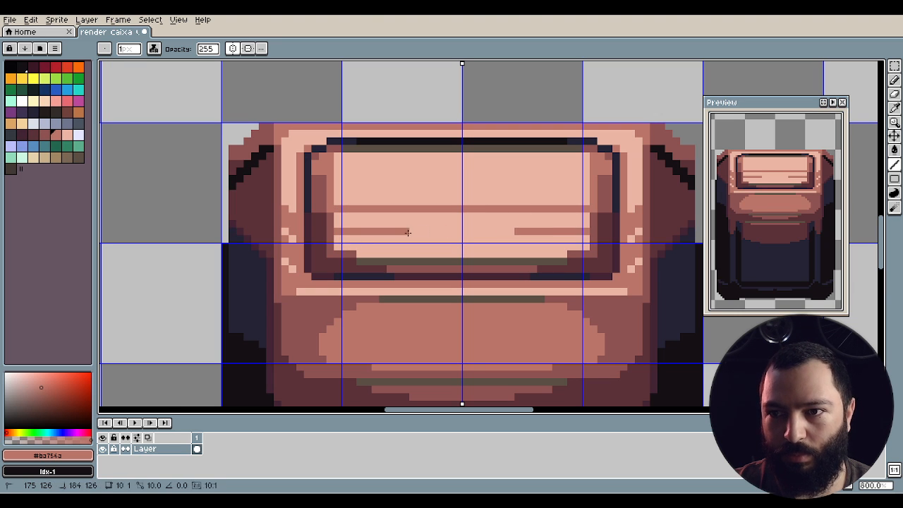
{"action": "mouse_move", "coordinate": [362, 253]}
{"action": "left_mouse_down"}
{"action": "mouse_move", "coordinate": [557, 251]}
{"action": "mouse_move", "coordinate": [528, 250]}
{"action": "left_mouse_up"}
{"action": "left_click_drag", "start_coordinate": [337, 245], "coordinate": [550, 249]}
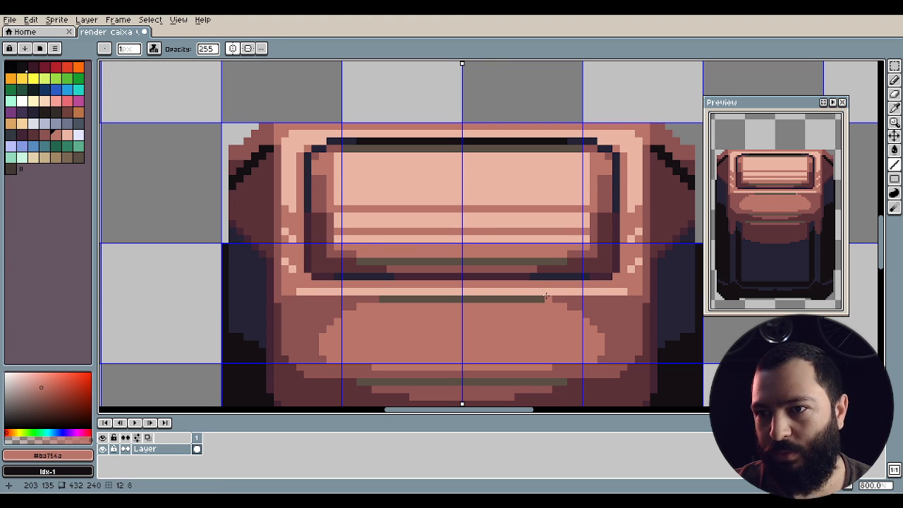
{"action": "scroll", "coordinate": [545, 296], "scroll_direction": "down", "scroll_amount": 1}
{"action": "scroll", "coordinate": [545, 296], "scroll_direction": "up", "scroll_amount": 1}
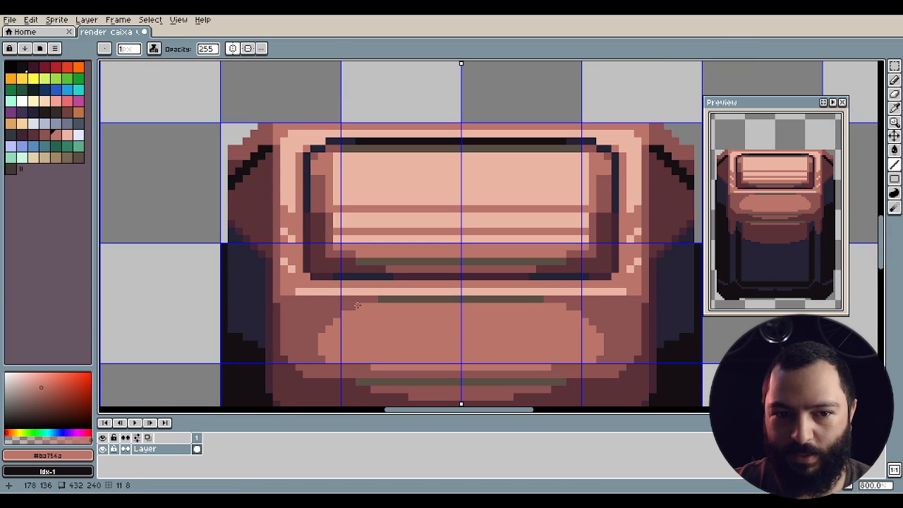
Add a #e9b5a3 pixel at each end of the light seam and touch up the lid's lower corners with #8e5252.
{"action": "key", "text": "i"}
{"action": "left_click", "coordinate": [300, 287]}
{"action": "key", "text": "b"}
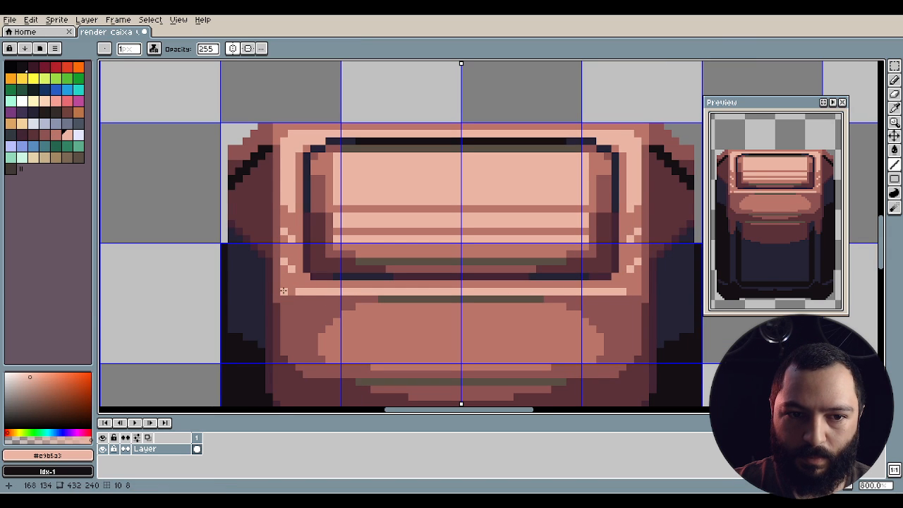
{"action": "left_click", "coordinate": [293, 300], "text": "alt"}
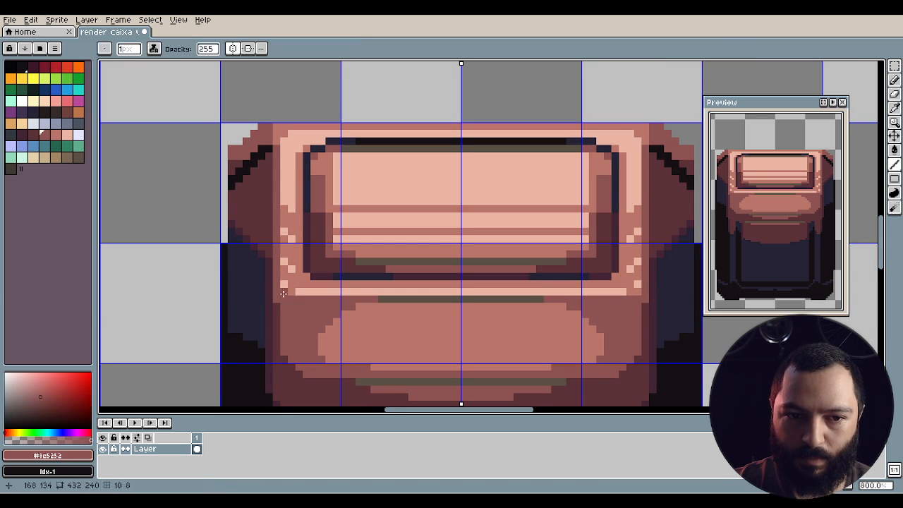
{"action": "left_click", "coordinate": [288, 281], "text": "alt"}
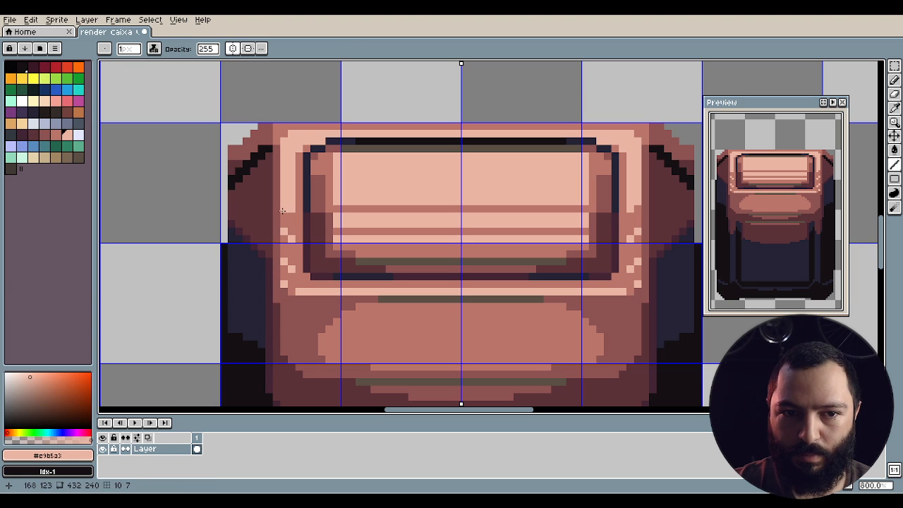
Extend the #e9b5a3 highlight down the lid's outer sides to join the light seam at the lower corners.
{"action": "left_click_drag", "start_coordinate": [282, 210], "coordinate": [284, 280]}
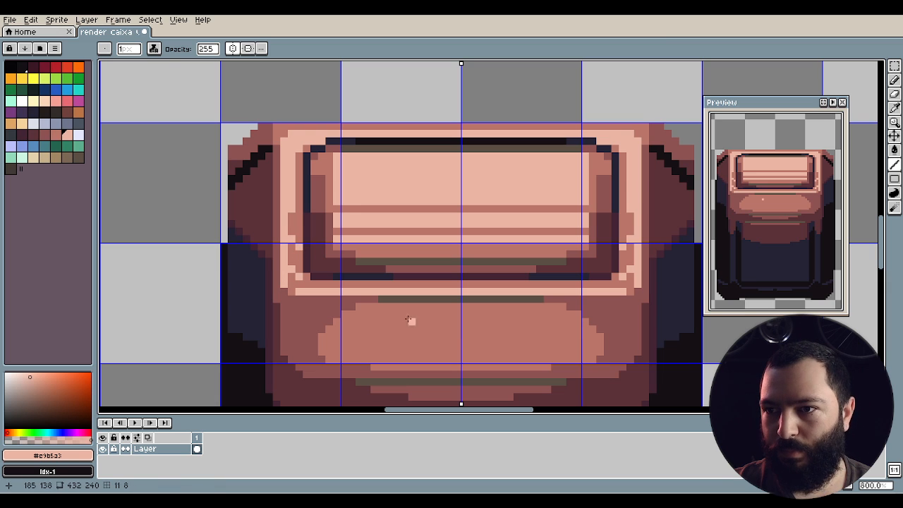
{"action": "scroll", "coordinate": [762, 208], "scroll_direction": "down", "scroll_amount": 1}
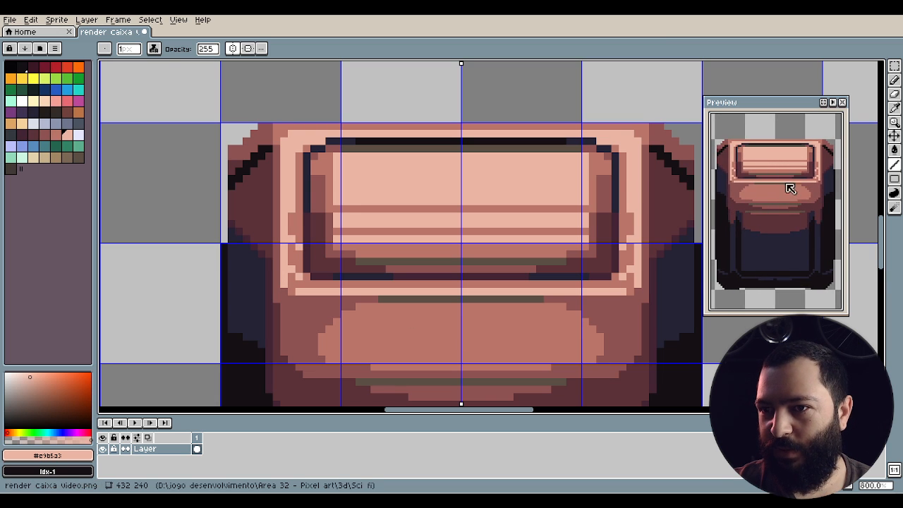
{"action": "left_click_drag", "start_coordinate": [425, 285], "coordinate": [575, 254]}
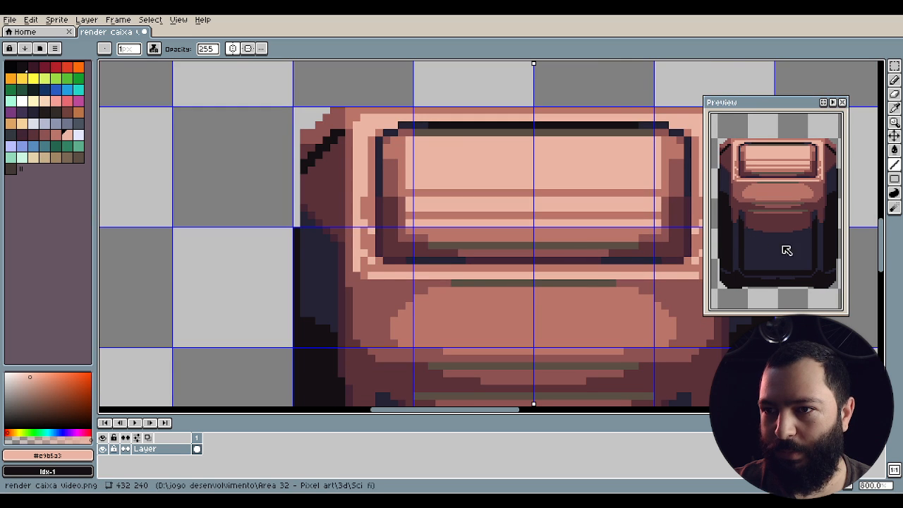
Draw a #242234 line along the inner side of the black diagonals at the crate's upper outer corners.
{"action": "left_click_drag", "start_coordinate": [571, 306], "coordinate": [495, 326]}
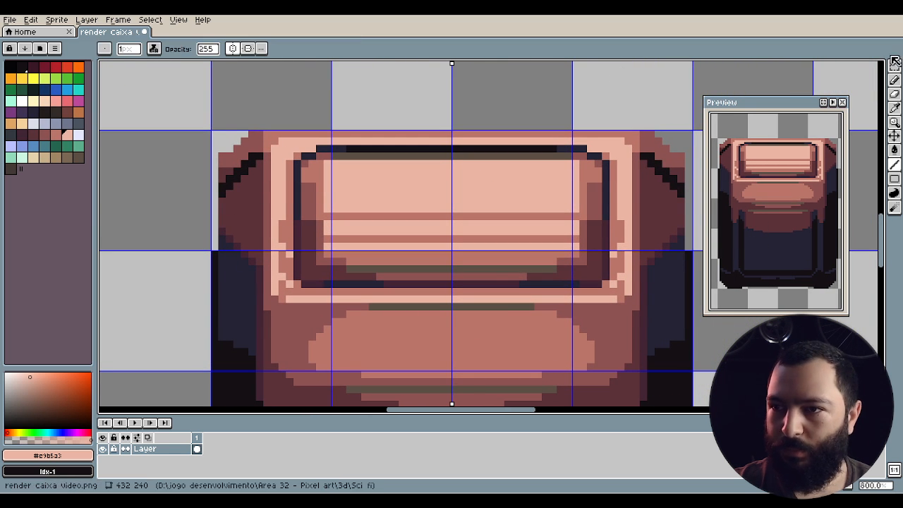
{"action": "left_click", "coordinate": [894, 95]}
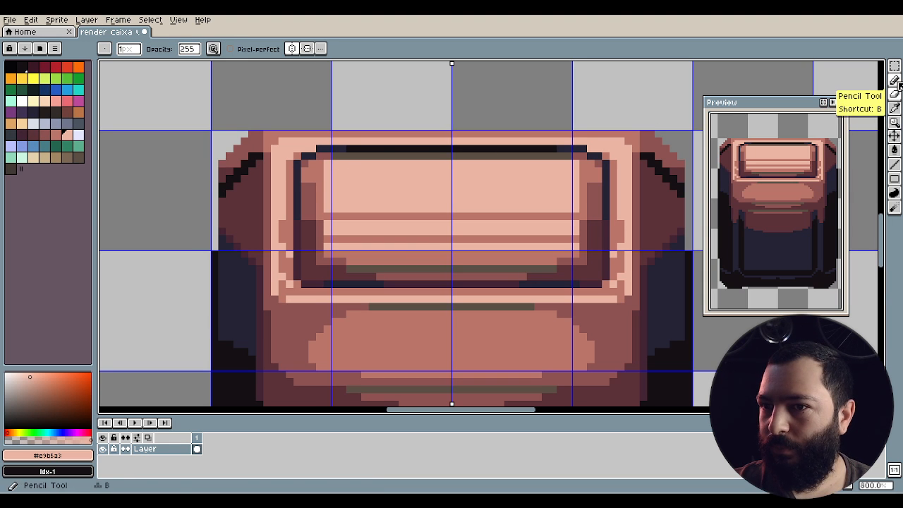
{"action": "left_click", "coordinate": [895, 164]}
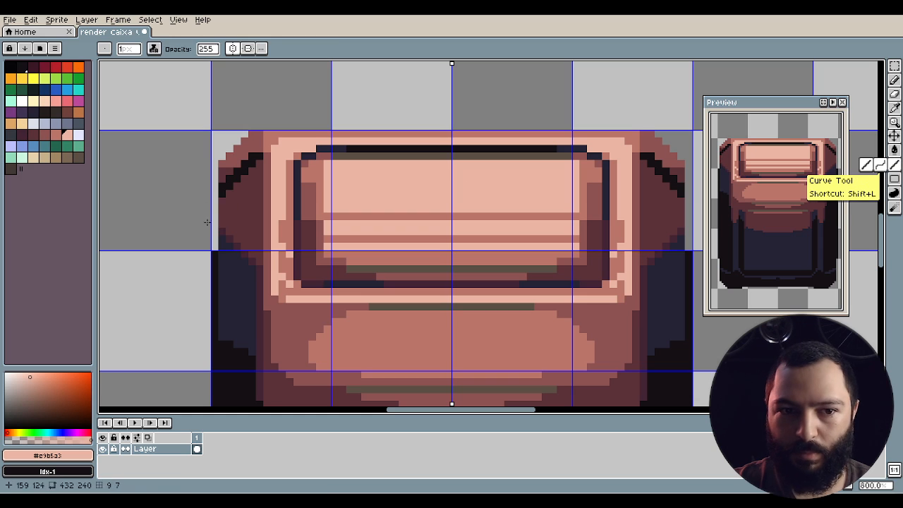
{"action": "left_click", "coordinate": [228, 264], "text": "alt"}
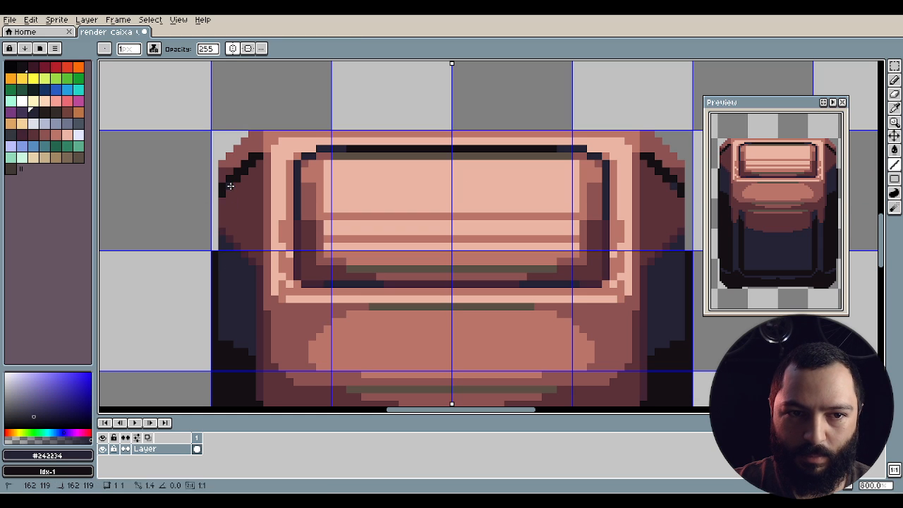
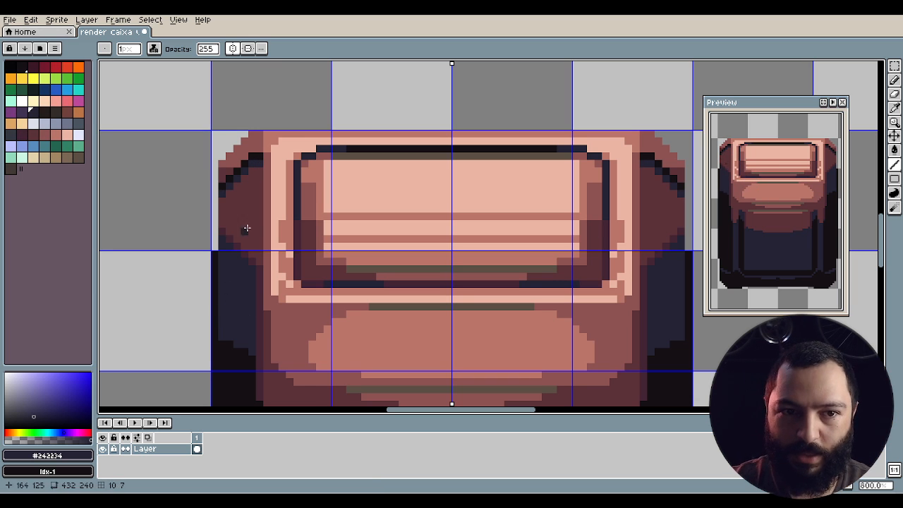
Draw a #5b3138 line along the outer side of the black diagonals at the upper corners.
{"action": "key", "text": "i"}
{"action": "left_click", "coordinate": [229, 166]}
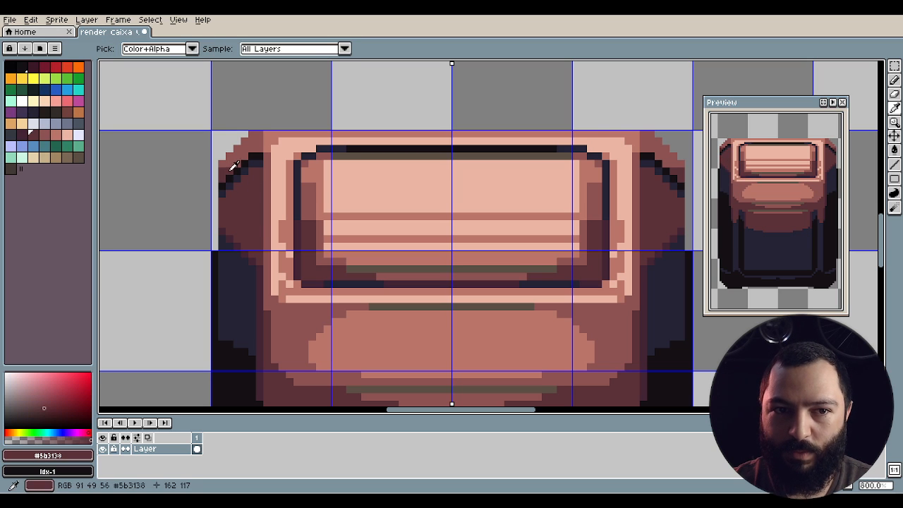
{"action": "key", "text": "b"}
{"action": "left_click", "coordinate": [251, 150]}
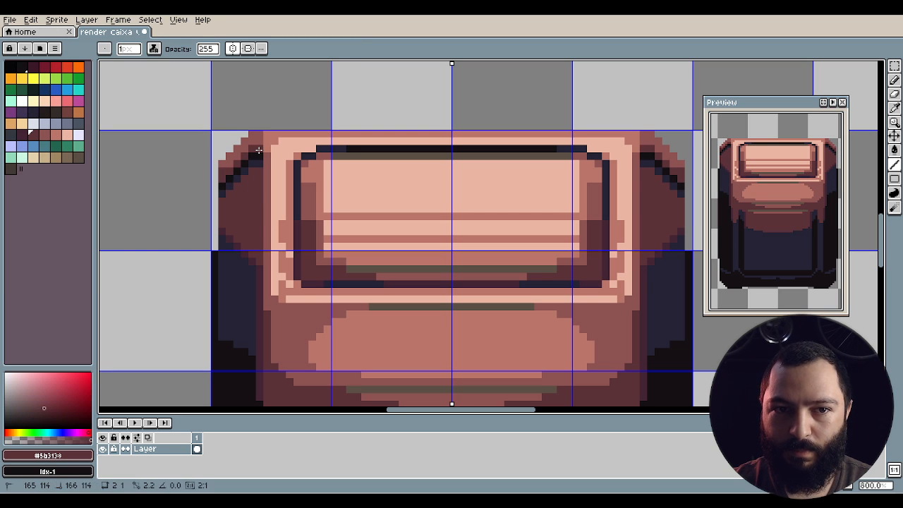
Shade the bevelled upper corners outward with #8e5252 and a lighter #ba756a edge.
{"action": "key", "text": "i"}
{"action": "left_click", "coordinate": [236, 161]}
{"action": "key", "text": "b"}
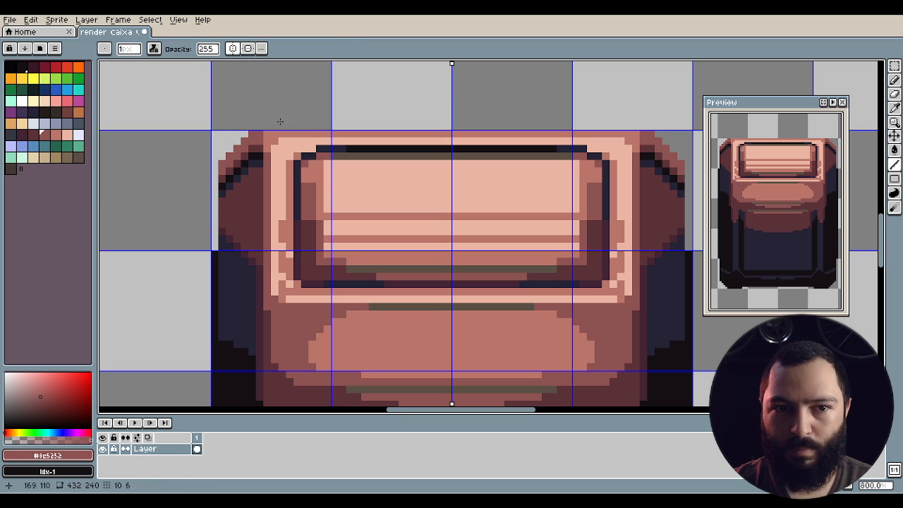
{"action": "key", "text": "i"}
{"action": "left_click", "coordinate": [272, 137]}
{"action": "key", "text": "b"}
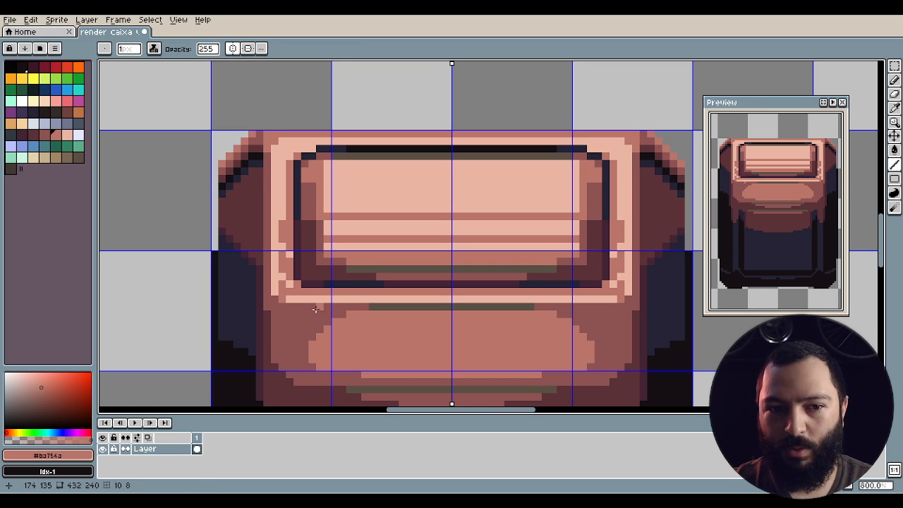
Draw mirrored two-pixel-wide #8e5252 diagonal stripes across the light band below the lid.
{"action": "left_click_drag", "start_coordinate": [317, 308], "coordinate": [291, 149]}
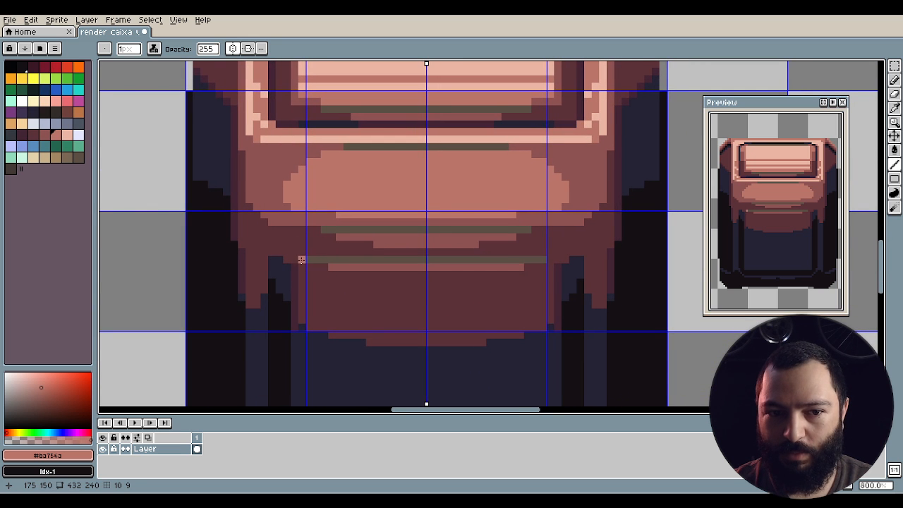
{"action": "left_click_drag", "start_coordinate": [302, 274], "coordinate": [232, 315]}
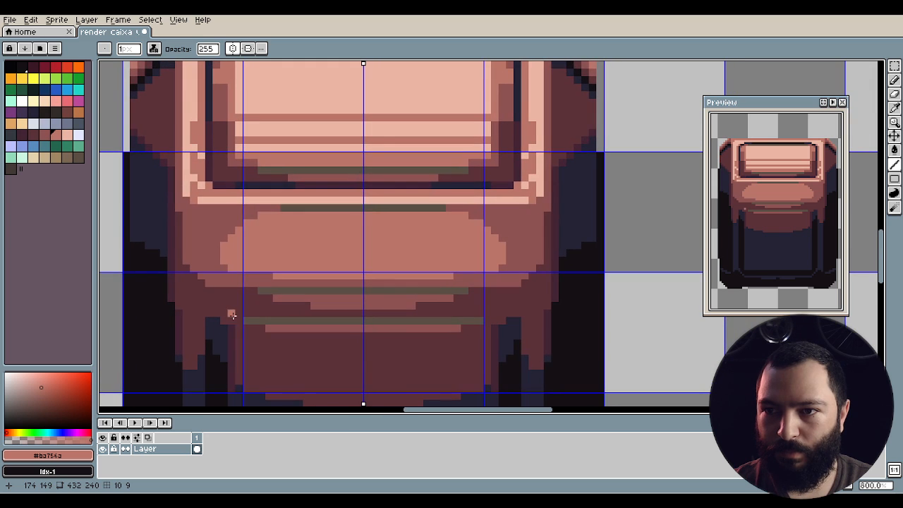
{"action": "left_click", "coordinate": [202, 234], "text": "alt"}
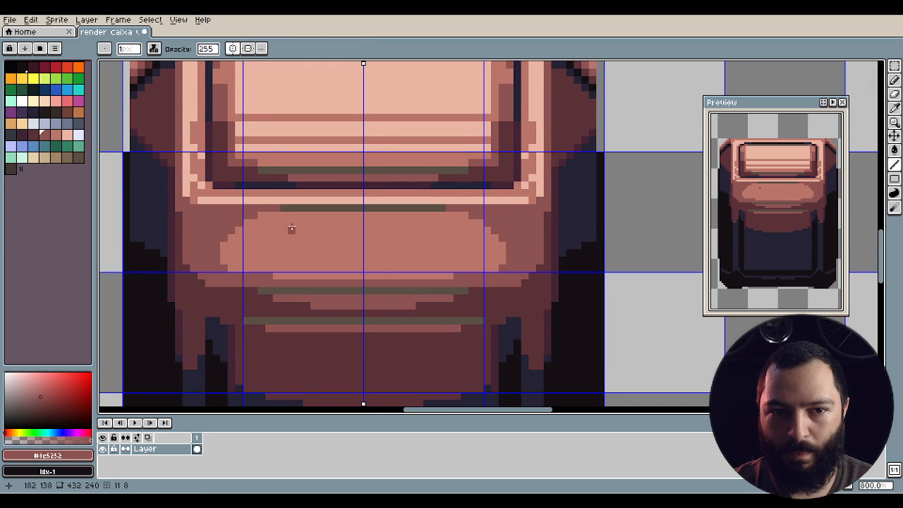
{"action": "left_click_drag", "start_coordinate": [284, 216], "coordinate": [239, 268]}
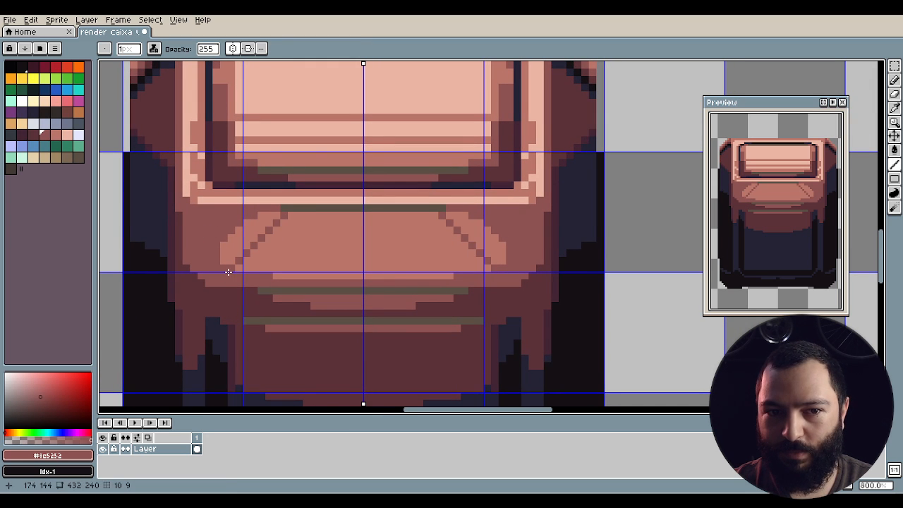
{"action": "left_click_drag", "start_coordinate": [293, 213], "coordinate": [228, 276]}
{"action": "left_click_drag", "start_coordinate": [336, 214], "coordinate": [292, 281]}
{"action": "left_click_drag", "start_coordinate": [342, 215], "coordinate": [300, 281]}
{"action": "key", "text": "ctrl+z"}
{"action": "key", "text": "ctrl+z"}
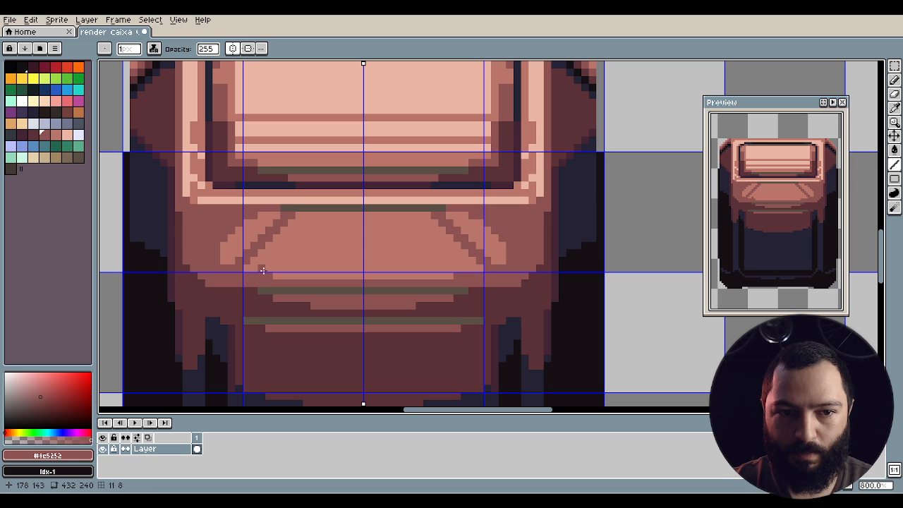
Add a thin #8e5252 diagonal on the inner side of each thicker stripe on the middle band.
{"action": "left_click_drag", "start_coordinate": [262, 271], "coordinate": [315, 214]}
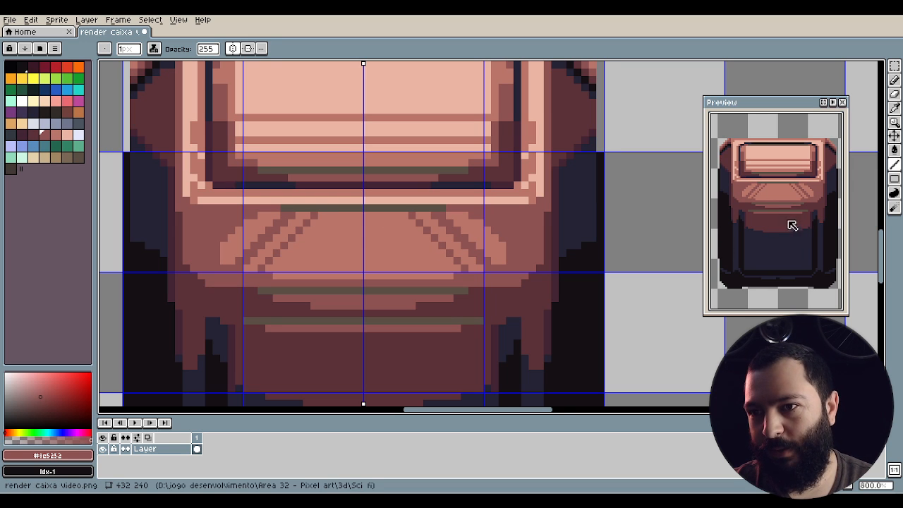
{"action": "scroll", "coordinate": [313, 353], "scroll_direction": "down", "scroll_amount": 2}
{"action": "left_click_drag", "start_coordinate": [312, 355], "coordinate": [308, 257]}
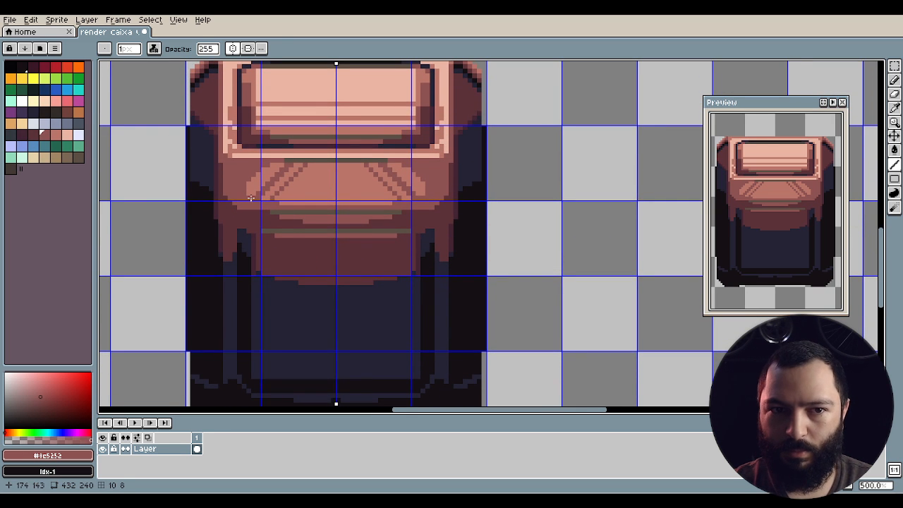
Extend the middle band's light area toward its outer sides with #ba756a diagonal stripes.
{"action": "scroll", "coordinate": [250, 199], "scroll_direction": "up", "scroll_amount": 2}
{"action": "left_click", "coordinate": [262, 167], "text": "alt"}
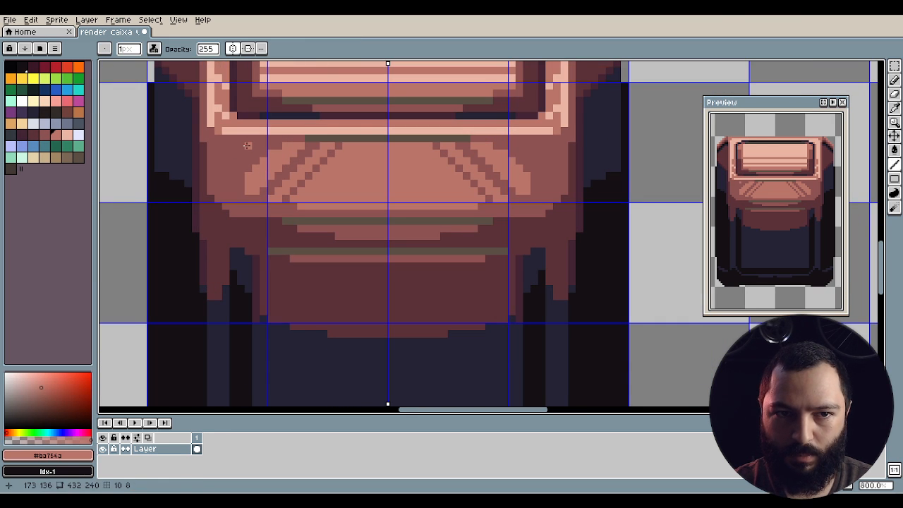
{"action": "mouse_move", "coordinate": [247, 144]}
{"action": "left_mouse_down"}
{"action": "mouse_move", "coordinate": [222, 170]}
{"action": "mouse_move", "coordinate": [230, 164]}
{"action": "mouse_move", "coordinate": [240, 192]}
{"action": "left_mouse_up"}
{"action": "left_click_drag", "start_coordinate": [807, 226], "coordinate": [815, 235]}
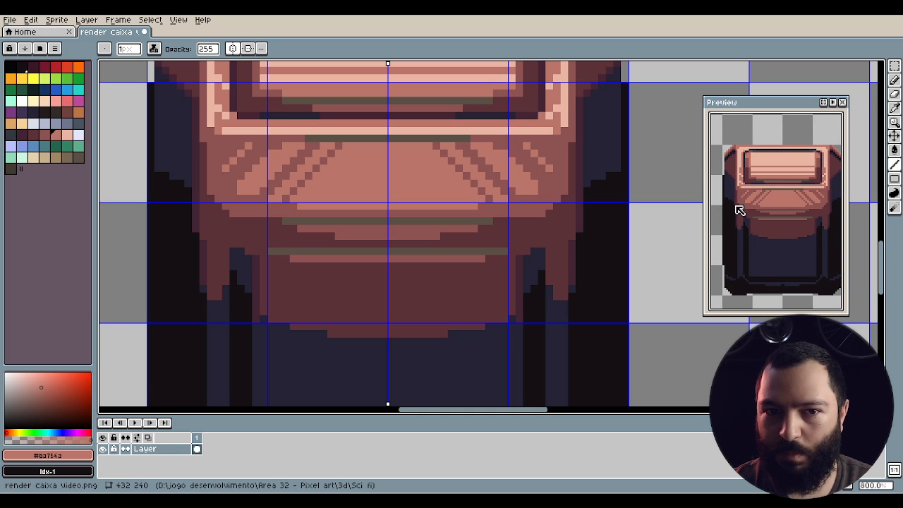
Darken the crate's outer side edges below the middle band with #242234 pixels and a vertical line down the lower body.
{"action": "left_click_drag", "start_coordinate": [385, 264], "coordinate": [334, 288]}
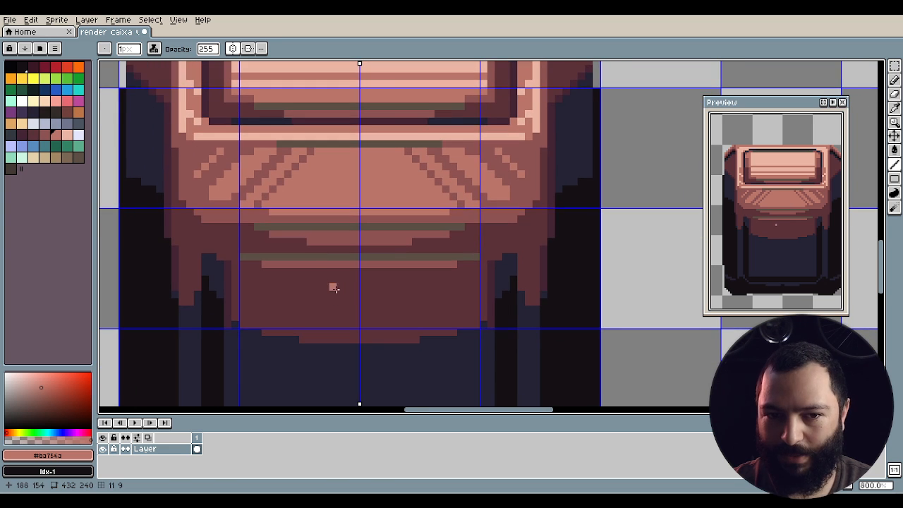
{"action": "left_click", "coordinate": [294, 265], "text": "alt"}
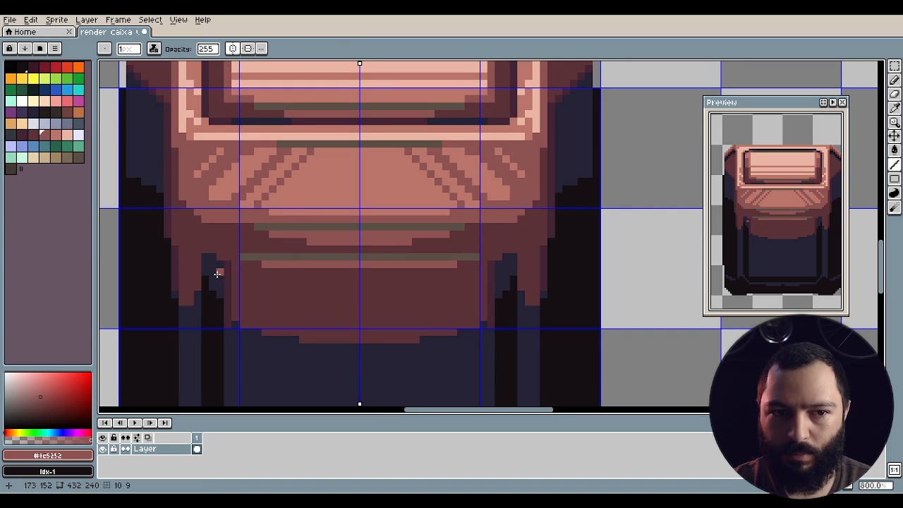
{"action": "left_click", "coordinate": [189, 230], "text": "alt"}
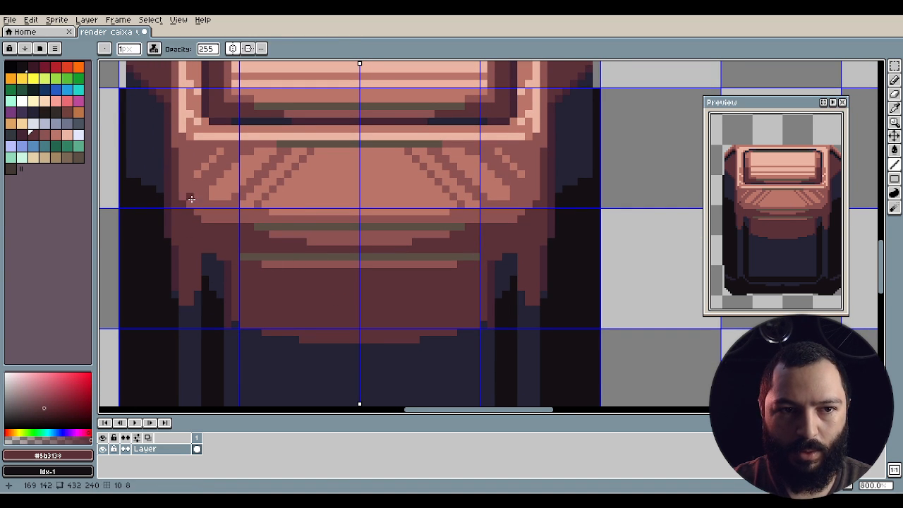
{"action": "left_click_drag", "start_coordinate": [218, 359], "coordinate": [293, 309]}
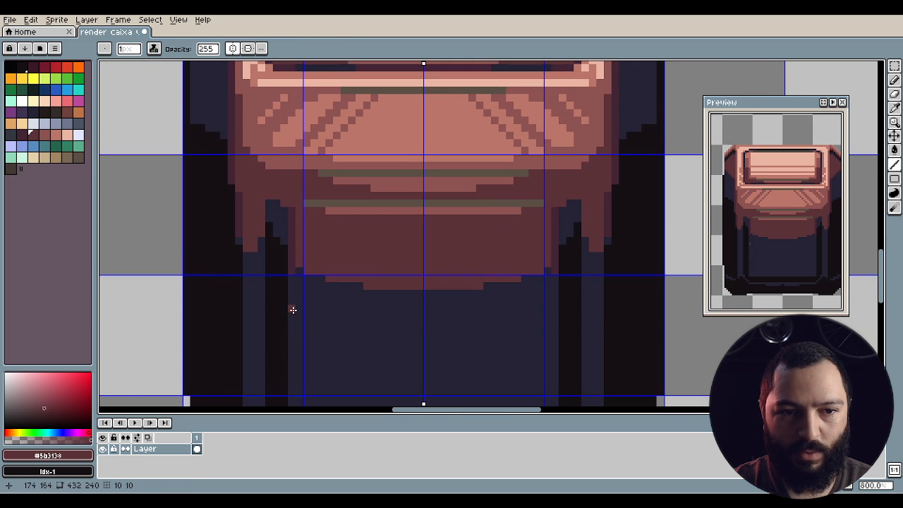
{"action": "left_click", "coordinate": [260, 280], "text": "alt"}
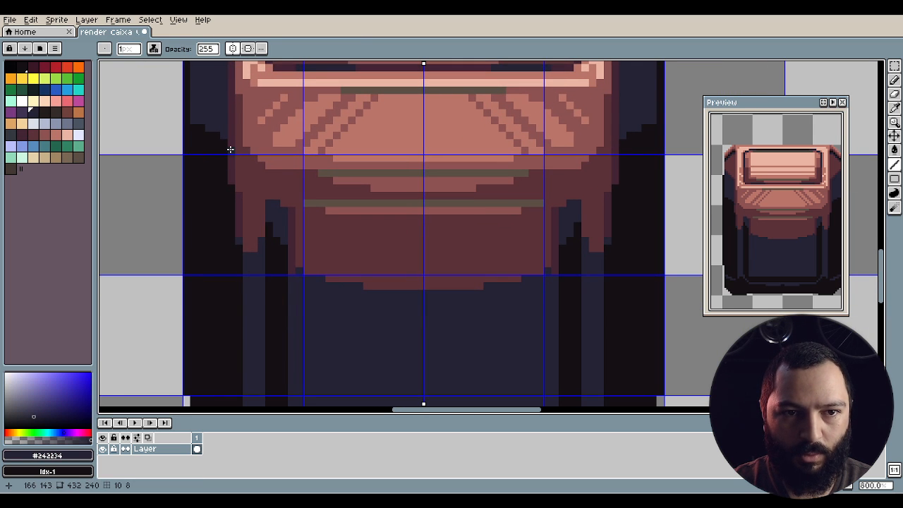
{"action": "left_click_drag", "start_coordinate": [230, 145], "coordinate": [230, 150]}
{"action": "mouse_move", "coordinate": [229, 184]}
{"action": "left_mouse_down"}
{"action": "mouse_move", "coordinate": [241, 245]}
{"action": "mouse_move", "coordinate": [240, 323]}
{"action": "left_mouse_up"}
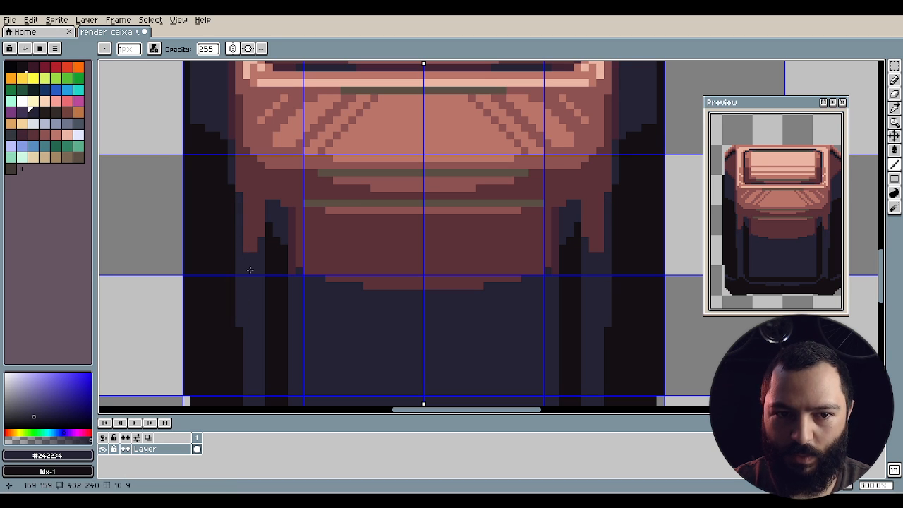
Soften the edges of the reddish prongs on the lower body's sides with #422433.
{"action": "left_click", "coordinate": [294, 219], "text": "alt"}
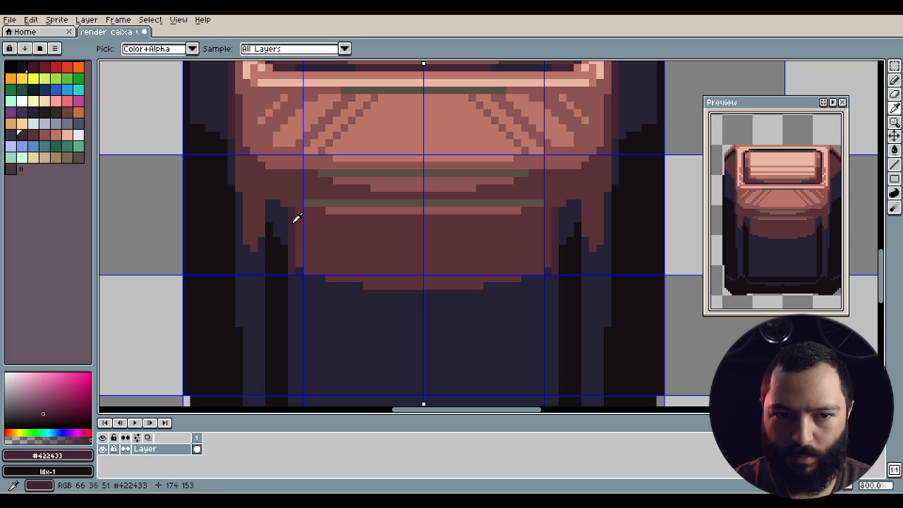
{"action": "left_click", "coordinate": [245, 195]}
{"action": "left_click_drag", "start_coordinate": [246, 195], "coordinate": [249, 244]}
{"action": "left_click", "coordinate": [261, 202]}
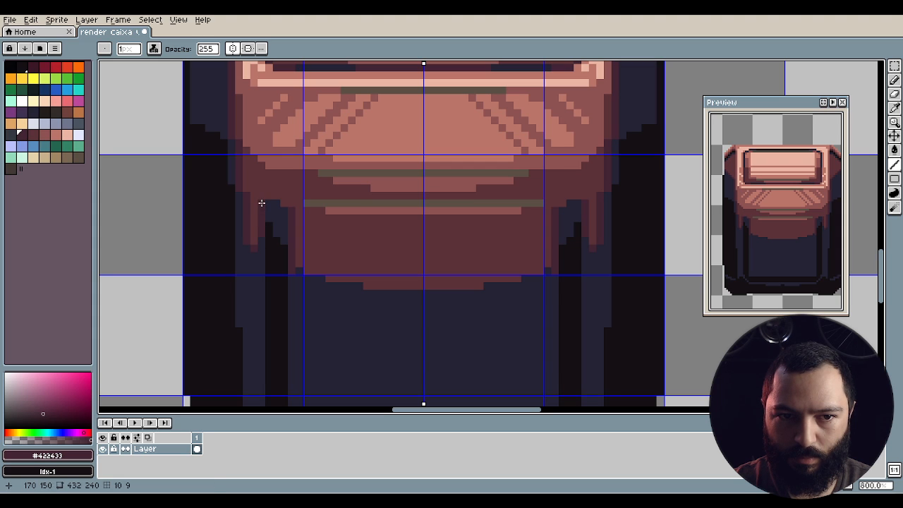
Cover the black tops of the side grooves with #242234 and blend the notches above them with #422433.
{"action": "left_click", "coordinate": [280, 222], "text": "alt"}
{"action": "left_click_drag", "start_coordinate": [272, 228], "coordinate": [267, 229]}
{"action": "left_click", "coordinate": [264, 207], "text": "alt"}
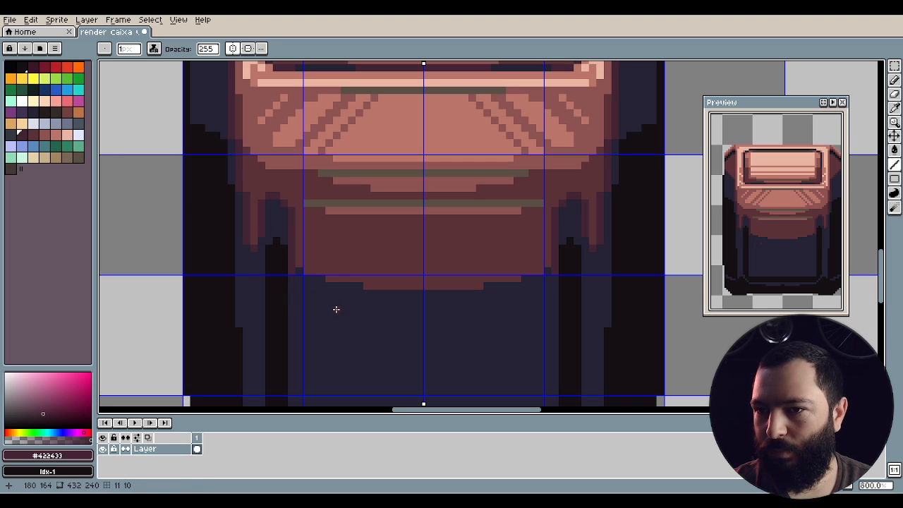
Bevel the lower corners of the navy front panel with #141013 pixels.
{"action": "left_click_drag", "start_coordinate": [336, 309], "coordinate": [295, 216]}
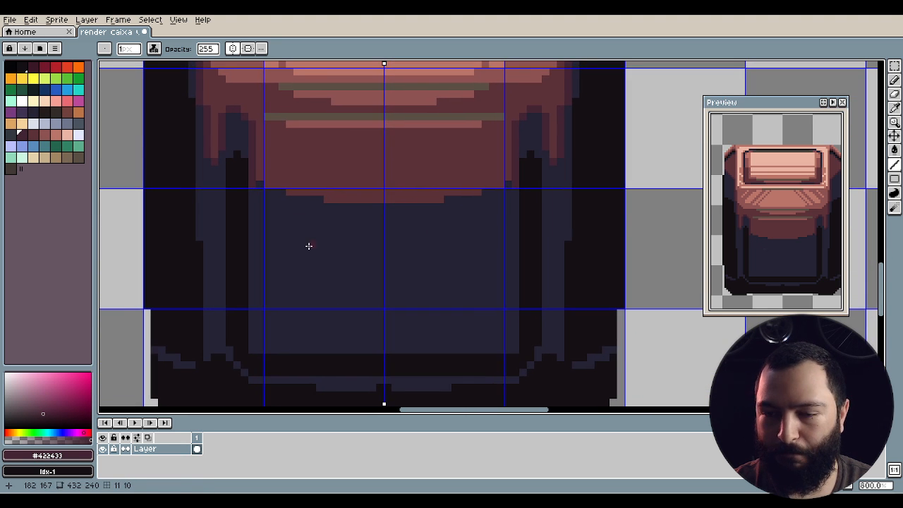
{"action": "scroll", "coordinate": [309, 246], "scroll_direction": "down", "scroll_amount": 2}
{"action": "scroll", "coordinate": [300, 307], "scroll_direction": "up", "scroll_amount": 1}
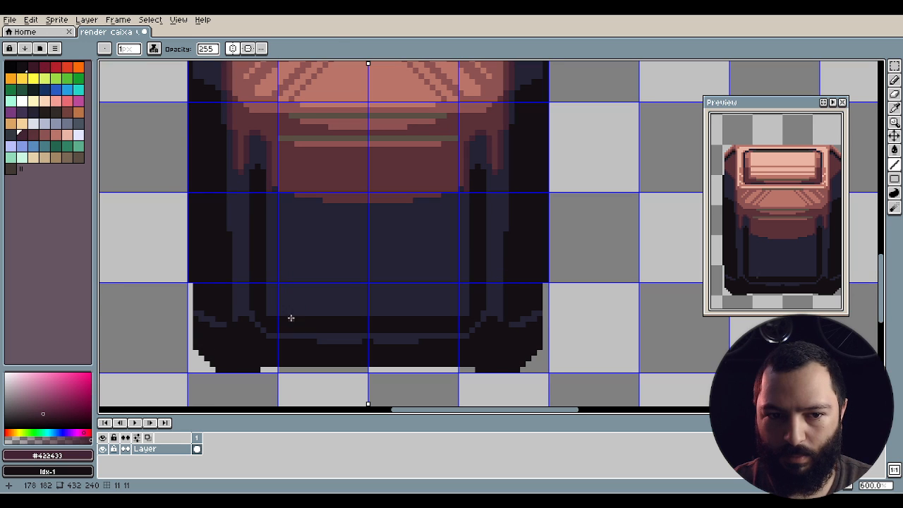
{"action": "left_click", "coordinate": [265, 316], "text": "alt"}
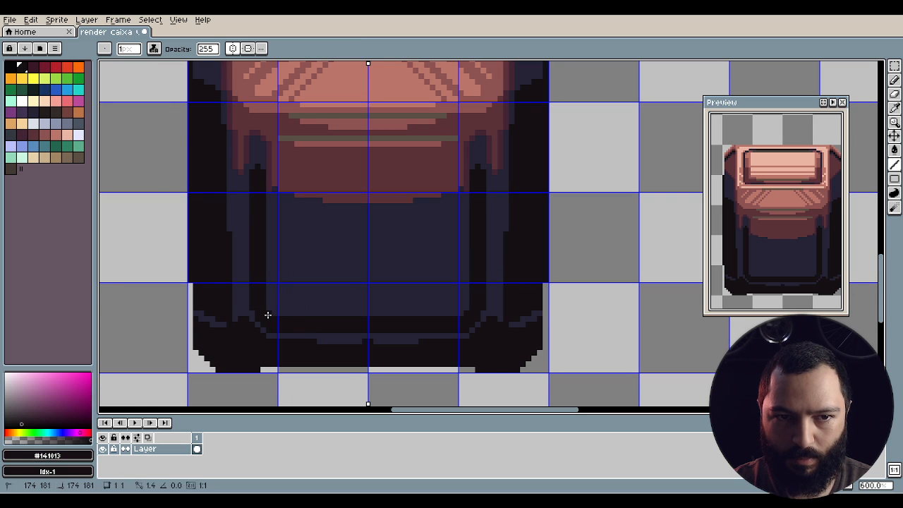
{"action": "left_click_drag", "start_coordinate": [331, 298], "coordinate": [292, 295]}
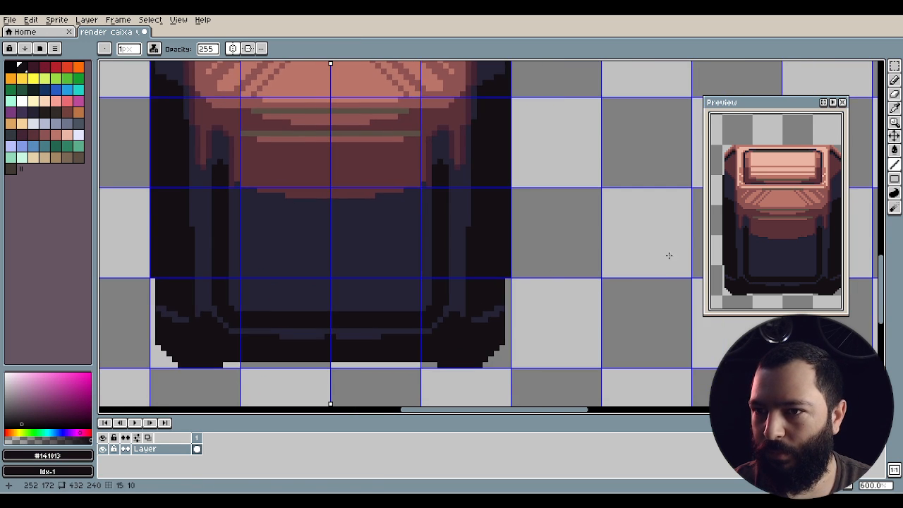
{"action": "mouse_move", "coordinate": [807, 232]}
{"action": "left_mouse_down"}
{"action": "mouse_move", "coordinate": [796, 230]}
{"action": "mouse_move", "coordinate": [798, 239]}
{"action": "left_mouse_up"}
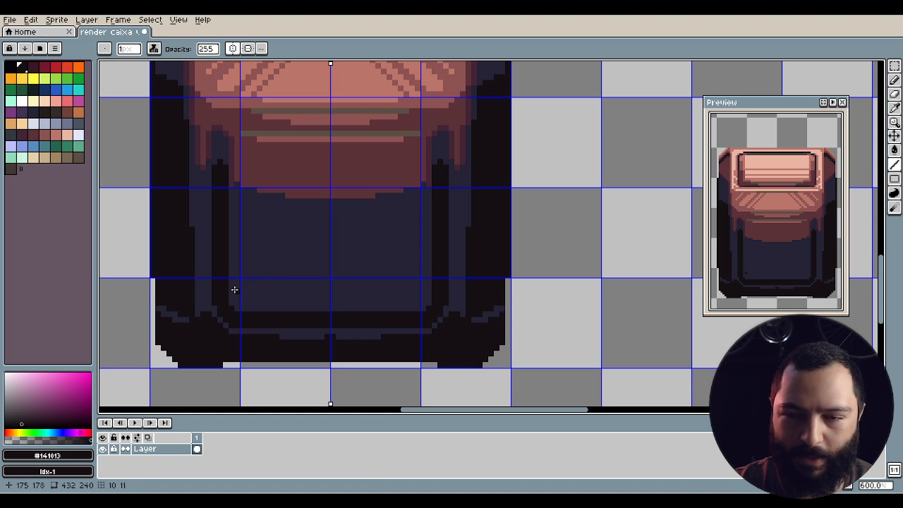
Draw a downward-bowed #141013 curve across the navy front panel with a 1 px brush, and thicken it with a second line underneath.
{"action": "left_click_drag", "start_coordinate": [276, 259], "coordinate": [300, 368]}
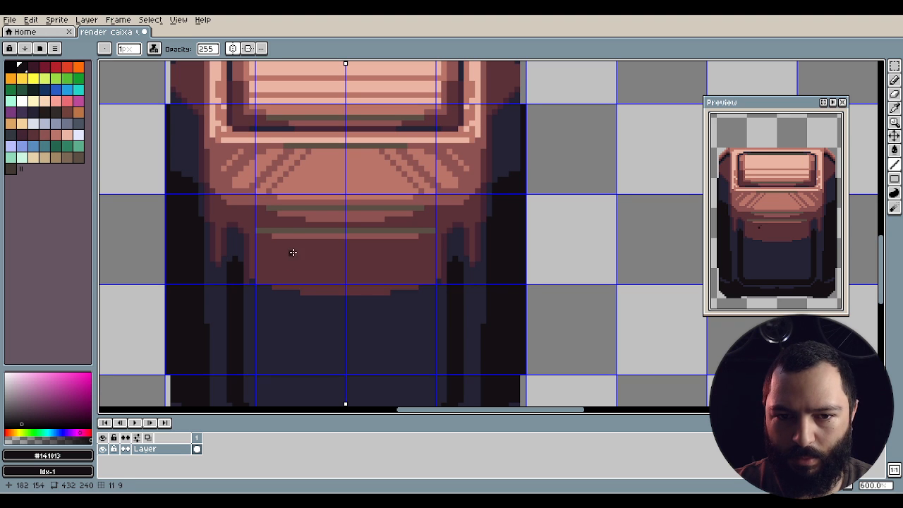
{"action": "left_click_drag", "start_coordinate": [345, 310], "coordinate": [306, 245]}
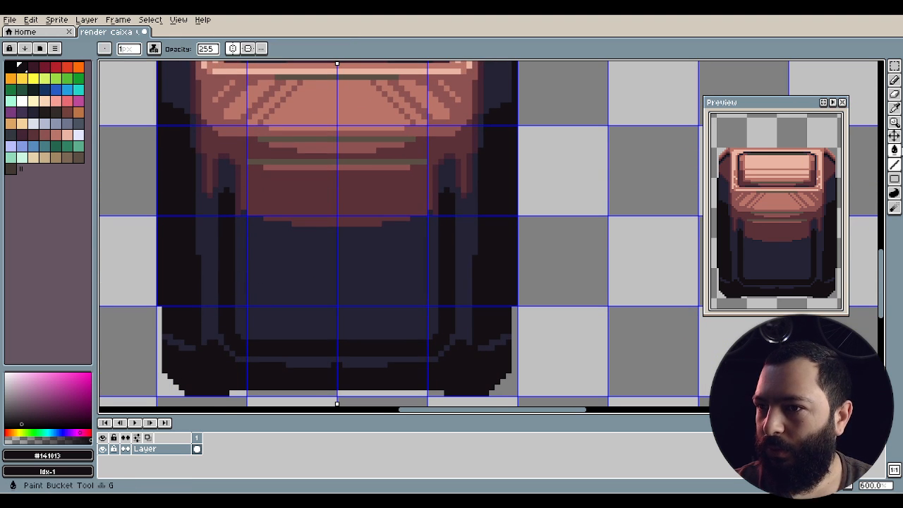
{"action": "left_click", "coordinate": [880, 164]}
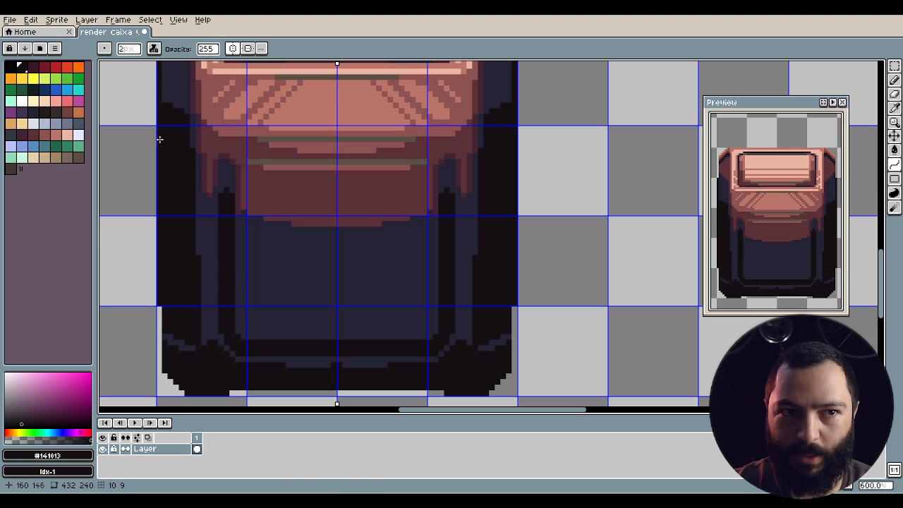
{"action": "left_click", "coordinate": [129, 49]}
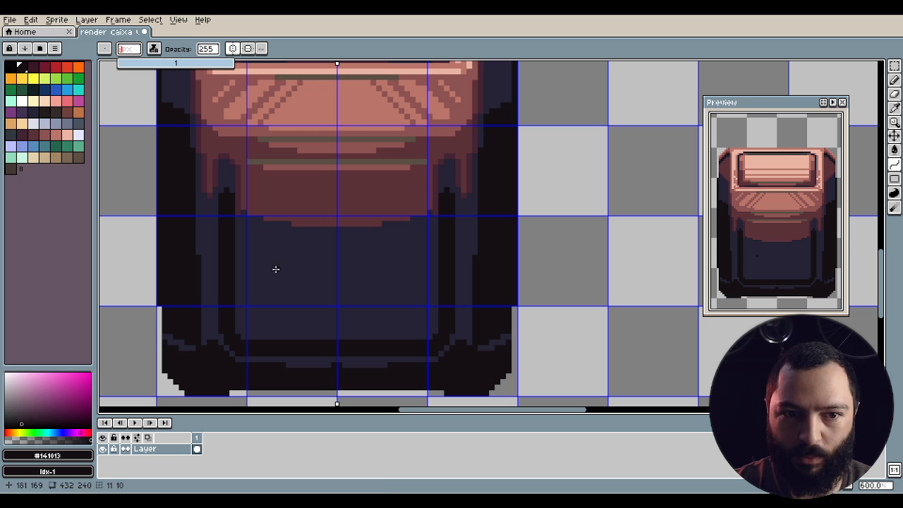
{"action": "left_click", "coordinate": [242, 265]}
{"action": "left_click", "coordinate": [331, 291], "text": "shift"}
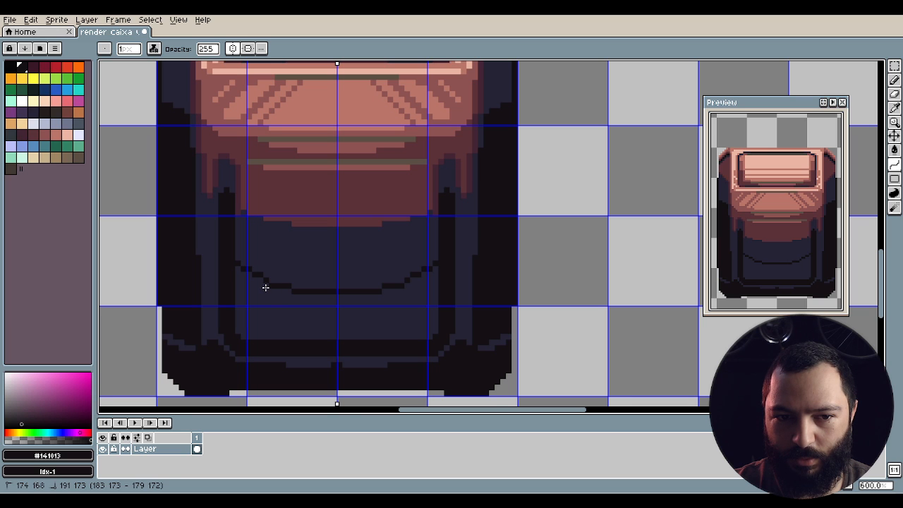
{"action": "left_click", "coordinate": [265, 286]}
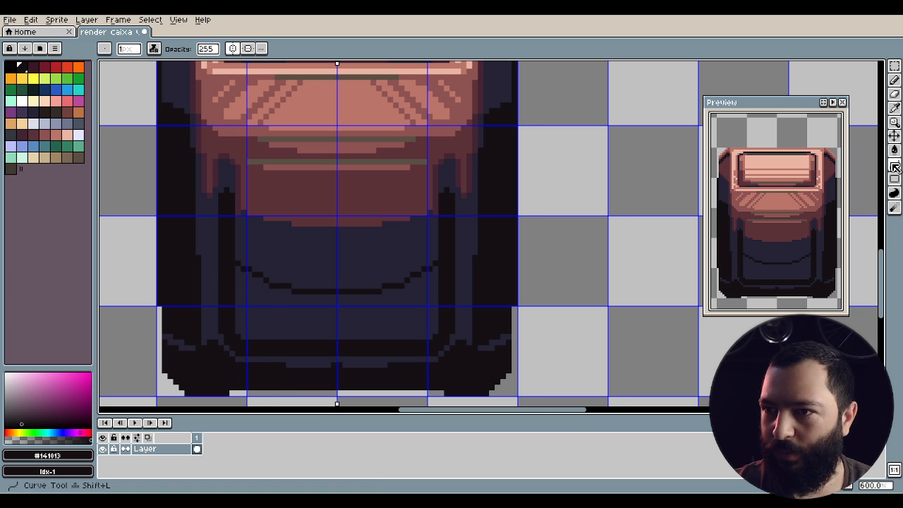
{"action": "left_click", "coordinate": [868, 166]}
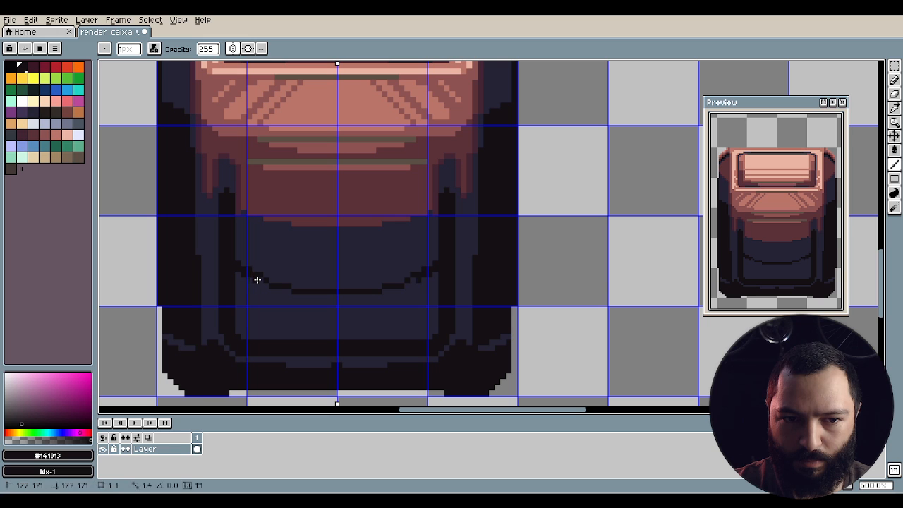
{"action": "left_click_drag", "start_coordinate": [270, 289], "coordinate": [337, 297]}
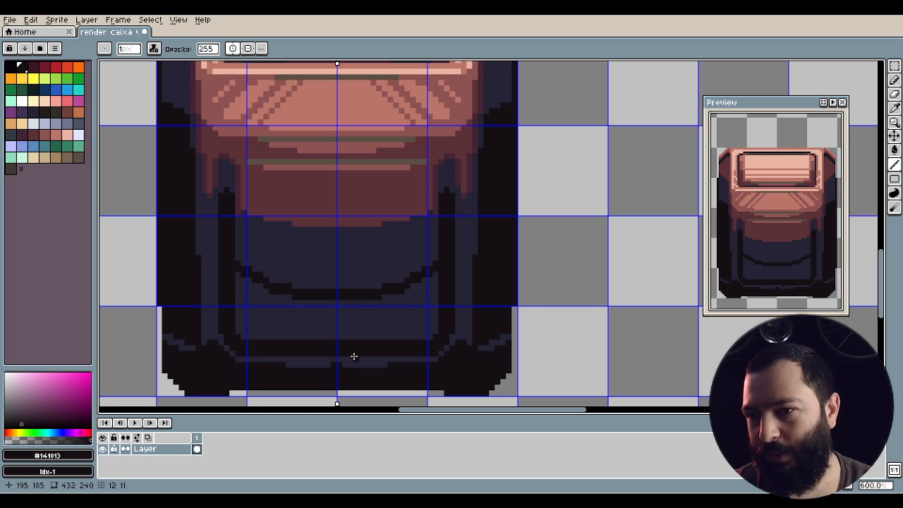
Draw two parallel #141013 diagonal lines on the navy areas of the crate's outer sides, beside the striped band.
{"action": "left_click_drag", "start_coordinate": [341, 332], "coordinate": [338, 278]}
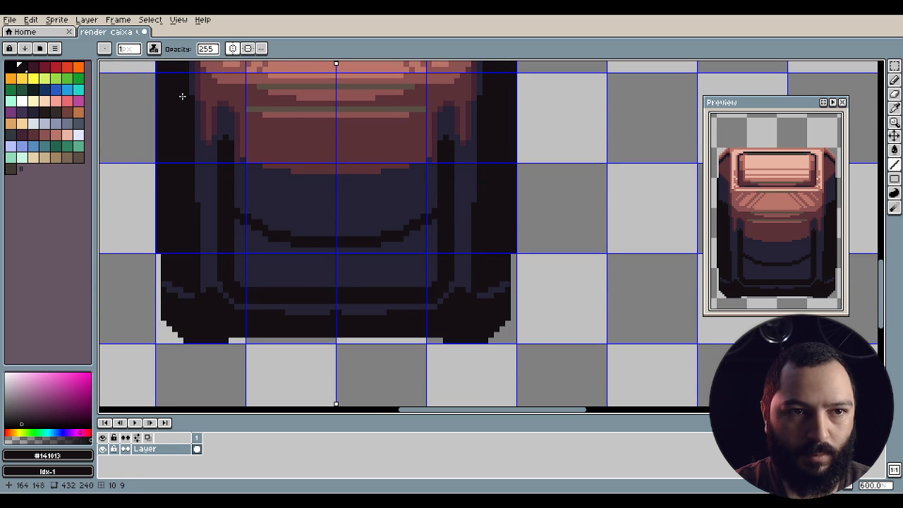
{"action": "scroll", "coordinate": [292, 127], "scroll_direction": "up", "scroll_amount": 3}
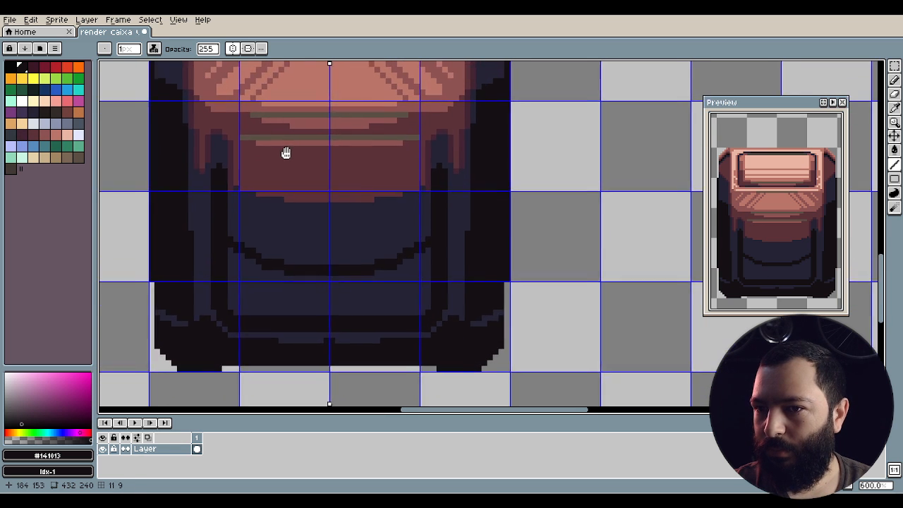
{"action": "scroll", "coordinate": [160, 117], "scroll_direction": "up", "scroll_amount": 2}
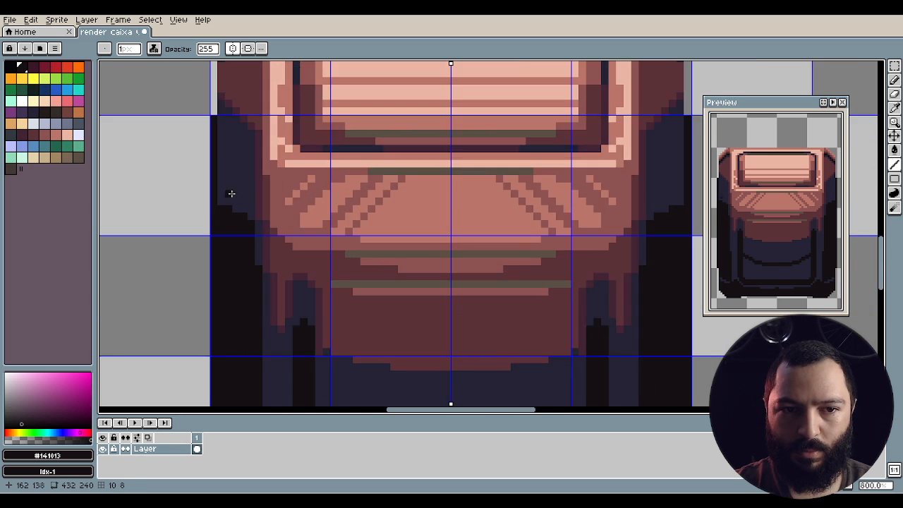
{"action": "scroll", "coordinate": [239, 192], "scroll_direction": "up", "scroll_amount": 3}
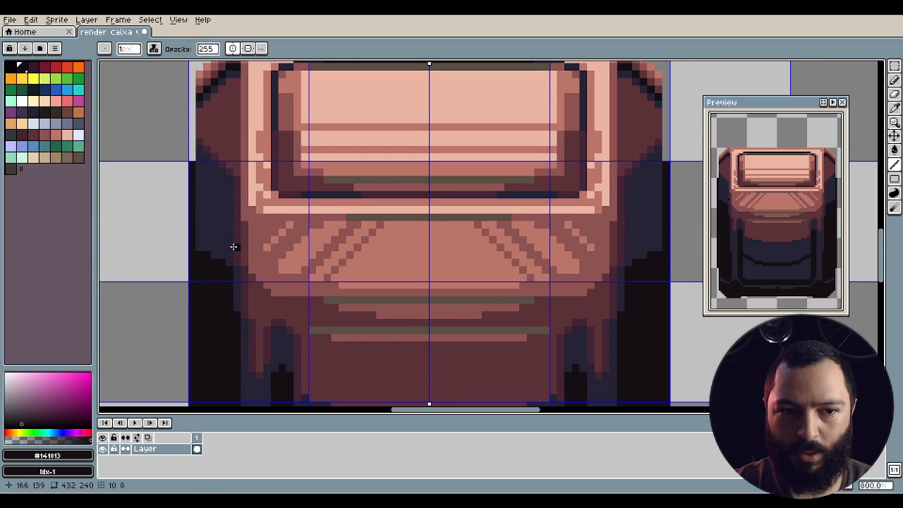
{"action": "left_click_drag", "start_coordinate": [231, 247], "coordinate": [188, 211]}
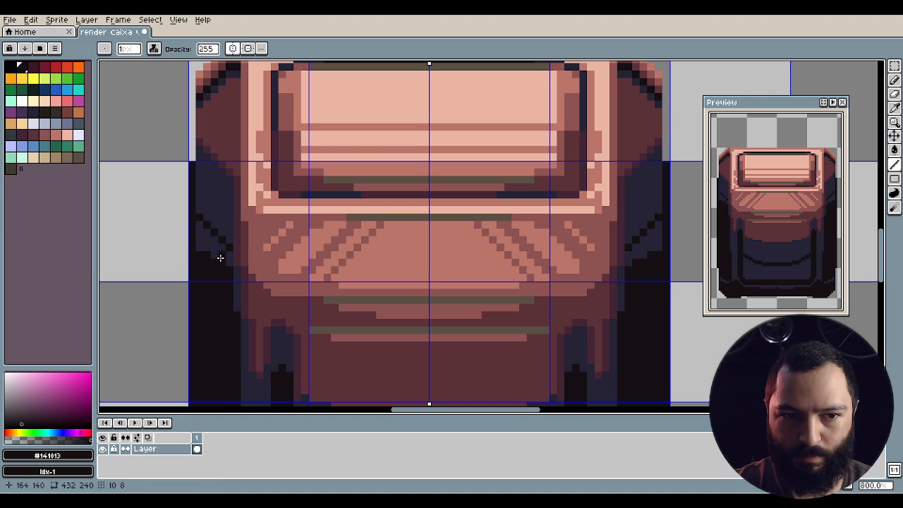
{"action": "left_click_drag", "start_coordinate": [220, 265], "coordinate": [190, 238]}
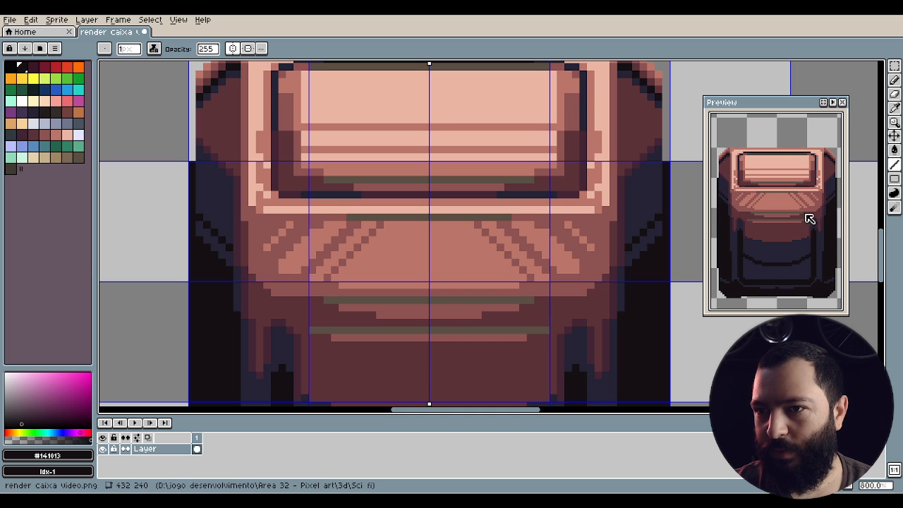
Fill the dark gap at the centre of the thin trim line below the front panel with #242234.
{"action": "left_click_drag", "start_coordinate": [470, 236], "coordinate": [453, 300]}
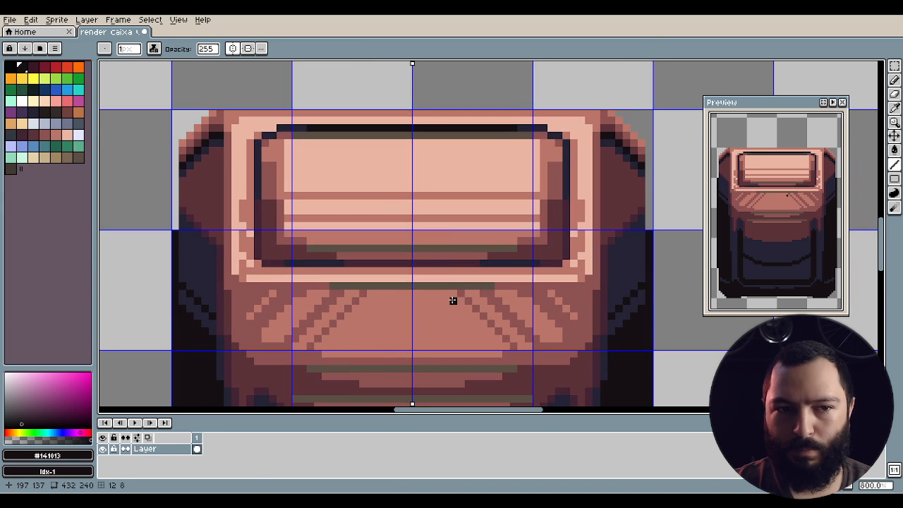
{"action": "scroll", "coordinate": [343, 331], "scroll_direction": "down", "scroll_amount": 2}
{"action": "left_click_drag", "start_coordinate": [342, 331], "coordinate": [361, 152]}
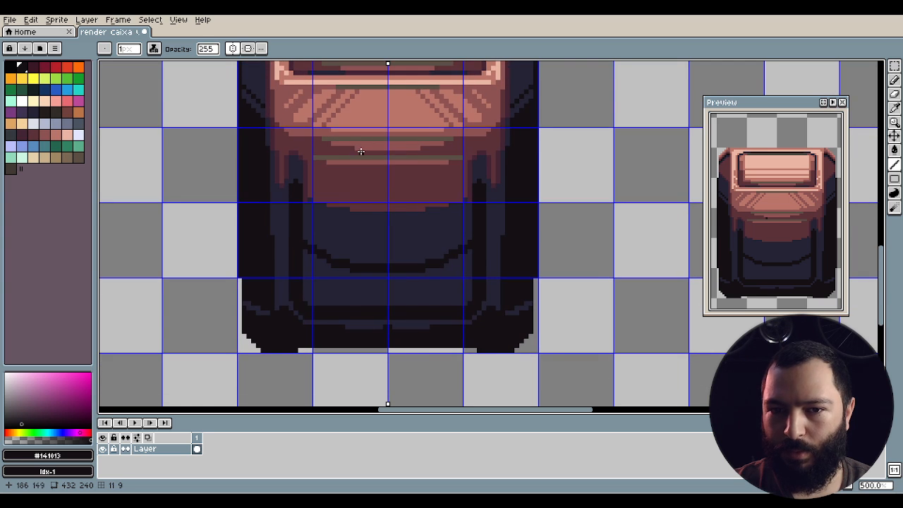
{"action": "scroll", "coordinate": [352, 324], "scroll_direction": "up", "scroll_amount": 2}
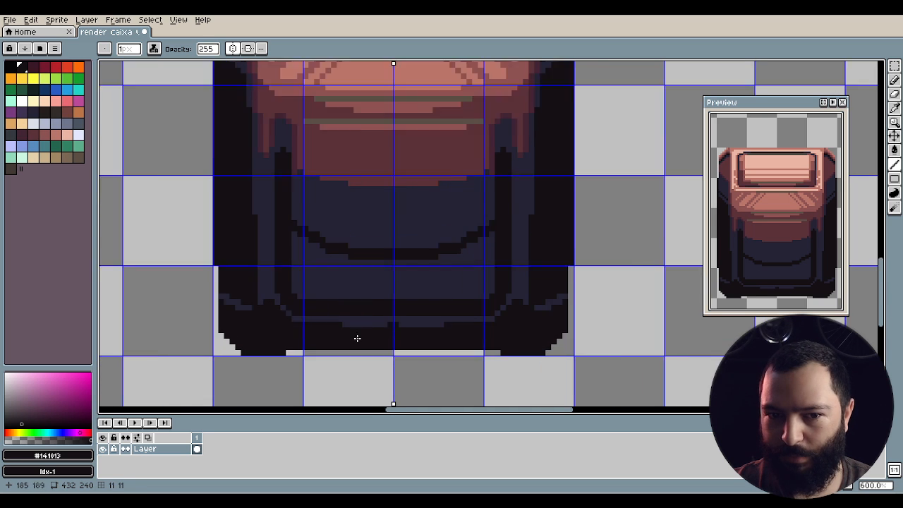
{"action": "left_click", "coordinate": [403, 315], "text": "alt"}
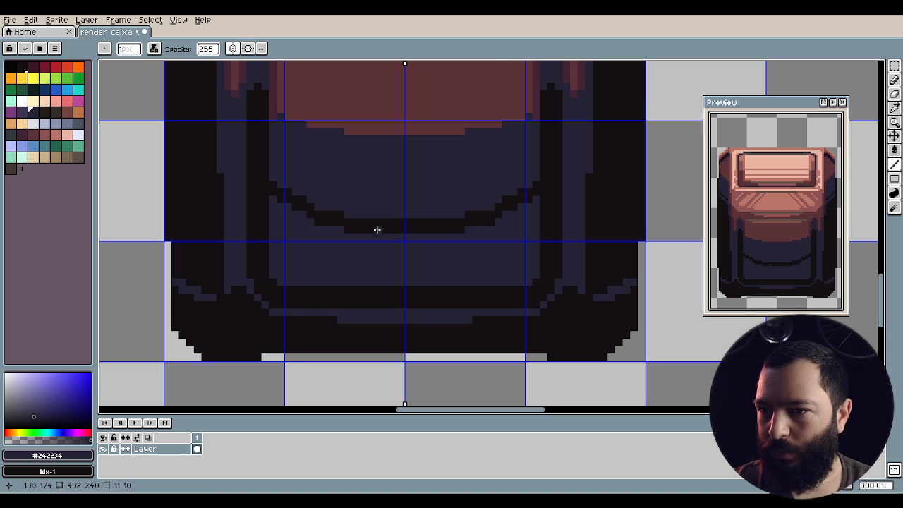
{"action": "left_click_drag", "start_coordinate": [375, 230], "coordinate": [364, 237]}
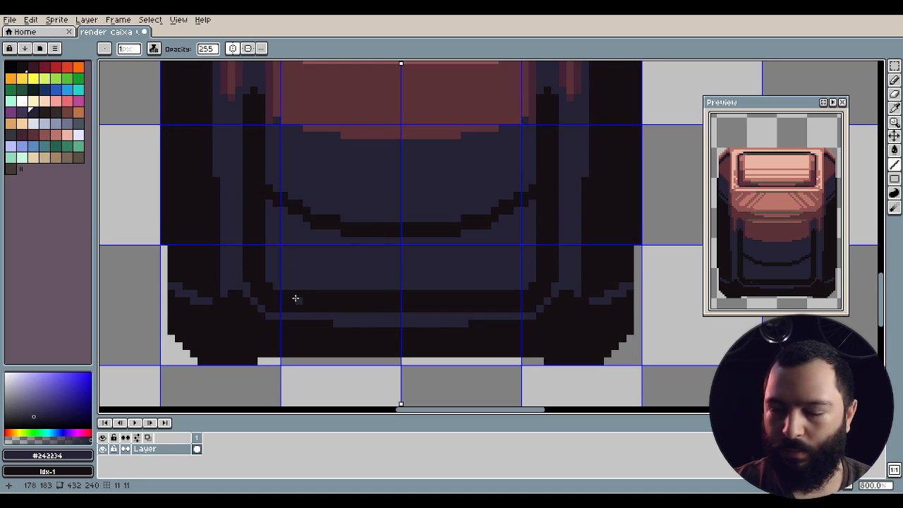
Soften the lower edge of the reddish area above the navy panel with #422433 pixels.
{"action": "scroll", "coordinate": [332, 141], "scroll_direction": "up", "scroll_amount": 2}
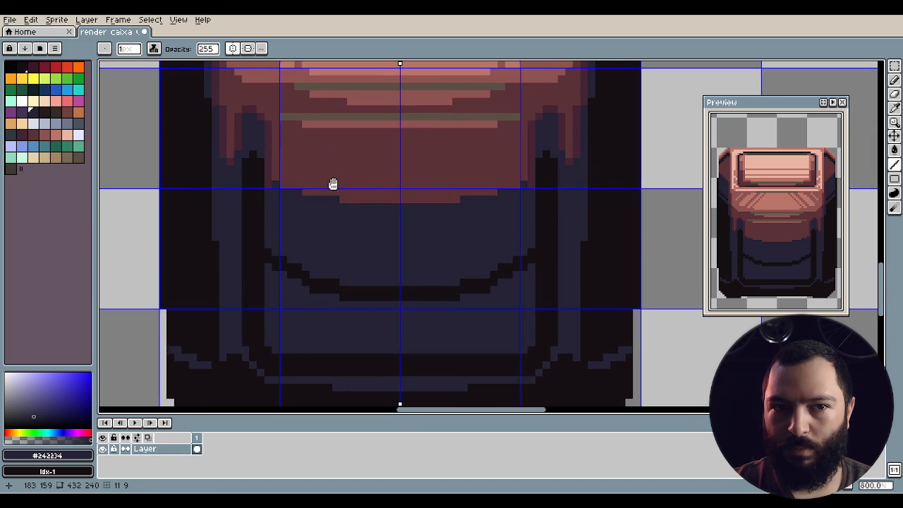
{"action": "left_click", "coordinate": [275, 173], "text": "alt"}
{"action": "mouse_move", "coordinate": [278, 189]}
{"action": "left_mouse_down"}
{"action": "mouse_move", "coordinate": [355, 204]}
{"action": "mouse_move", "coordinate": [345, 204]}
{"action": "mouse_move", "coordinate": [447, 206]}
{"action": "left_mouse_up"}
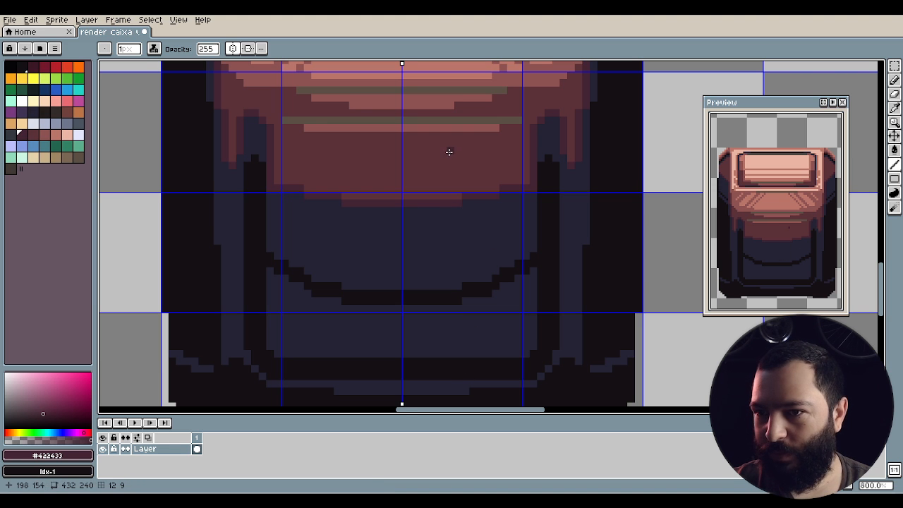
Add a full-width #8e5252 stripe across the upper reddish panel and short vertical highlights on the side prongs.
{"action": "left_click_drag", "start_coordinate": [448, 151], "coordinate": [424, 252]}
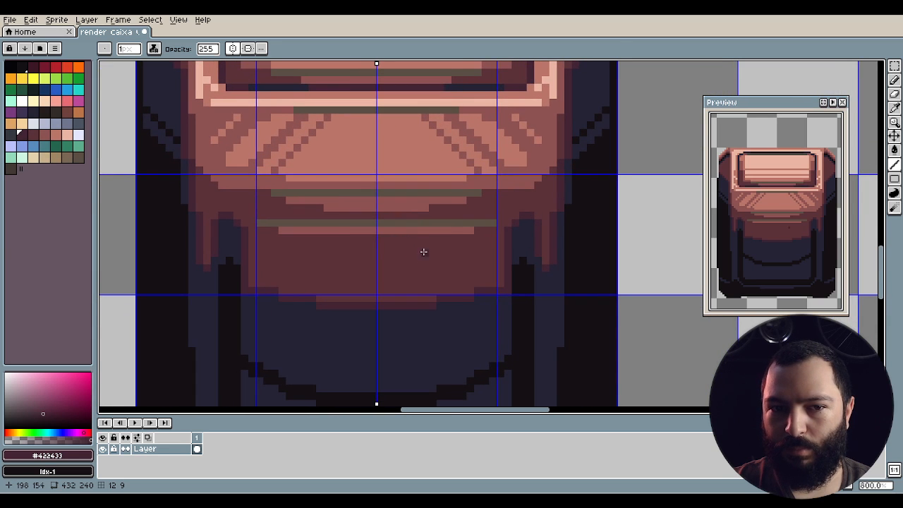
{"action": "key", "text": "i"}
{"action": "left_click", "coordinate": [346, 229]}
{"action": "key", "text": "b"}
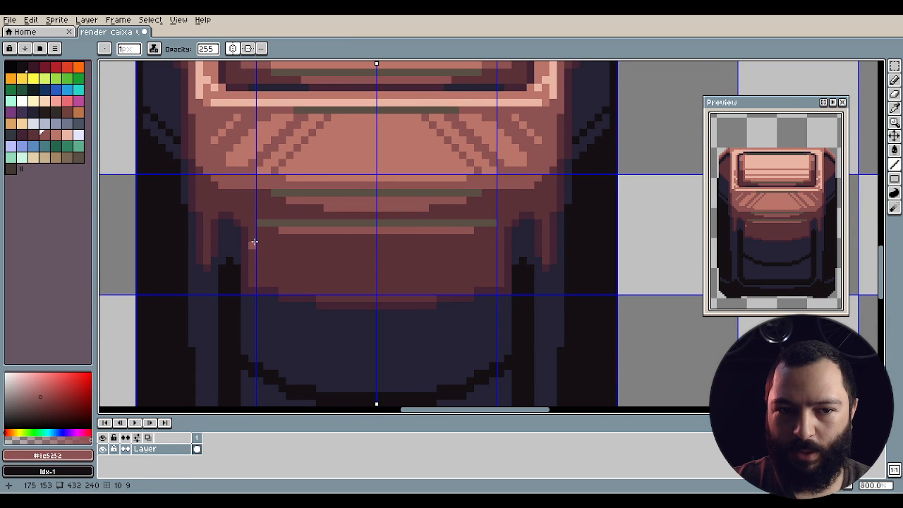
{"action": "left_click", "coordinate": [257, 244], "text": "shift"}
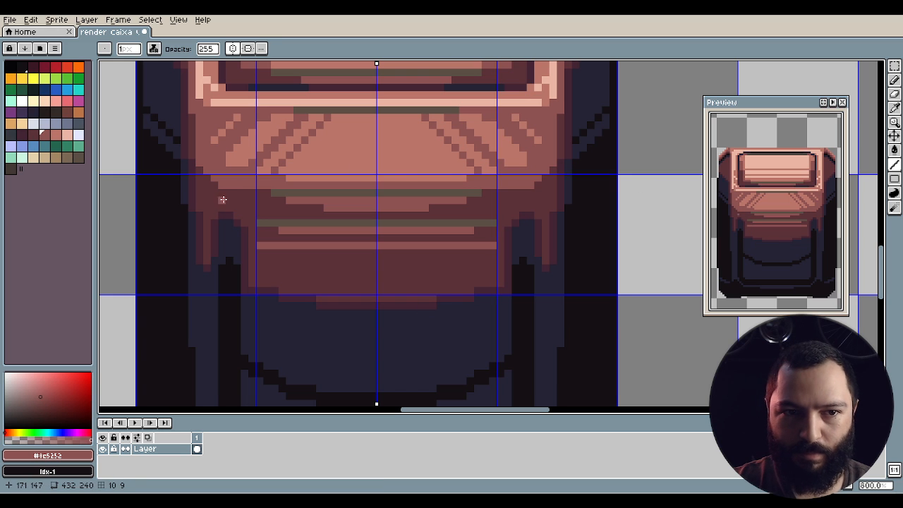
{"action": "left_click_drag", "start_coordinate": [205, 191], "coordinate": [205, 201]}
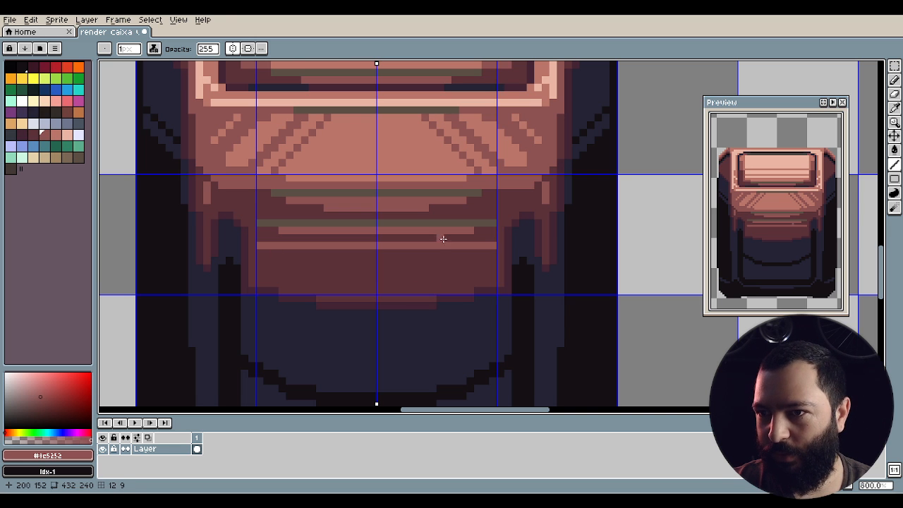
Add a broken row of #8e5252 dashes below the lowest full-width stripe on the reddish panel.
{"action": "left_click_drag", "start_coordinate": [439, 236], "coordinate": [482, 340]}
{"action": "left_click_drag", "start_coordinate": [401, 250], "coordinate": [335, 181]}
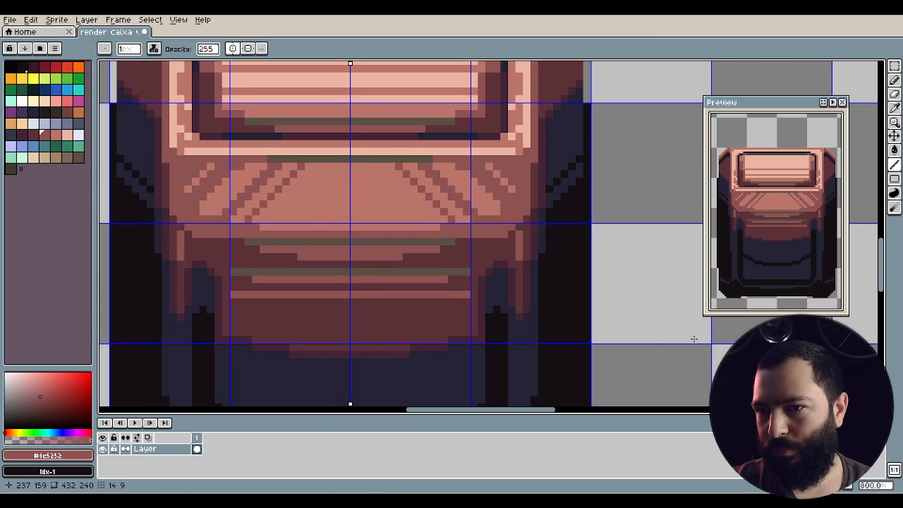
{"action": "left_click_drag", "start_coordinate": [794, 260], "coordinate": [786, 239]}
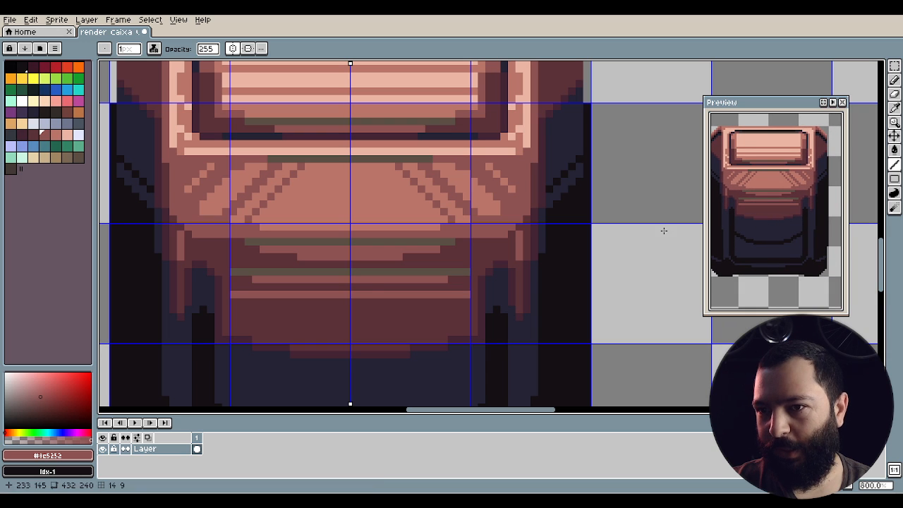
{"action": "mouse_move", "coordinate": [299, 301]}
{"action": "left_mouse_down"}
{"action": "mouse_move", "coordinate": [383, 301]}
{"action": "mouse_move", "coordinate": [290, 310]}
{"action": "mouse_move", "coordinate": [326, 309]}
{"action": "left_mouse_up"}
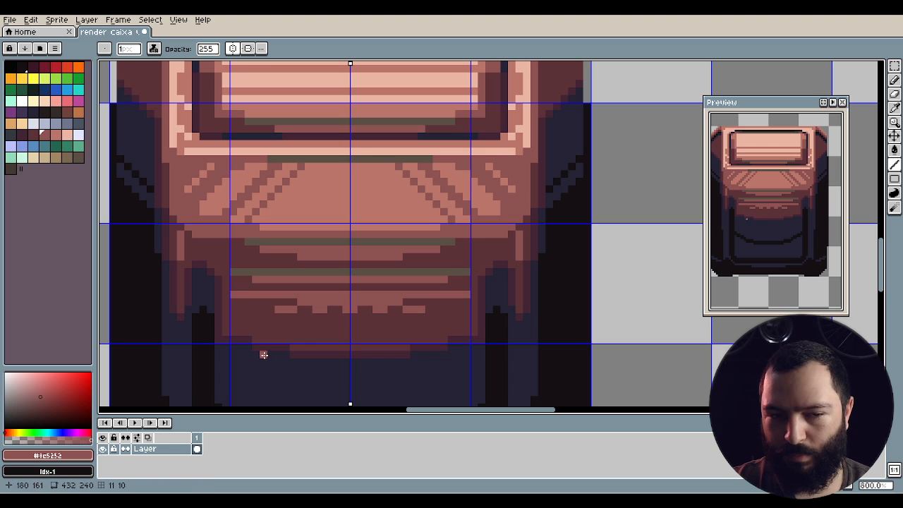
{"action": "left_click", "coordinate": [259, 310]}
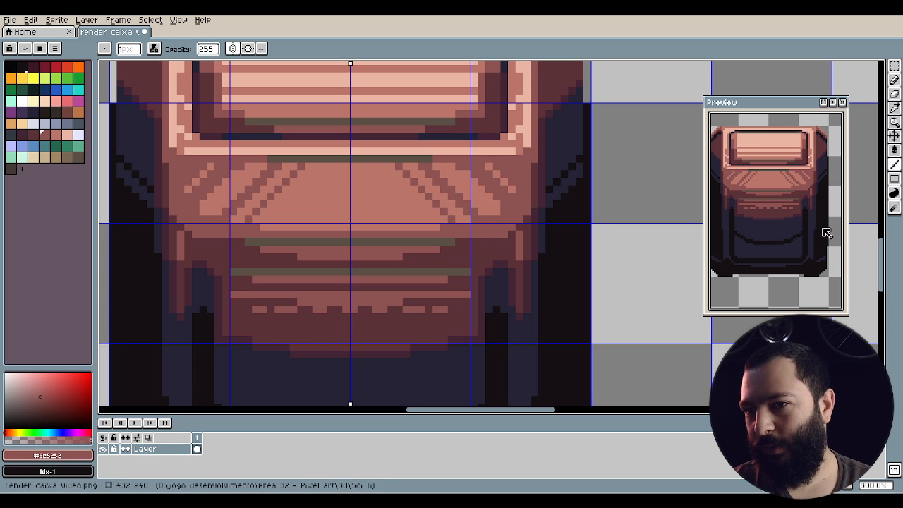
{"action": "mouse_move", "coordinate": [811, 234]}
{"action": "left_mouse_down"}
{"action": "mouse_move", "coordinate": [805, 235]}
{"action": "mouse_move", "coordinate": [820, 258]}
{"action": "mouse_move", "coordinate": [802, 249]}
{"action": "left_mouse_up"}
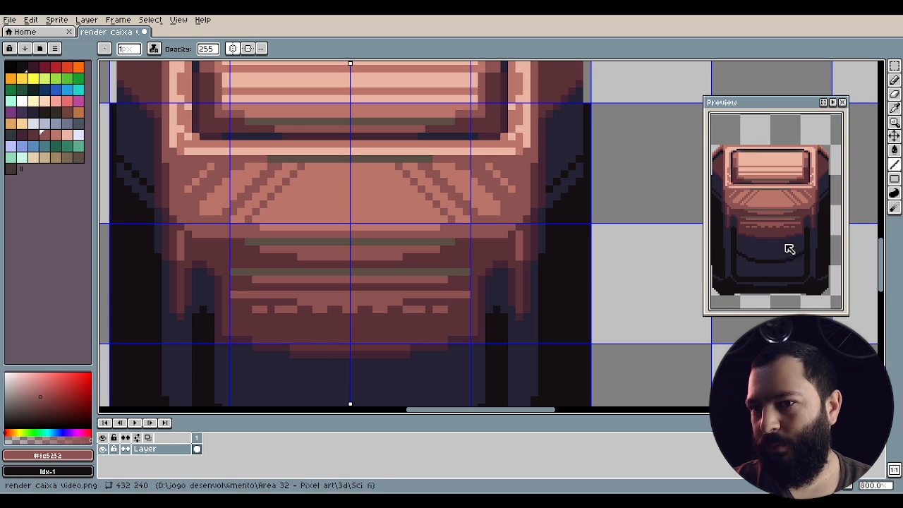
Build up staggered rows of #141013 dashes along the bottom of the navy front panel, thinning out upward into single pixels.
{"action": "left_click_drag", "start_coordinate": [322, 371], "coordinate": [322, 212]}
{"action": "left_click_drag", "start_coordinate": [317, 356], "coordinate": [332, 303]}
{"action": "left_click", "coordinate": [292, 302], "text": "alt"}
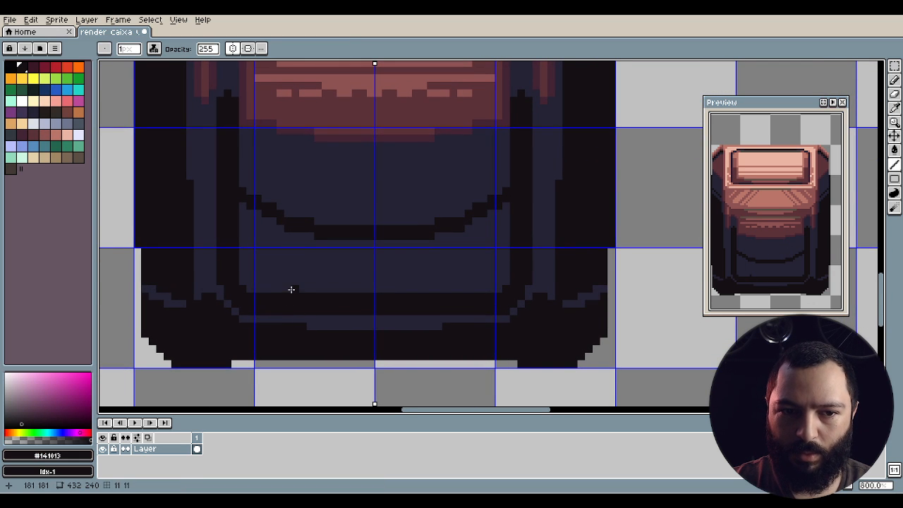
{"action": "mouse_move", "coordinate": [297, 288]}
{"action": "left_mouse_down"}
{"action": "mouse_move", "coordinate": [351, 282]}
{"action": "mouse_move", "coordinate": [262, 281]}
{"action": "left_mouse_up"}
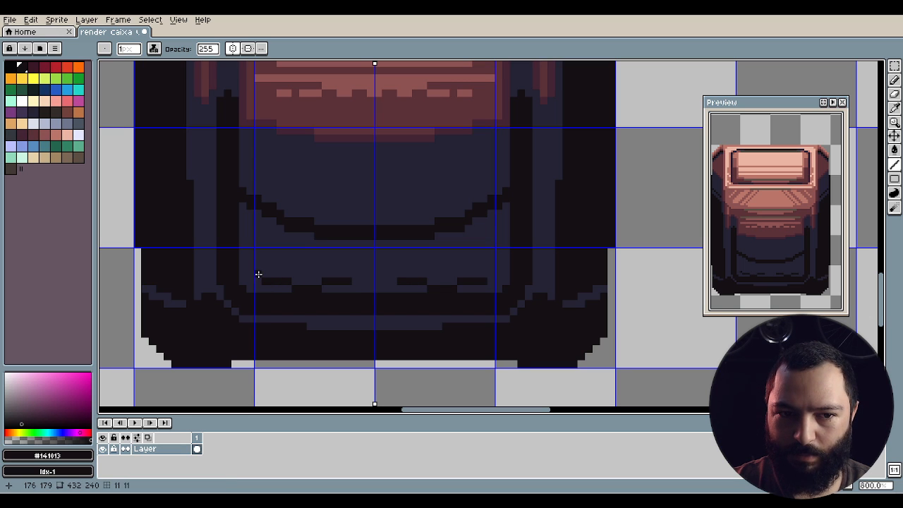
{"action": "left_click", "coordinate": [246, 272]}
{"action": "left_click_drag", "start_coordinate": [299, 272], "coordinate": [313, 275]}
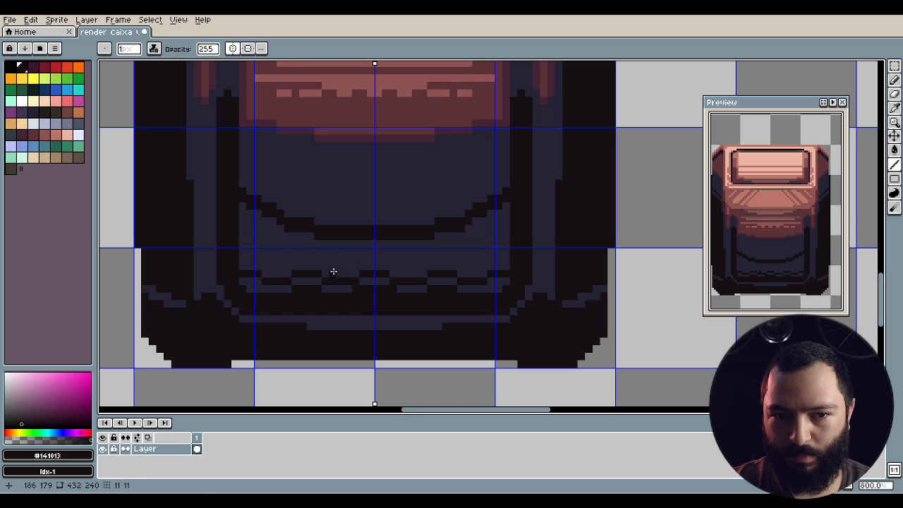
{"action": "left_click_drag", "start_coordinate": [324, 268], "coordinate": [345, 267]}
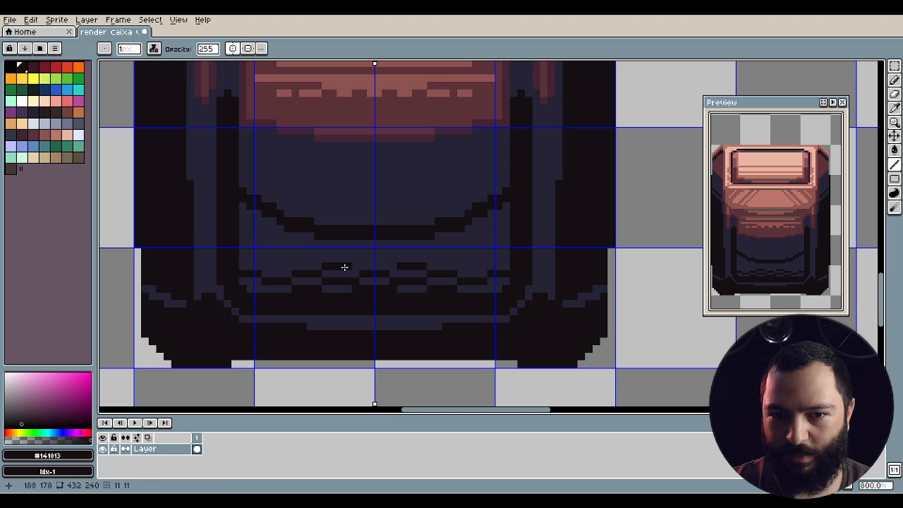
{"action": "left_click_drag", "start_coordinate": [288, 263], "coordinate": [248, 256]}
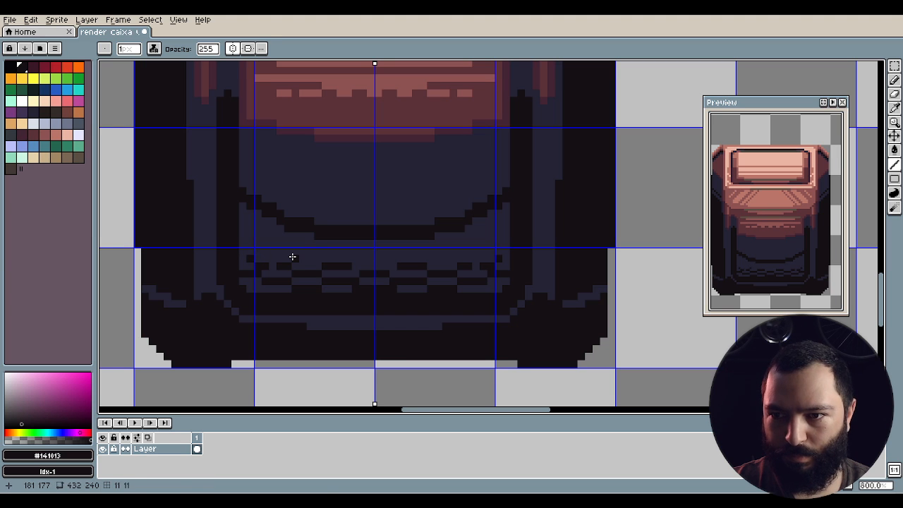
{"action": "left_click_drag", "start_coordinate": [803, 259], "coordinate": [822, 252]}
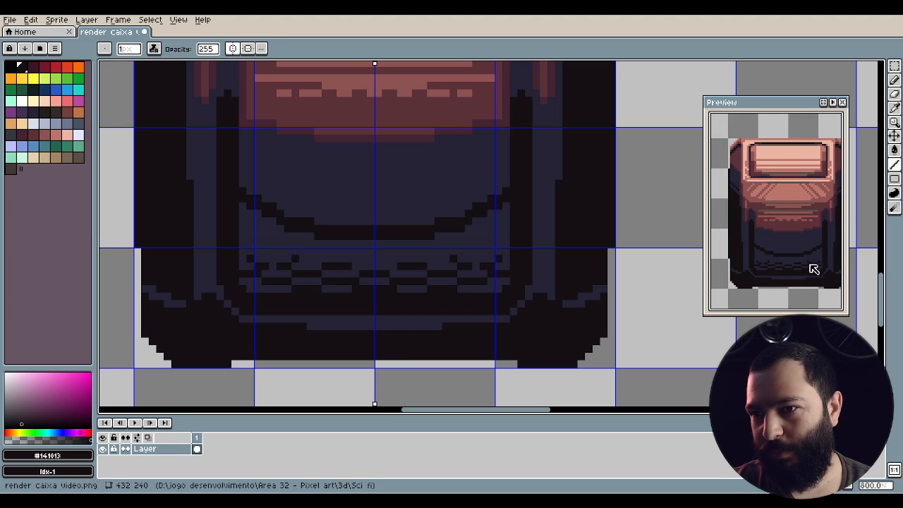
Trim the upper edge of the curved black groove on the navy panel with #242234 to make it thinner.
{"action": "key", "text": "i"}
{"action": "left_click", "coordinate": [338, 196]}
{"action": "key", "text": "l"}
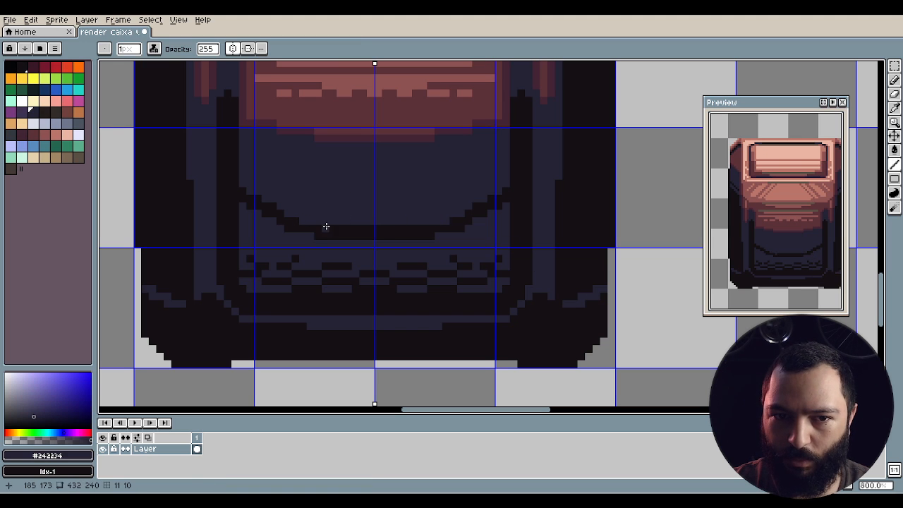
{"action": "left_click_drag", "start_coordinate": [327, 228], "coordinate": [416, 220]}
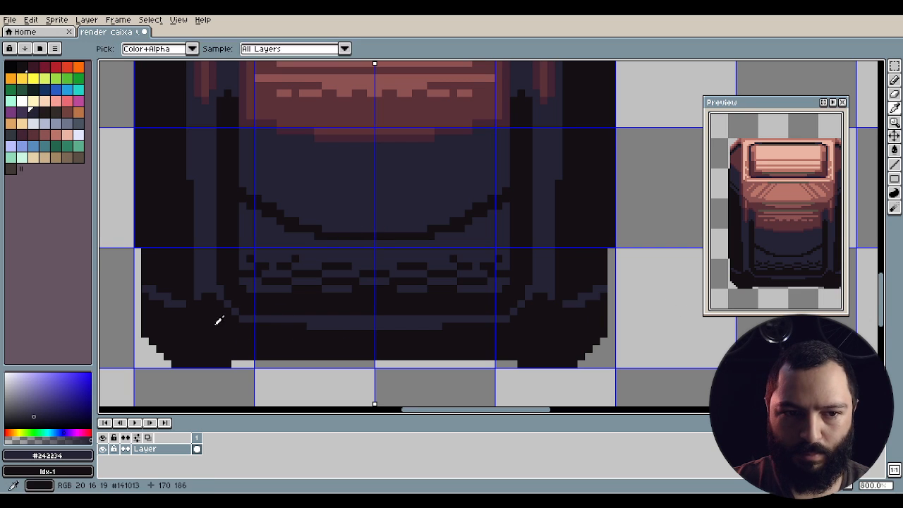
Cut small #141013 notches into the navy side rails and the lower edge of the bottom trim line.
{"action": "left_click", "coordinate": [216, 312], "text": "alt"}
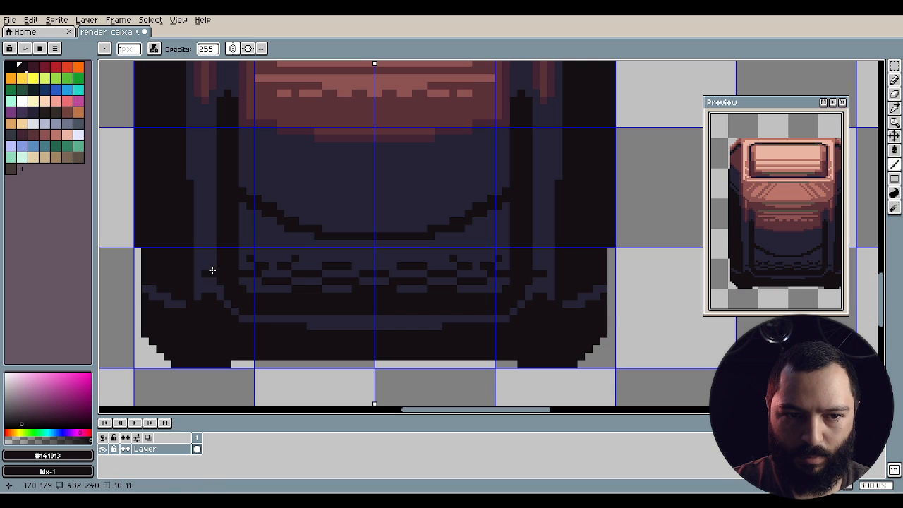
{"action": "left_click", "coordinate": [201, 256]}
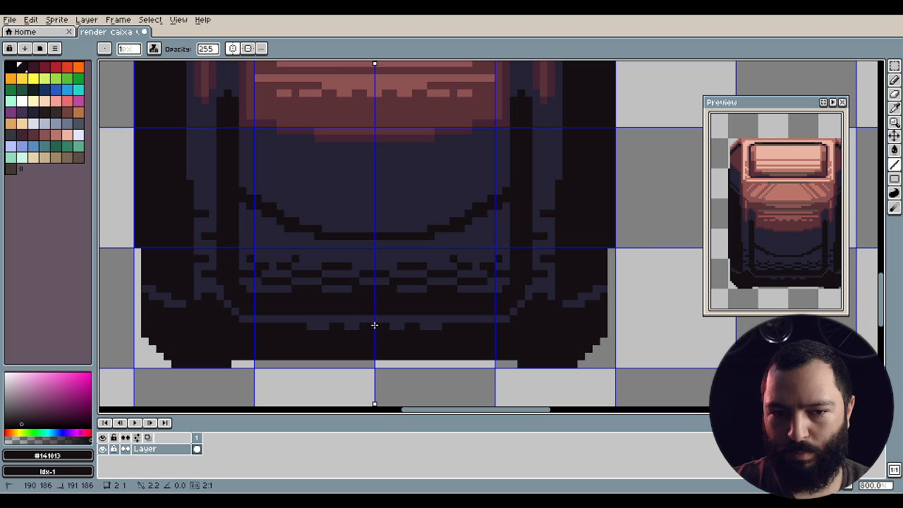
{"action": "scroll", "coordinate": [783, 277], "scroll_direction": "up", "scroll_amount": 2}
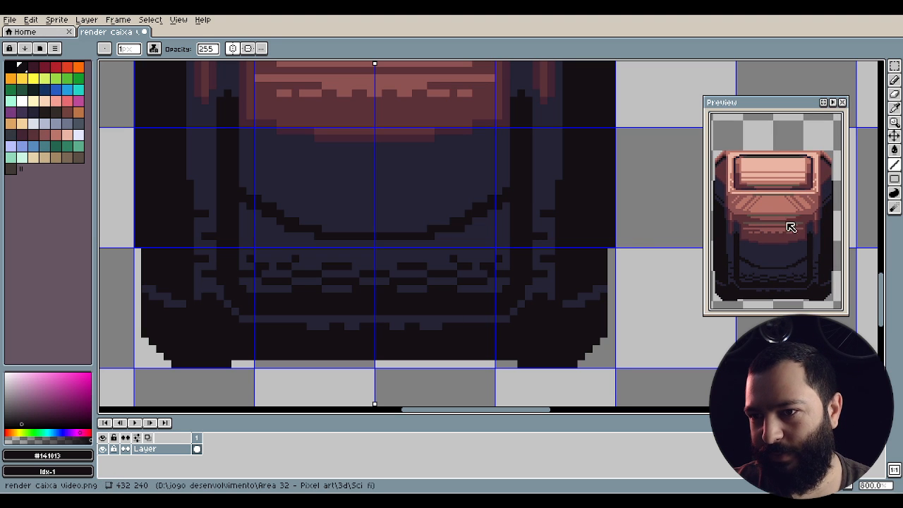
Paint over the curved black groove with #242234 so the middle of the front panel is plain navy.
{"action": "scroll", "coordinate": [359, 264], "scroll_direction": "down", "scroll_amount": 3}
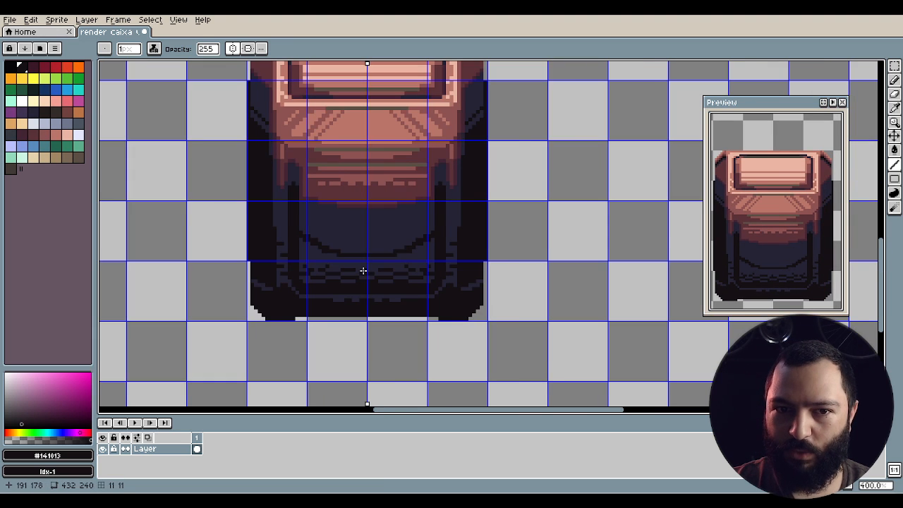
{"action": "scroll", "coordinate": [363, 271], "scroll_direction": "up", "scroll_amount": 1}
{"action": "scroll", "coordinate": [337, 148], "scroll_direction": "up", "scroll_amount": 2}
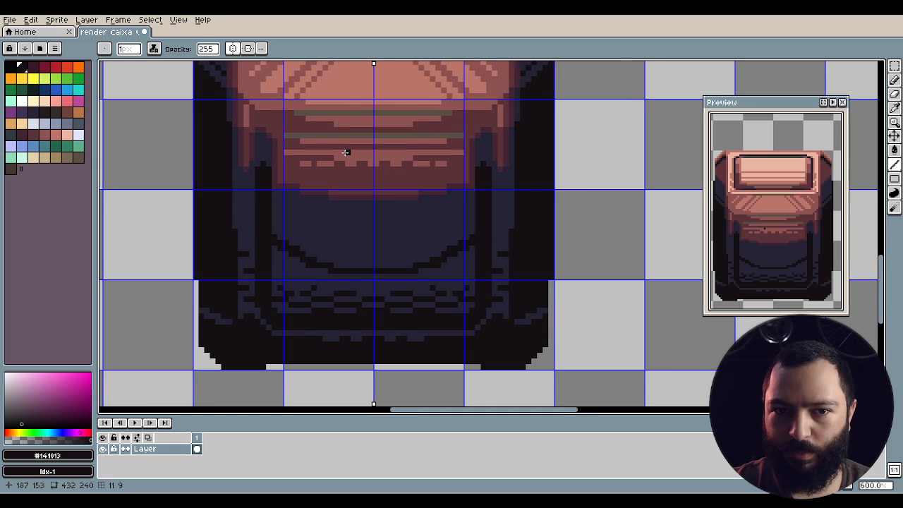
{"action": "key", "text": "alt"}
{"action": "left_click", "coordinate": [351, 206], "text": "alt"}
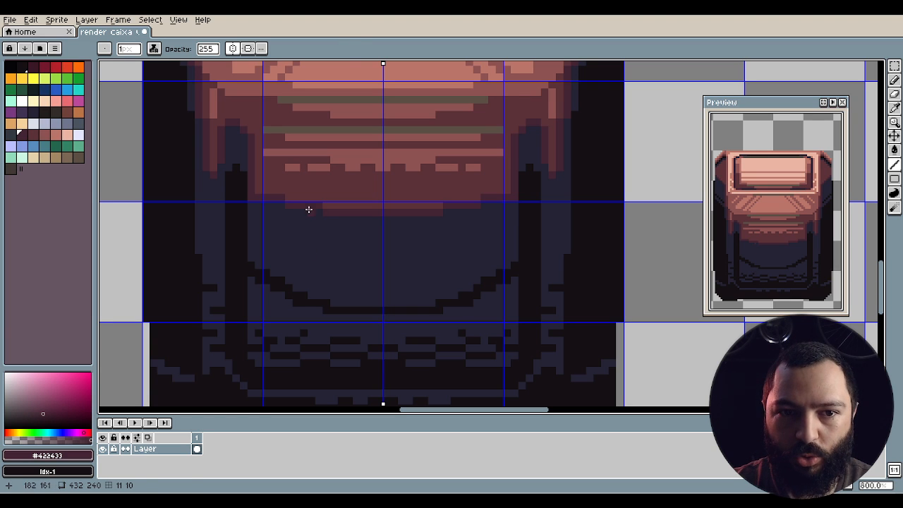
{"action": "key", "text": "alt"}
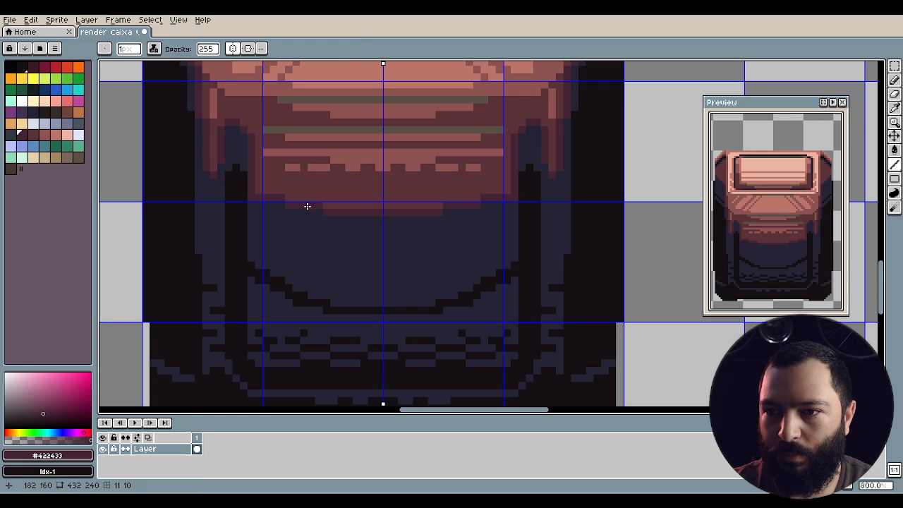
{"action": "key", "text": "alt"}
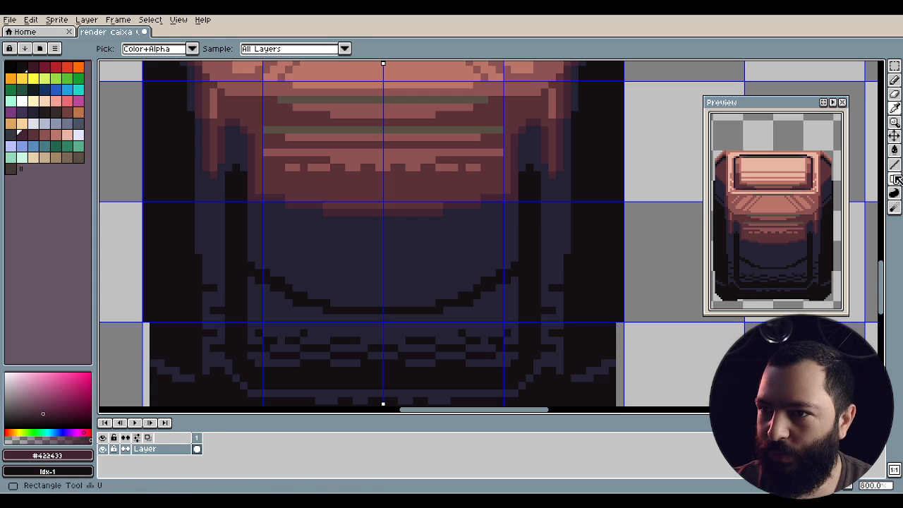
{"action": "key", "text": "alt"}
{"action": "left_click", "coordinate": [276, 275]}
{"action": "mouse_move", "coordinate": [252, 262]}
{"action": "left_mouse_down"}
{"action": "mouse_move", "coordinate": [270, 274]}
{"action": "mouse_move", "coordinate": [256, 278]}
{"action": "mouse_move", "coordinate": [309, 278]}
{"action": "mouse_move", "coordinate": [284, 288]}
{"action": "mouse_move", "coordinate": [305, 296]}
{"action": "mouse_move", "coordinate": [289, 305]}
{"action": "mouse_move", "coordinate": [447, 306]}
{"action": "left_mouse_up"}
{"action": "left_click_drag", "start_coordinate": [273, 336], "coordinate": [299, 267]}
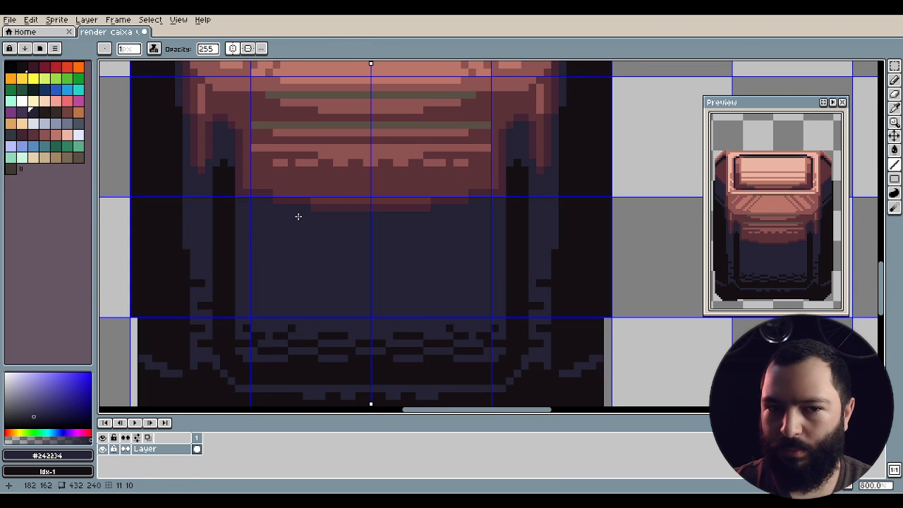
Add short vertical #422433 drips of varying length along the reddish area's lower edge, over the navy panel.
{"action": "left_click", "coordinate": [296, 201], "text": "alt"}
{"action": "left_click_drag", "start_coordinate": [330, 212], "coordinate": [331, 217]}
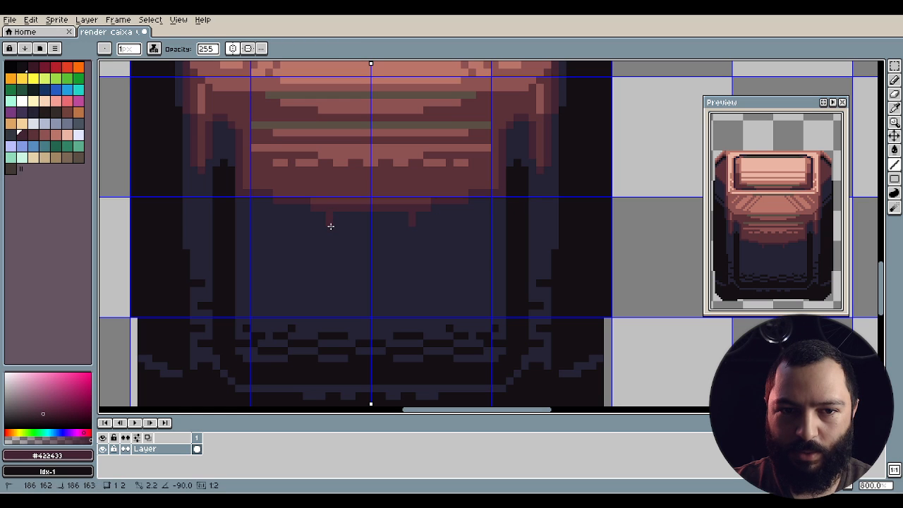
{"action": "left_click", "coordinate": [297, 205]}
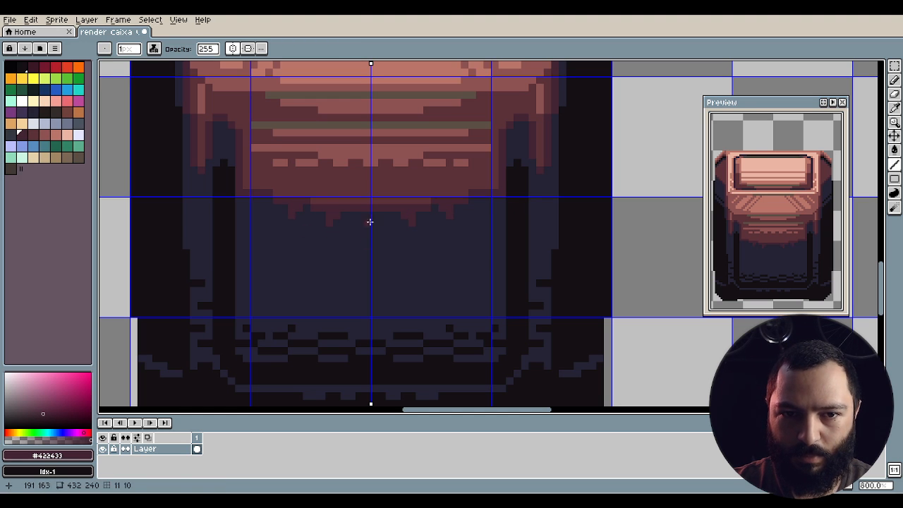
{"action": "left_click_drag", "start_coordinate": [367, 212], "coordinate": [367, 232]}
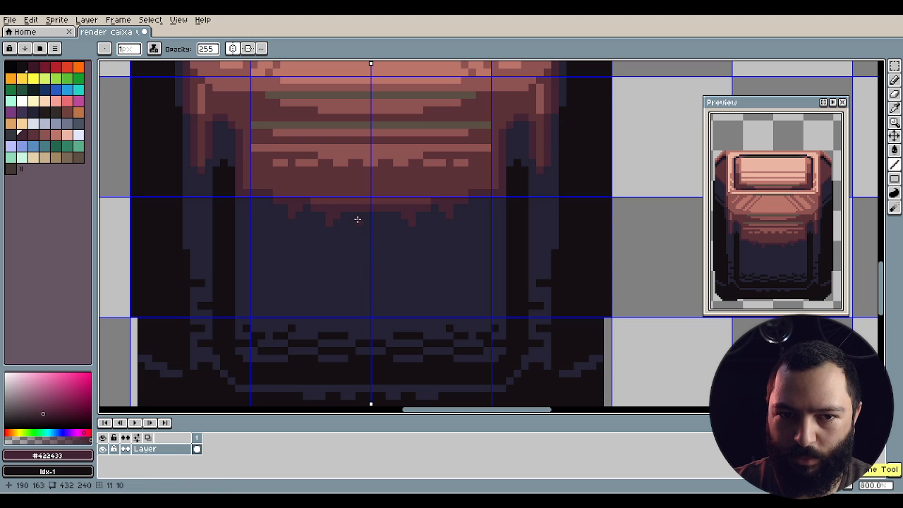
{"action": "left_click_drag", "start_coordinate": [361, 239], "coordinate": [361, 227]}
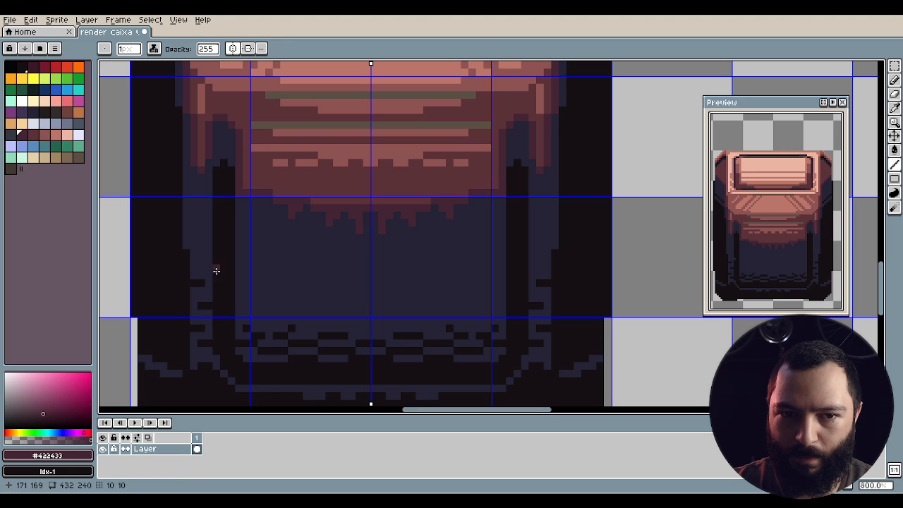
{"action": "left_click", "coordinate": [254, 203]}
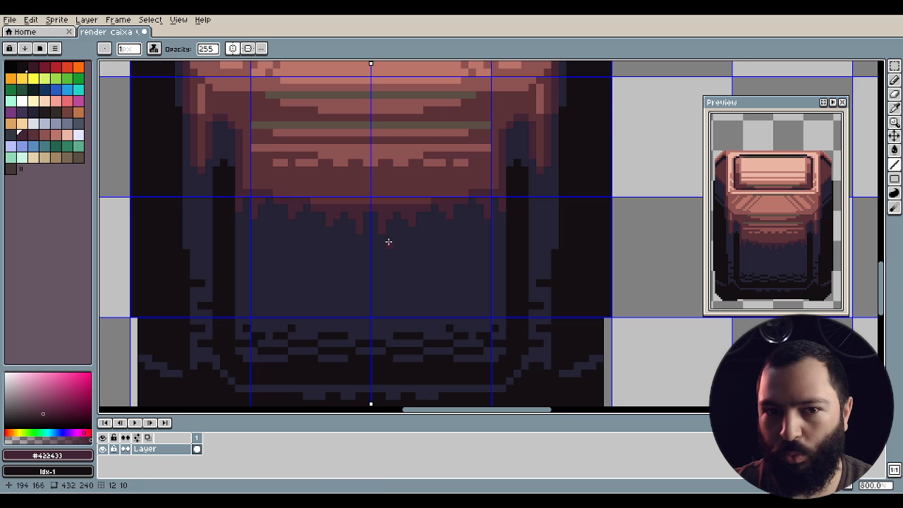
Add #5b3138 pixels inside the drips and along the lower reddish edge to create an inner layer of shading.
{"action": "scroll", "coordinate": [342, 202], "scroll_direction": "up", "scroll_amount": 2}
{"action": "key", "text": "i"}
{"action": "left_click", "coordinate": [337, 191], "text": "alt"}
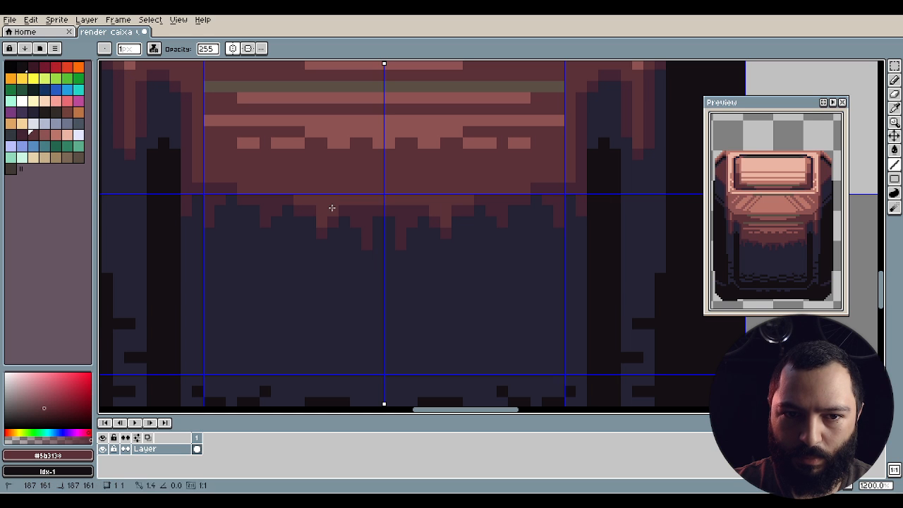
{"action": "left_click_drag", "start_coordinate": [367, 207], "coordinate": [362, 218]}
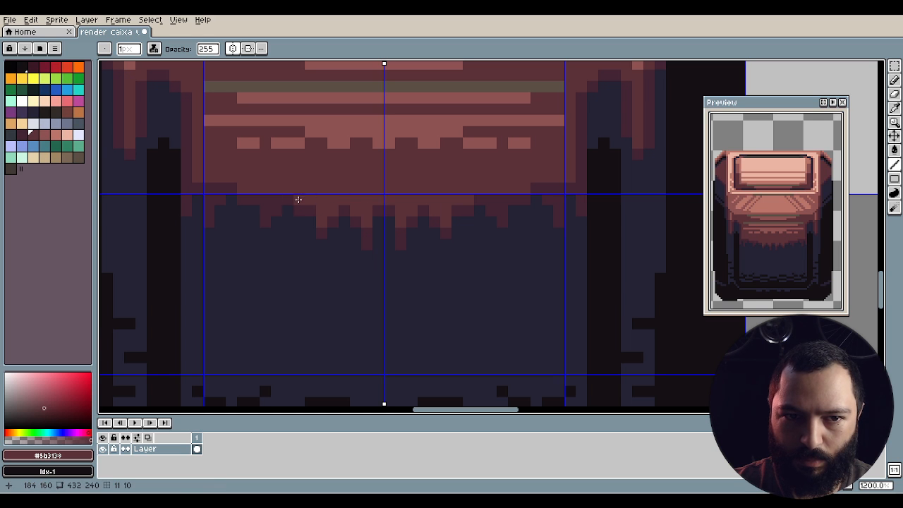
{"action": "left_click", "coordinate": [268, 205]}
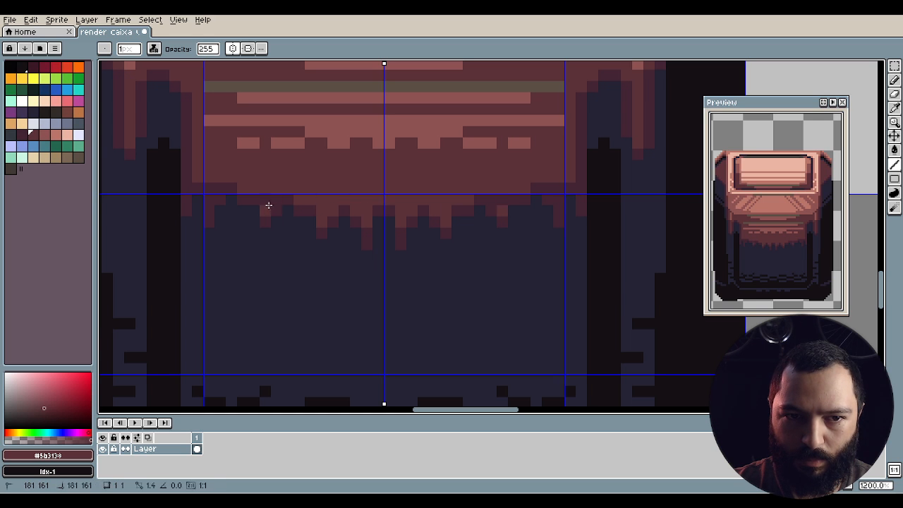
{"action": "left_click", "coordinate": [209, 196]}
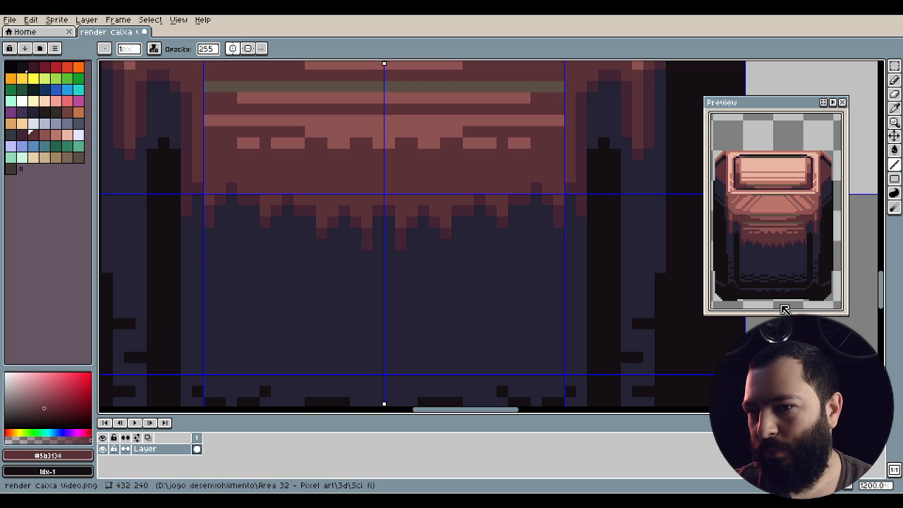
{"action": "mouse_move", "coordinate": [790, 276]}
{"action": "left_mouse_down"}
{"action": "mouse_move", "coordinate": [803, 256]}
{"action": "mouse_move", "coordinate": [796, 278]}
{"action": "left_mouse_up"}
{"action": "scroll", "coordinate": [793, 268], "scroll_direction": "down", "scroll_amount": 2}
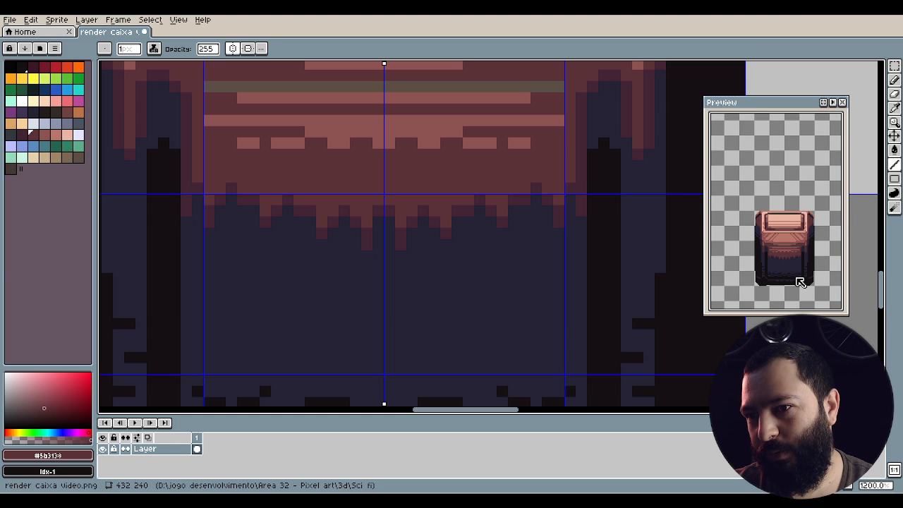
{"action": "scroll", "coordinate": [802, 285], "scroll_direction": "up", "scroll_amount": 2}
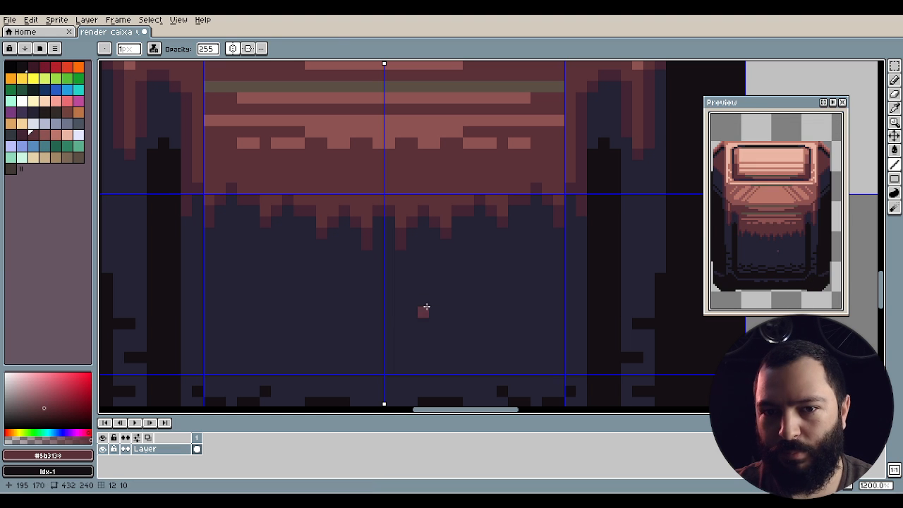
Shorten and narrow the mirrored pair of drips beside the central ones using #242234 and #422433.
{"action": "key", "text": "i"}
{"action": "left_click", "coordinate": [459, 226]}
{"action": "key", "text": "b"}
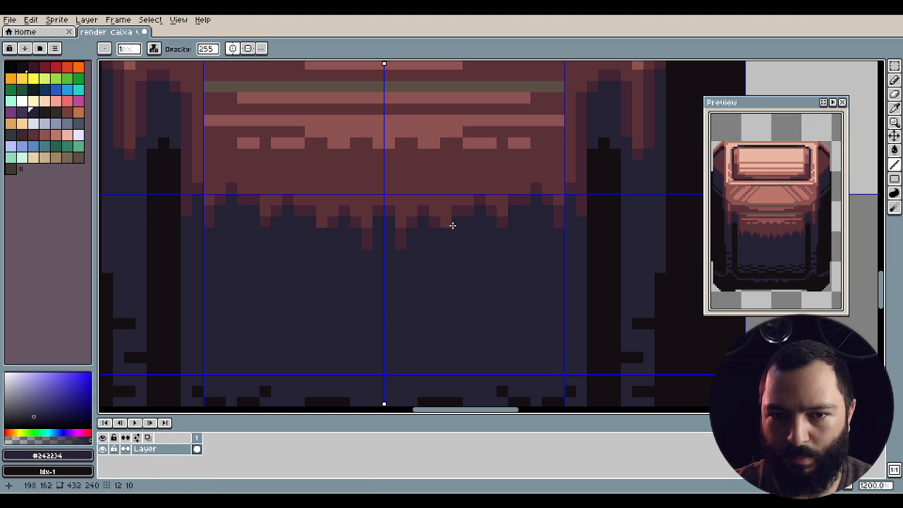
{"action": "left_click", "coordinate": [465, 212], "text": "alt"}
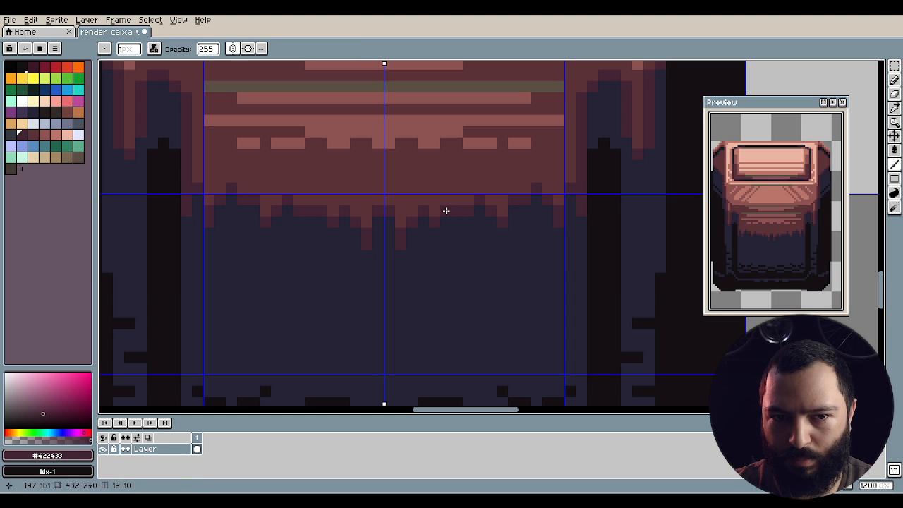
{"action": "left_click", "coordinate": [345, 345]}
{"action": "left_click", "coordinate": [457, 262]}
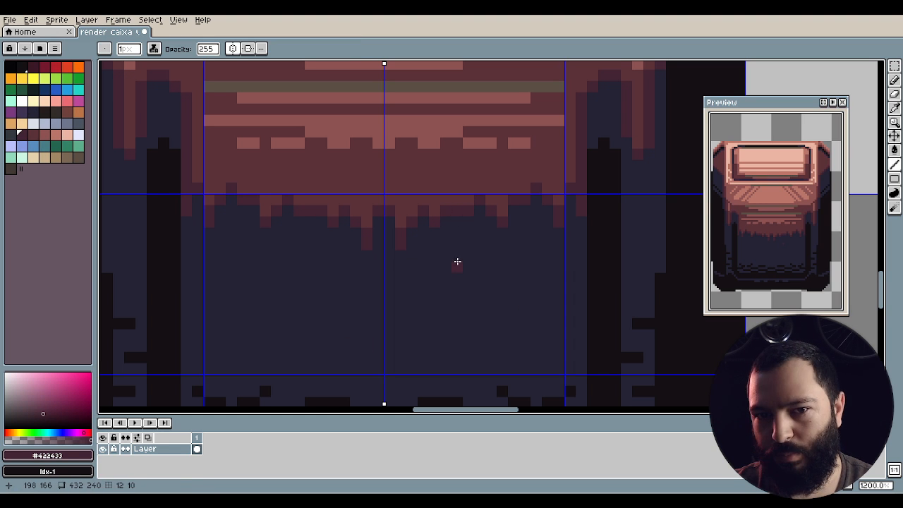
{"action": "left_click_drag", "start_coordinate": [467, 216], "coordinate": [444, 258]}
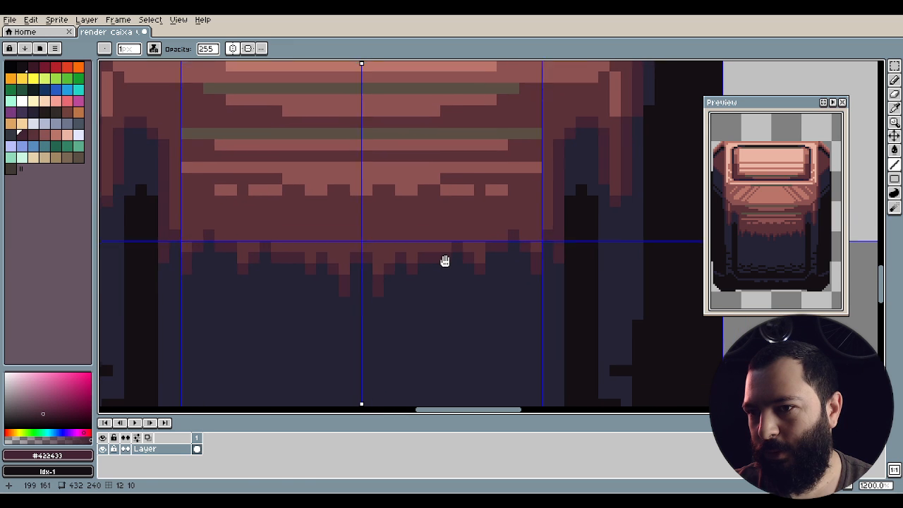
{"action": "scroll", "coordinate": [798, 231], "scroll_direction": "down", "scroll_amount": 3}
{"action": "scroll", "coordinate": [796, 242], "scroll_direction": "up", "scroll_amount": 3}
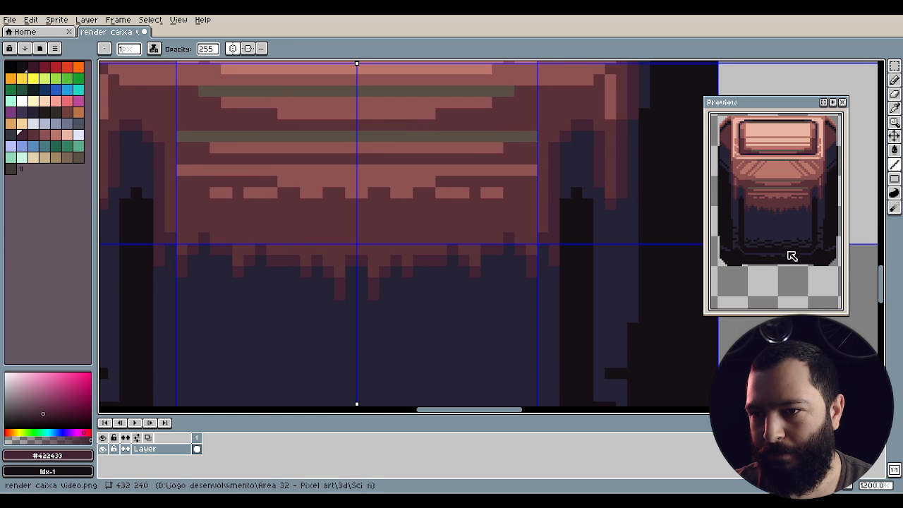
Widen the front panel's mirrored black side grooves with short vertical #141013 strokes along their inner and outer edges.
{"action": "left_click_drag", "start_coordinate": [281, 280], "coordinate": [332, 107]}
{"action": "scroll", "coordinate": [205, 221], "scroll_direction": "down", "scroll_amount": 3}
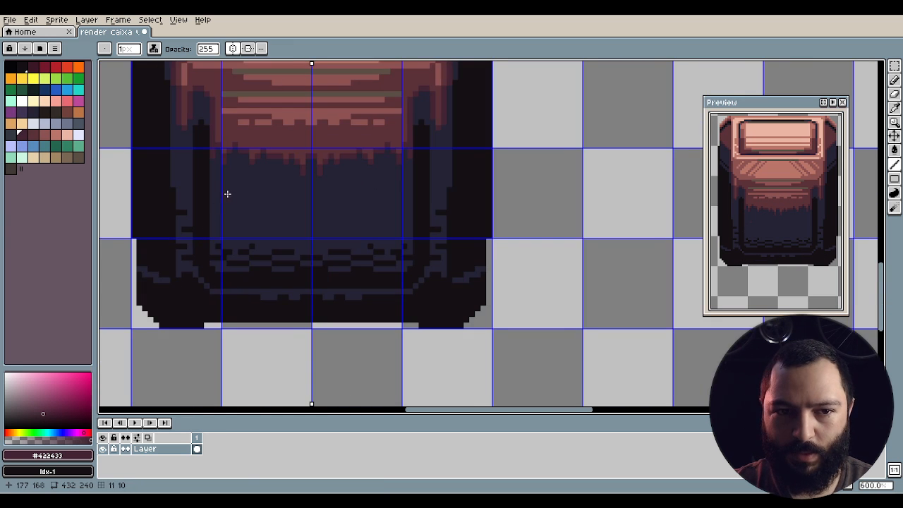
{"action": "mouse_move", "coordinate": [225, 195]}
{"action": "left_mouse_down"}
{"action": "mouse_move", "coordinate": [280, 244]}
{"action": "mouse_move", "coordinate": [277, 272]}
{"action": "left_mouse_up"}
{"action": "left_click", "coordinate": [271, 226], "text": "alt"}
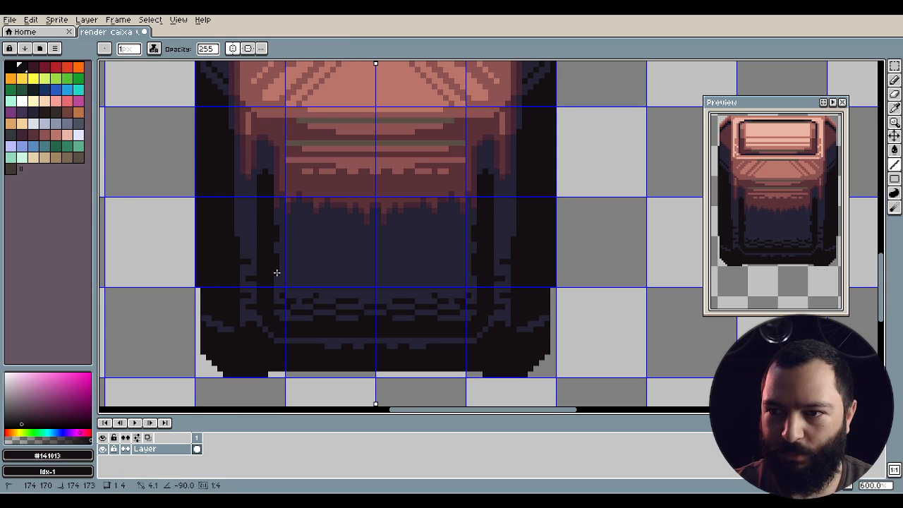
{"action": "left_click_drag", "start_coordinate": [255, 202], "coordinate": [251, 220]}
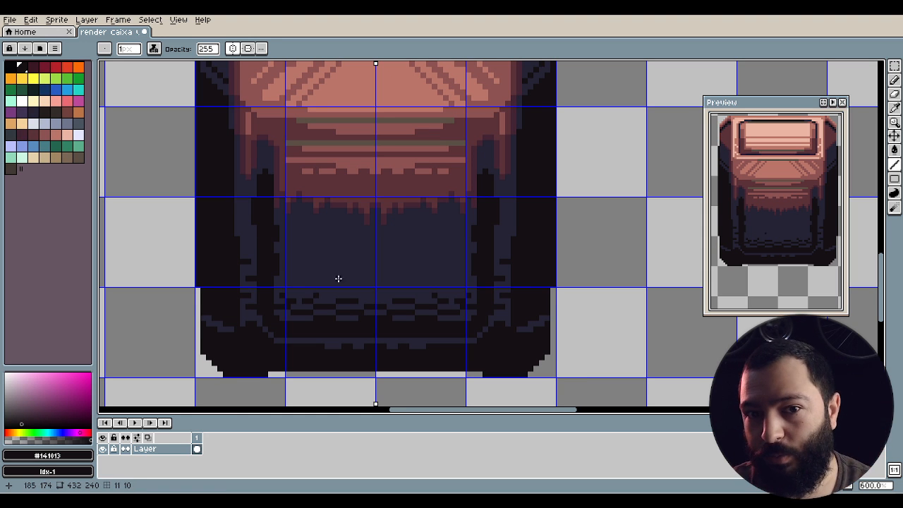
Examine the crate's upper panel, side edges, grooves and lower corners at several magnifications.
{"action": "scroll", "coordinate": [393, 254], "scroll_direction": "up", "scroll_amount": 3}
{"action": "scroll", "coordinate": [417, 161], "scroll_direction": "down", "scroll_amount": 1}
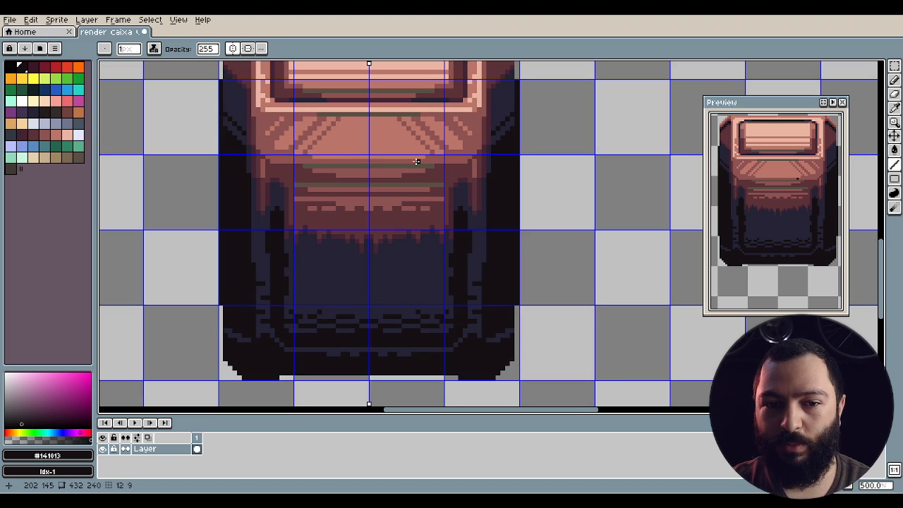
{"action": "scroll", "coordinate": [413, 216], "scroll_direction": "up", "scroll_amount": 2}
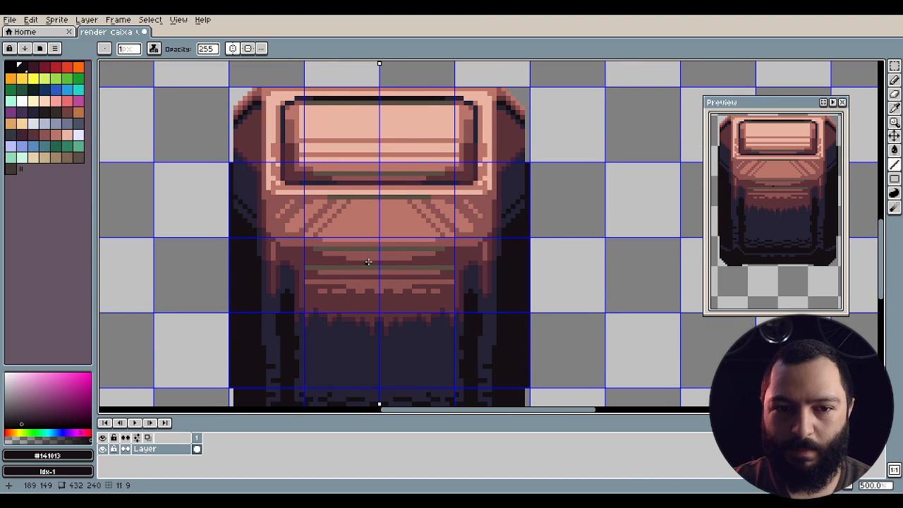
{"action": "scroll", "coordinate": [376, 273], "scroll_direction": "down", "scroll_amount": 2}
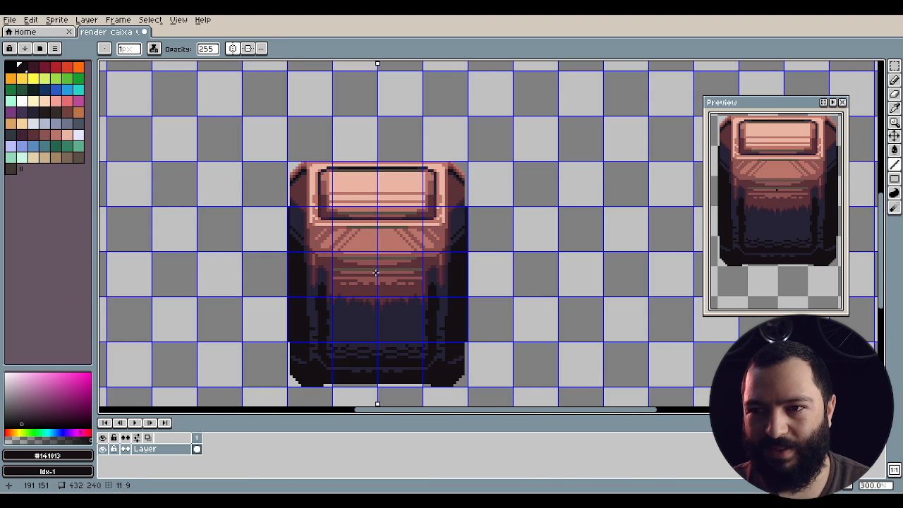
{"action": "left_click_drag", "start_coordinate": [406, 274], "coordinate": [392, 227]}
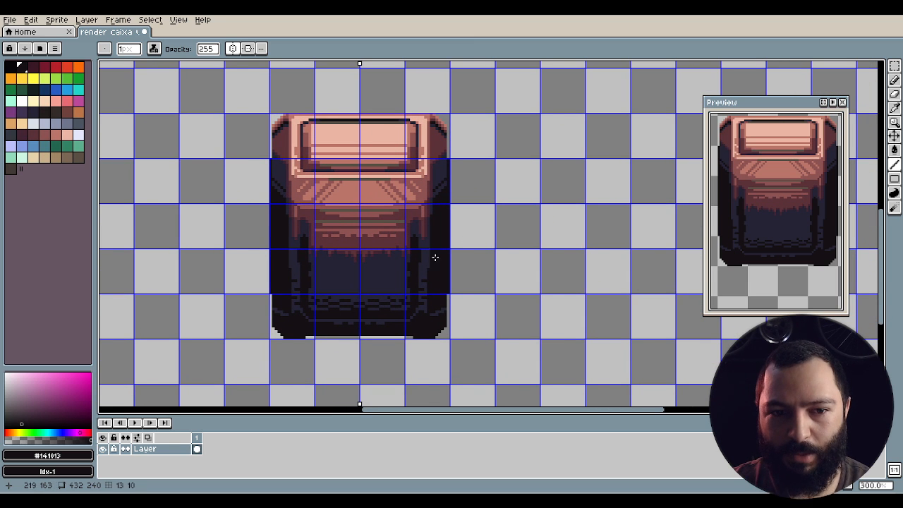
{"action": "scroll", "coordinate": [266, 359], "scroll_direction": "up", "scroll_amount": 1}
{"action": "scroll", "coordinate": [266, 359], "scroll_direction": "up", "scroll_amount": 1}
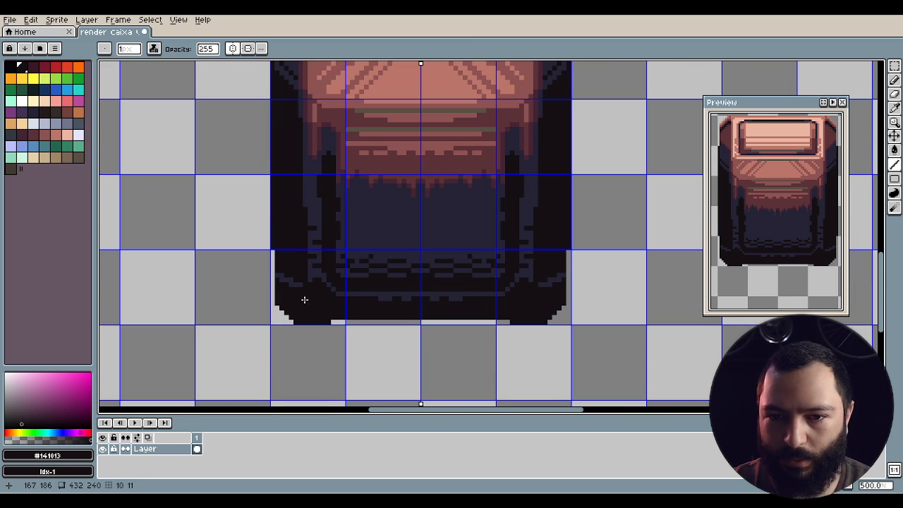
{"action": "left_click_drag", "start_coordinate": [455, 291], "coordinate": [372, 406]}
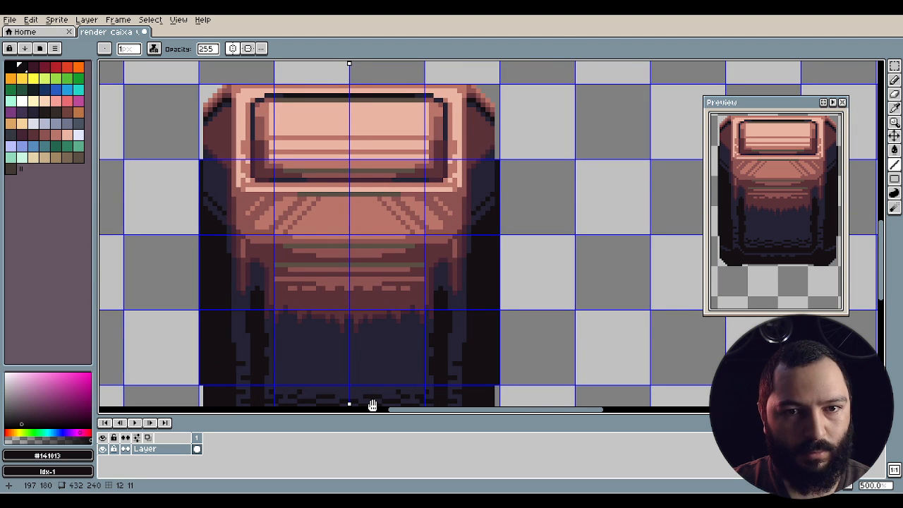
{"action": "left_click_drag", "start_coordinate": [206, 160], "coordinate": [226, 182]}
{"action": "left_click_drag", "start_coordinate": [205, 337], "coordinate": [219, 133]}
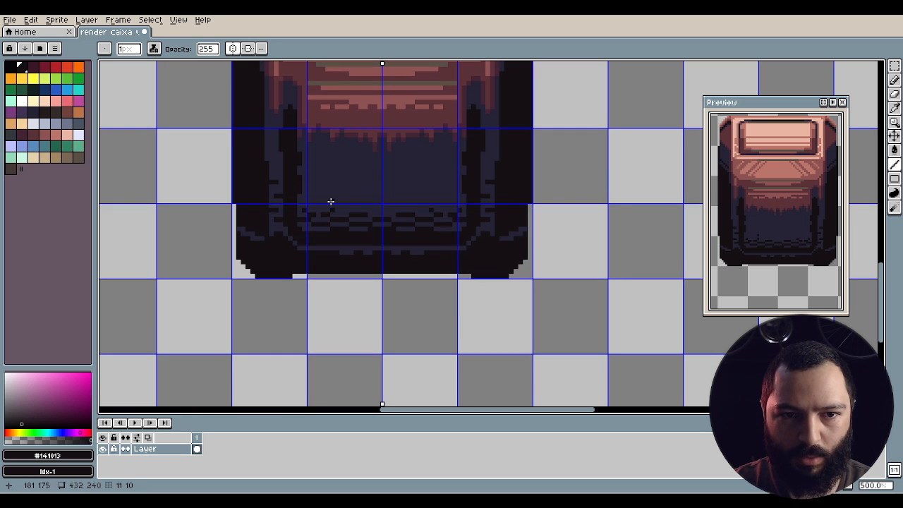
{"action": "left_click_drag", "start_coordinate": [308, 170], "coordinate": [316, 192]}
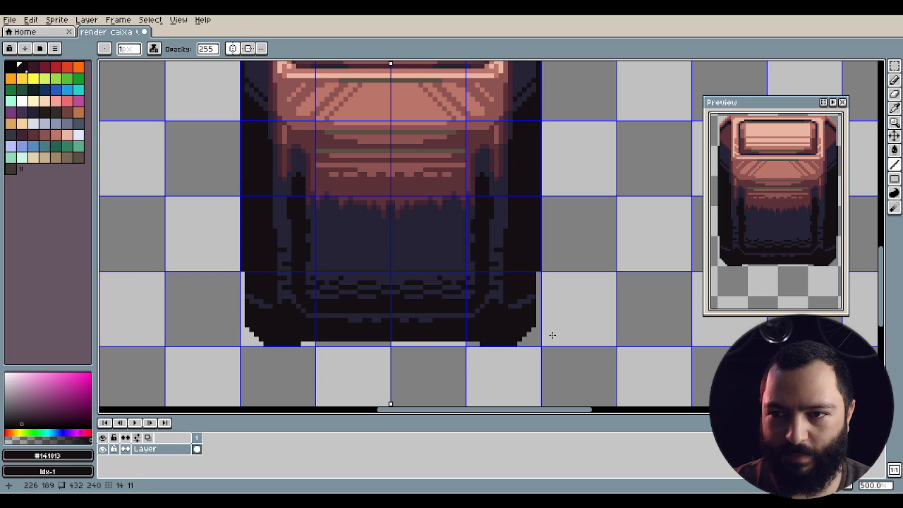
{"action": "left_click_drag", "start_coordinate": [483, 180], "coordinate": [487, 266]}
{"action": "scroll", "coordinate": [488, 265], "scroll_direction": "down", "scroll_amount": 1}
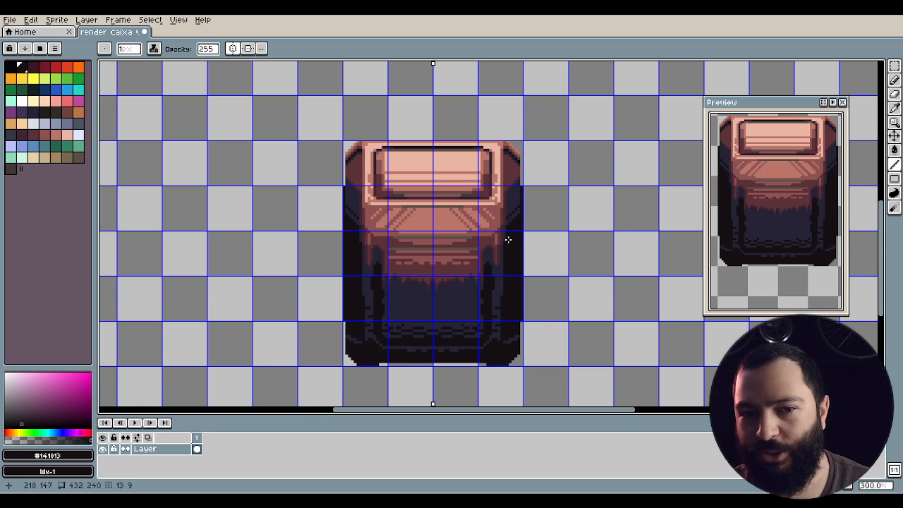
{"action": "left_click_drag", "start_coordinate": [510, 243], "coordinate": [503, 233]}
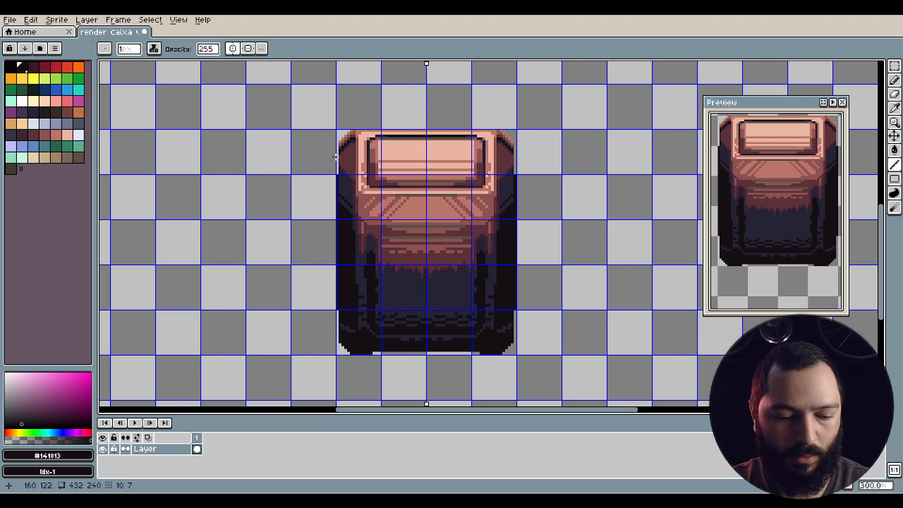
Pick #242234 from the sprite and change the Line tool's ink to one that paints on transparent pixels.
{"action": "scroll", "coordinate": [332, 168], "scroll_direction": "up", "scroll_amount": 1}
{"action": "scroll", "coordinate": [334, 172], "scroll_direction": "up", "scroll_amount": 1}
{"action": "left_click", "coordinate": [337, 120], "text": "alt"}
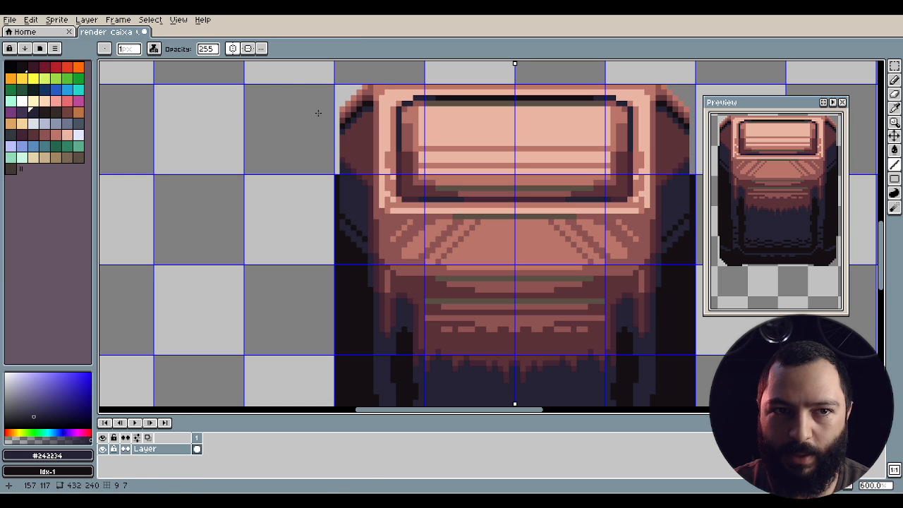
{"action": "left_click", "coordinate": [157, 49]}
{"action": "left_click", "coordinate": [191, 79]}
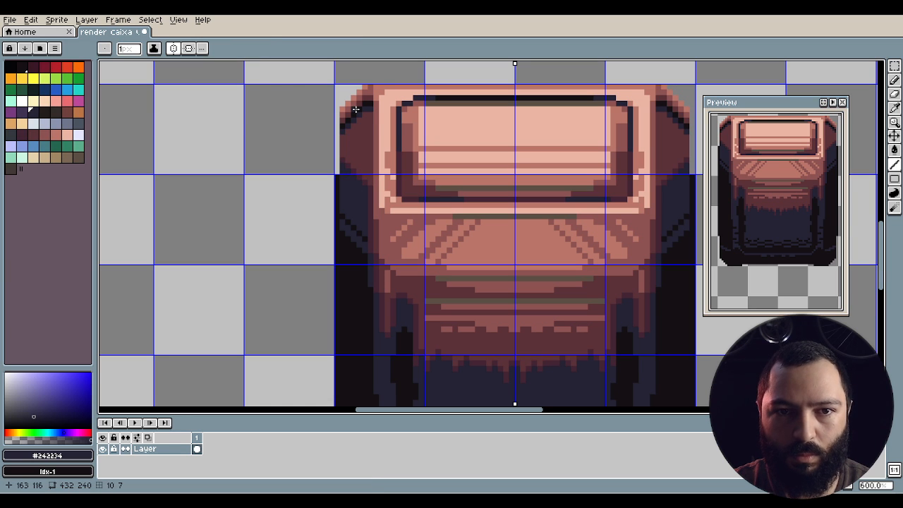
{"action": "left_click_drag", "start_coordinate": [336, 121], "coordinate": [336, 175]}
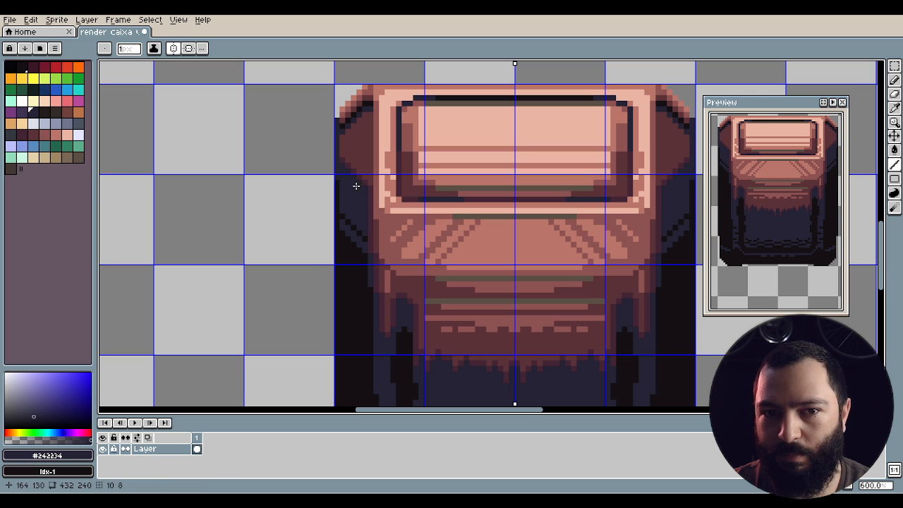
{"action": "left_click_drag", "start_coordinate": [724, 161], "coordinate": [731, 172]}
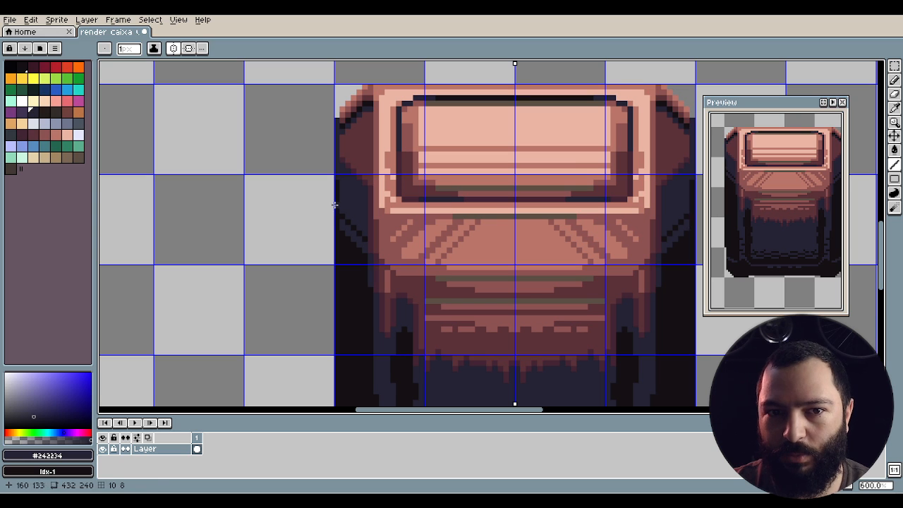
{"action": "key", "text": "ctrl+z"}
Add a mirrored #422433 line 1 px wide and 8 px tall along the outer edges of the reddish upper side panels.
{"action": "scroll", "coordinate": [352, 181], "scroll_direction": "up", "scroll_amount": 3}
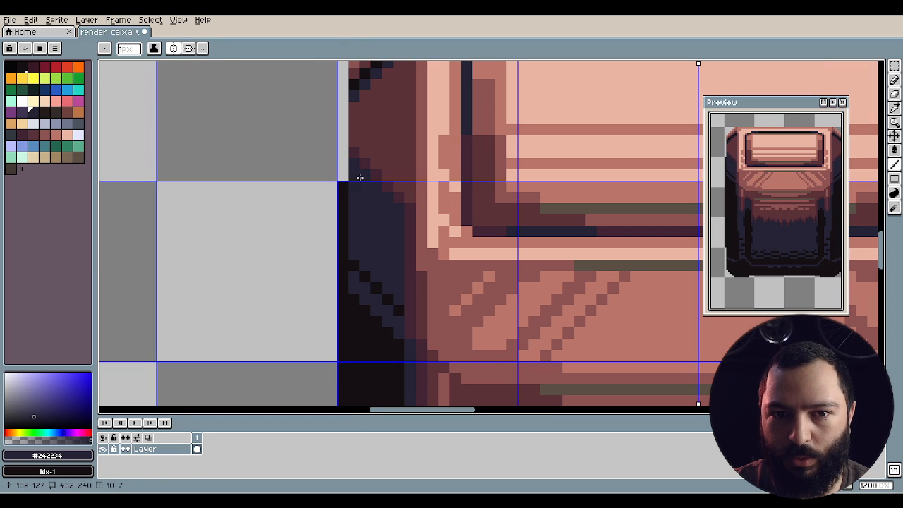
{"action": "left_click", "coordinate": [412, 212], "text": "alt"}
{"action": "left_click_drag", "start_coordinate": [343, 92], "coordinate": [344, 176]}
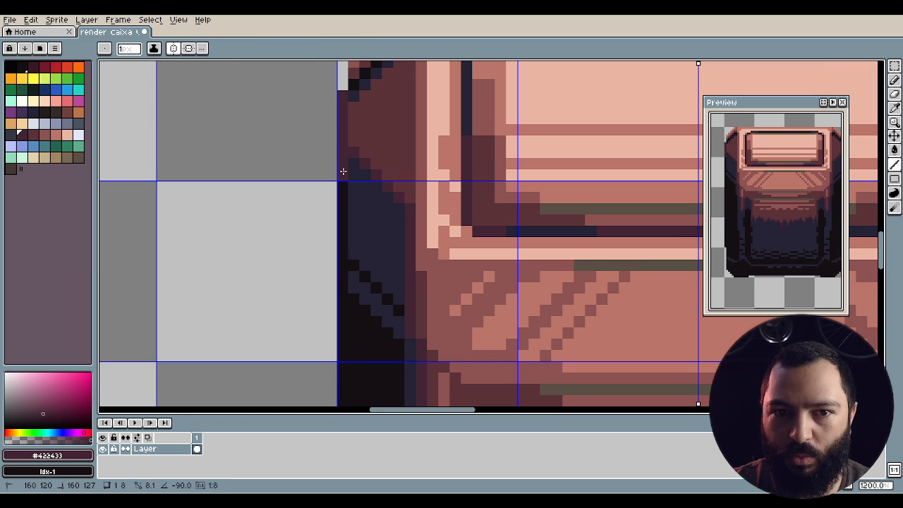
Add #242234 pixels along the crate's stepped lower corners, the lower outer sides and the inner ends of its feet.
{"action": "scroll", "coordinate": [397, 221], "scroll_direction": "down", "scroll_amount": 4}
{"action": "left_click_drag", "start_coordinate": [494, 233], "coordinate": [384, 205]}
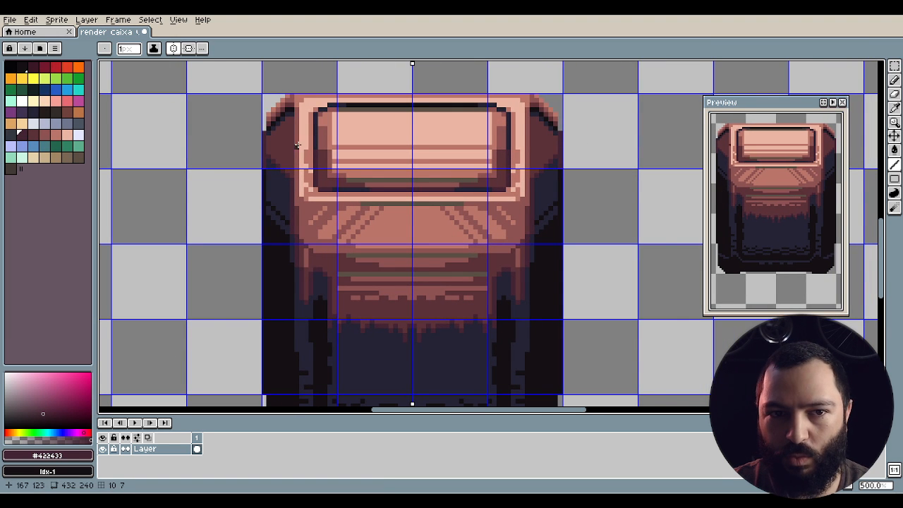
{"action": "scroll", "coordinate": [332, 149], "scroll_direction": "down", "scroll_amount": 5}
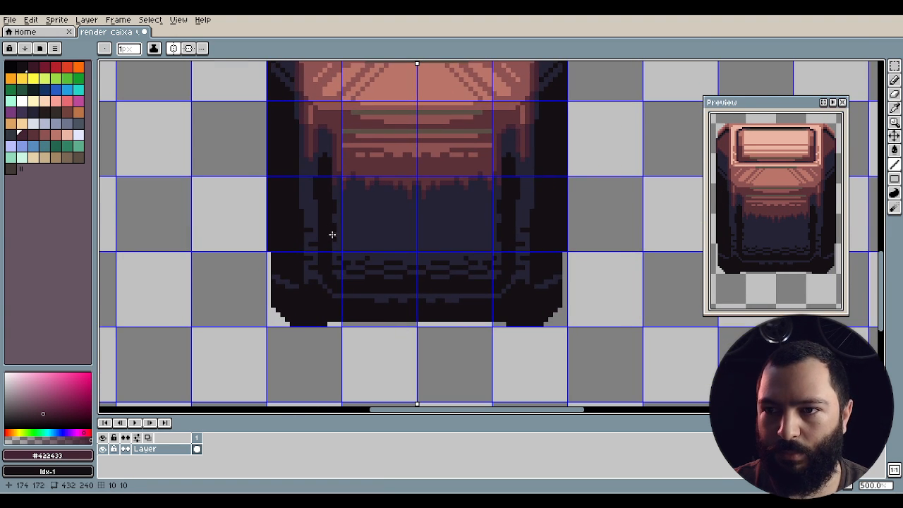
{"action": "scroll", "coordinate": [323, 266], "scroll_direction": "up", "scroll_amount": 4}
{"action": "left_click", "coordinate": [317, 225], "text": "alt"}
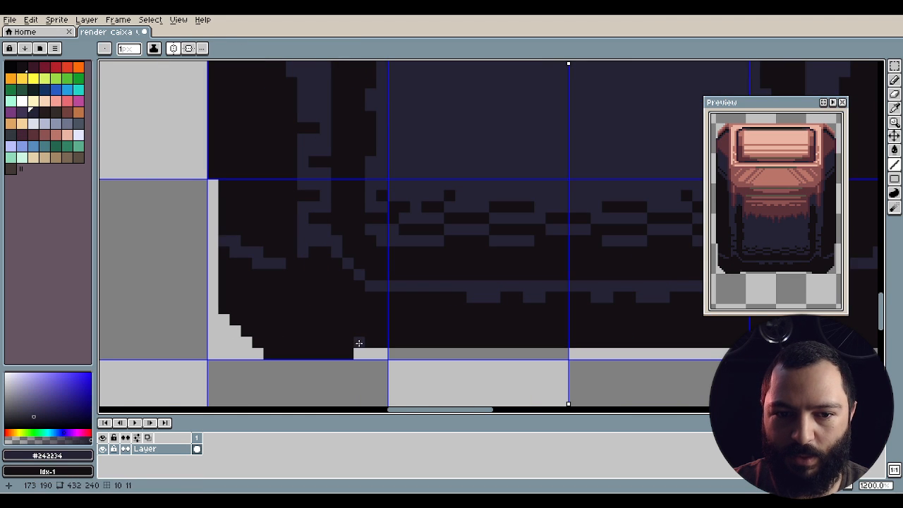
{"action": "left_click_drag", "start_coordinate": [359, 351], "coordinate": [595, 357]}
{"action": "key", "text": "ctrl+z"}
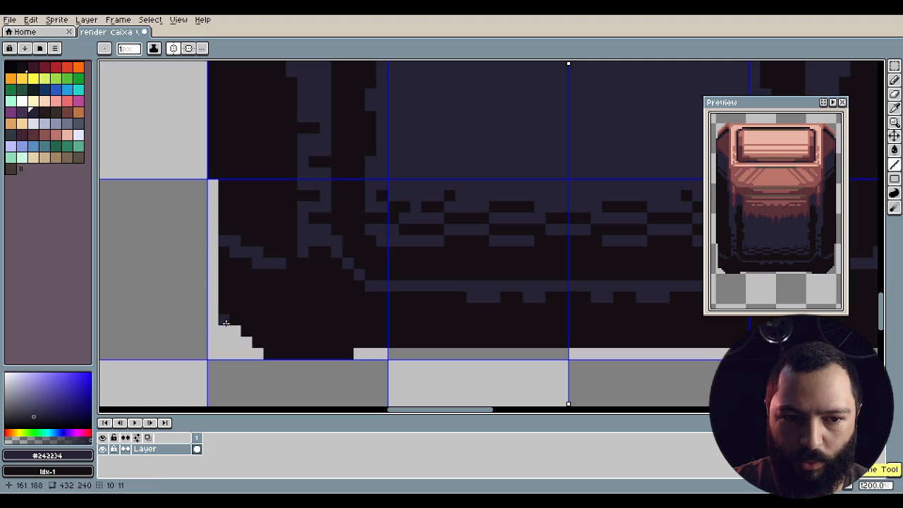
{"action": "left_click_drag", "start_coordinate": [223, 320], "coordinate": [259, 354]}
{"action": "left_click_drag", "start_coordinate": [211, 182], "coordinate": [211, 256]}
{"action": "mouse_move", "coordinate": [392, 353]}
{"action": "left_mouse_down"}
{"action": "mouse_move", "coordinate": [361, 353]}
{"action": "mouse_move", "coordinate": [416, 356]}
{"action": "left_mouse_up"}
{"action": "scroll", "coordinate": [415, 287], "scroll_direction": "down", "scroll_amount": 3}
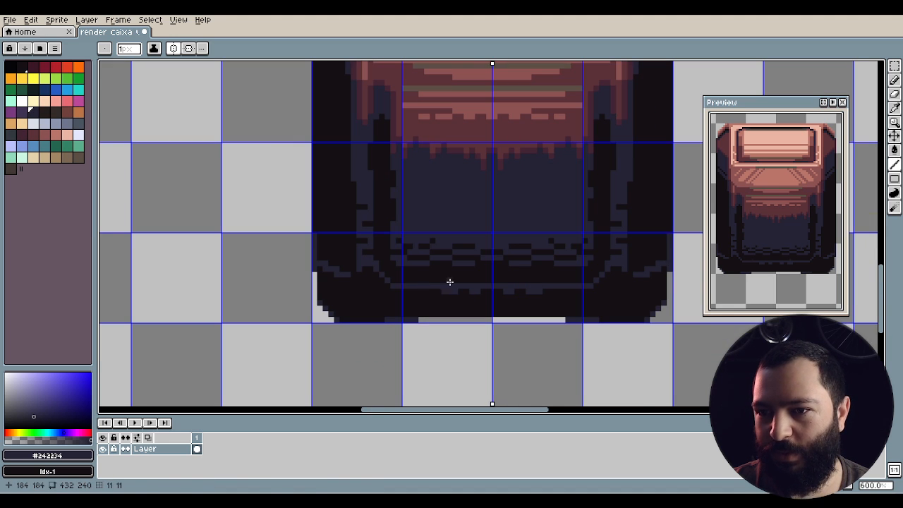
Enlarge the preview window, centre the crate in it, and hide the grid and symmetry axis on the canvas.
{"action": "scroll", "coordinate": [560, 236], "scroll_direction": "down", "scroll_amount": 2}
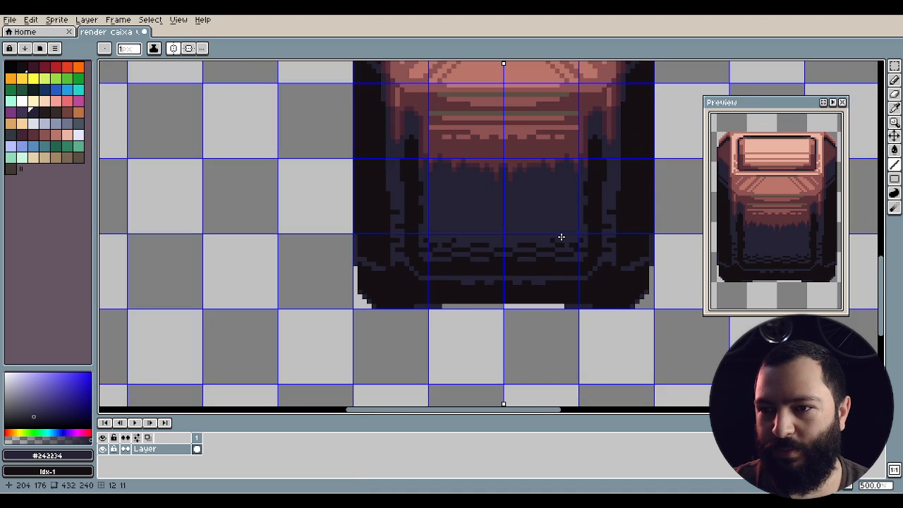
{"action": "left_click_drag", "start_coordinate": [560, 235], "coordinate": [455, 303]}
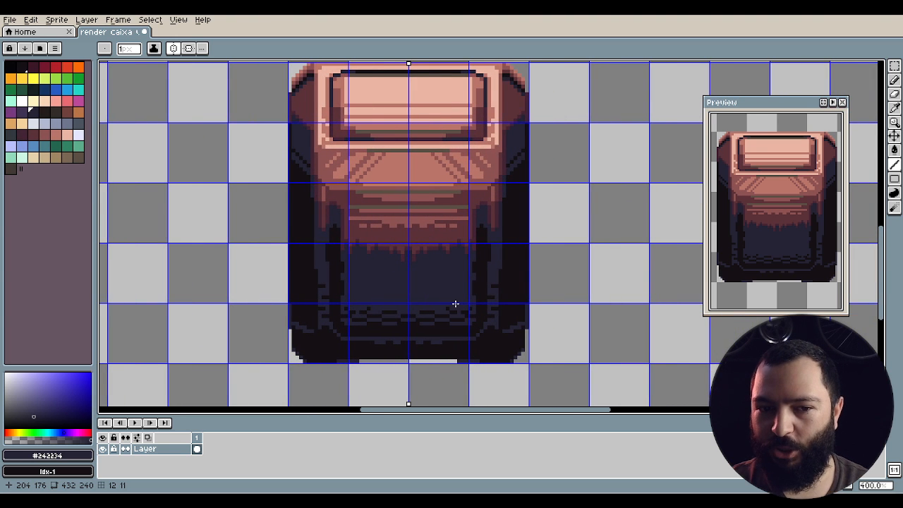
{"action": "scroll", "coordinate": [379, 349], "scroll_direction": "up", "scroll_amount": 3}
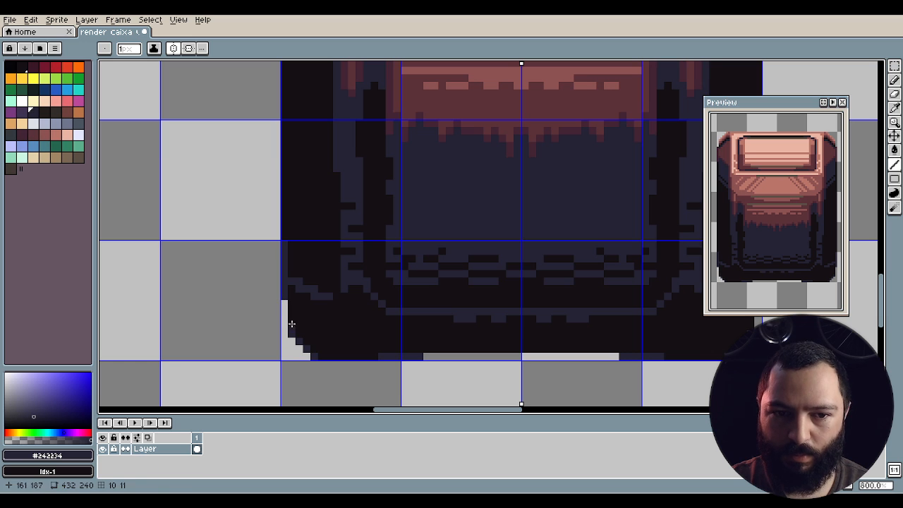
{"action": "scroll", "coordinate": [448, 249], "scroll_direction": "down", "scroll_amount": 1}
{"action": "scroll", "coordinate": [393, 313], "scroll_direction": "down", "scroll_amount": 2}
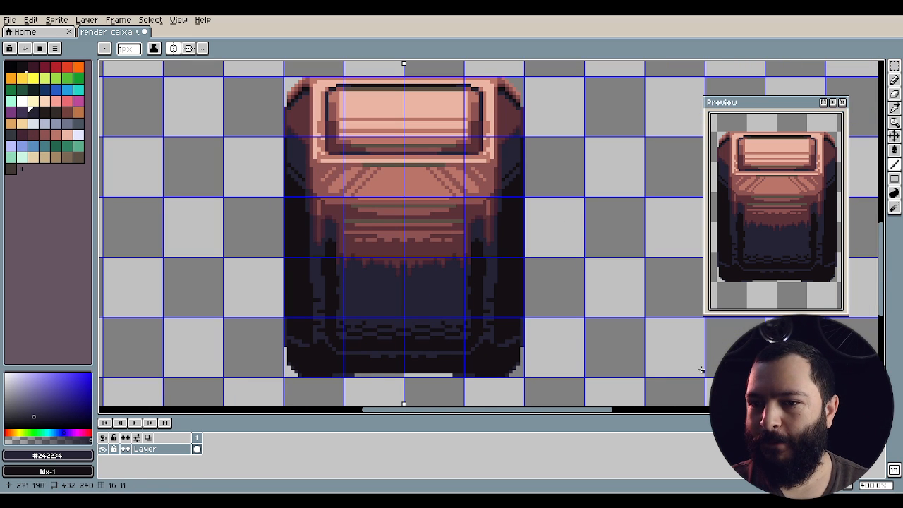
{"action": "left_click_drag", "start_coordinate": [703, 319], "coordinate": [668, 343]}
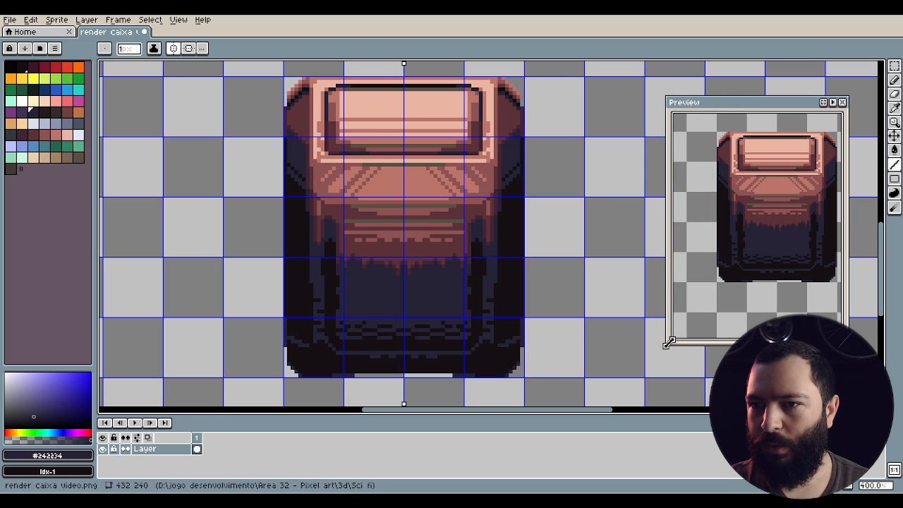
{"action": "scroll", "coordinate": [750, 292], "scroll_direction": "up", "scroll_amount": 2}
{"action": "scroll", "coordinate": [497, 298], "scroll_direction": "down", "scroll_amount": 2}
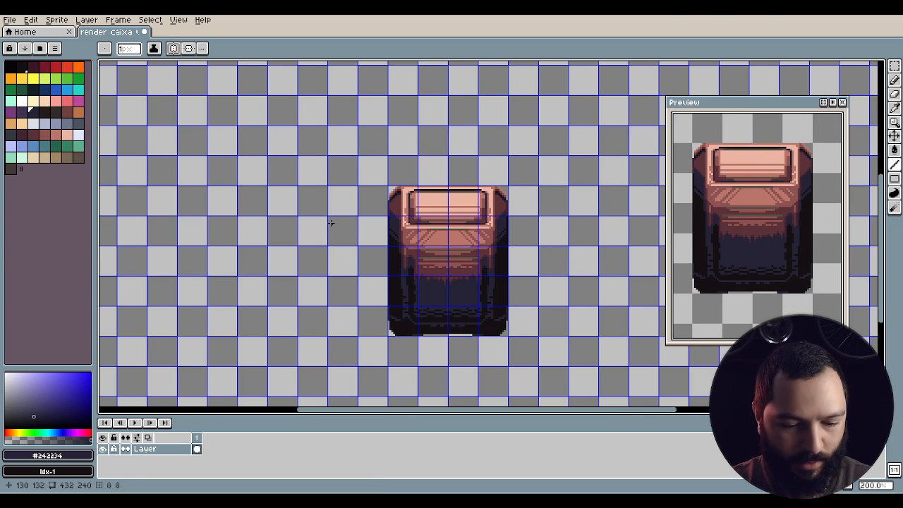
{"action": "key", "text": "ctrl+apostrophe"}
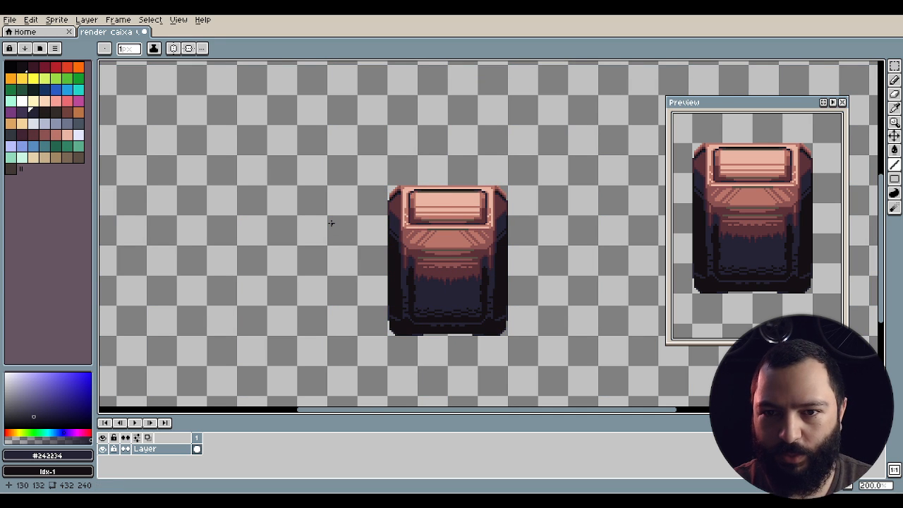
Examine the whole crate's silhouette and shading transitions without the grid at several magnifications.
{"action": "left_click_drag", "start_coordinate": [507, 278], "coordinate": [439, 277]}
{"action": "scroll", "coordinate": [402, 275], "scroll_direction": "up", "scroll_amount": 1}
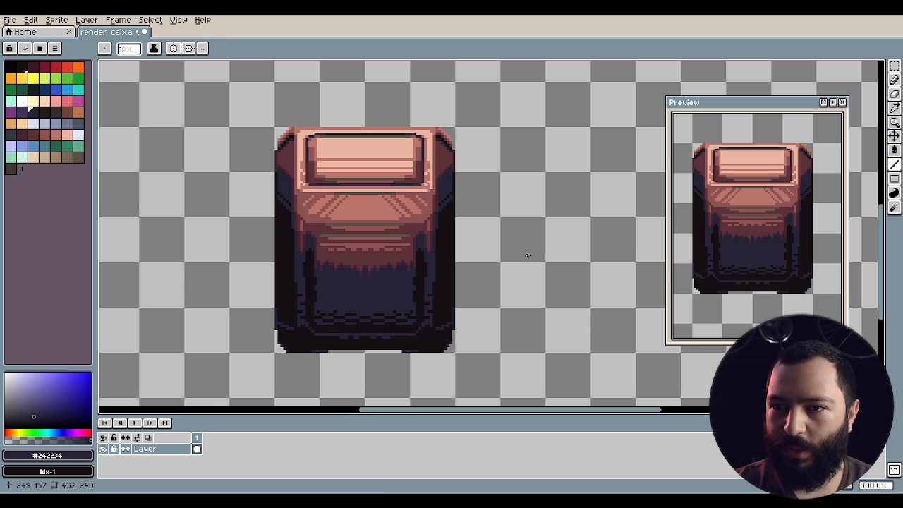
{"action": "left_click_drag", "start_coordinate": [527, 256], "coordinate": [543, 243]}
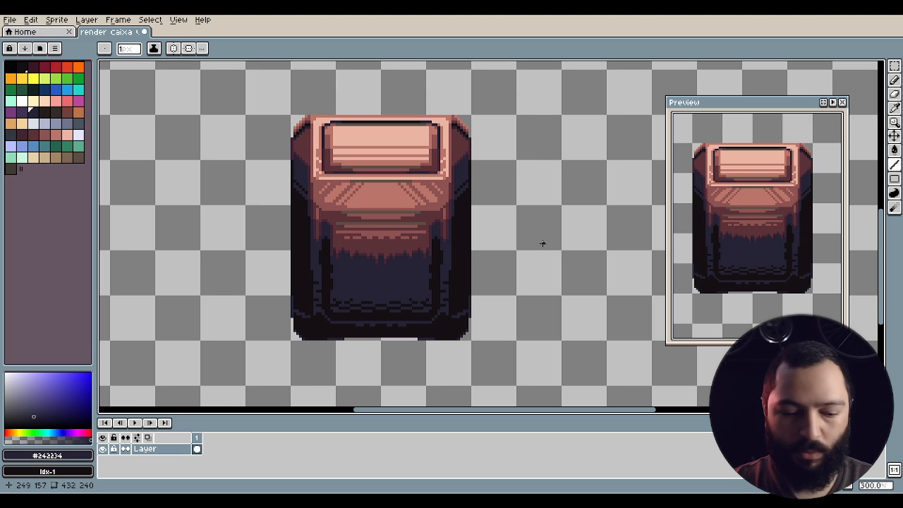
{"action": "left_click_drag", "start_coordinate": [506, 273], "coordinate": [521, 270]}
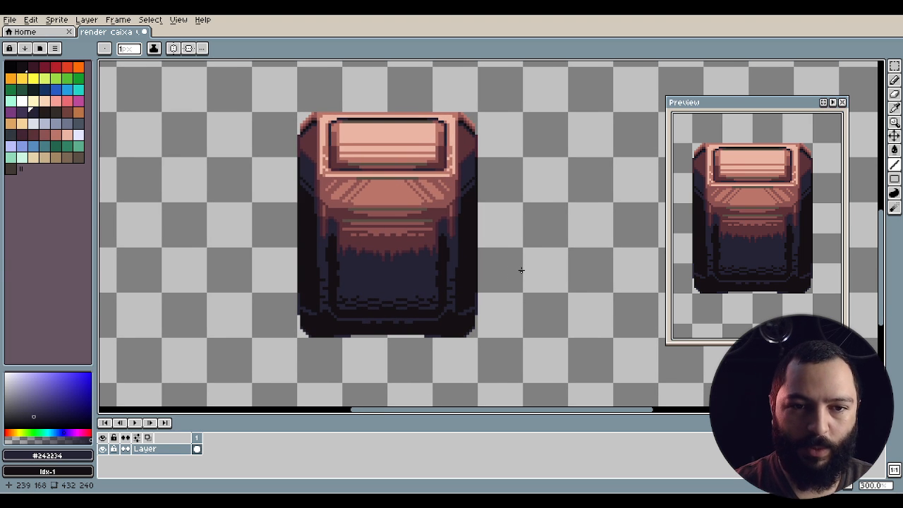
{"action": "scroll", "coordinate": [342, 197], "scroll_direction": "up", "scroll_amount": 1}
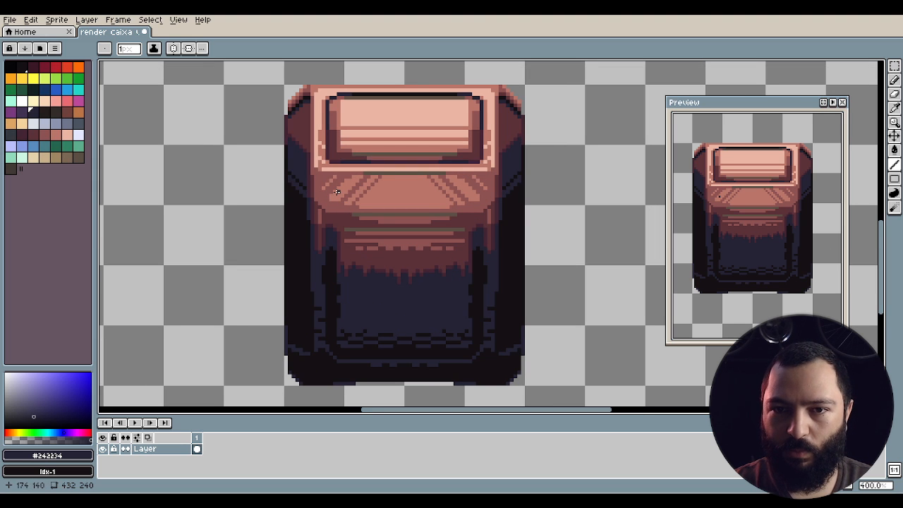
{"action": "left_click_drag", "start_coordinate": [498, 284], "coordinate": [470, 288]}
{"action": "scroll", "coordinate": [471, 287], "scroll_direction": "down", "scroll_amount": 1}
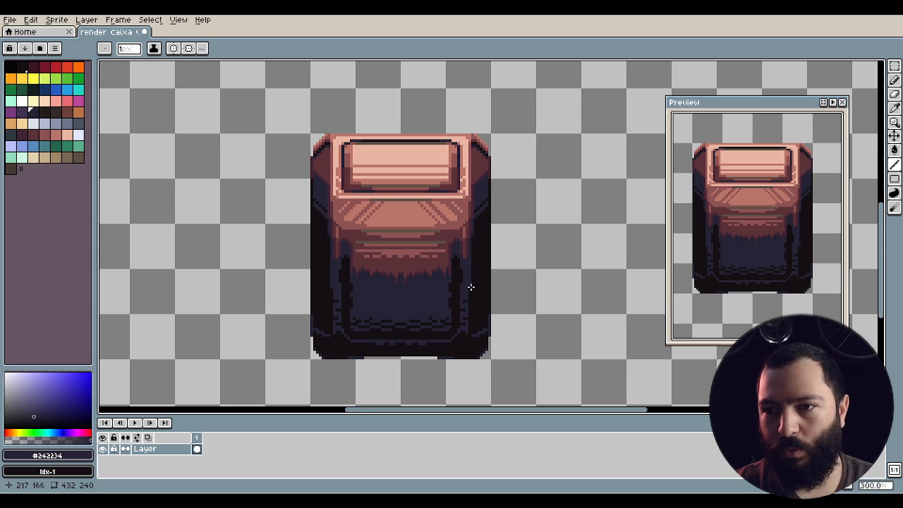
{"action": "scroll", "coordinate": [471, 287], "scroll_direction": "down", "scroll_amount": 2}
{"action": "scroll", "coordinate": [470, 287], "scroll_direction": "up", "scroll_amount": 2}
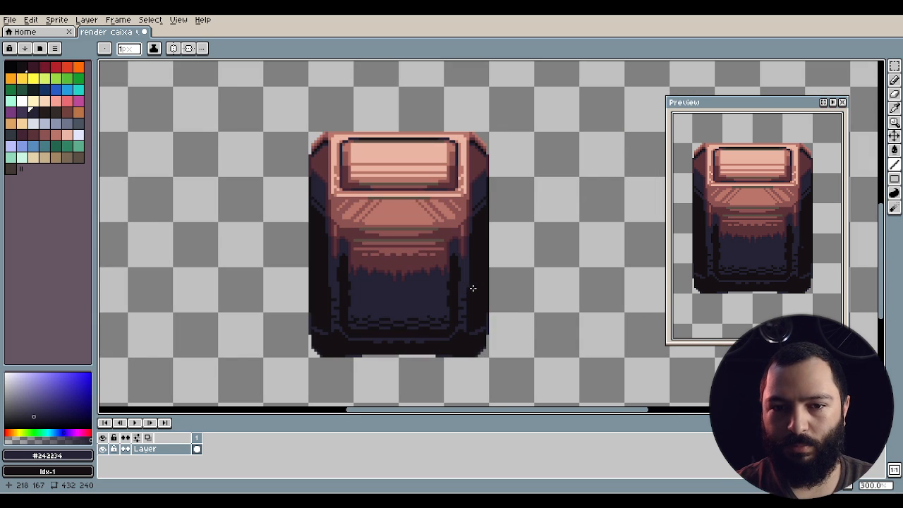
{"action": "left_click_drag", "start_coordinate": [470, 286], "coordinate": [439, 245]}
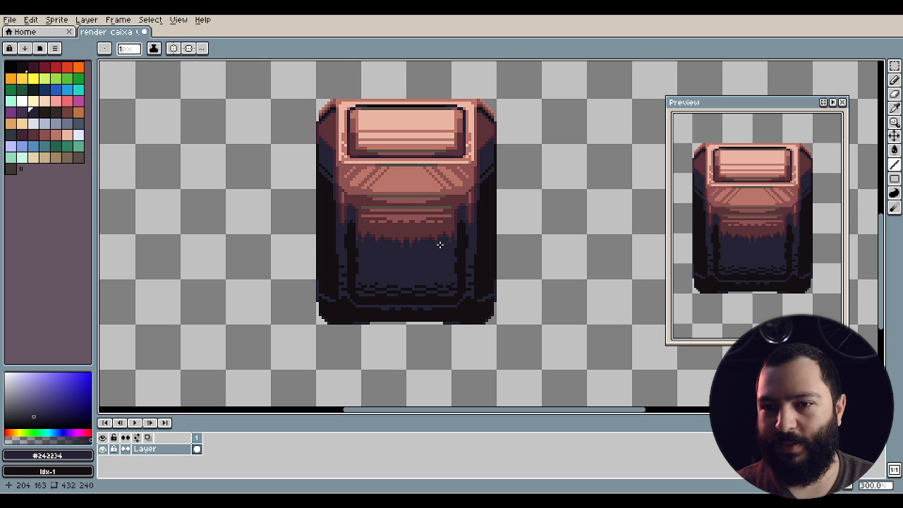